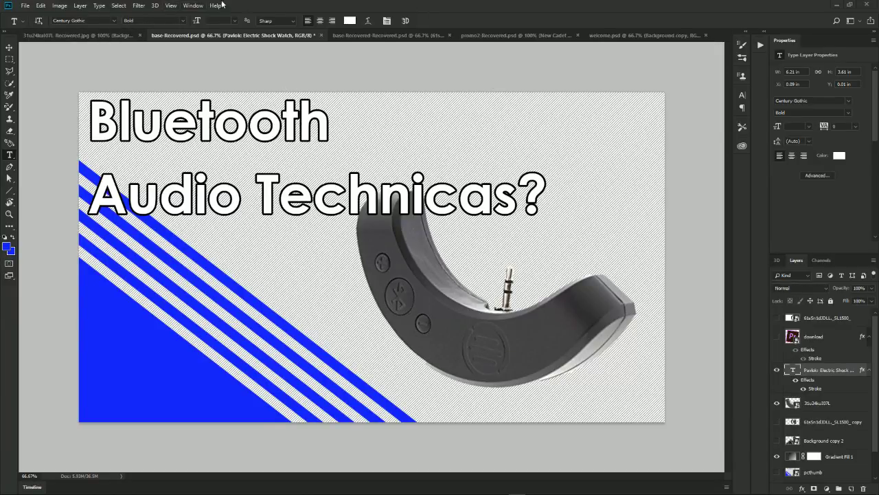
# Close the 31u24kul07L-Recovered.jpg document, leaving the base-Recovered.psd thumbnail design open
pyautogui.click(78, 36)
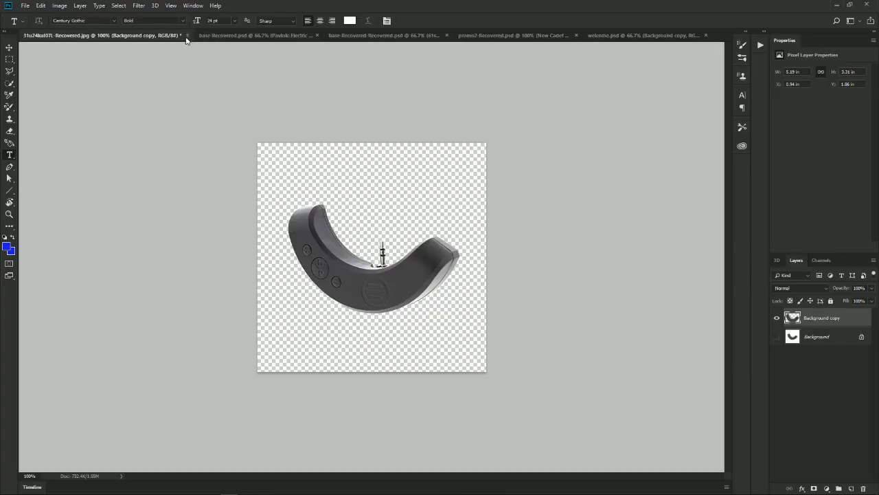
pyautogui.click(187, 35)
pyautogui.click(415, 253)
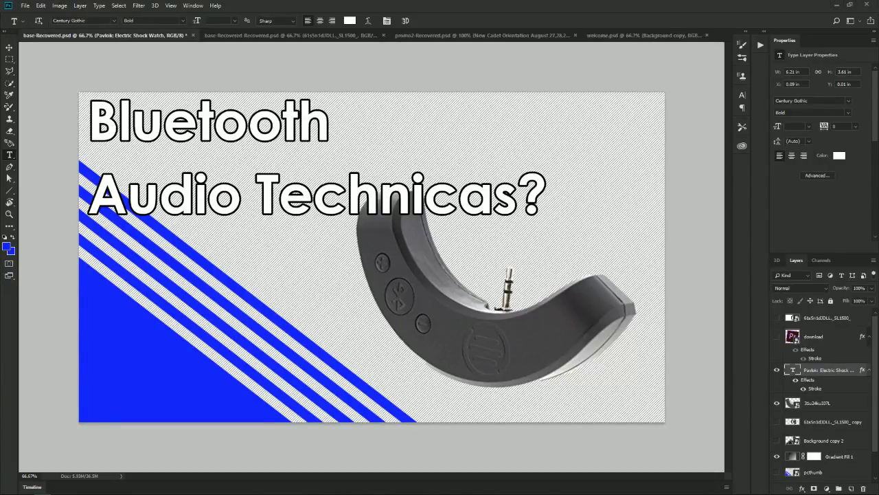
# Switch to Chrome and open the Lenovo US website in place of the new-tab address
pyautogui.hotkey('alt', 'Tab')
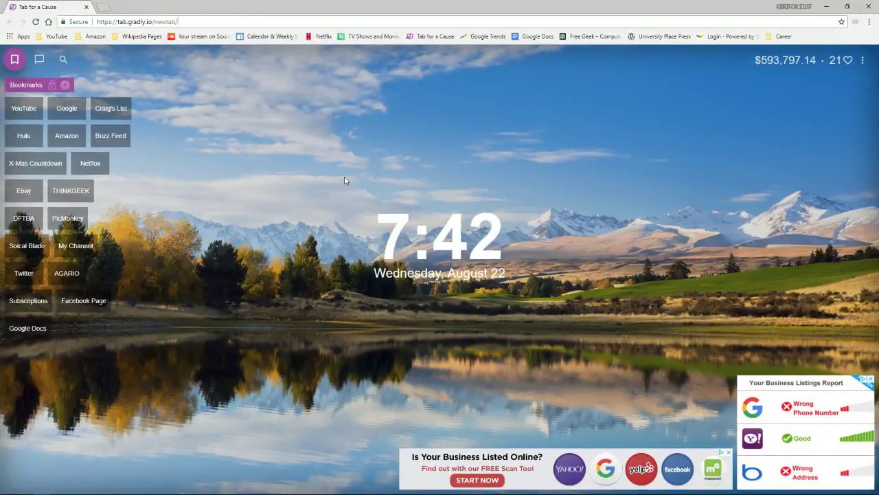
pyautogui.press('BackSpace')
pyautogui.press('BackSpace')
pyautogui.press('BackSpace')
pyautogui.press('BackSpace')
pyautogui.press('BackSpace')
pyautogui.press('BackSpace')
pyautogui.press('BackSpace')
pyautogui.press('BackSpace')
pyautogui.press('BackSpace')
pyautogui.press('BackSpace')
pyautogui.press('BackSpace')
pyautogui.press('BackSpace')
pyautogui.press('BackSpace')
pyautogui.press('BackSpace')
pyautogui.press('BackSpace')
pyautogui.press('BackSpace')
pyautogui.press('BackSpace')
pyautogui.press('BackSpace')
pyautogui.press('BackSpace')
pyautogui.press('BackSpace')
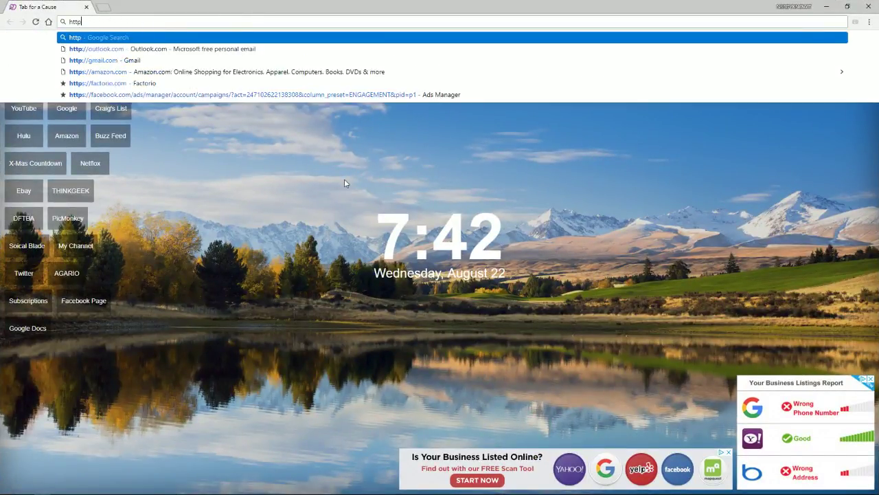
pyautogui.press('BackSpace')
pyautogui.press('BackSpace')
pyautogui.press('BackSpace')
pyautogui.press('BackSpace')
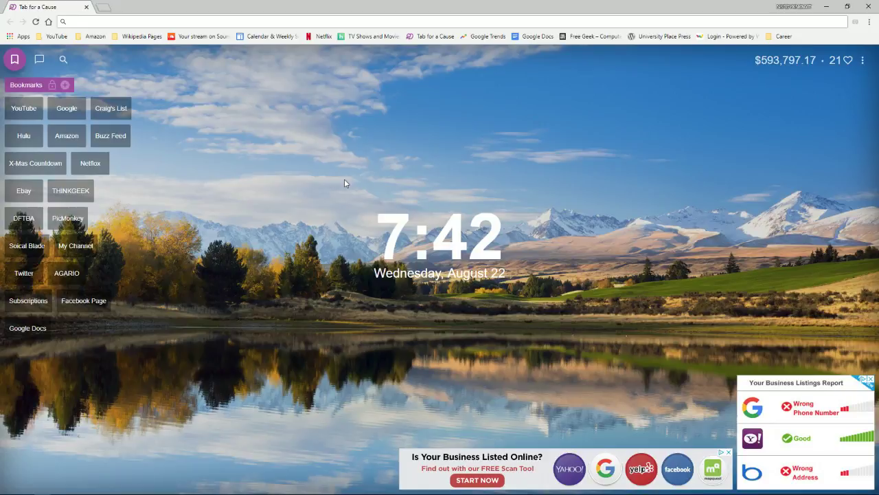
pyautogui.write('lenvo')
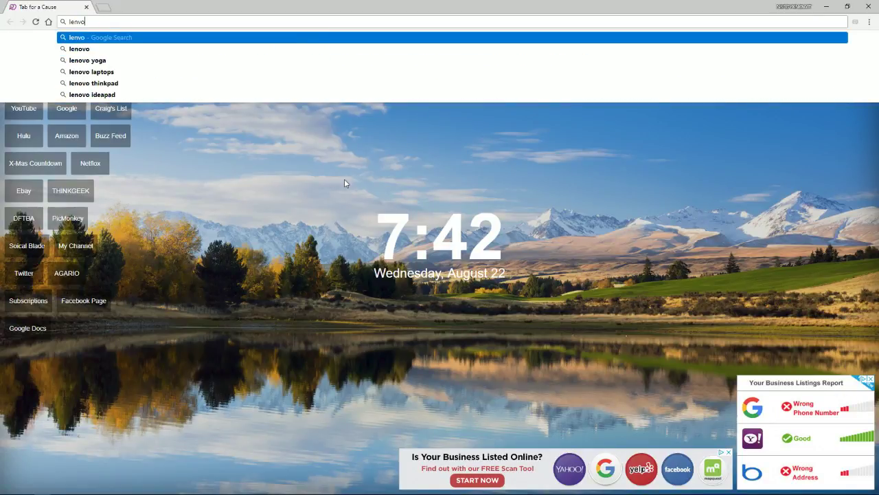
pyautogui.press('BackSpace')
pyautogui.press('BackSpace')
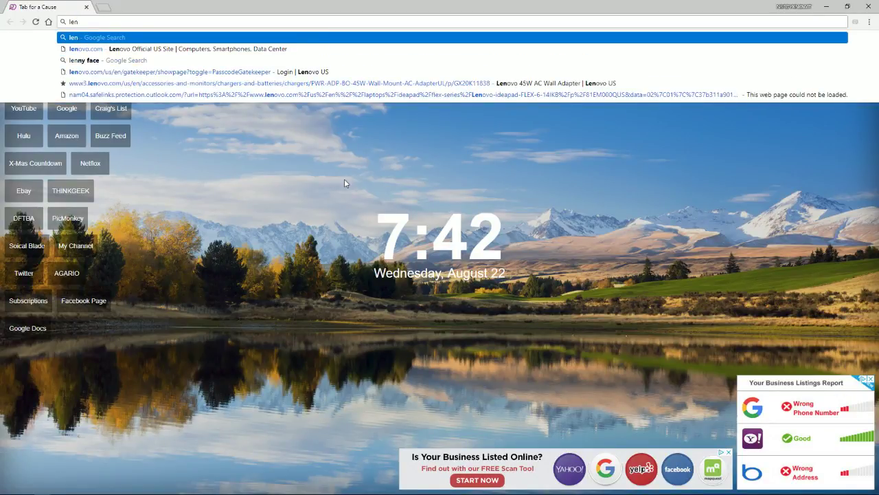
pyautogui.write('o')
pyautogui.press('Return')
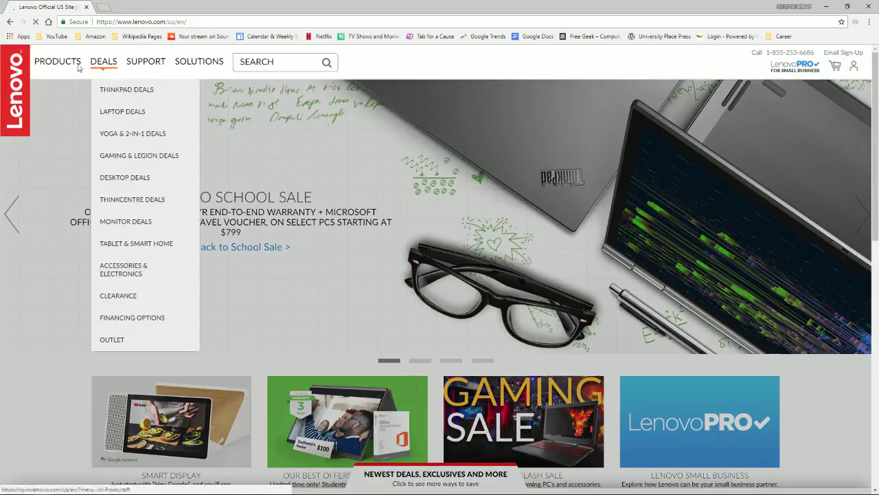
# Open the shop page of the Flex 14 (Intel) from Lenovo's Flex range of 2-in-1 PCs
pyautogui.moveTo(57, 61)
pyautogui.moveTo(69, 90)
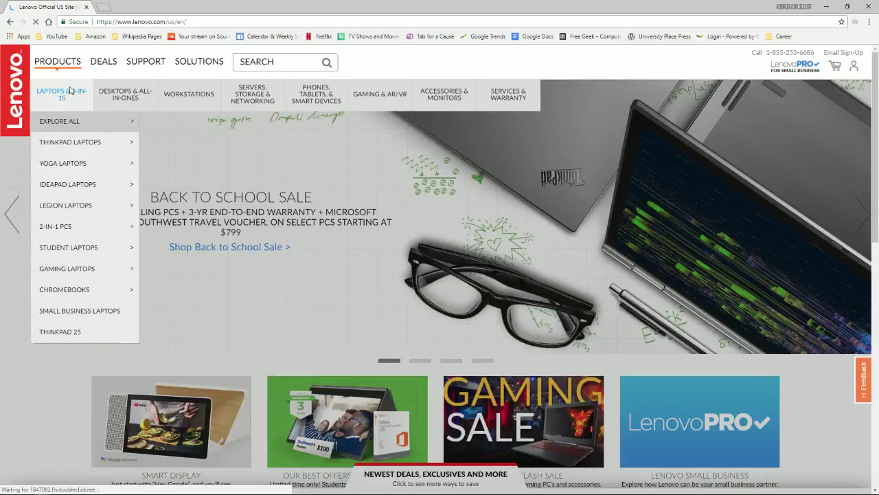
pyautogui.moveTo(118, 228)
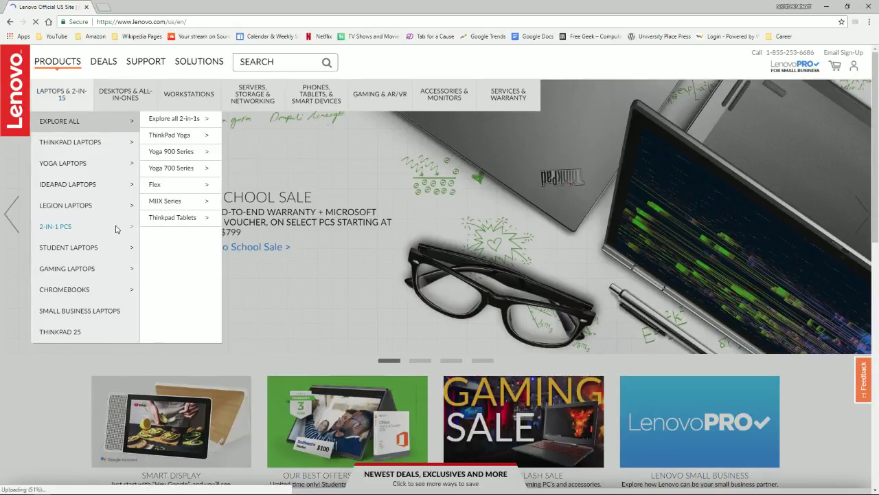
pyautogui.moveTo(172, 207)
pyautogui.moveTo(182, 187)
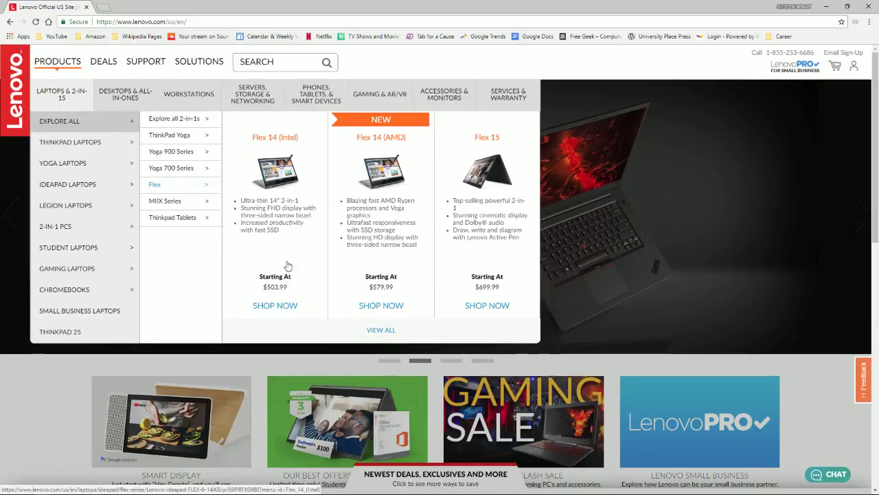
pyautogui.click(275, 305)
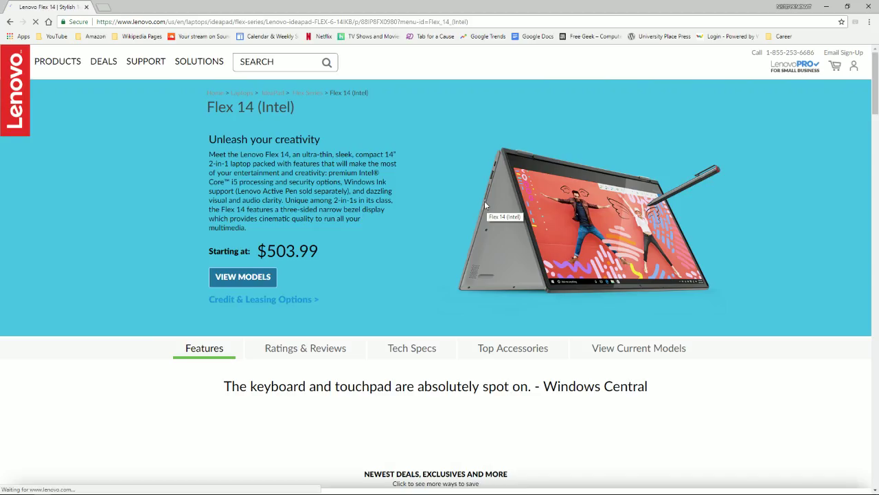
# Open the Flex 14 hero image with the laptop in tent mode in a new tab and view it
pyautogui.rightClick(600, 193)
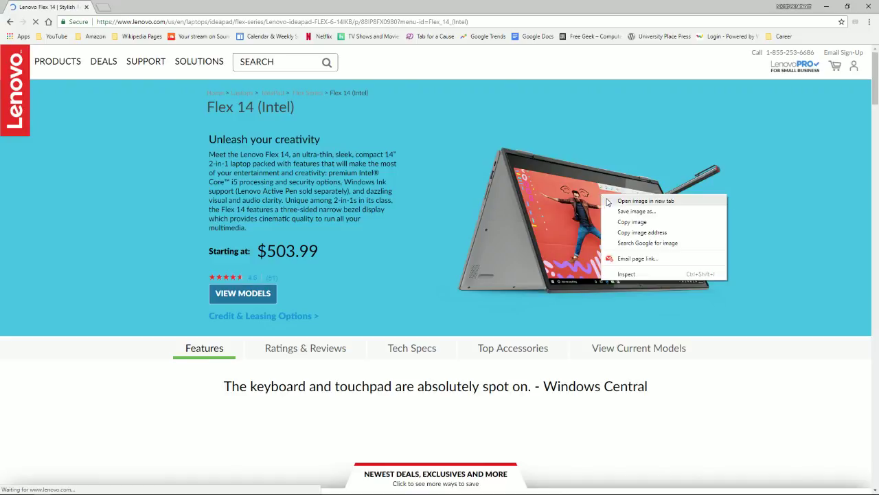
pyautogui.click(612, 201)
pyautogui.click(137, 7)
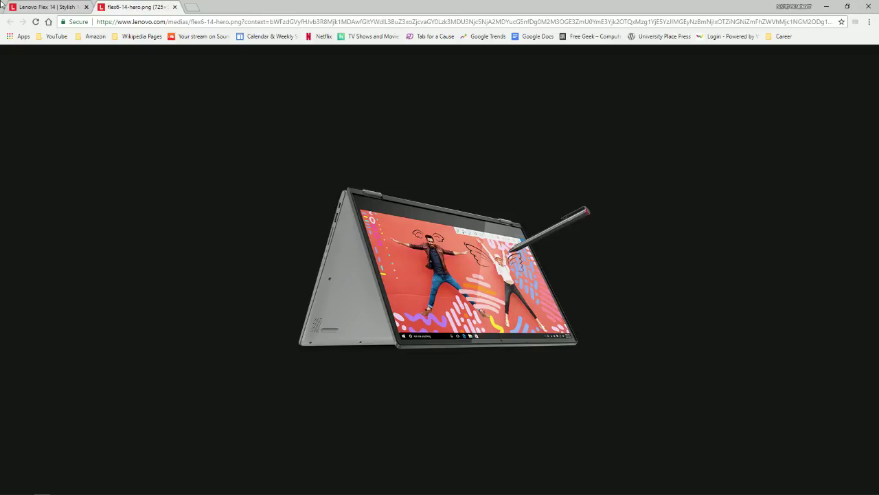
pyautogui.hotkey('alt', 'space')
# Look through the Flex 14 page's feature pictures and view the one with three laptop modes in its own tab
pyautogui.click(48, 7)
pyautogui.scroll(-2, 330, 107)
pyautogui.scroll(-2, 331, 107)
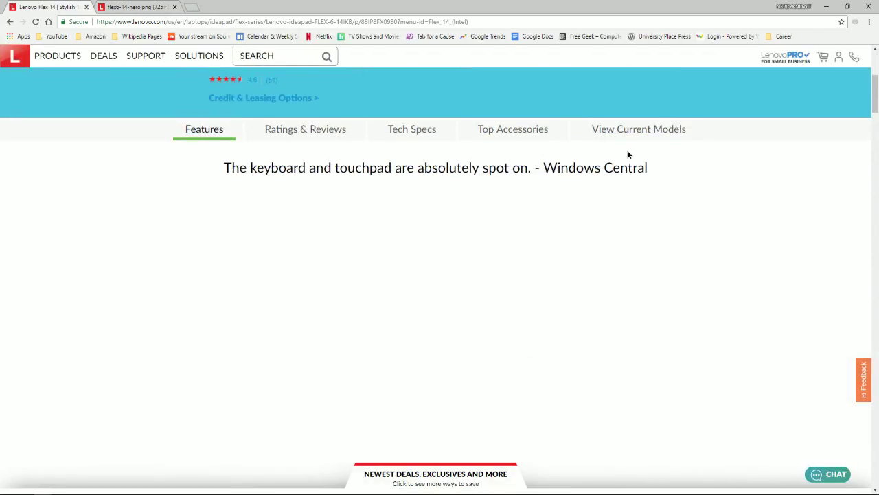
pyautogui.scroll(-5, 628, 153)
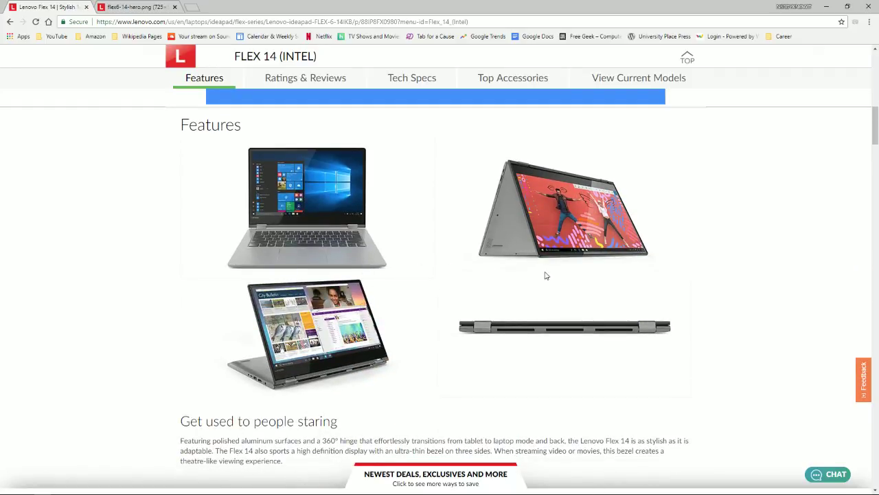
pyautogui.scroll(-4, 386, 273)
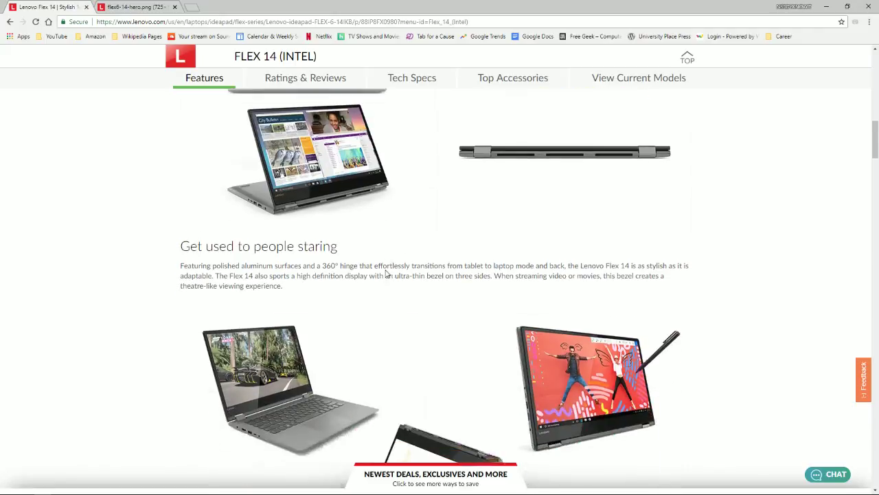
pyautogui.scroll(-2, 558, 413)
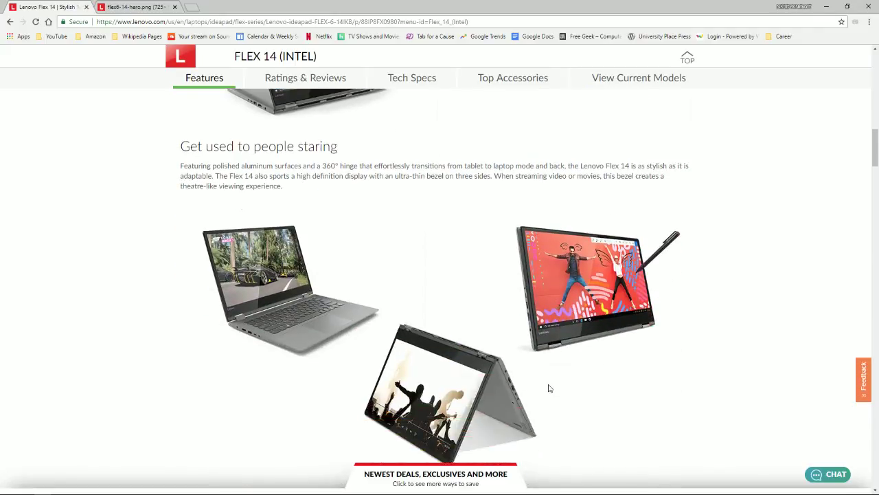
pyautogui.rightClick(579, 292)
pyautogui.click(605, 294)
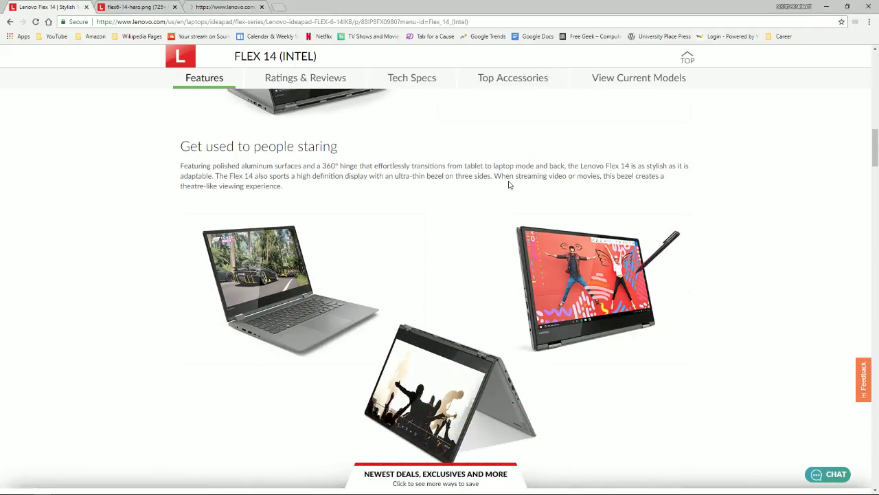
pyautogui.click(237, 5)
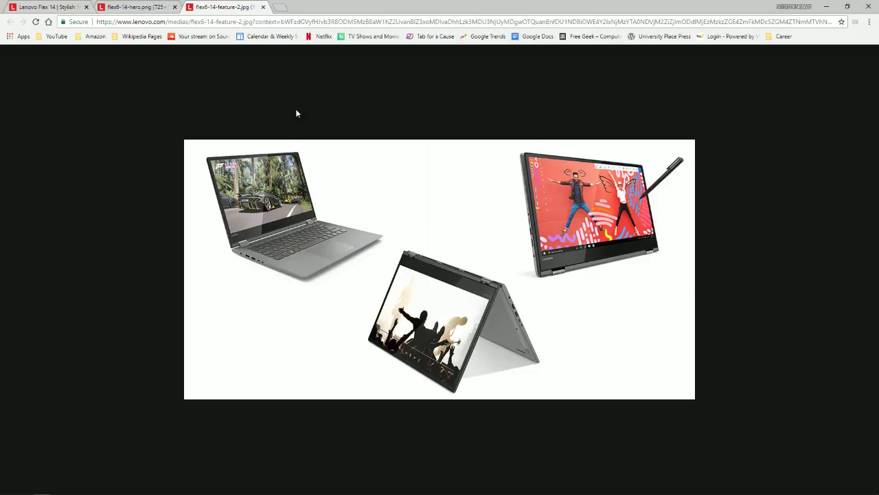
# Save the hero image as the PNG file flex6-14-hero in the aaa folder on D:
pyautogui.click(131, 7)
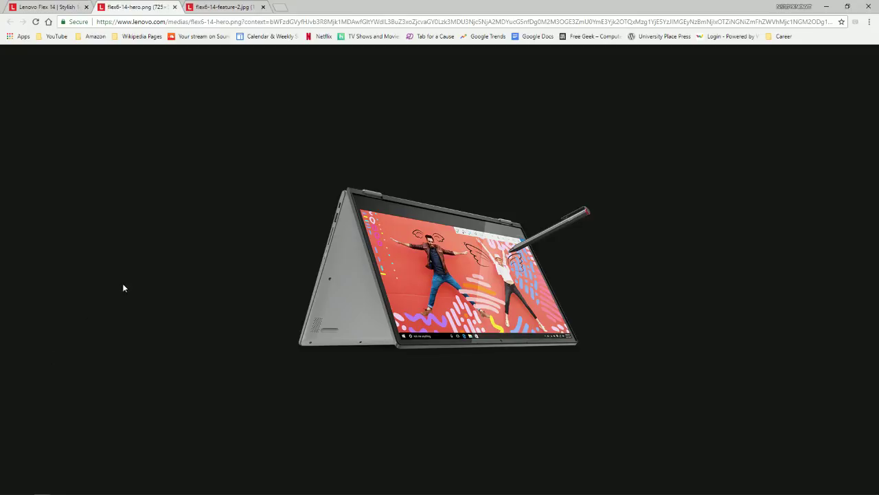
pyautogui.rightClick(299, 273)
pyautogui.rightClick(419, 260)
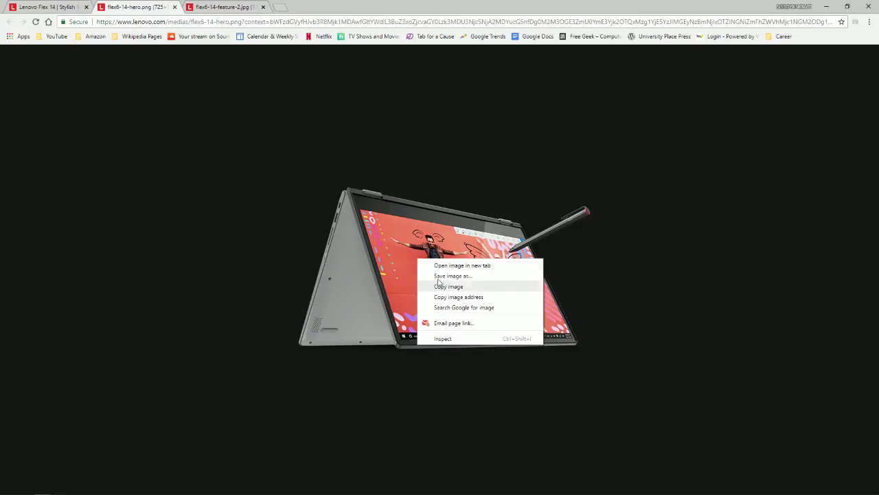
pyautogui.click(440, 277)
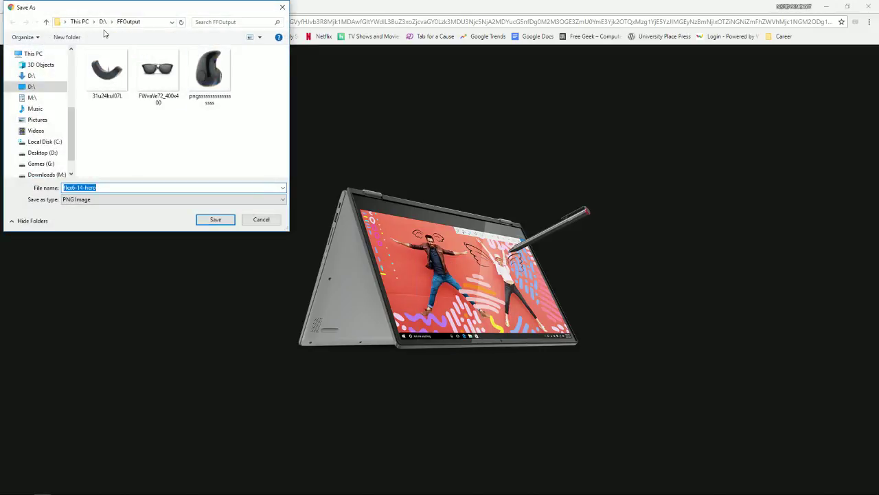
pyautogui.click(31, 86)
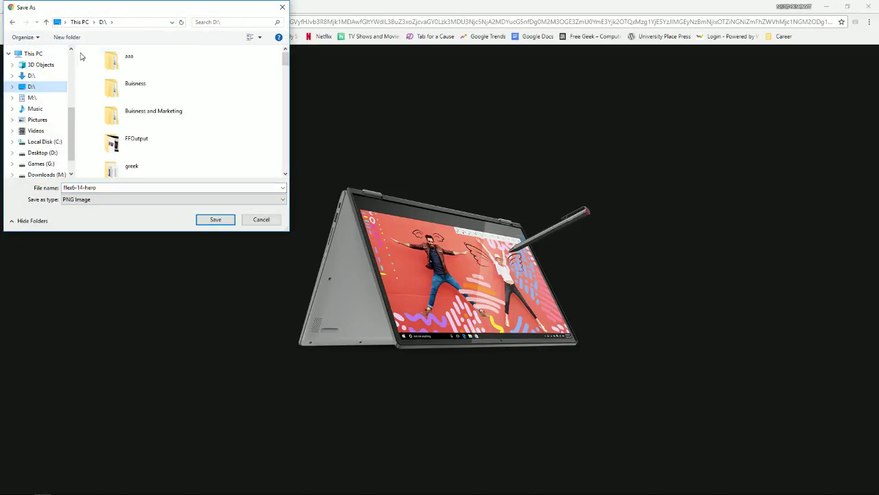
pyautogui.doubleClick(127, 61)
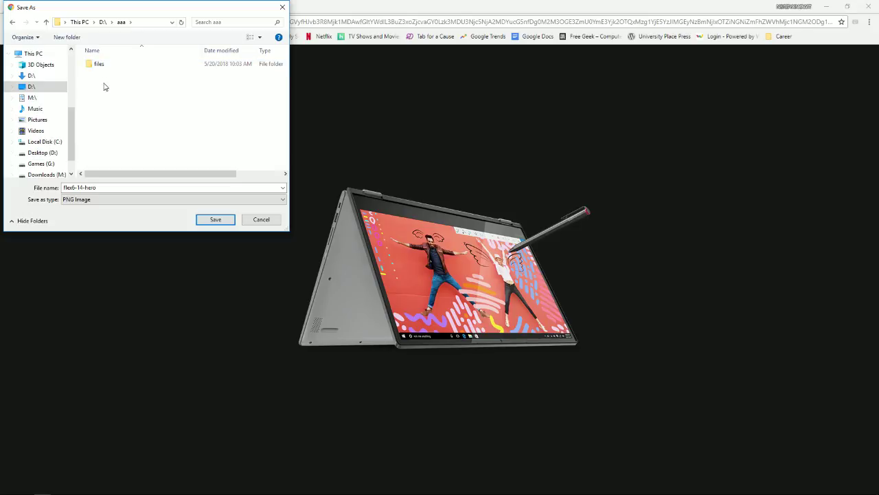
pyautogui.doubleClick(117, 187)
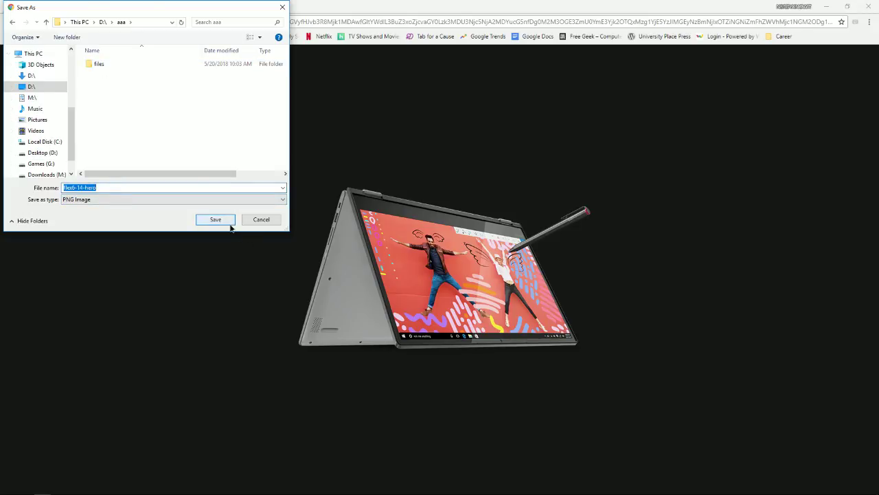
pyautogui.click(225, 220)
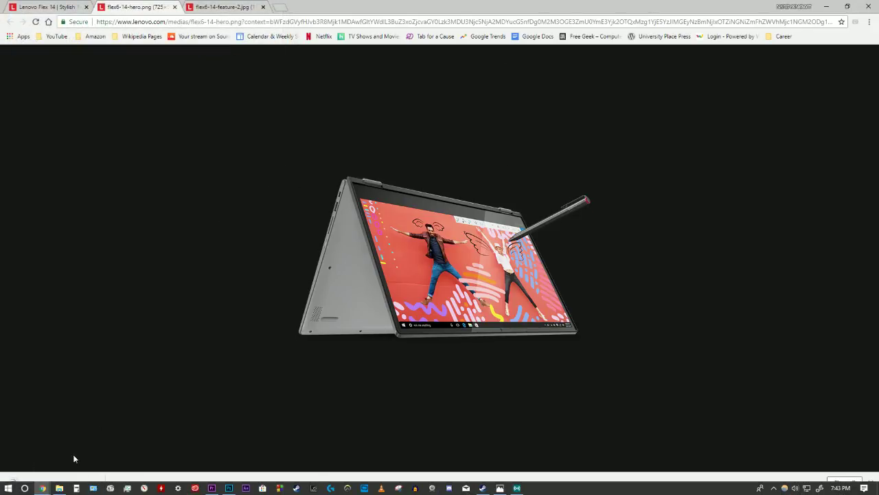
# Show the downloaded flex6-14-hero.png in its folder
pyautogui.click(94, 484)
pyautogui.click(124, 452)
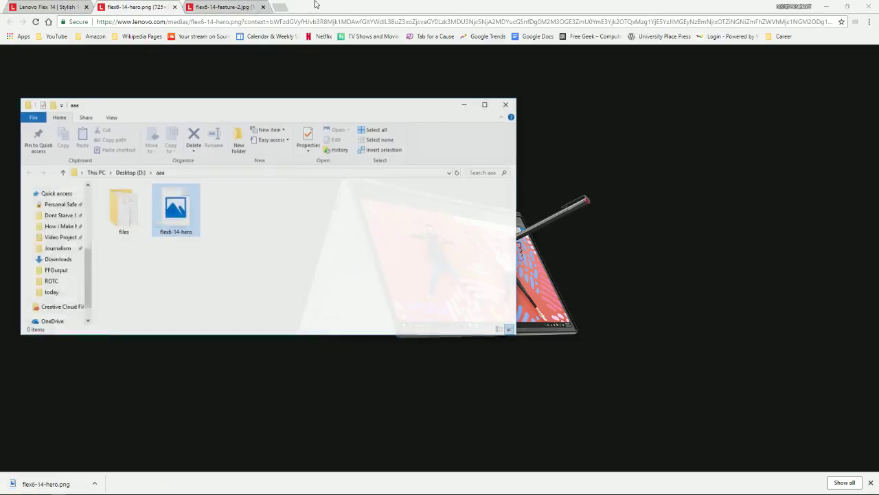
pyautogui.press('super+Down')
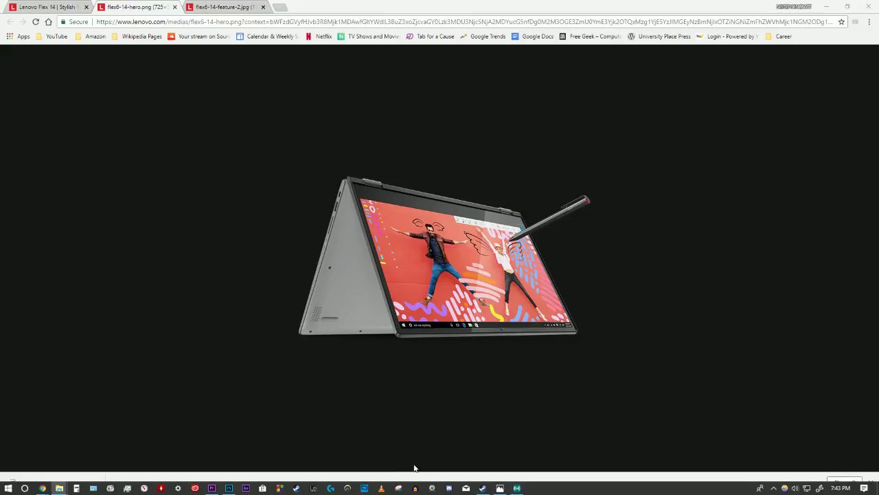
# Switch to Photoshop and hide the 31u24kul07L product image layer in the thumbnail
pyautogui.click(229, 487)
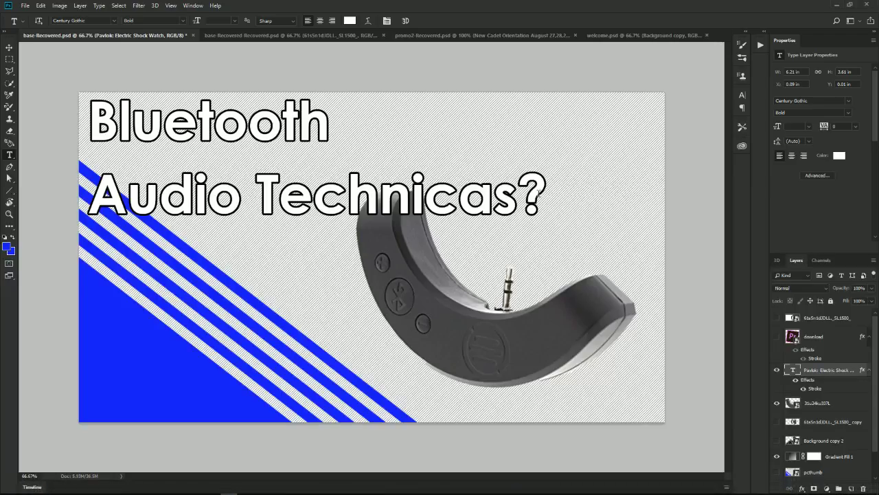
pyautogui.click(777, 404)
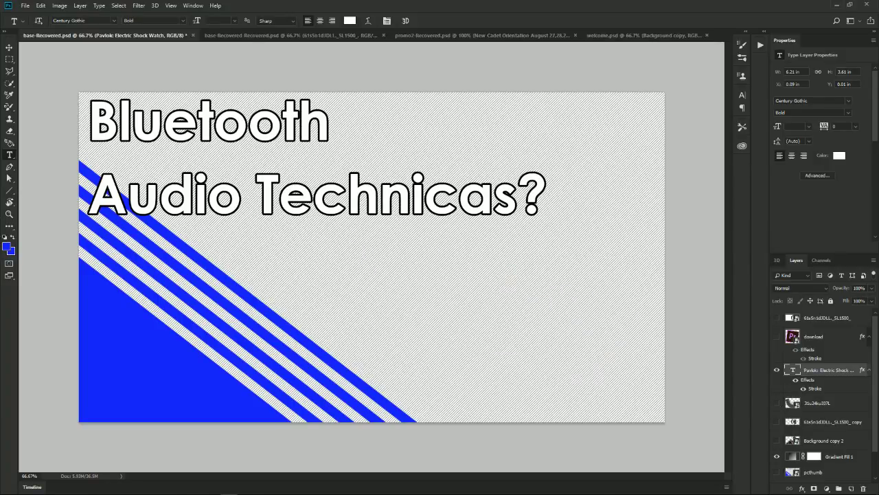
# Place flex6-14-hero in the lower right of the thumbnail and move its layer directly beneath the title text layer
pyautogui.moveTo(140, 132); pyautogui.dragTo(346, 181)
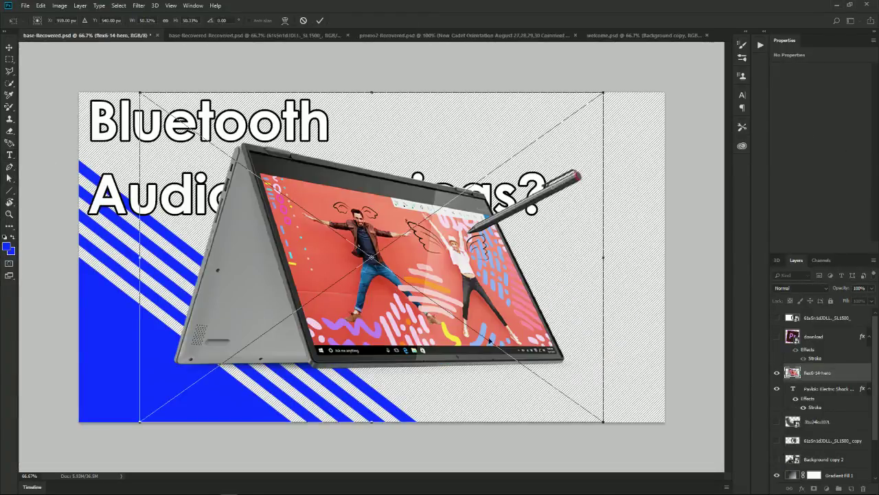
pyautogui.moveTo(307, 221); pyautogui.dragTo(409, 255)
pyautogui.click(10, 46)
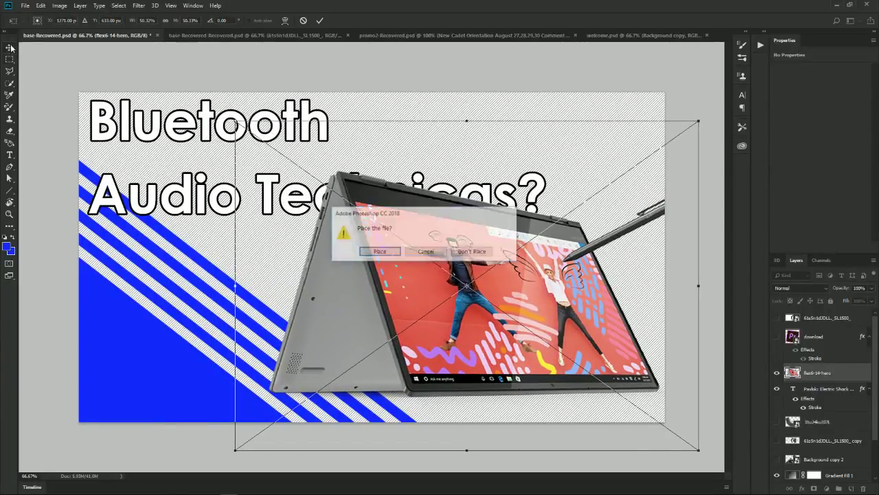
pyautogui.click(368, 251)
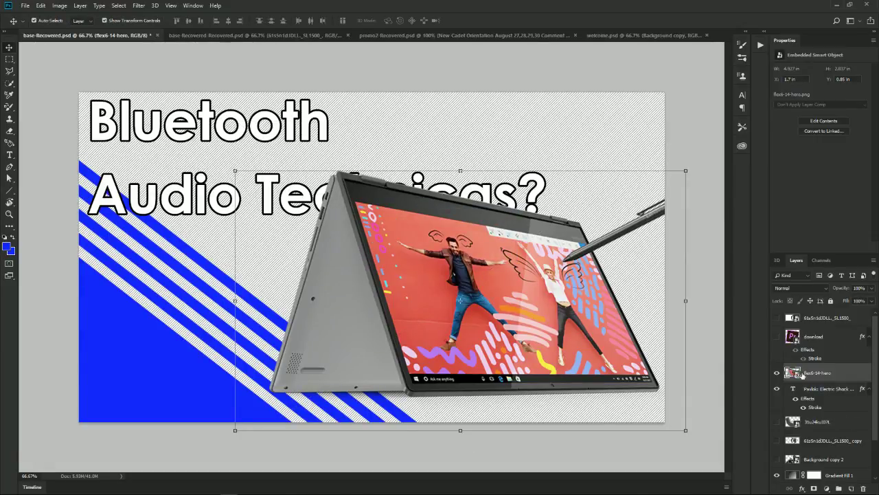
pyautogui.moveTo(818, 375); pyautogui.dragTo(820, 415)
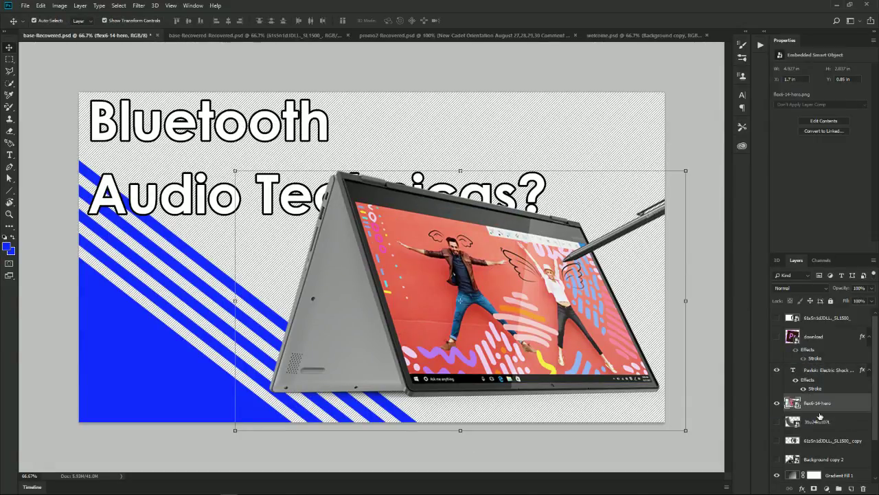
# Replace the whole thumbnail title text with a first line reading Back To School BEAST
pyautogui.click(9, 155)
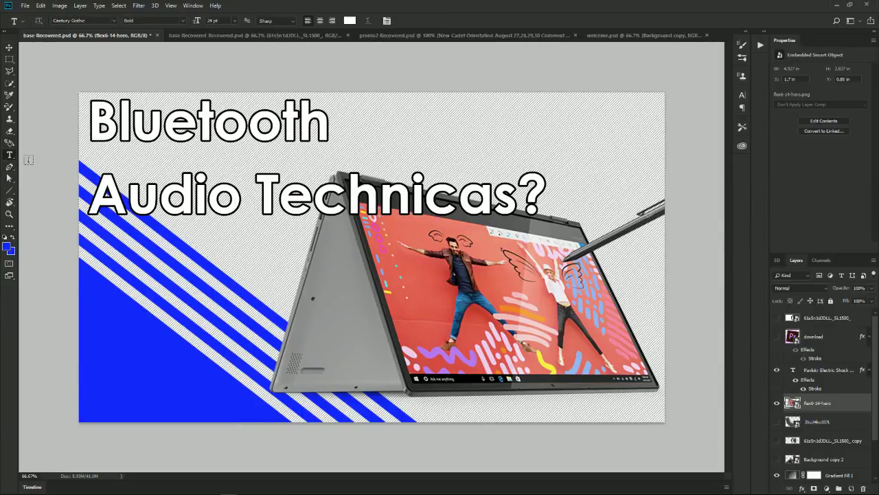
pyautogui.click(532, 209)
pyautogui.moveTo(532, 208); pyautogui.dragTo(97, 115)
pyautogui.press('BackSpace')
pyautogui.write('B')
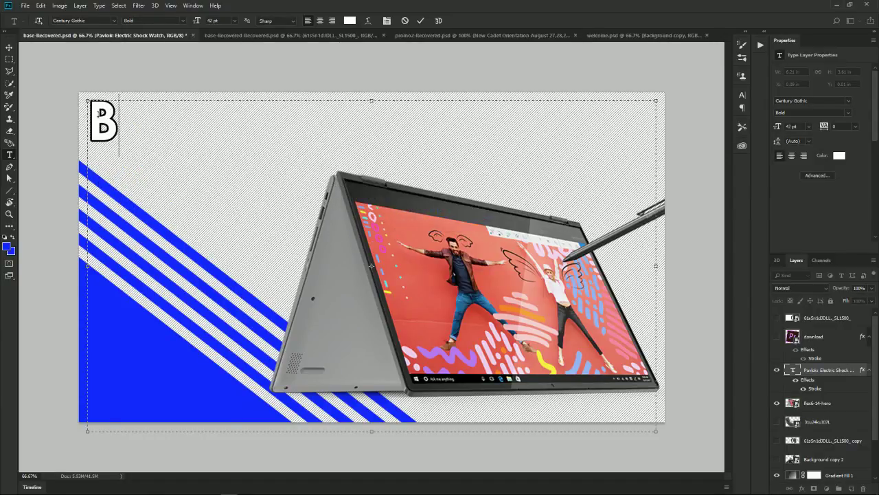
pyautogui.write('ack T')
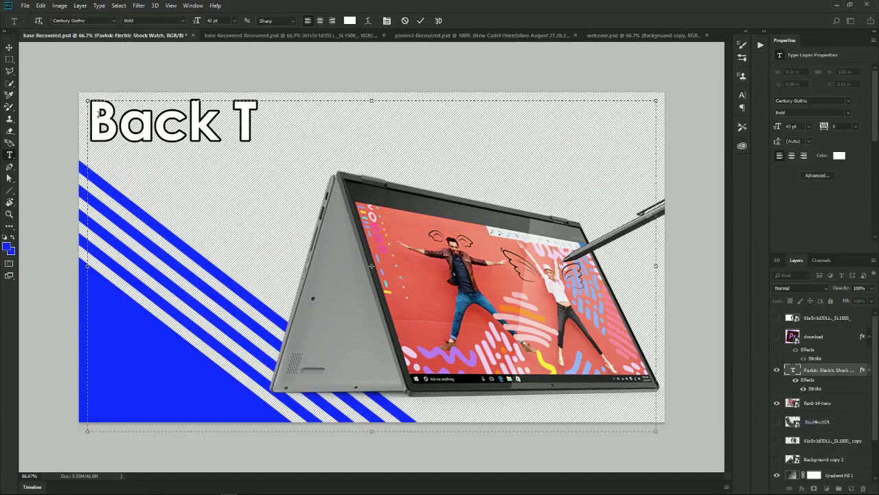
pyautogui.write('o Schoo')
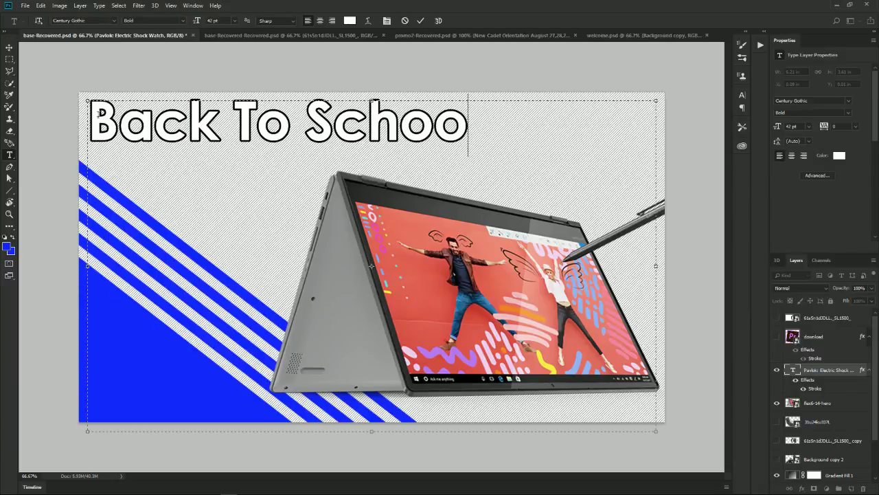
pyautogui.write('l BEAST')
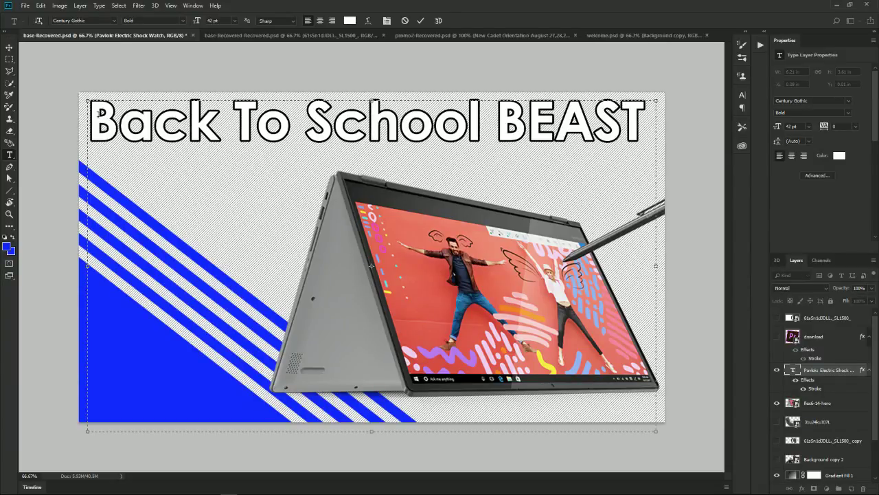
# Add a second line reading Lenovo Flex to the title text
pyautogui.press('Return')
pyautogui.write('L')
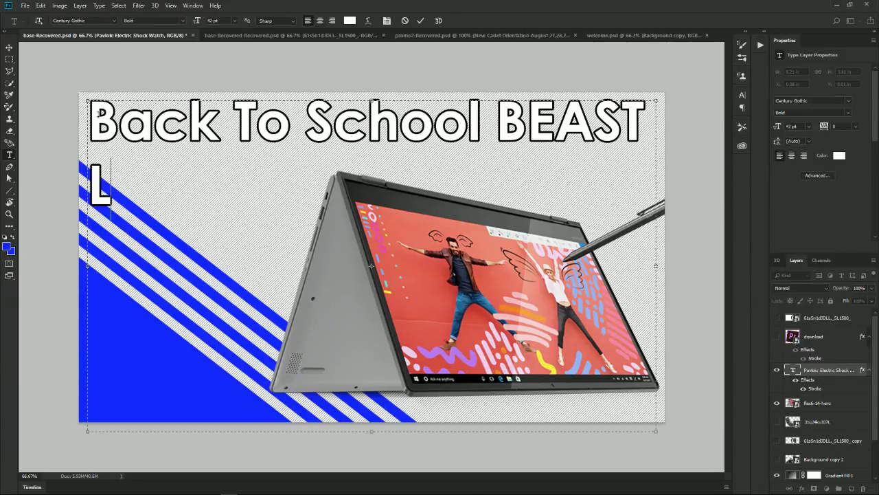
pyautogui.write('enoc')
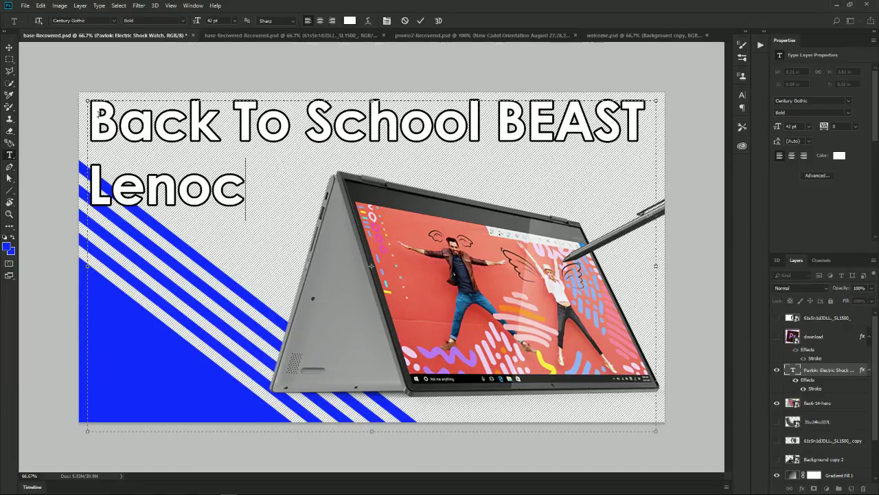
pyautogui.press('BackSpace')
pyautogui.write('vo')
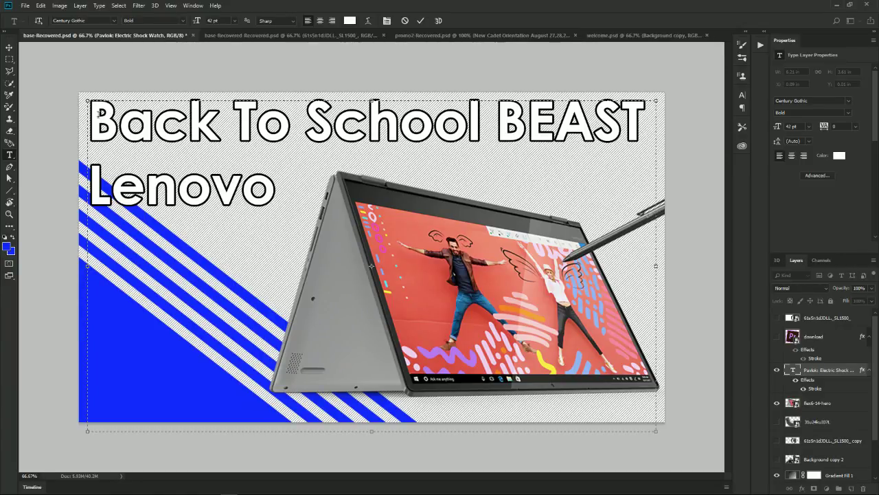
pyautogui.write(' Flex')
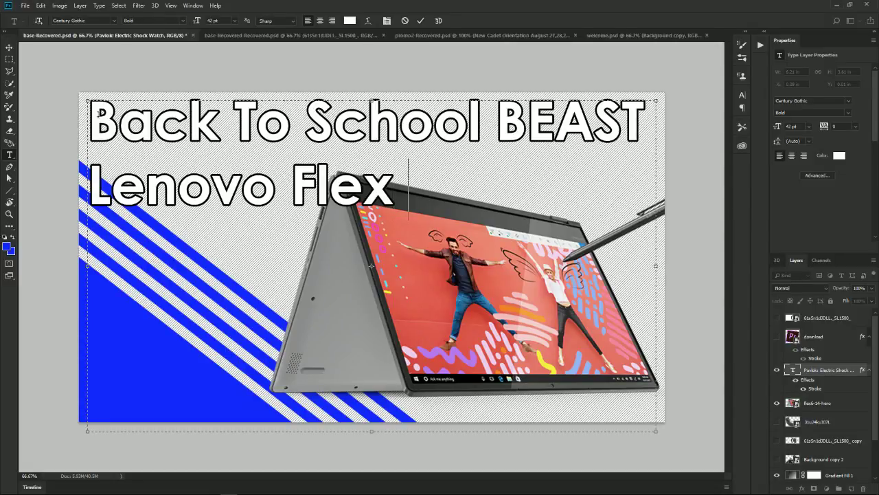
pyautogui.write('14')
pyautogui.press('BackSpace')
pyautogui.press('BackSpace')
pyautogui.write('6')
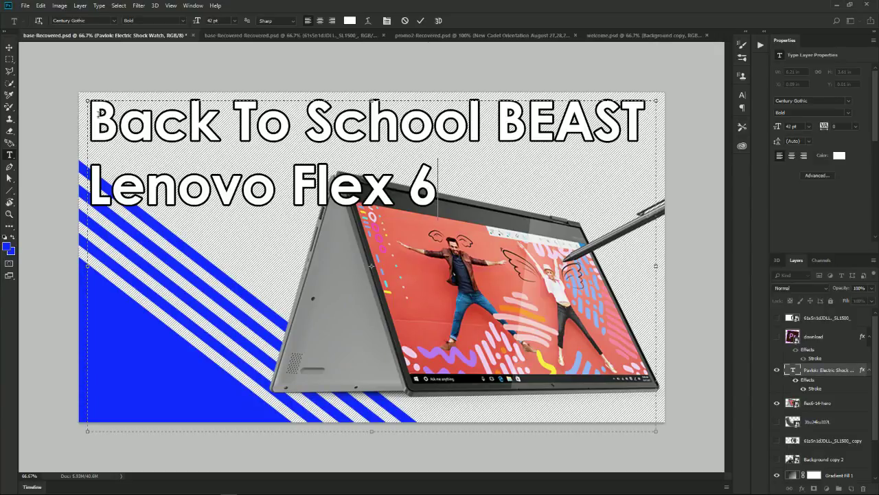
pyautogui.press('BackSpace')
pyautogui.write('14')
pyautogui.press('BackSpace')
pyautogui.press('BackSpace')
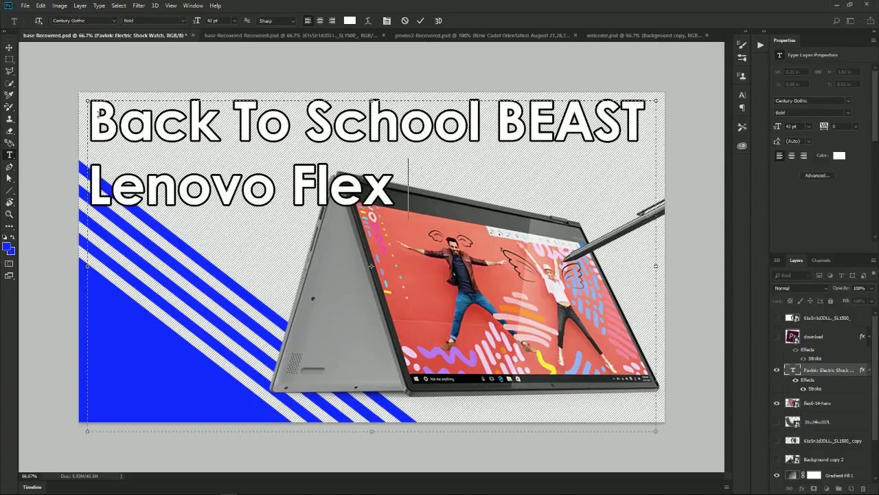
# Complete the second title line with the number 6, commit the text and deselect the layer
pyautogui.write('6 ')
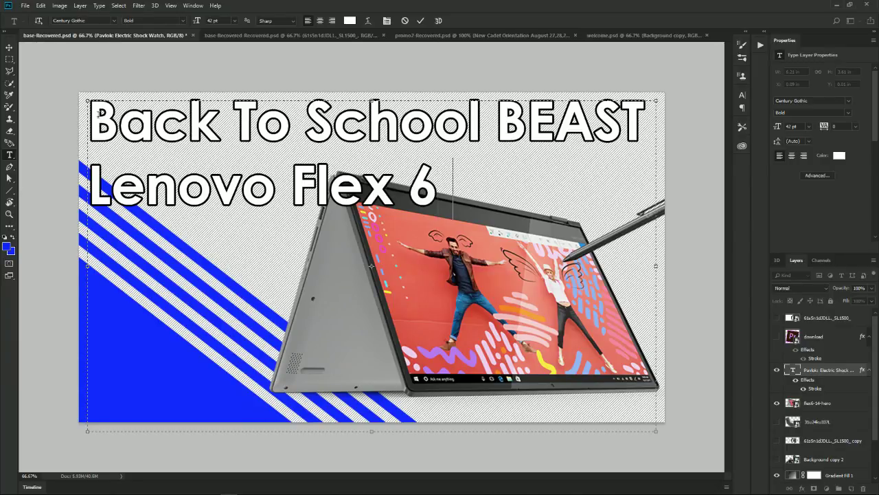
pyautogui.write('-')
pyautogui.press('BackSpace')
pyautogui.click(9, 47)
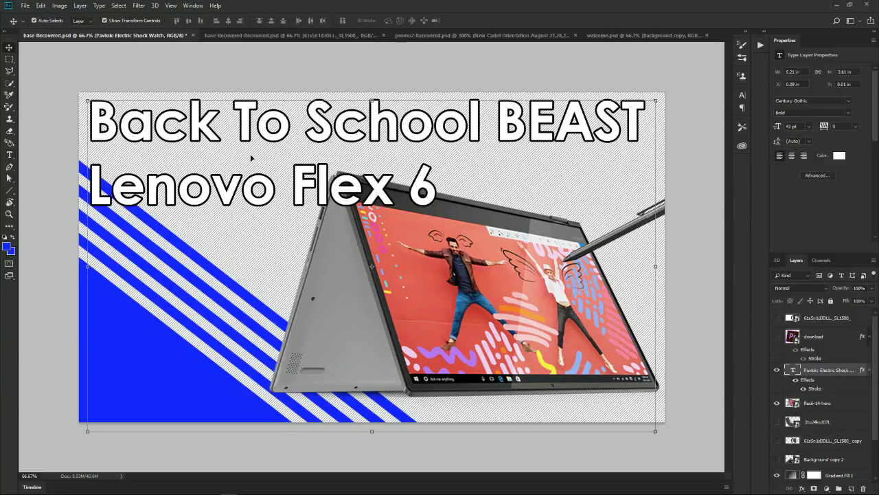
pyautogui.click(67, 118)
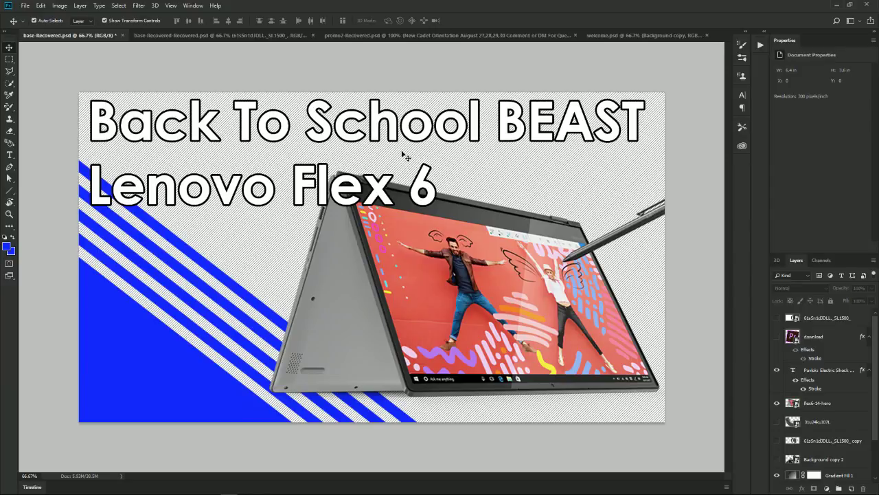
# Move the flex6-14-hero image down and left to about X 1.47 in, Y 1.01 in, bringing the whole pen inside the canvas
pyautogui.moveTo(284, 129); pyautogui.dragTo(282, 129)
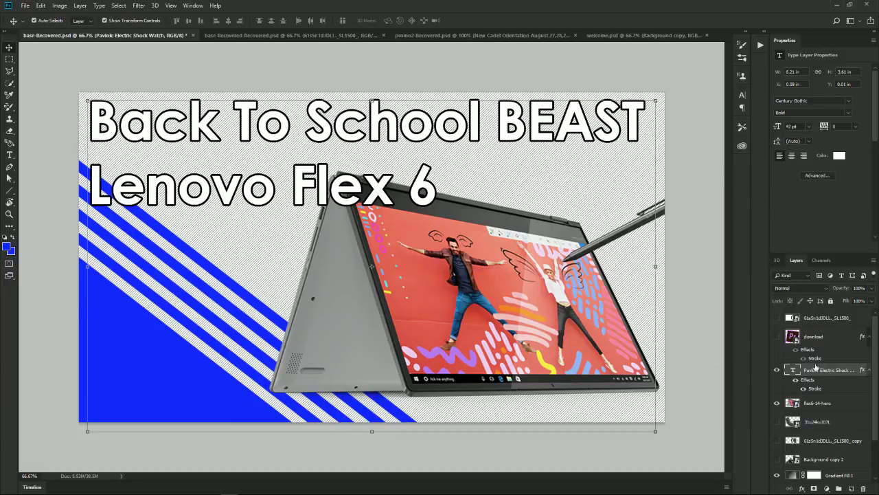
pyautogui.click(841, 408)
pyautogui.moveTo(439, 311); pyautogui.dragTo(422, 327)
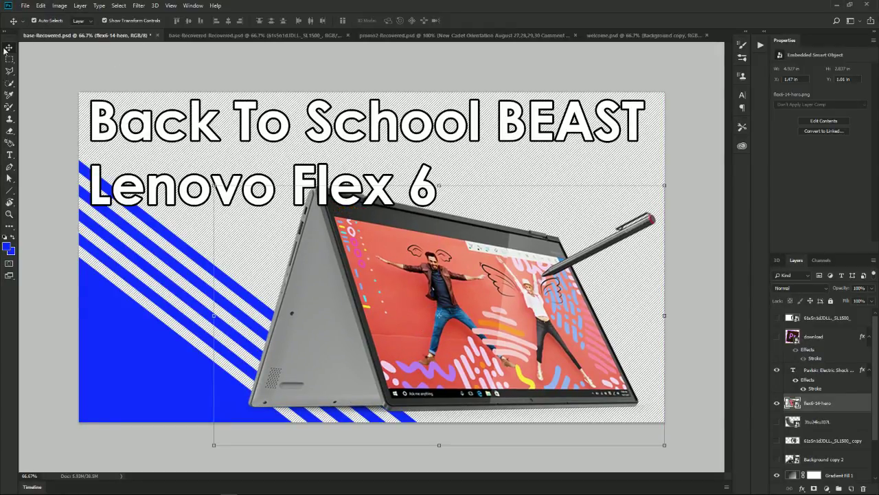
pyautogui.click(51, 242)
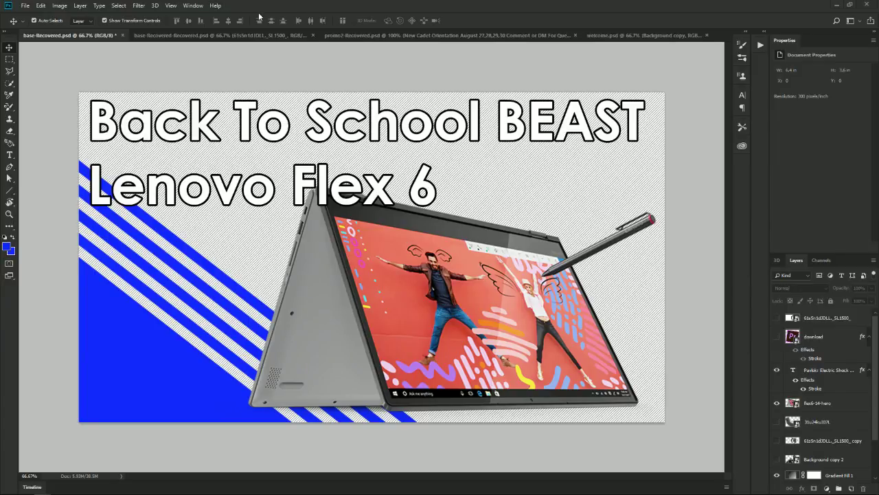
# Start saving the thumbnail document under a new name and enter base-lenovo as the file name
pyautogui.click(27, 7)
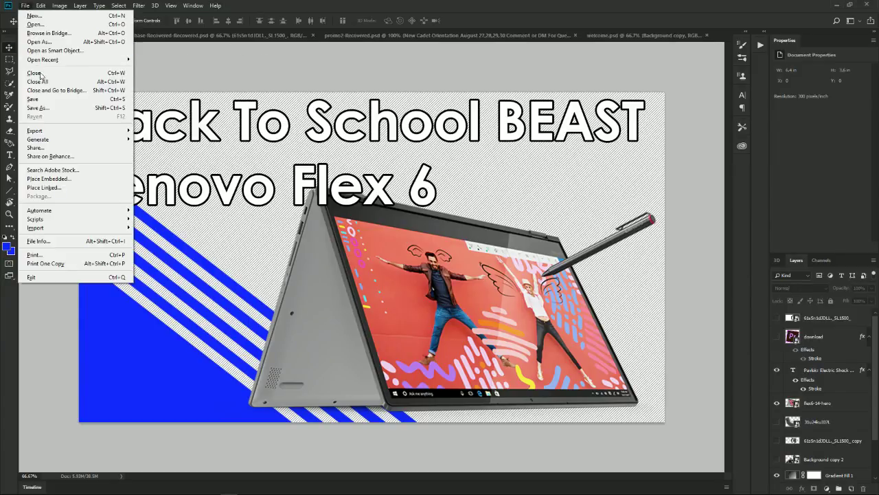
pyautogui.click(38, 108)
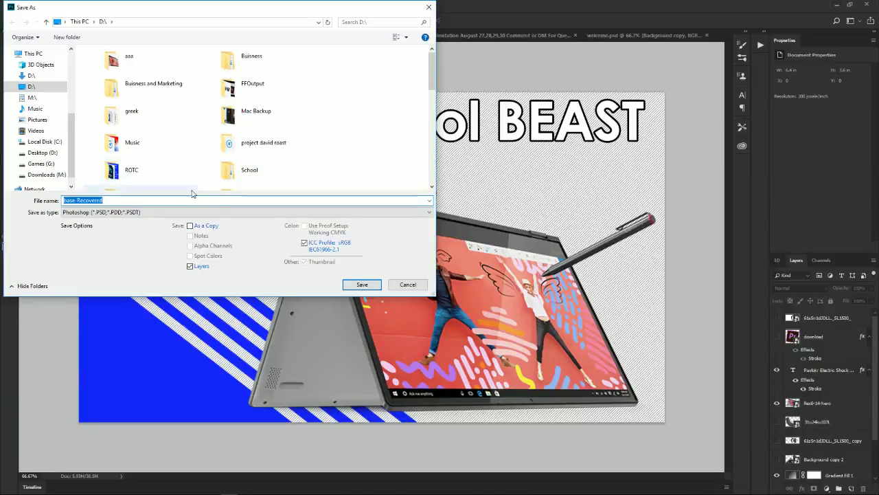
pyautogui.click(192, 202)
pyautogui.press('BackSpace')
pyautogui.press('BackSpace')
pyautogui.press('BackSpace')
pyautogui.press('BackSpace')
pyautogui.press('BackSpace')
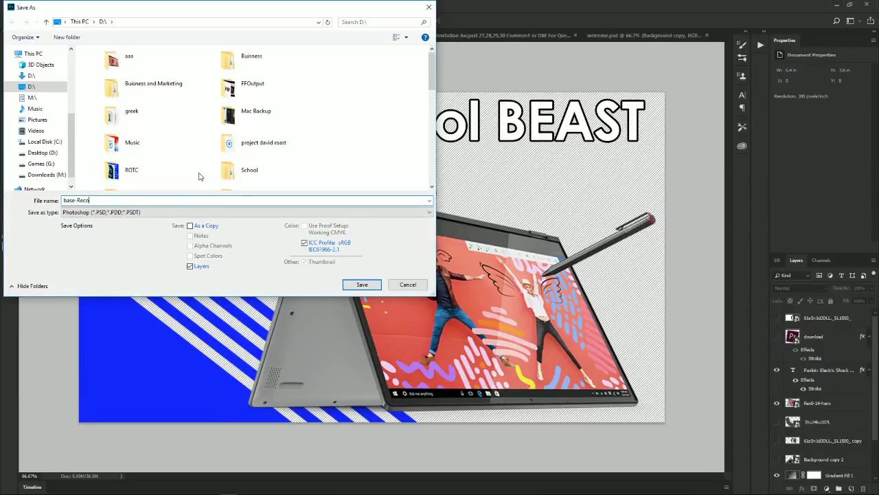
pyautogui.press('BackSpace')
pyautogui.press('BackSpace')
pyautogui.press('BackSpace')
pyautogui.write('lenovo')
# Save the document on D:\ in Photoshop format with Maximize Compatibility on
pyautogui.scroll(-2, 170, 140)
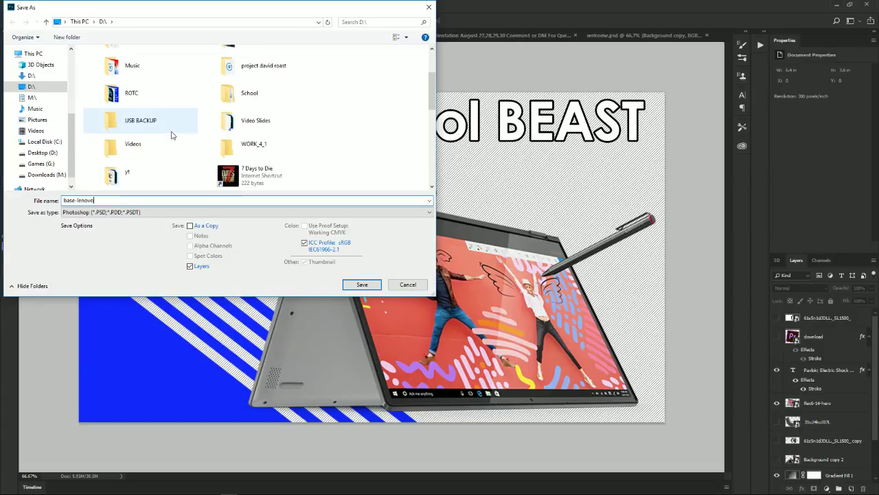
pyautogui.scroll(-5, 175, 141)
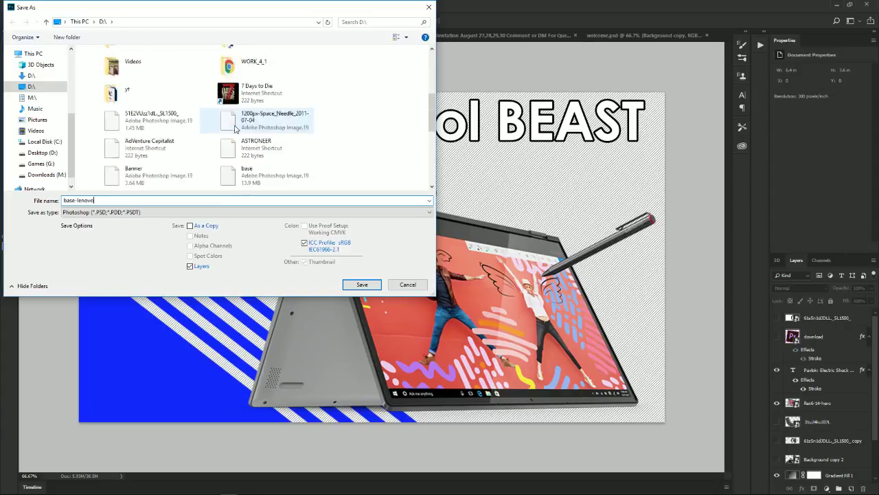
pyautogui.scroll(5, 171, 124)
pyautogui.scroll(3, 167, 113)
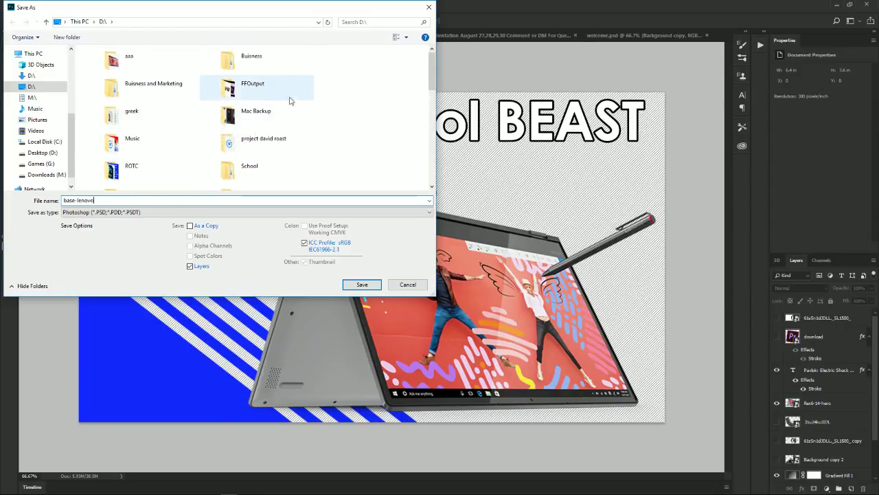
pyautogui.scroll(-10, 226, 141)
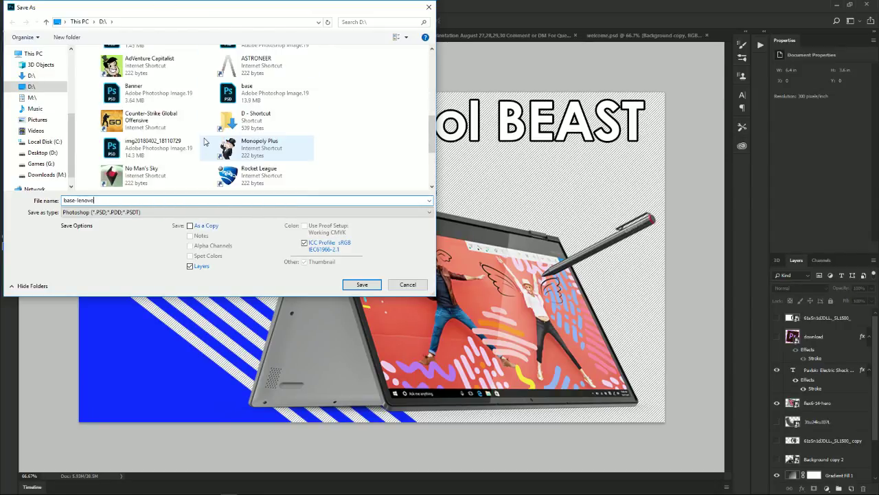
pyautogui.click(365, 283)
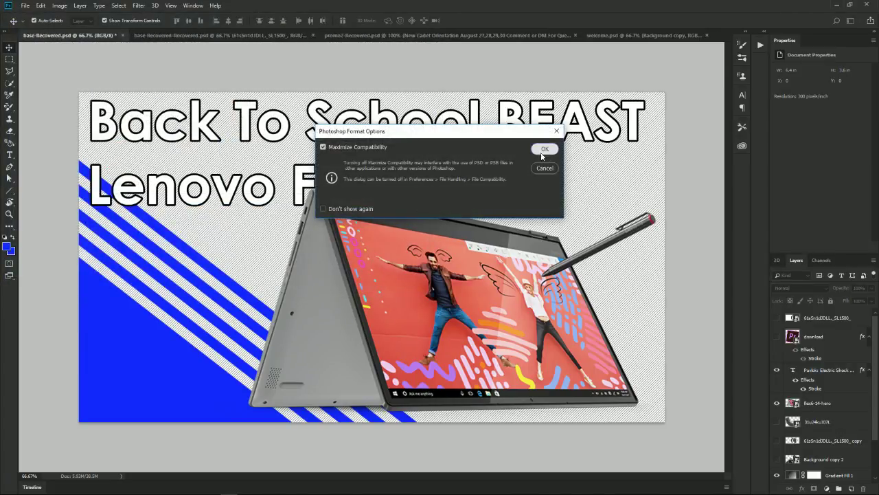
pyautogui.click(542, 152)
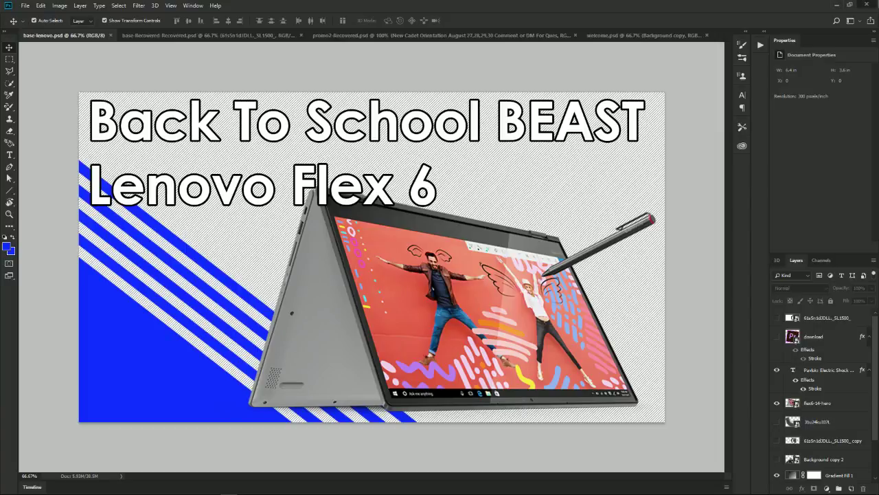
# Quit Photoshop, saving the changed promo2-Recovered document as a Photoshop file in the ROTC folder on D:
pyautogui.hotkey('ctrl', 'q')
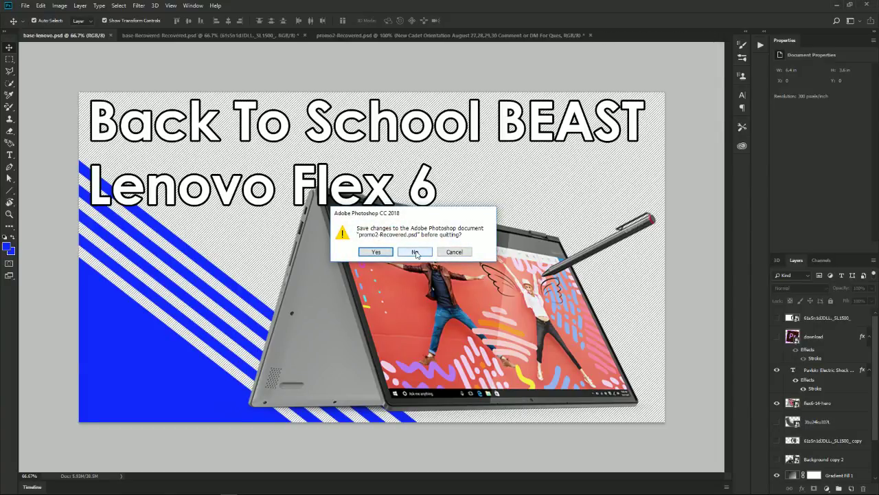
pyautogui.click(376, 251)
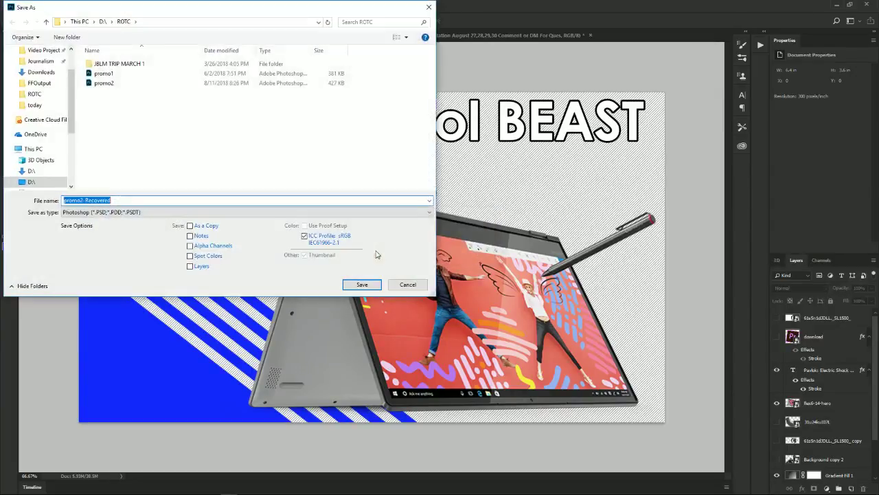
pyautogui.click(362, 283)
pyautogui.click(546, 151)
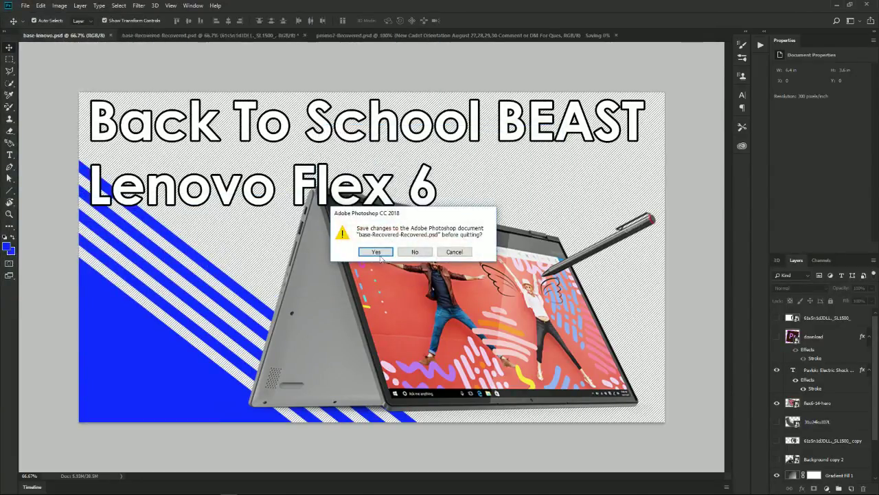
# Save the base-Recovered-Recovered document as a Photoshop file in the ROTC folder and finish quitting to the desktop
pyautogui.click(377, 252)
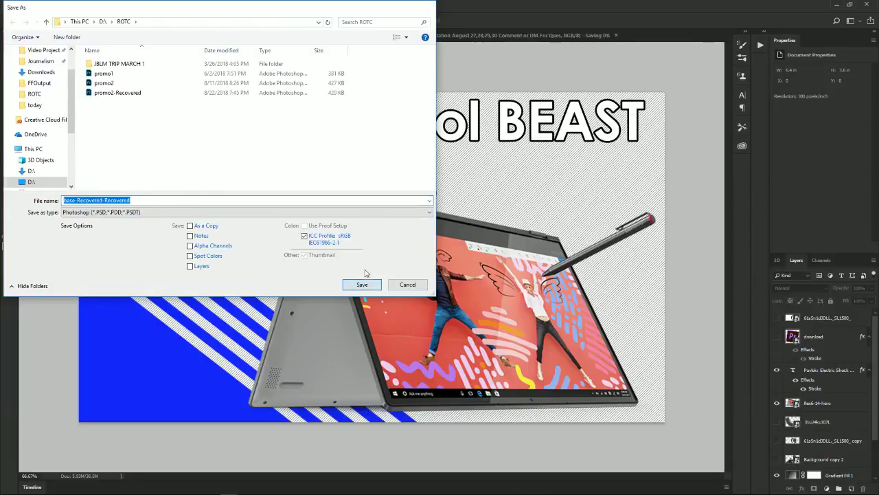
pyautogui.click(362, 284)
pyautogui.click(547, 150)
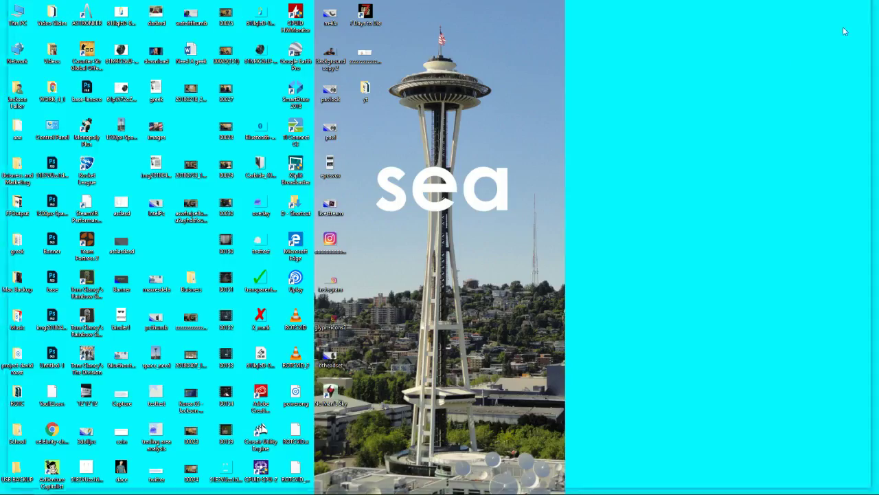
pyautogui.click(868, 7)
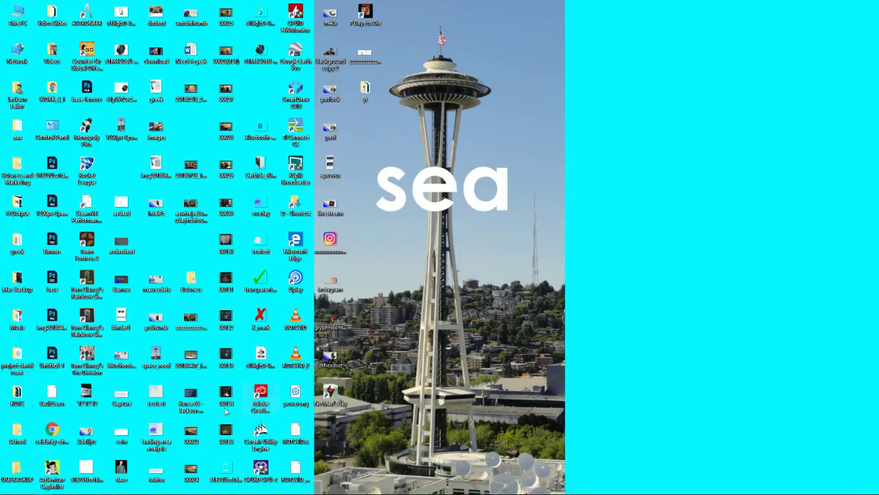
# Launch Premiere Pro from the desktop and start a new project from the welcome screen
pyautogui.moveTo(227, 489)
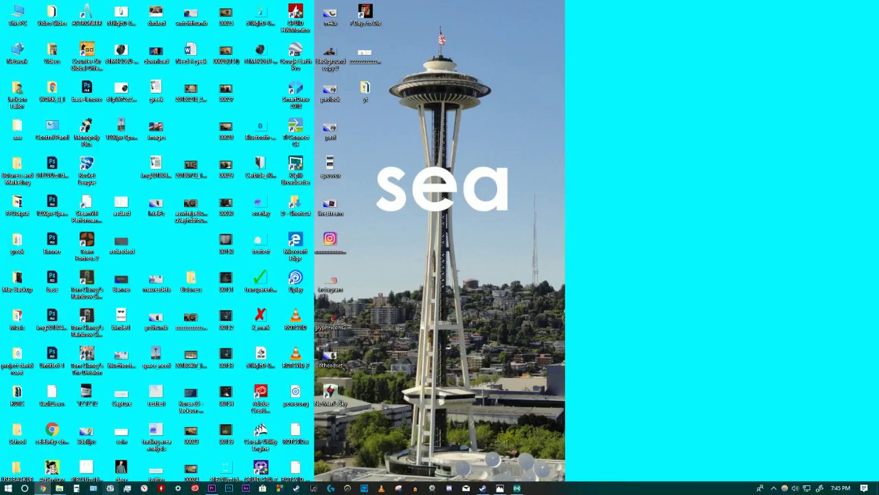
pyautogui.click(213, 490)
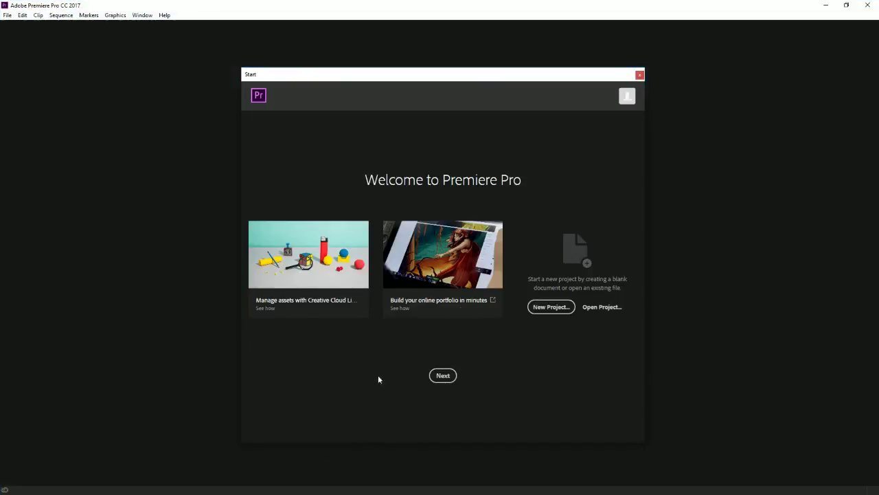
pyautogui.click(443, 376)
pyautogui.click(292, 221)
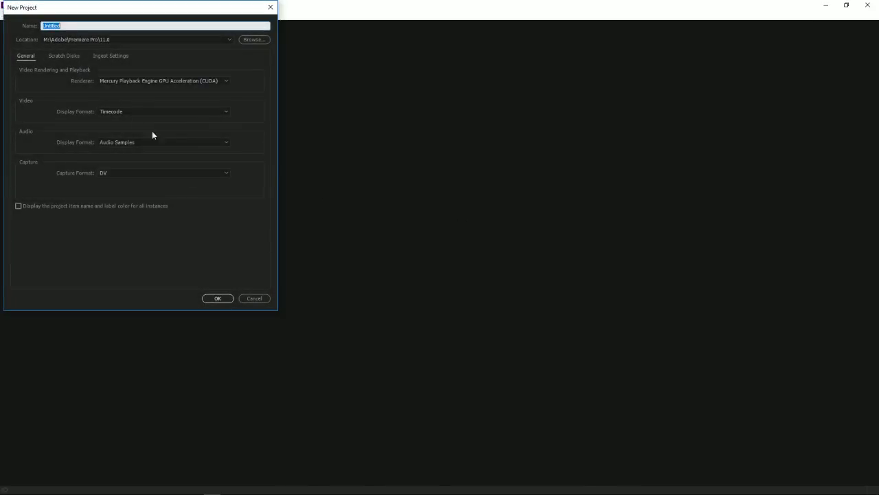
# Name the new project lenovo and create it with the default location and settings
pyautogui.write('backgro')
pyautogui.press('BackSpace')
pyautogui.press('BackSpace')
pyautogui.press('BackSpace')
pyautogui.press('BackSpace')
pyautogui.press('BackSpace')
pyautogui.press('BackSpace')
pyautogui.press('BackSpace')
pyautogui.write('lenv')
pyautogui.press('BackSpace')
pyautogui.write('ovo')
pyautogui.click(218, 298)
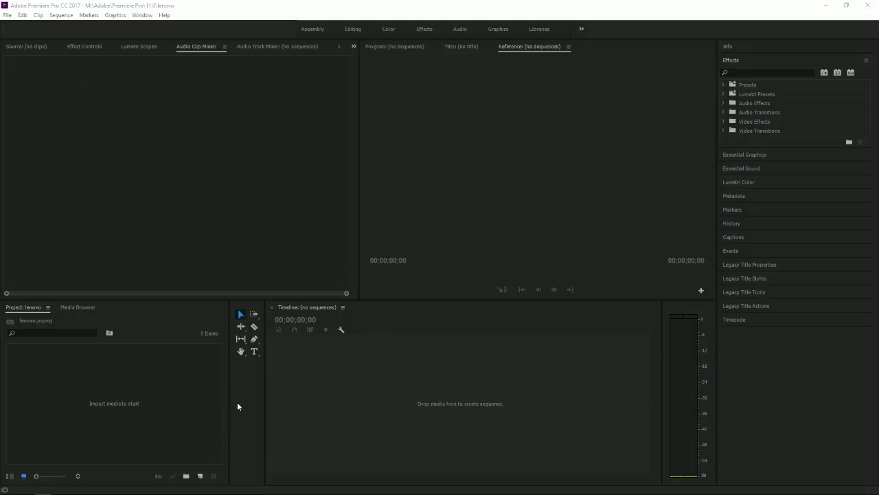
# Switch to the File Explorer window and open the connected V30 device
pyautogui.moveTo(59, 486)
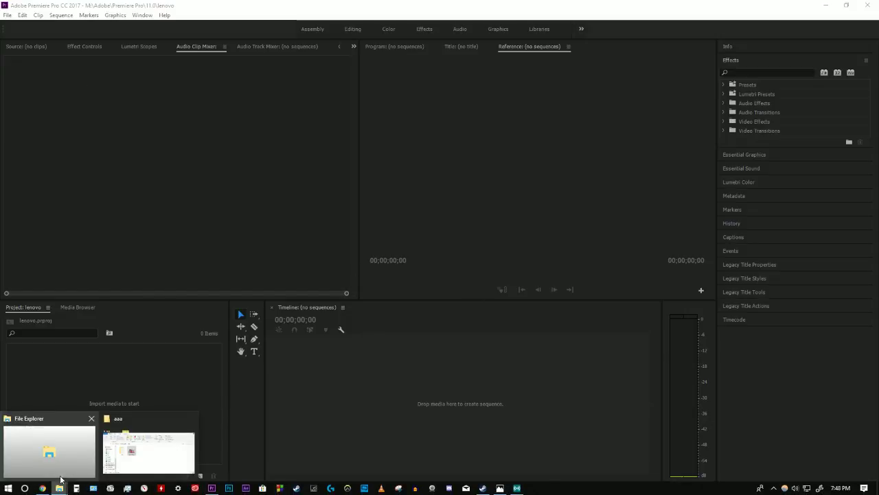
pyautogui.moveTo(53, 444)
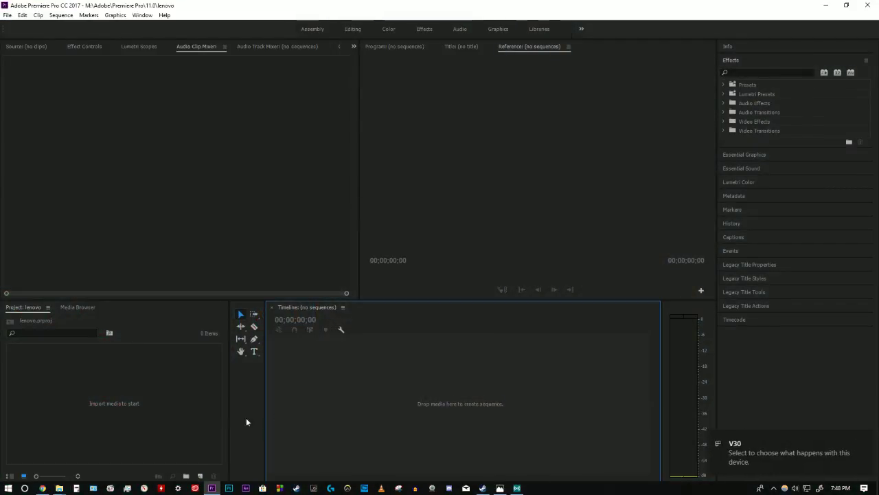
pyautogui.click(108, 422)
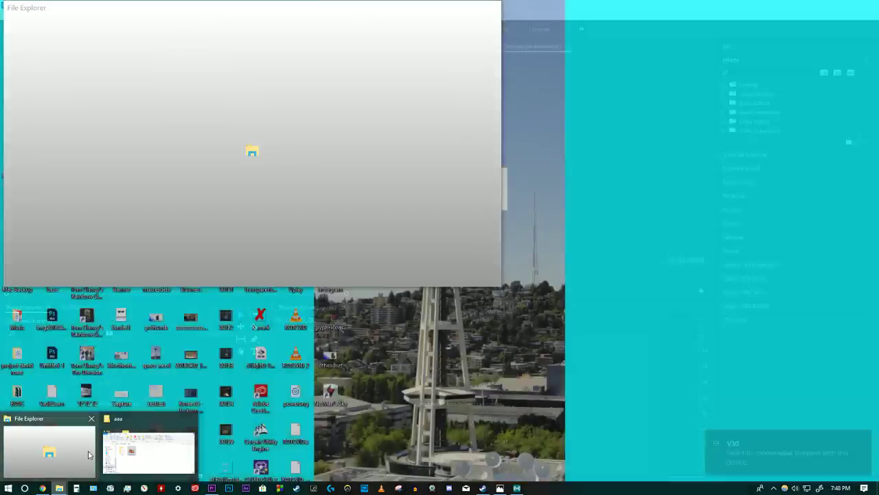
pyautogui.click(80, 461)
pyautogui.scroll(-3, 35, 220)
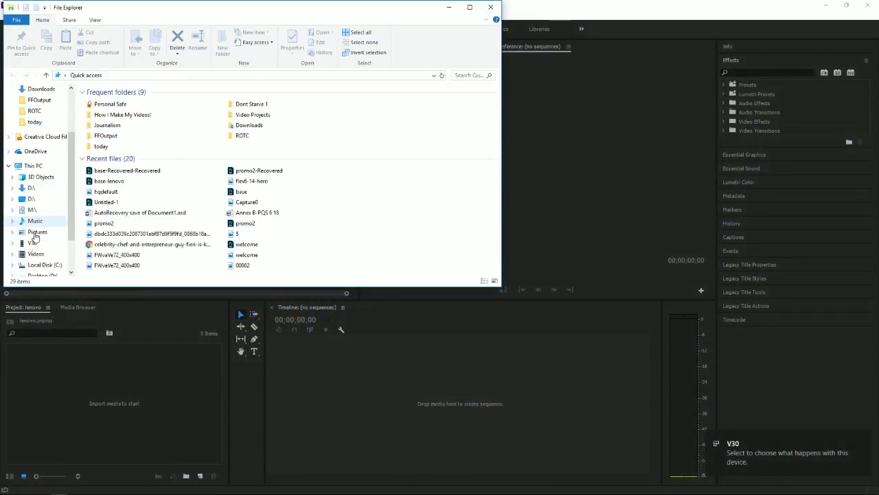
pyautogui.click(32, 231)
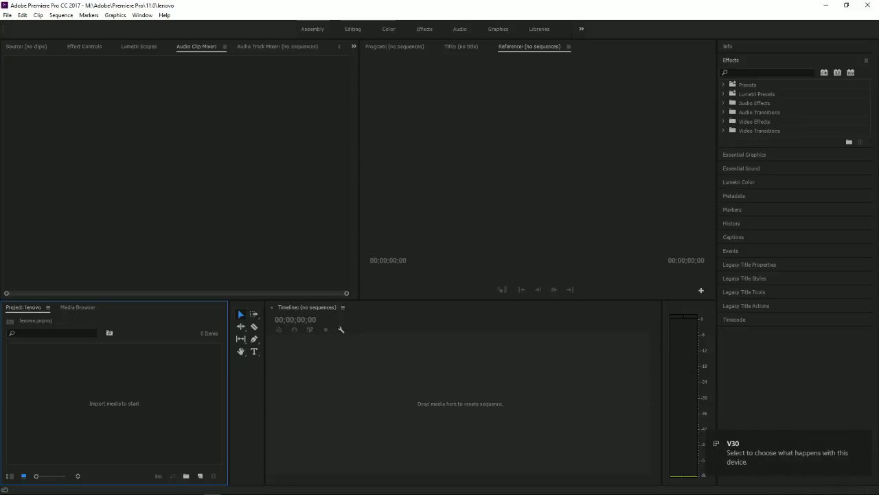
# Bring the V30 File Explorer window back into view and open the device's SD card
pyautogui.moveTo(103, 492)
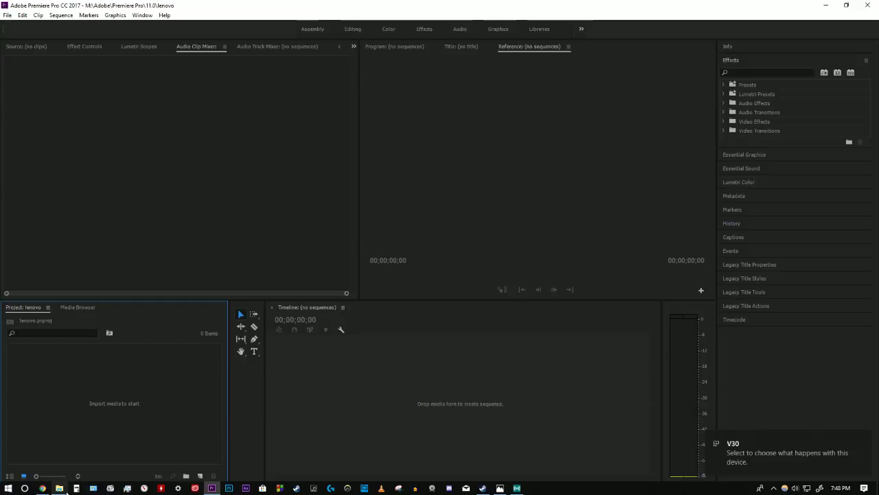
pyautogui.click(55, 480)
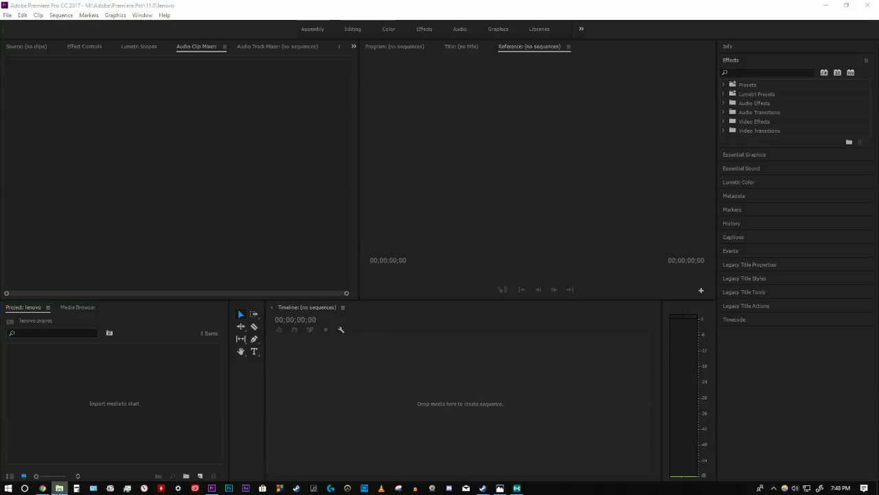
pyautogui.click(59, 487)
pyautogui.click(59, 488)
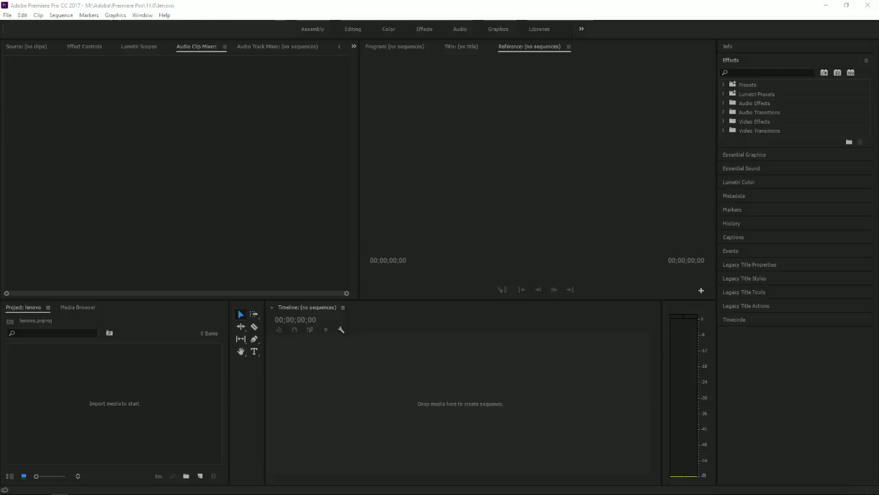
pyautogui.moveTo(0, 184); pyautogui.dragTo(0, 205)
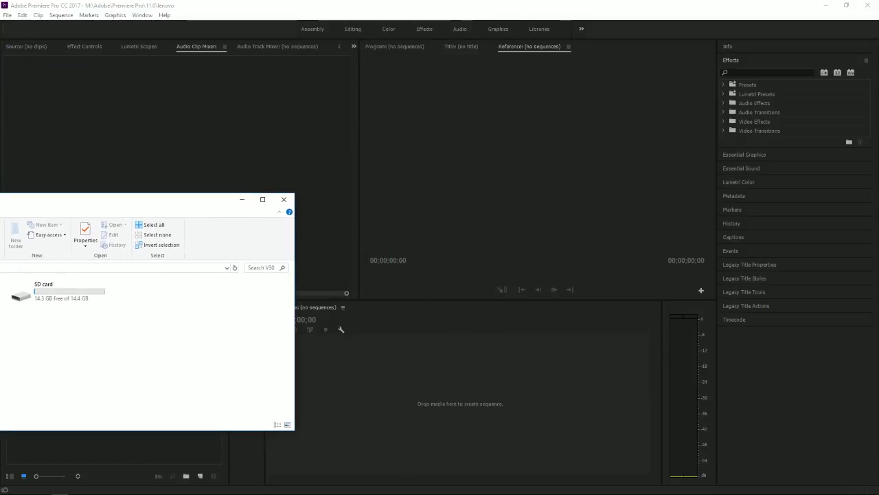
pyautogui.doubleClick(21, 294)
# Open the aaa folder on D:\ and paste the copied video clips into it
pyautogui.moveTo(172, 199); pyautogui.dragTo(0, 160)
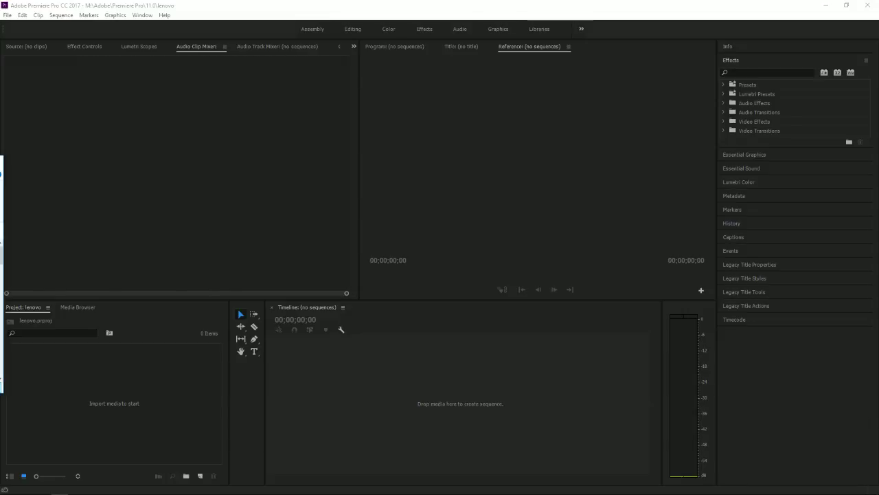
pyautogui.moveTo(0, 171); pyautogui.dragTo(271, 117)
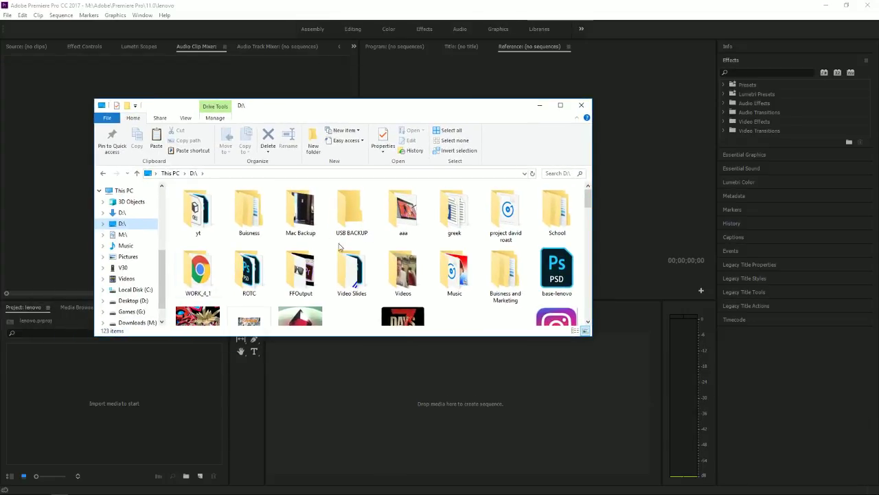
pyautogui.doubleClick(403, 210)
pyautogui.rightClick(297, 302)
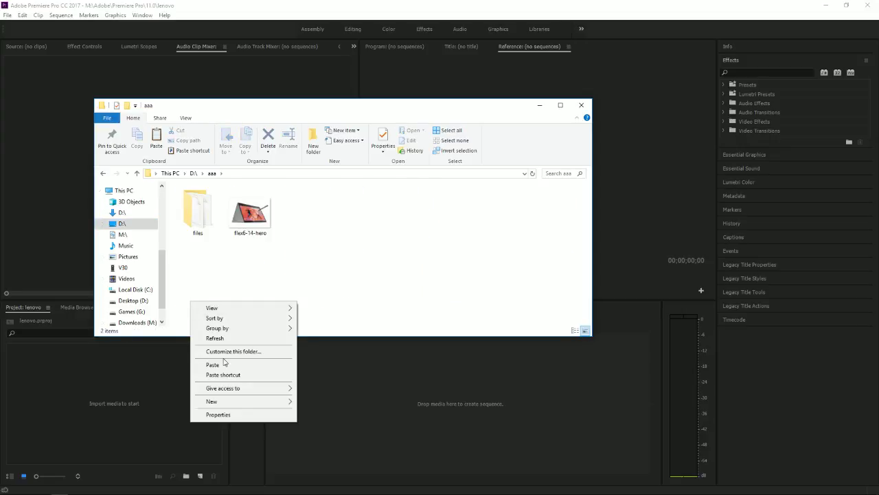
pyautogui.click(215, 364)
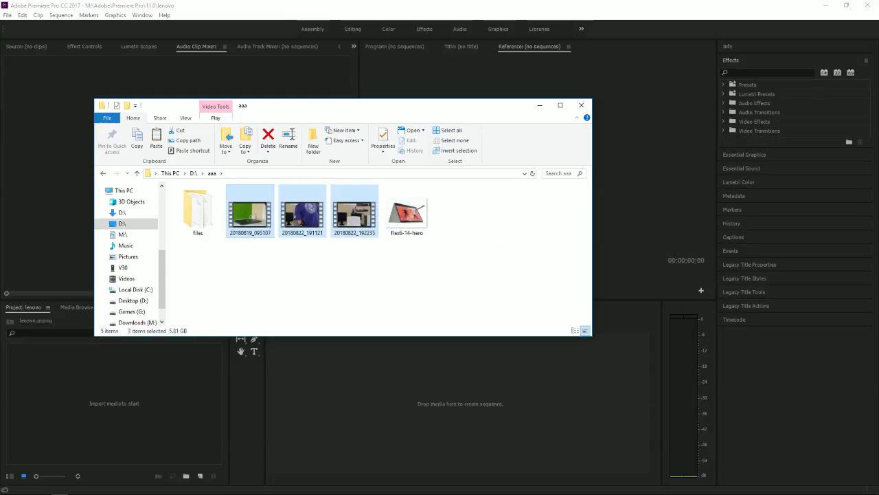
# Import the clips 20180822_191121 and 20180819_095107 from the aaa folder into the Premiere Pro project
pyautogui.scroll(1, 130, 275)
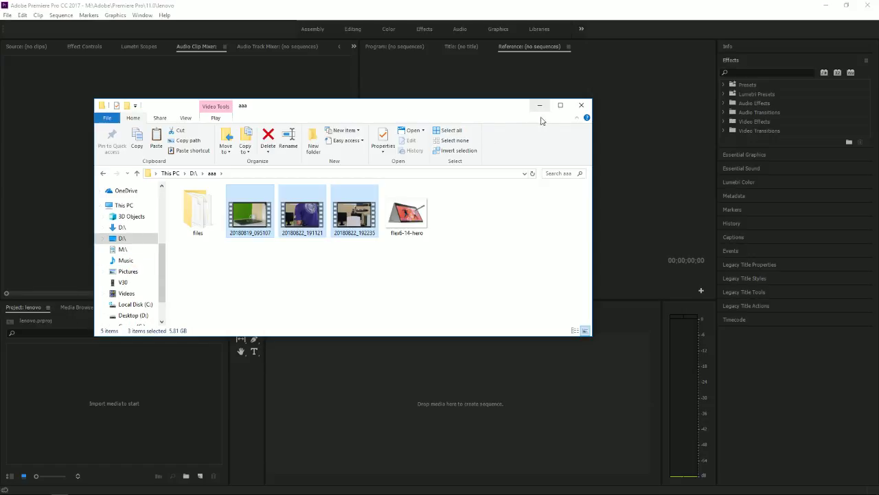
pyautogui.click(327, 295)
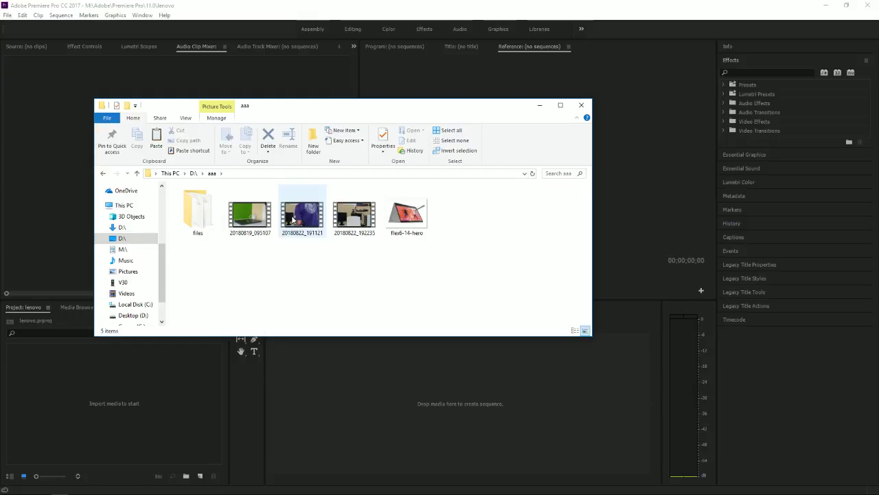
pyautogui.click(294, 219)
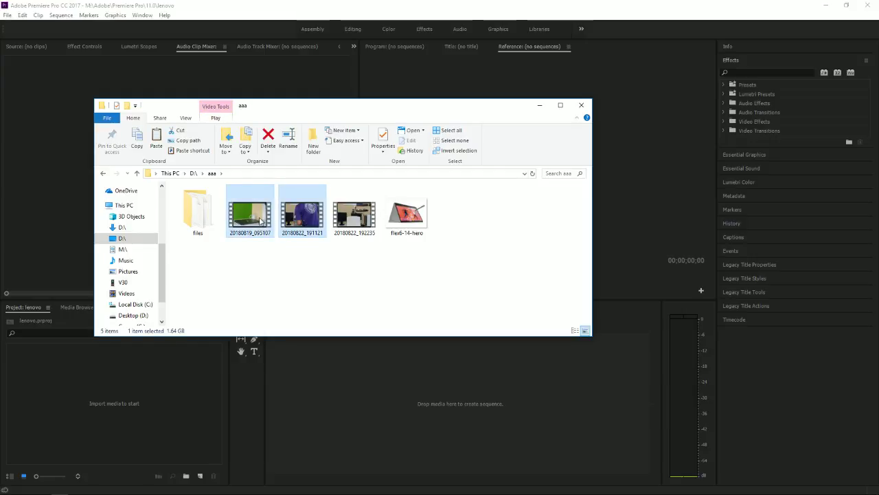
pyautogui.keyDown('ctrl'); pyautogui.click(260, 220); pyautogui.keyUp('ctrl')
pyautogui.moveTo(302, 215); pyautogui.dragTo(165, 422)
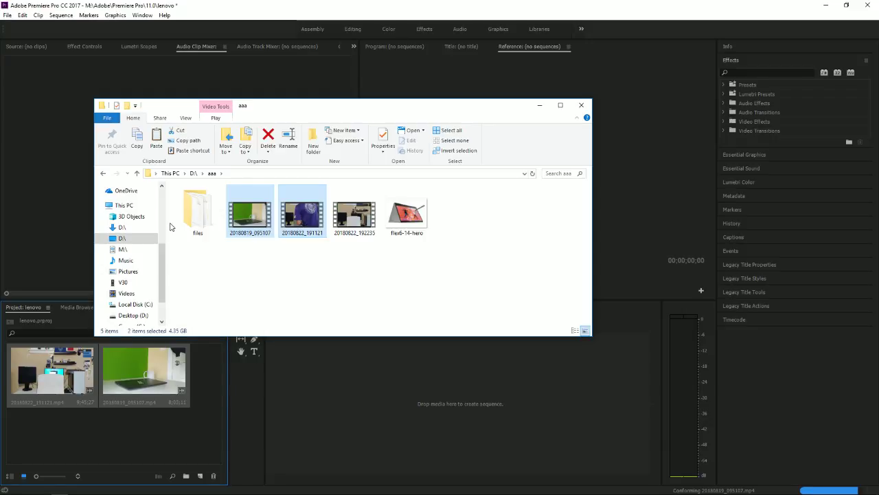
# Return to Premiere Pro and place both imported clips in the empty timeline to create a sequence from them
pyautogui.click(242, 416)
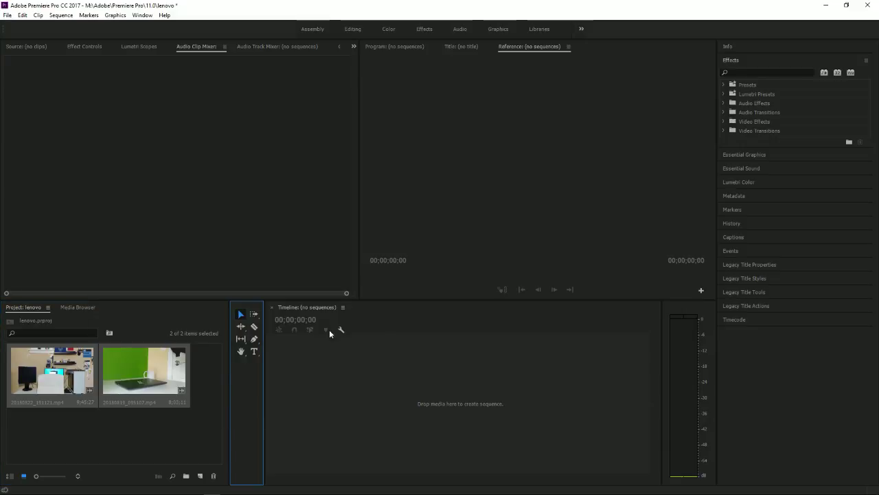
pyautogui.moveTo(67, 384); pyautogui.dragTo(359, 430)
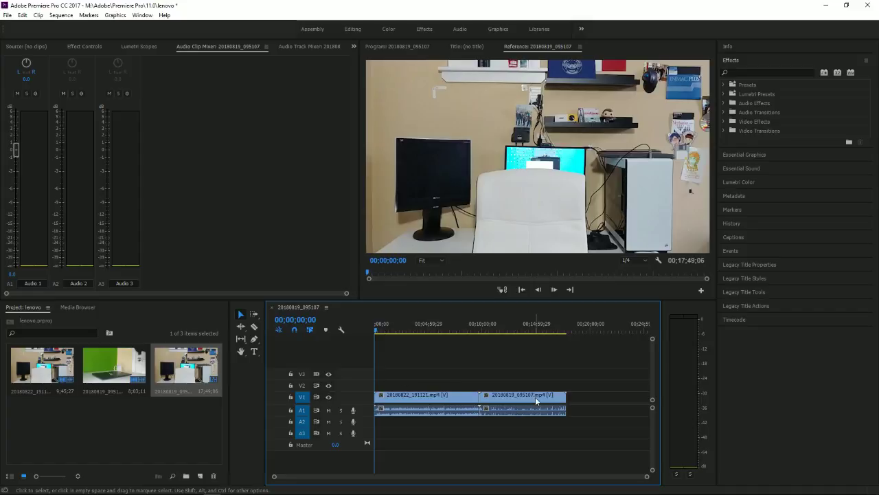
pyautogui.click(128, 426)
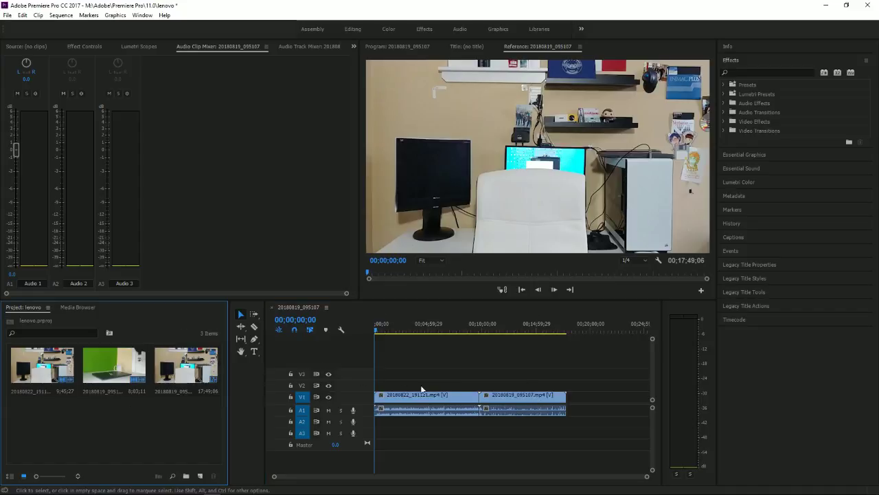
# Preview several points of both clips in the sequence, including the cut between them
pyautogui.moveTo(510, 326); pyautogui.dragTo(462, 325)
pyautogui.click(403, 326)
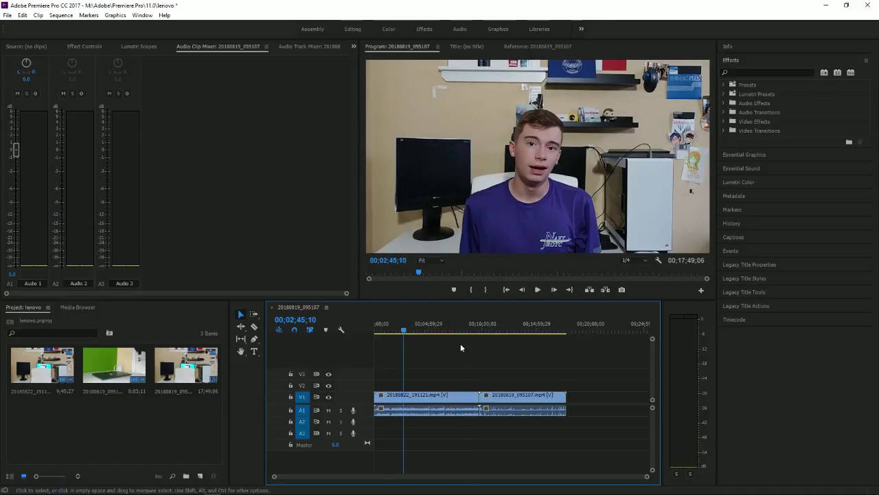
pyautogui.click(389, 327)
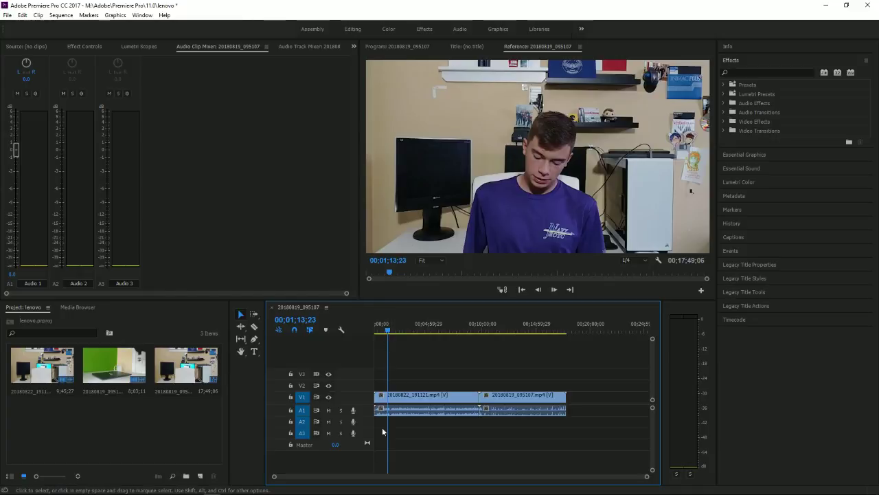
pyautogui.press('=')
pyautogui.press('=')
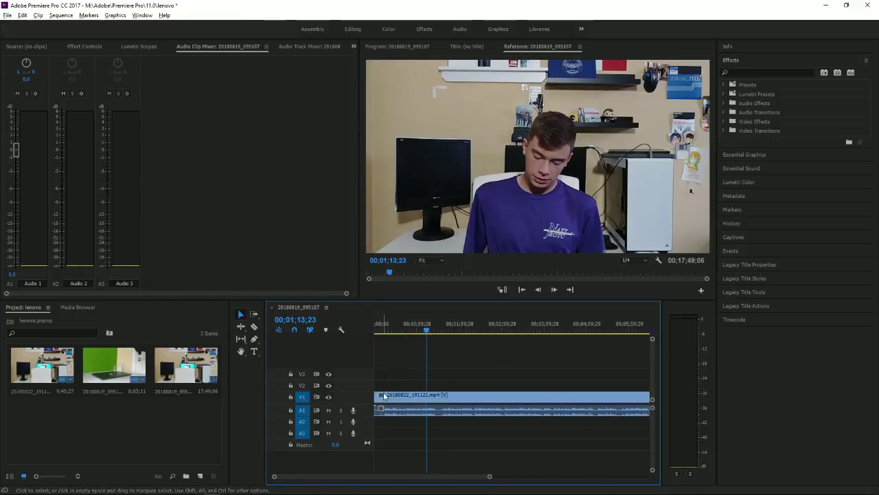
pyautogui.click(382, 329)
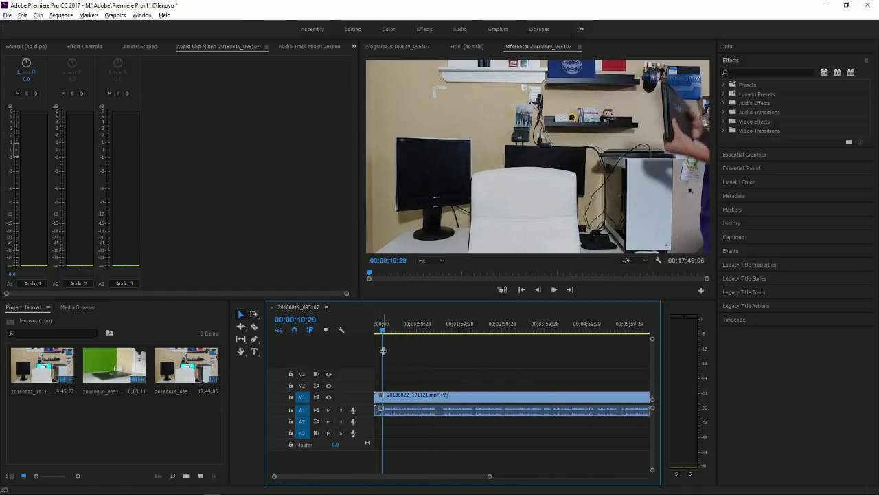
pyautogui.press('Down')
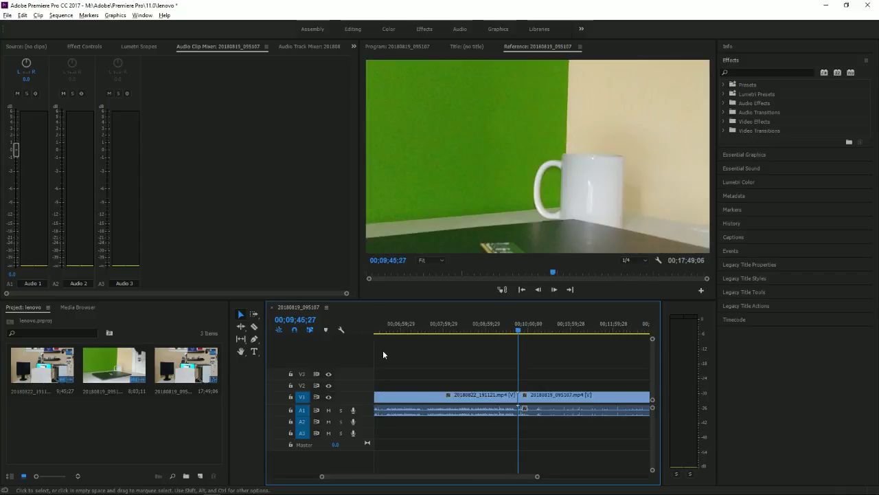
pyautogui.press('\\')
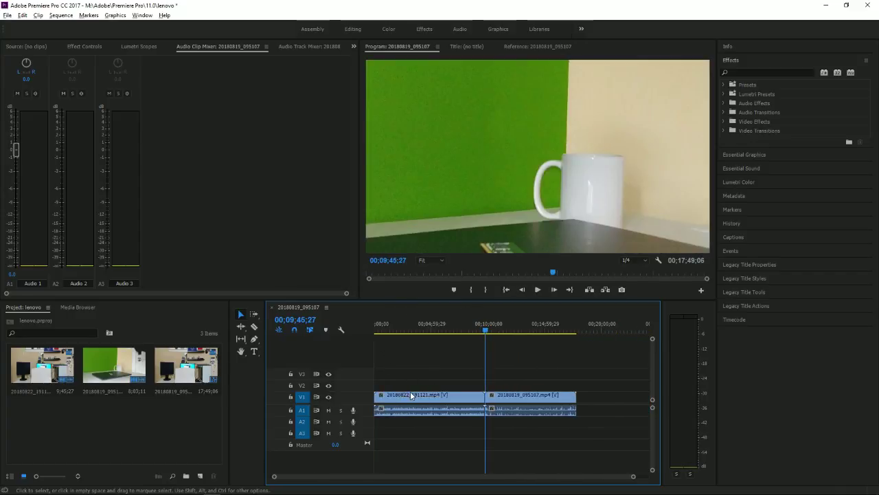
# Locate where the speaker begins near the start of clip 20180822_191121 and play from 00;00;14;16
pyautogui.click(376, 328)
pyautogui.press('\\')
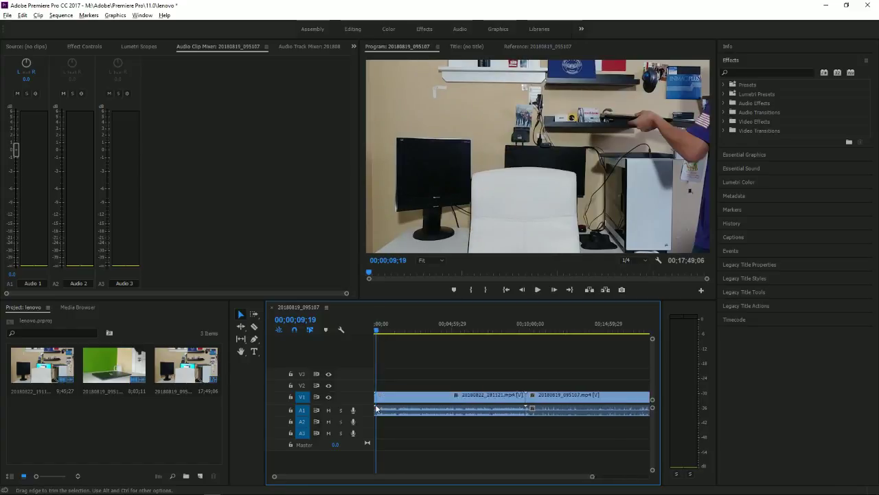
pyautogui.press('=')
pyautogui.press('=')
pyautogui.press('=')
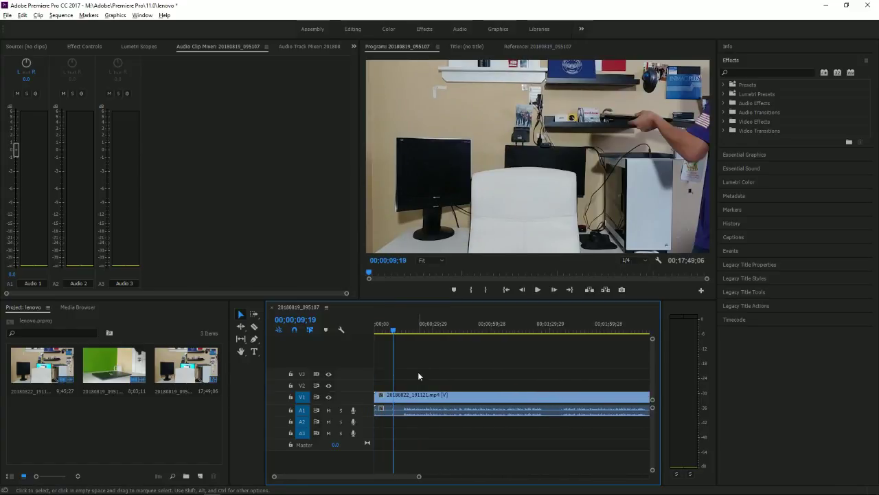
pyautogui.press('=')
pyautogui.press('=')
pyautogui.press('=')
pyautogui.click(412, 328)
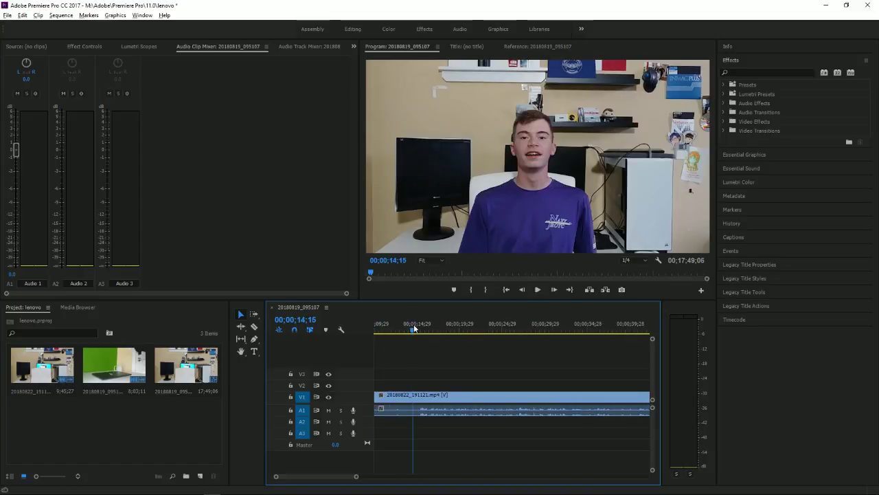
pyautogui.hotkey('shift', '4')
pyautogui.press('Right')
pyautogui.press('Right')
pyautogui.press('Right')
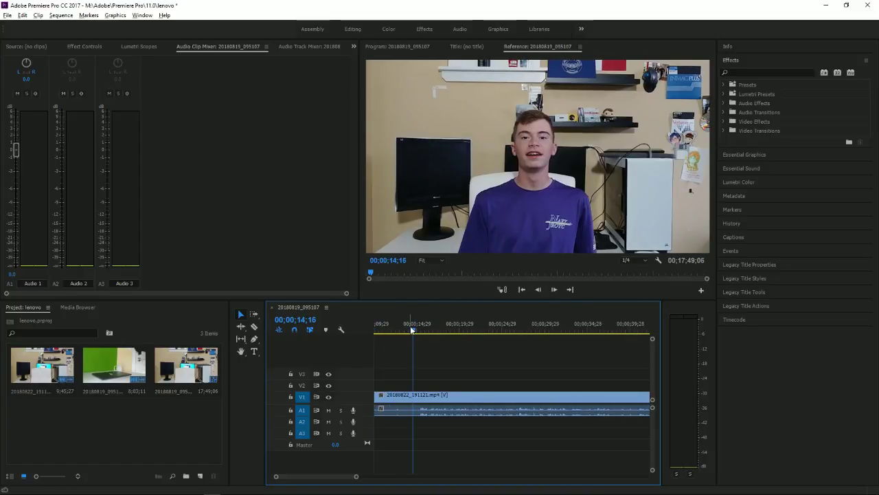
pyautogui.press('space')
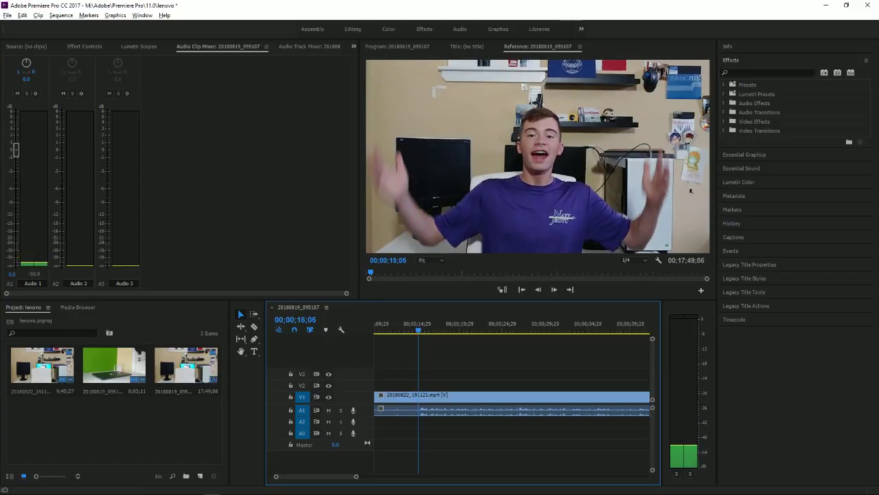
# Examine the audio waveform around 00;00;15;11 in clip 20180822_191121 to pinpoint where the speech begins
pyautogui.hotkey('shift', '4')
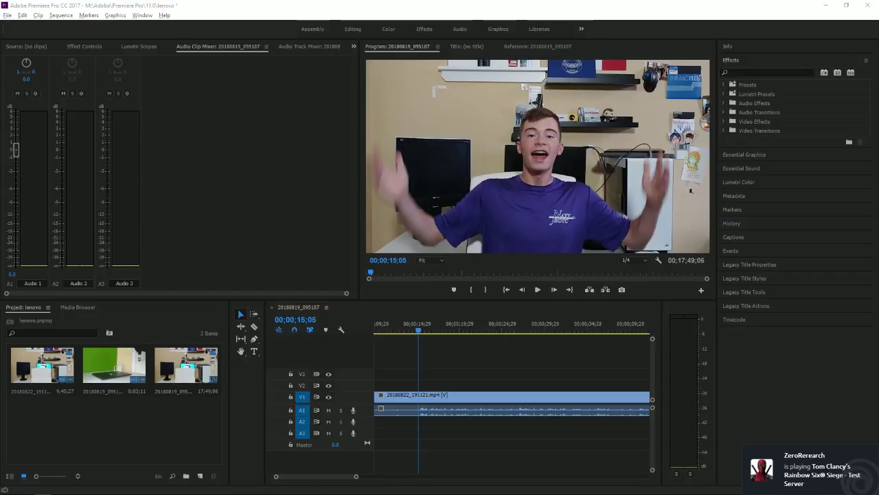
pyautogui.click(326, 222)
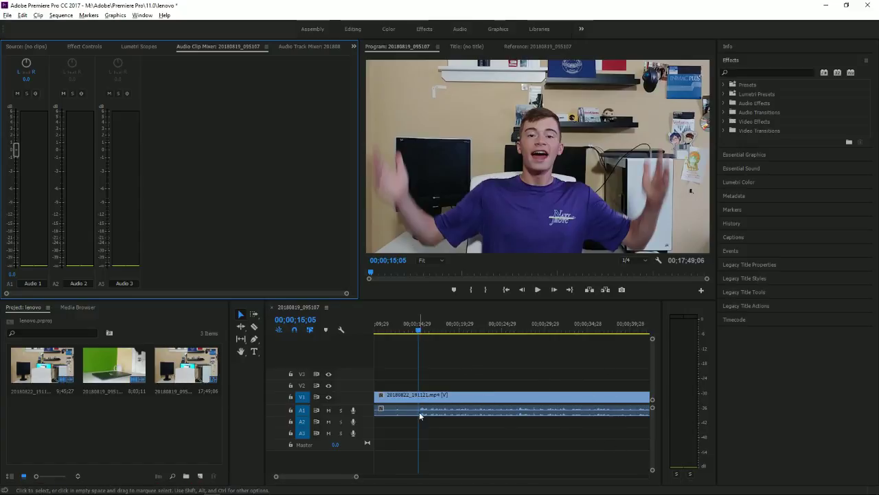
pyautogui.scroll(2, 419, 410)
pyautogui.scroll(3, 411, 403)
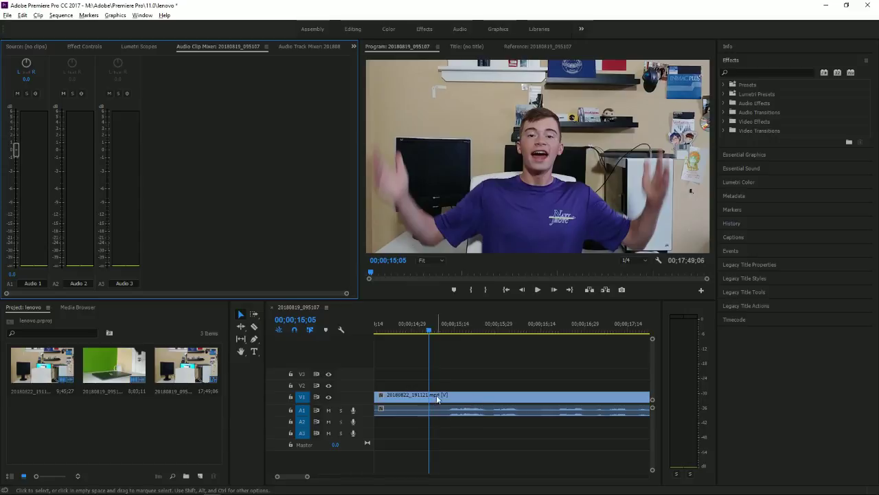
pyautogui.click(448, 331)
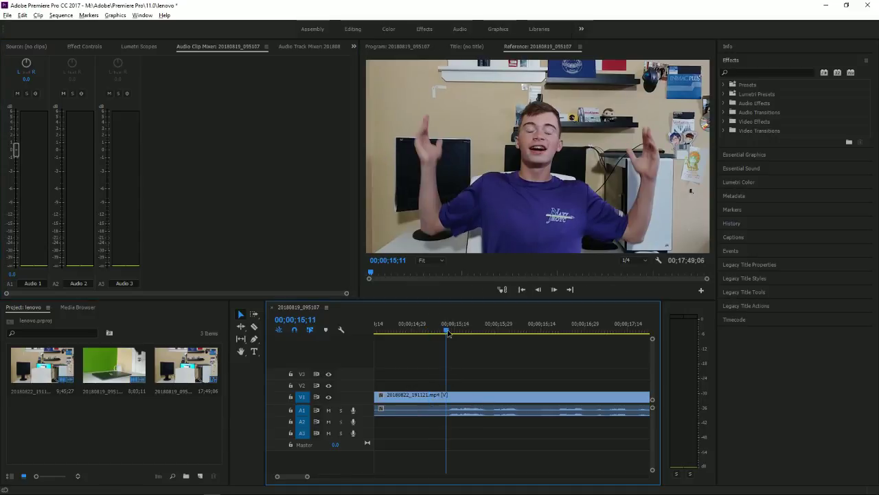
pyautogui.click(445, 332)
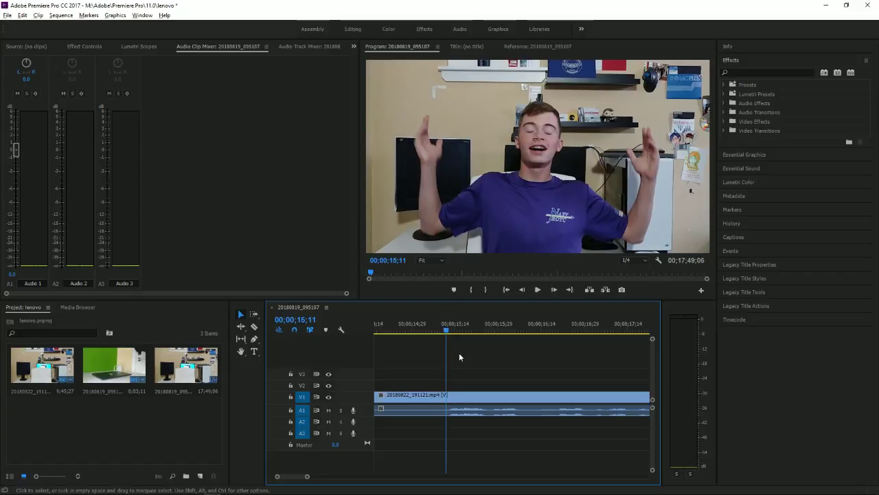
pyautogui.scroll(-6, 435, 358)
pyautogui.scroll(-4, 439, 429)
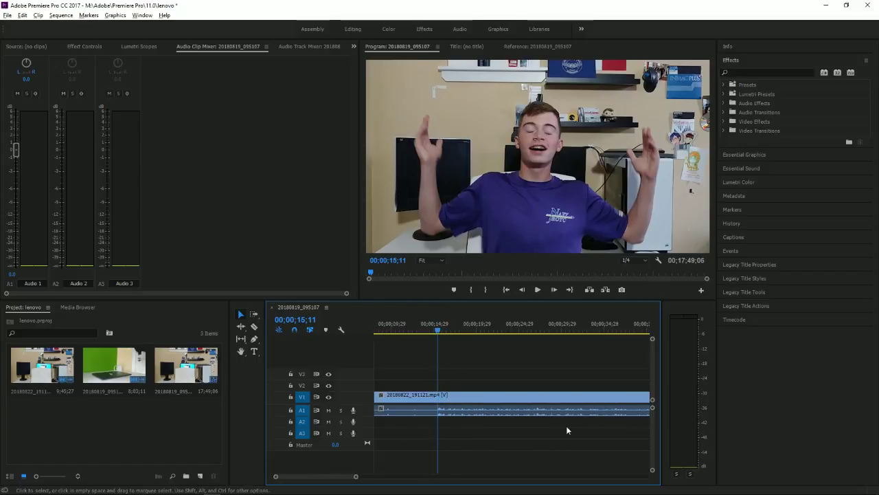
pyautogui.press('=')
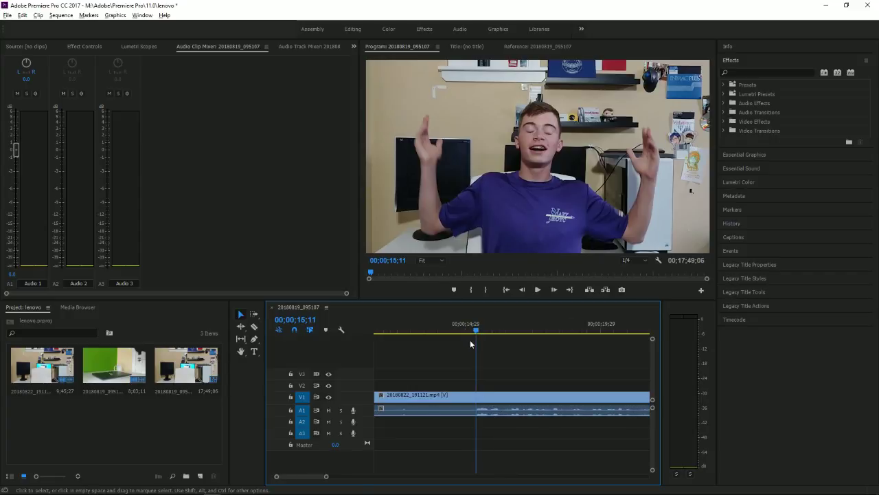
# Delete both clips from the sequence so the timeline is empty
pyautogui.press('Down')
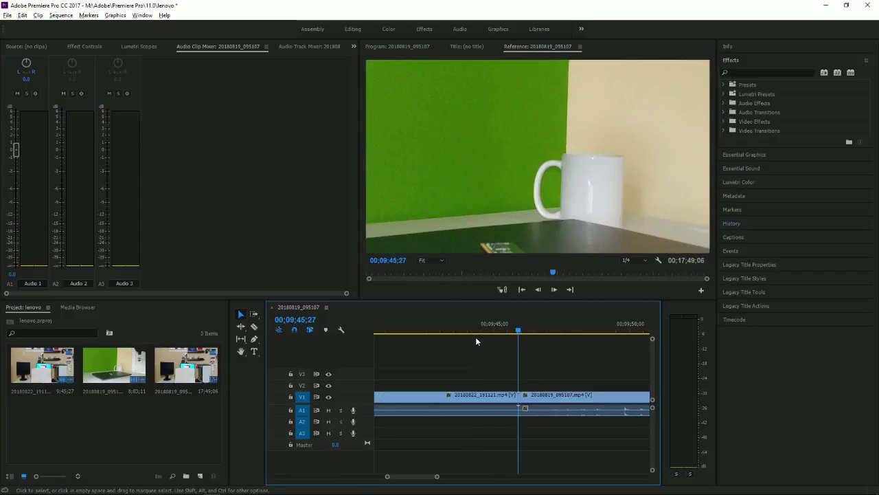
pyautogui.hotkey('ctrl', 'a')
pyautogui.press('Delete')
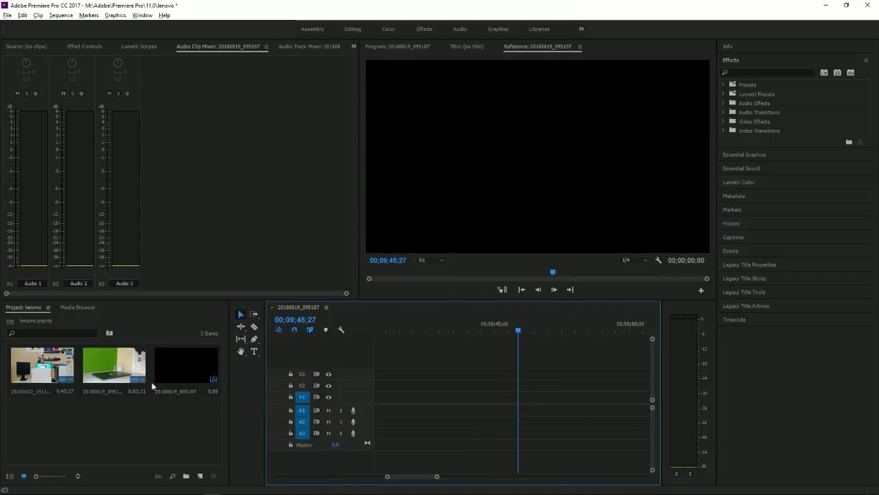
# Place only clip 20180822_191121 on tracks V1 and A1, starting at 00;00;00;00, and return the playhead to the start
pyautogui.moveTo(28, 373); pyautogui.dragTo(377, 406)
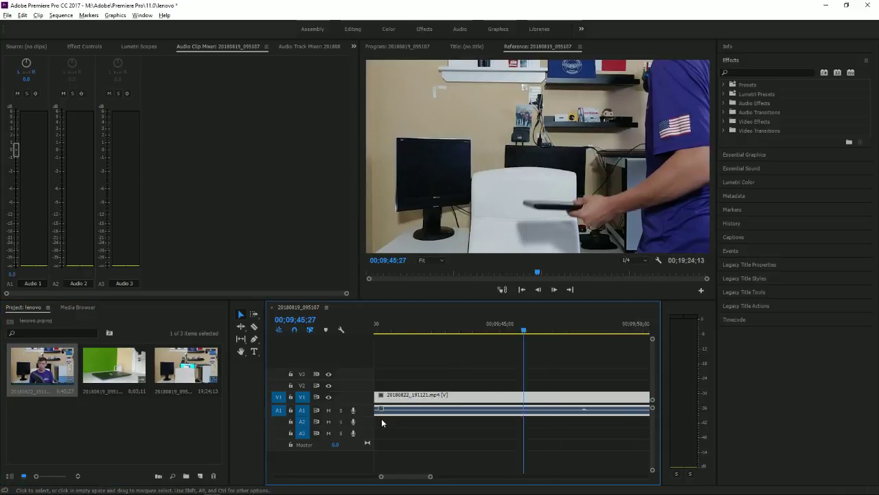
pyautogui.press('-')
pyautogui.press('-')
pyautogui.press('-')
pyautogui.press('-')
pyautogui.press('-')
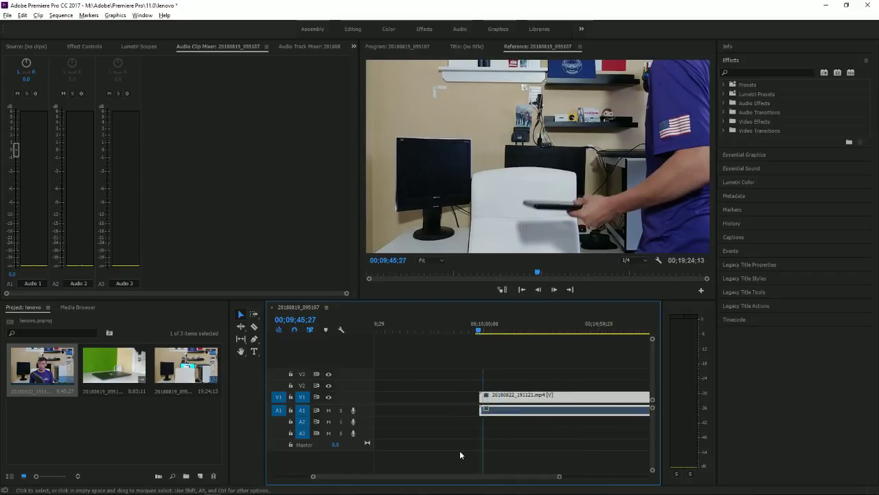
pyautogui.moveTo(491, 403); pyautogui.dragTo(395, 404)
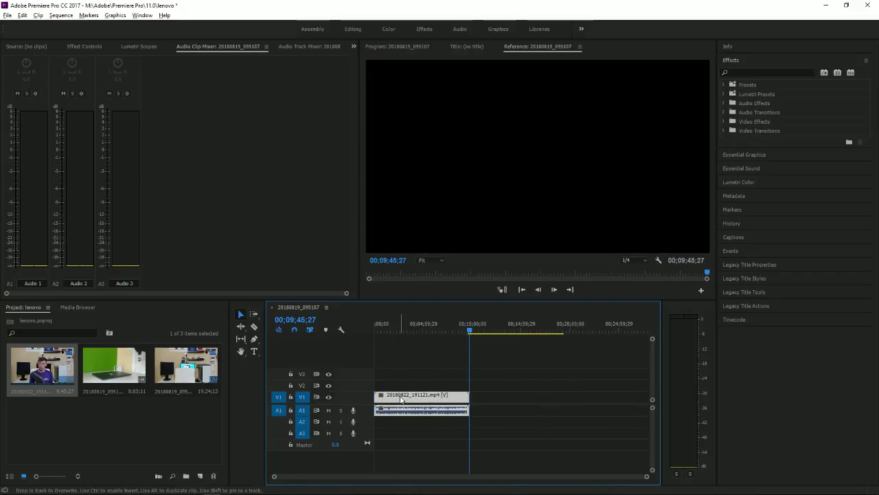
pyautogui.click(400, 329)
pyautogui.moveTo(389, 330); pyautogui.dragTo(372, 330)
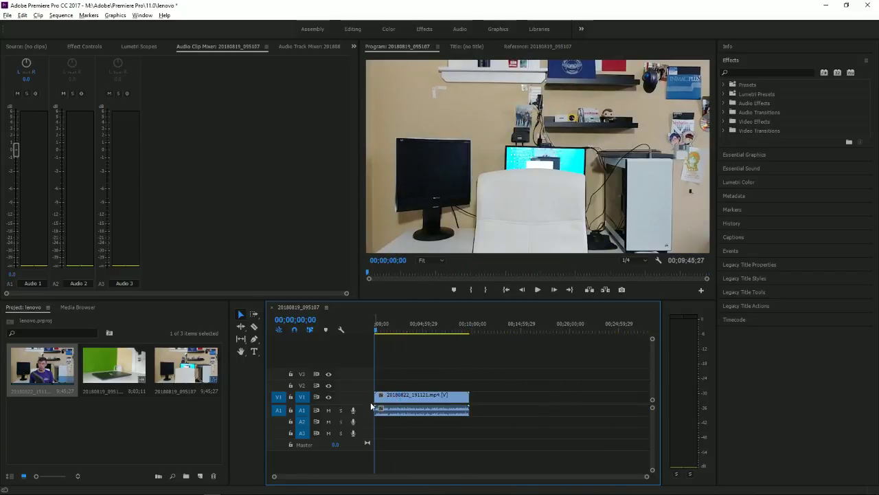
# Split clip 20180822_191121 at 00;00;15;03, just before the speaker's opening words, with the Razor tool
pyautogui.press('=')
pyautogui.press('=')
pyautogui.press('=')
pyautogui.press('=')
pyautogui.press('=')
pyautogui.press('=')
pyautogui.press('=')
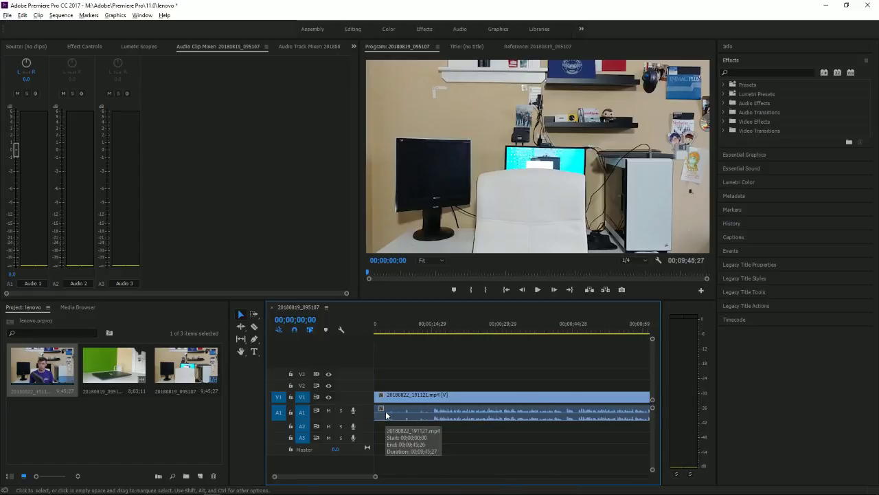
pyautogui.click(481, 330)
pyautogui.press('z')
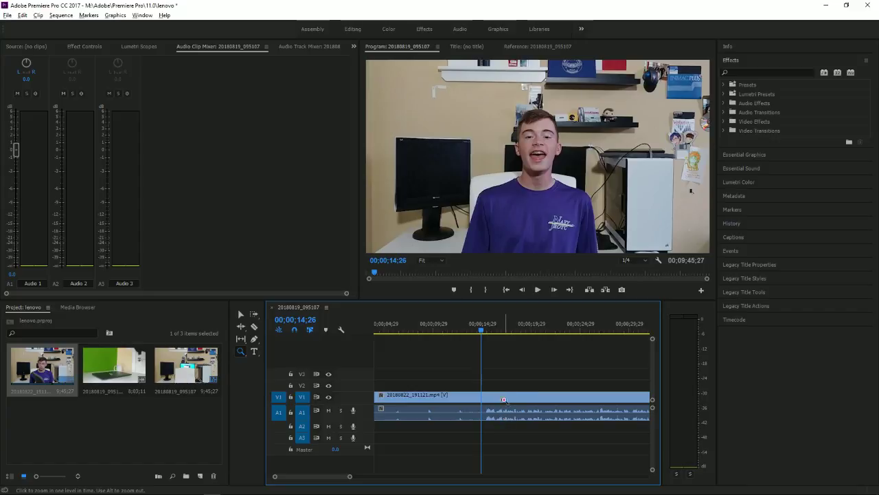
pyautogui.scroll(5, 501, 409)
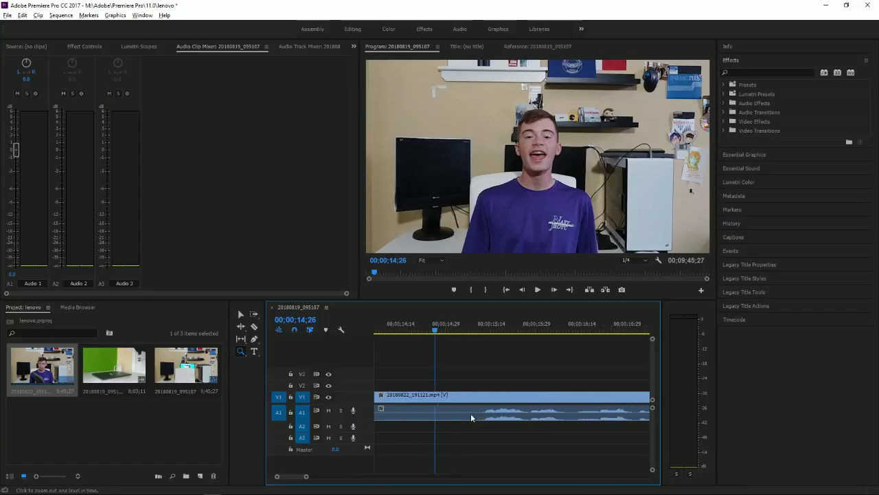
pyautogui.click(485, 329)
pyautogui.moveTo(484, 330); pyautogui.dragTo(456, 329)
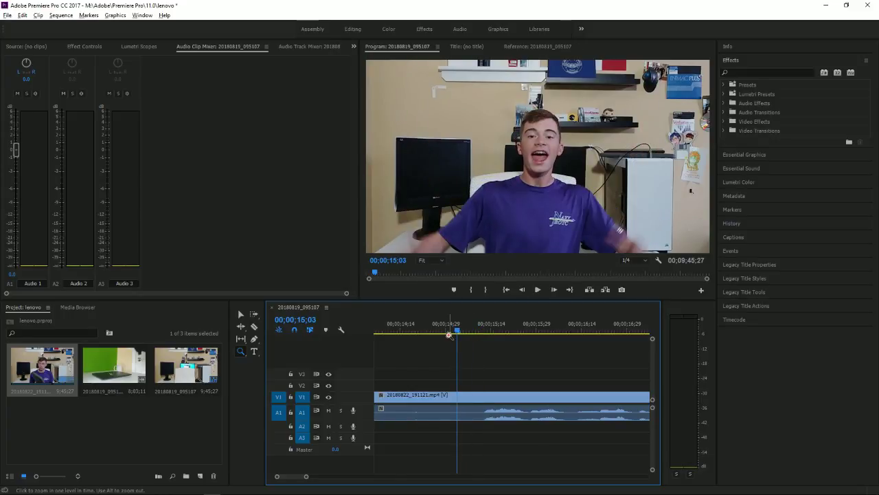
pyautogui.click(474, 397)
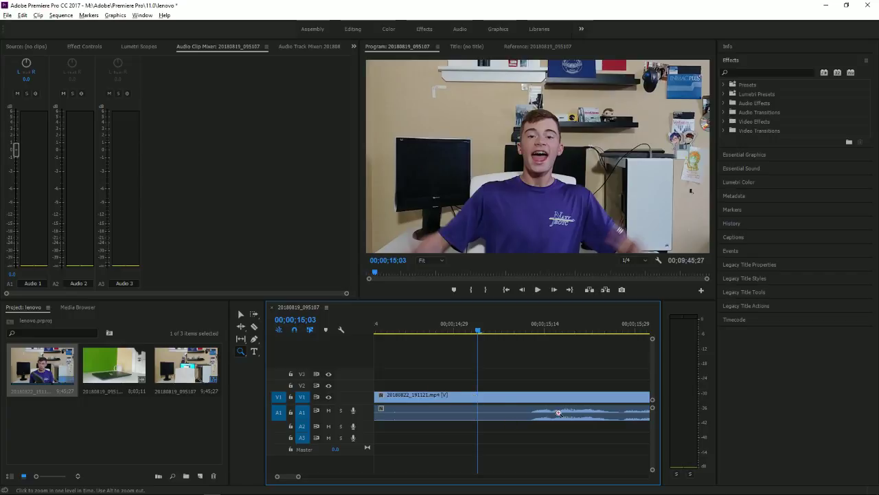
pyautogui.click(253, 328)
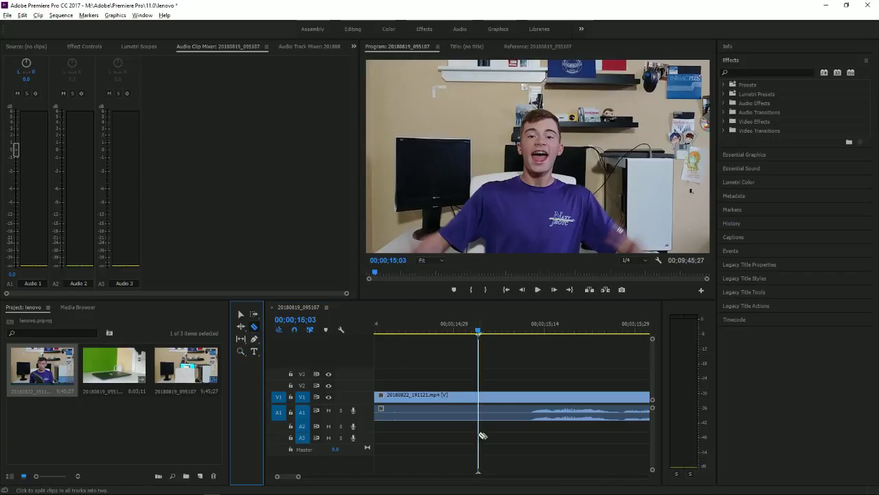
pyautogui.click(483, 395)
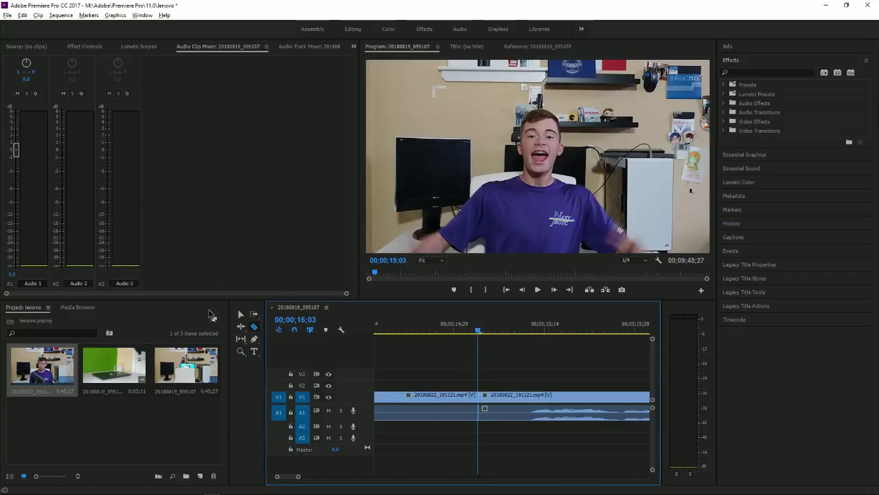
# Delete the unused footage before the cut at 00;00;15;03
pyautogui.click(240, 314)
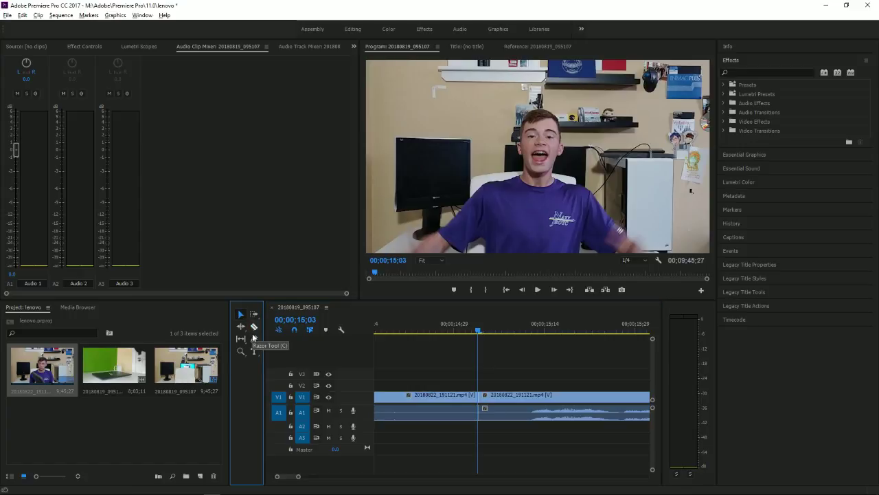
pyautogui.click(383, 398)
pyautogui.press('Delete')
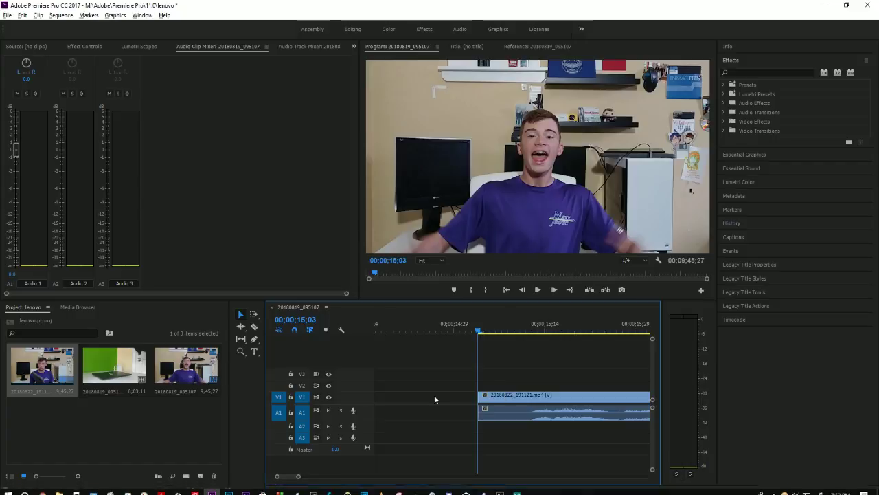
# Move the remaining part of clip 20180822_191121 to the very start of the sequence, closing the gap
pyautogui.scroll(-8, 432, 399)
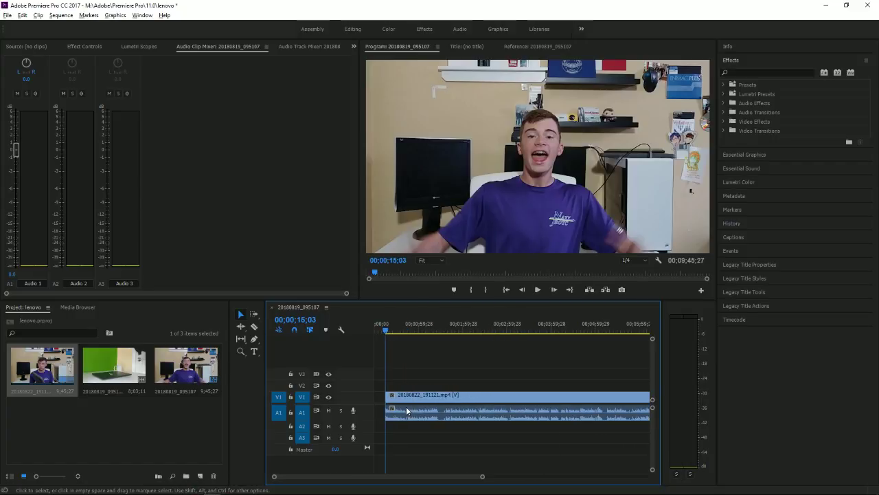
pyautogui.scroll(-2, 406, 410)
pyautogui.moveTo(401, 405); pyautogui.dragTo(383, 406)
pyautogui.scroll(5, 378, 409)
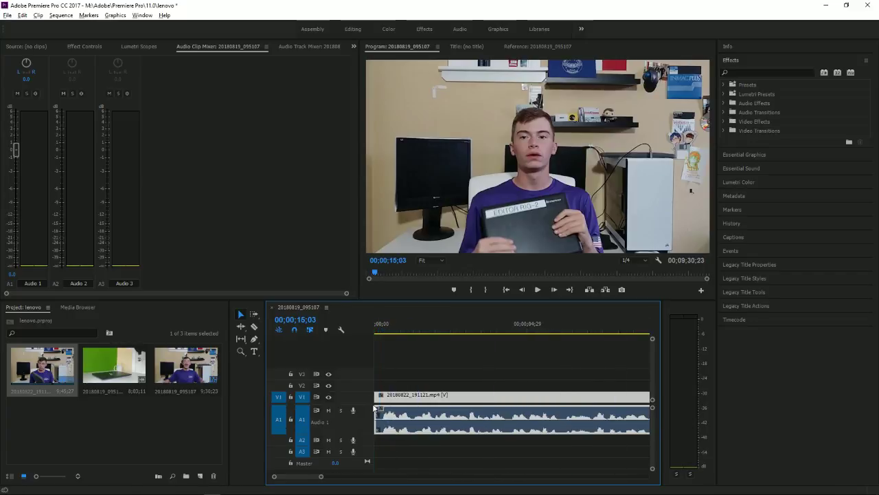
pyautogui.scroll(2, 376, 408)
pyautogui.scroll(-5, 360, 419)
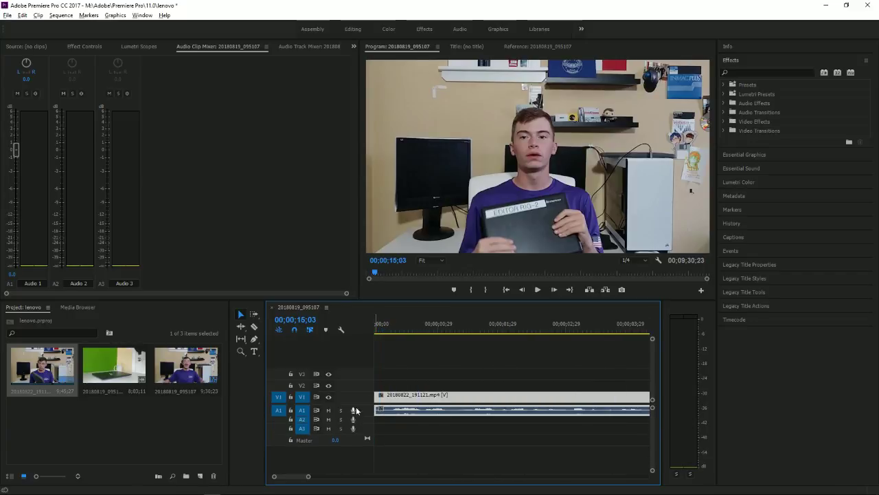
# Play the trimmed sequence from its beginning, and review the section leading up to 00;00;15;06
pyautogui.press('Home')
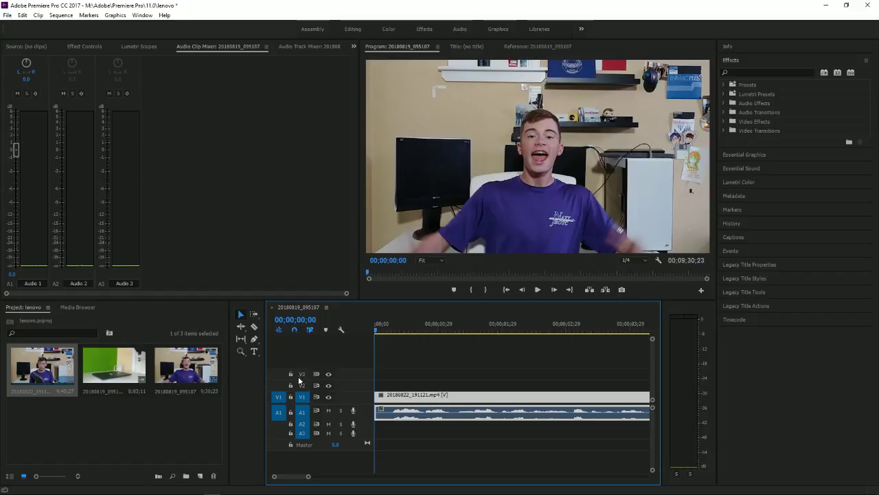
pyautogui.press('space')
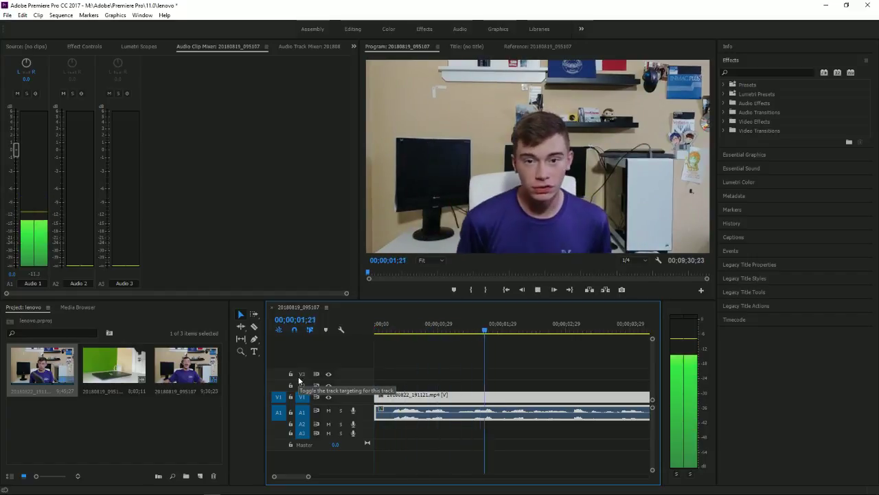
pyautogui.click(538, 46)
pyautogui.scroll(-3, 584, 333)
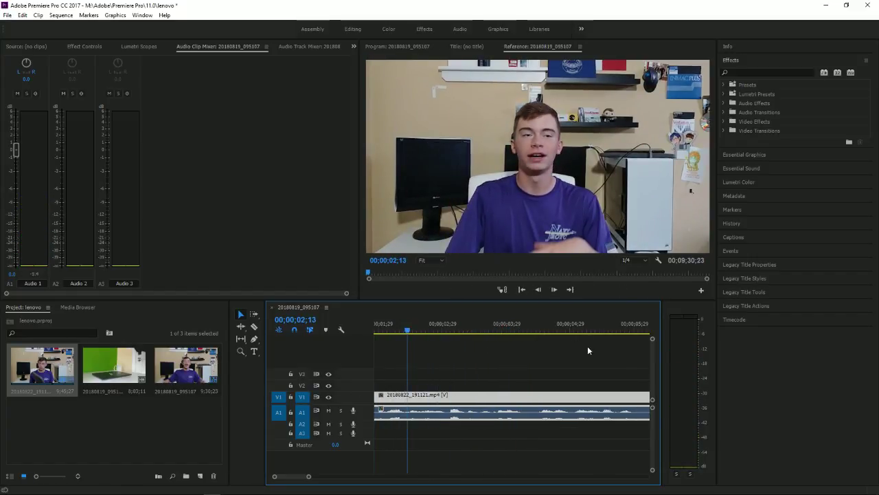
pyautogui.scroll(-5, 517, 372)
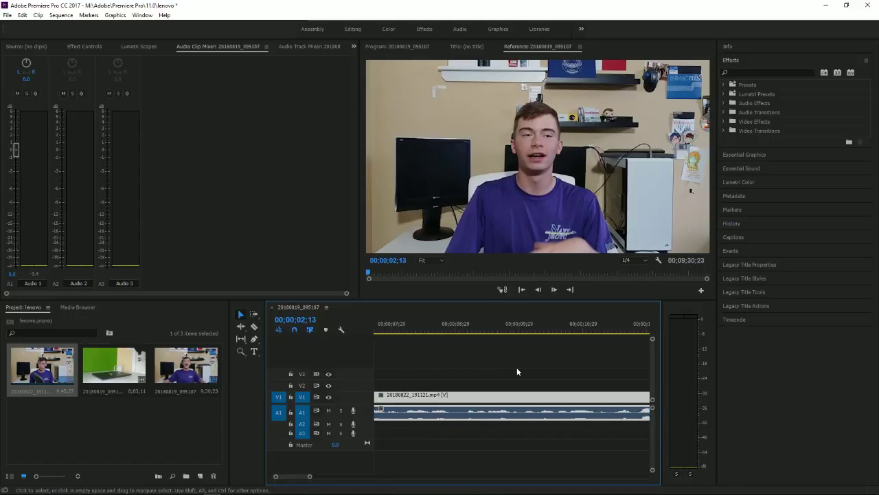
pyautogui.scroll(-5, 518, 372)
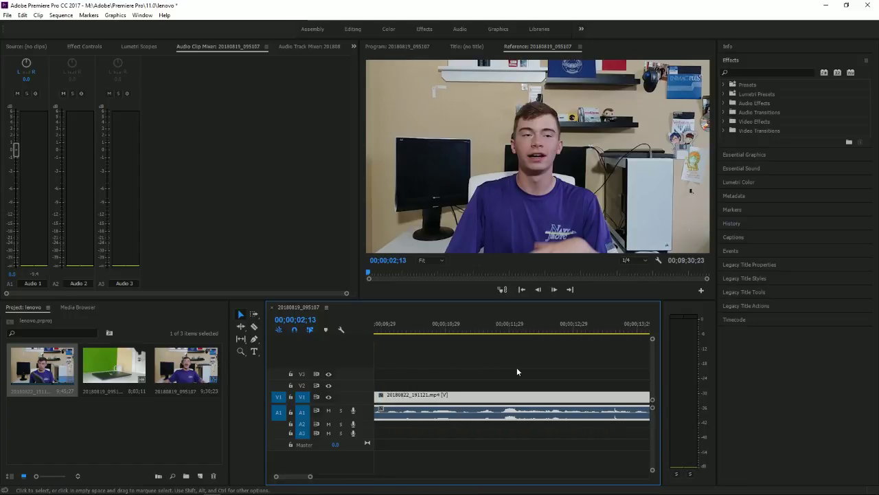
pyautogui.click(412, 334)
pyautogui.press('space')
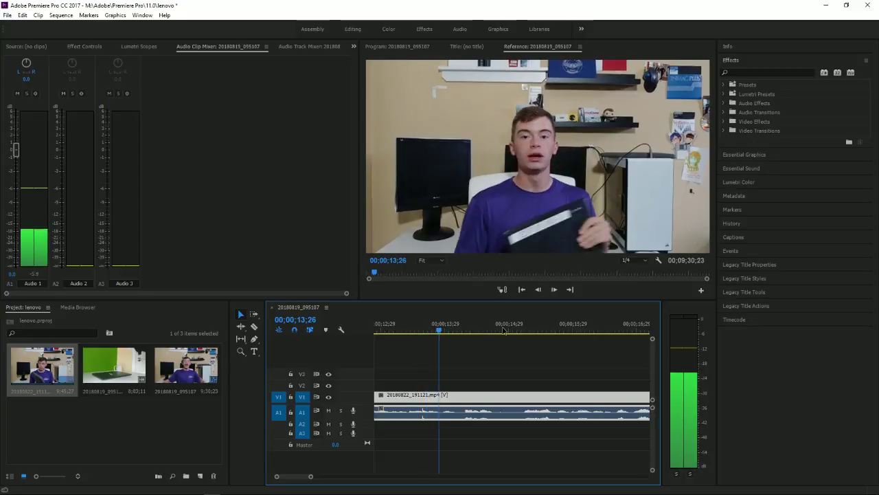
pyautogui.click(523, 331)
# Play the footage between about 00;00;56 and 00;01;19, and examine where the speaker stops talking and the dead time begins
pyautogui.moveTo(313, 477); pyautogui.dragTo(435, 476)
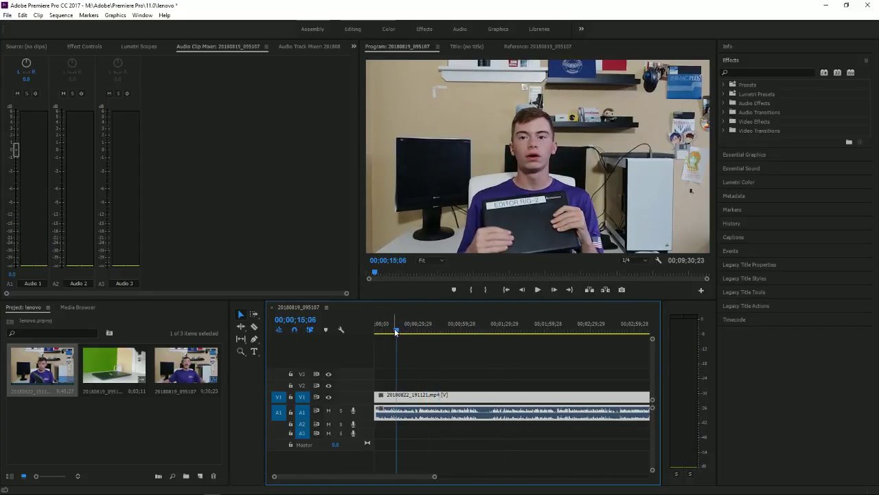
pyautogui.moveTo(397, 330); pyautogui.dragTo(473, 327)
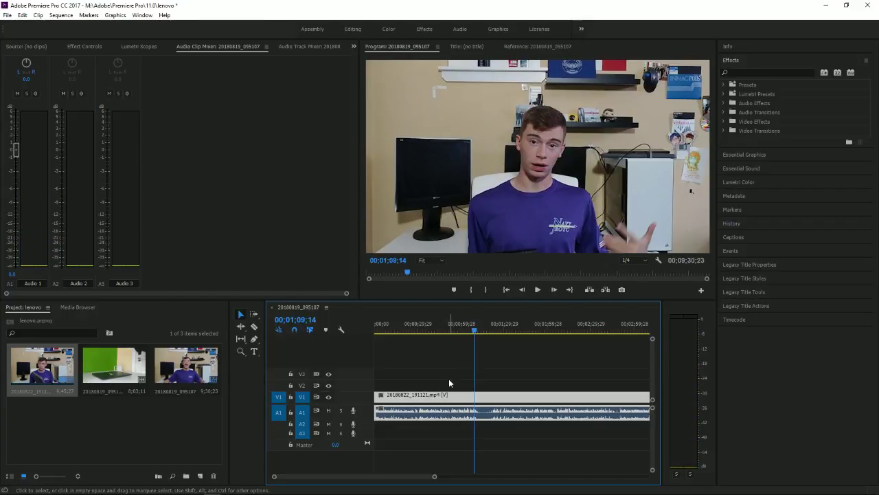
pyautogui.scroll(3, 528, 420)
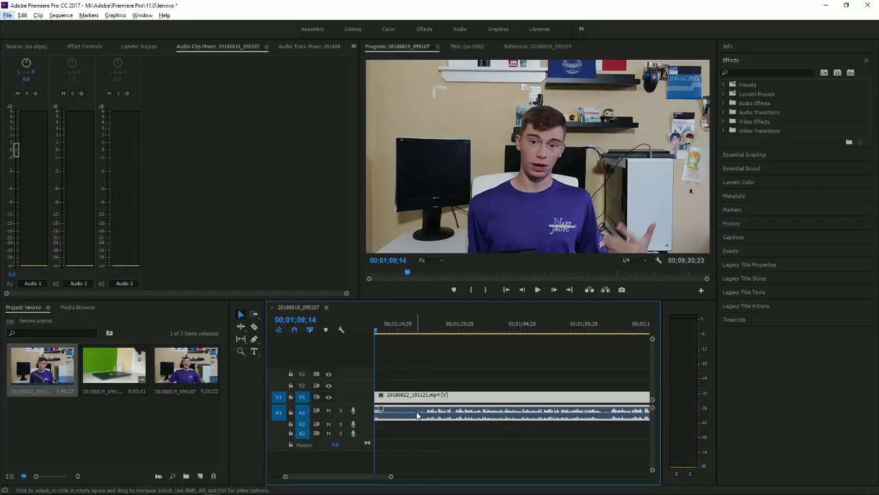
pyautogui.scroll(3, 397, 420)
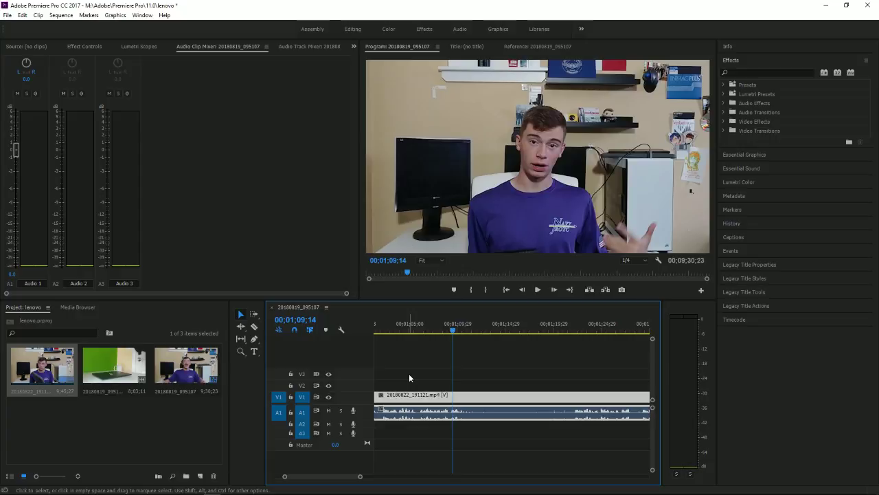
pyautogui.press('space')
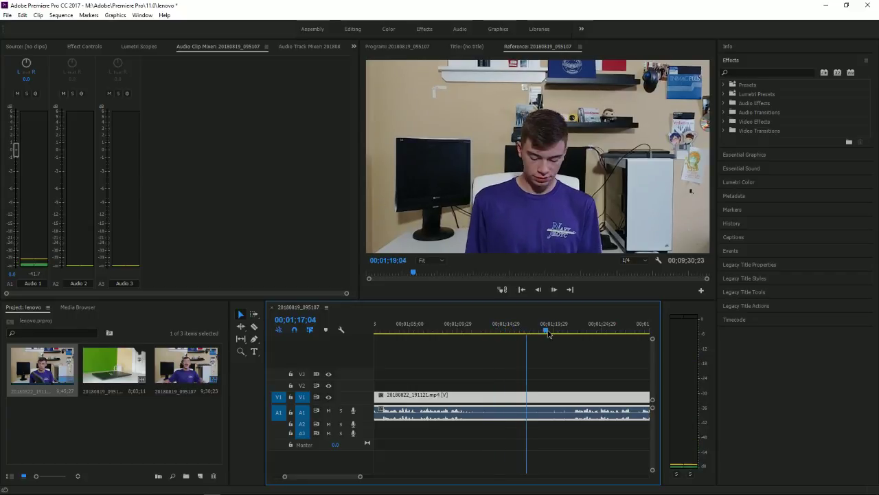
pyautogui.click(468, 332)
pyautogui.press('j')
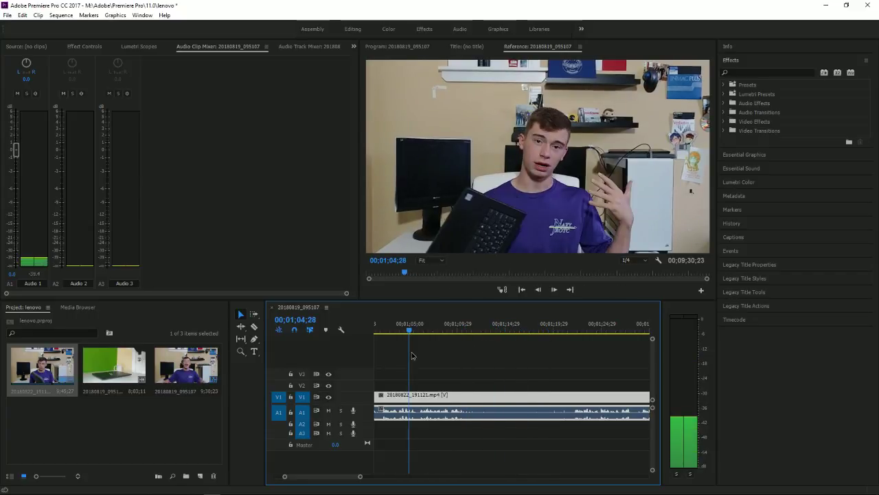
pyautogui.press('k')
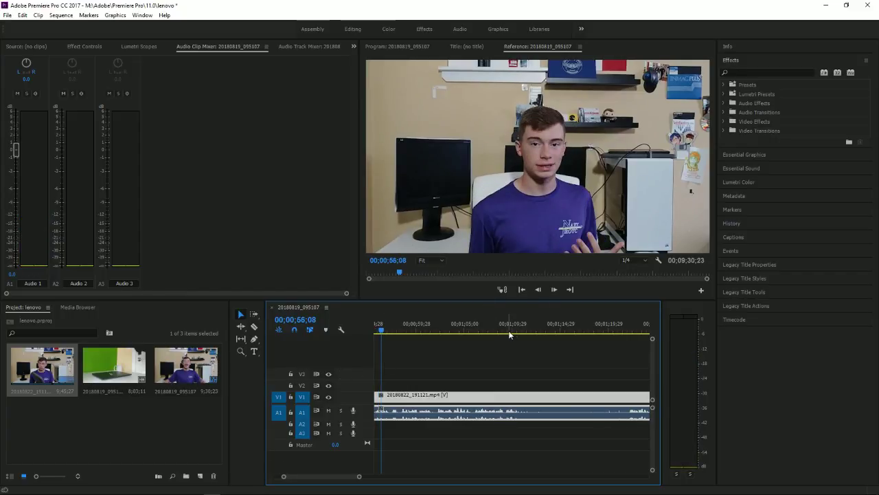
pyautogui.press('l')
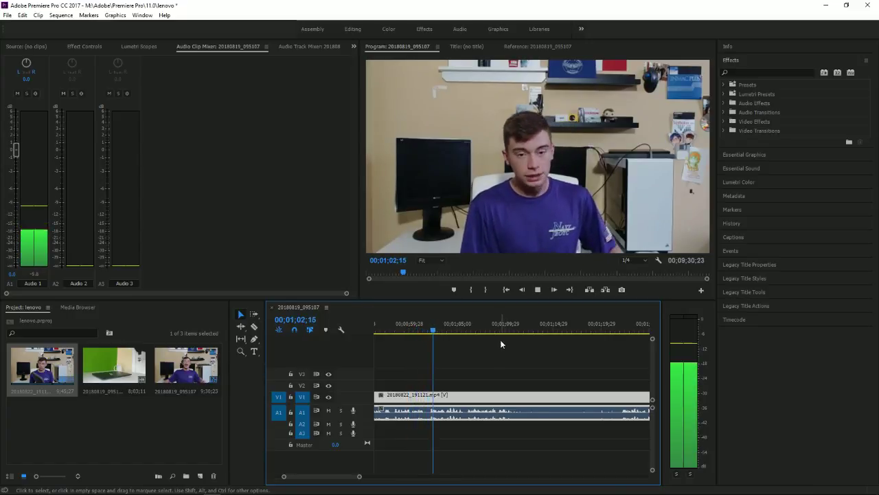
pyautogui.click(539, 289)
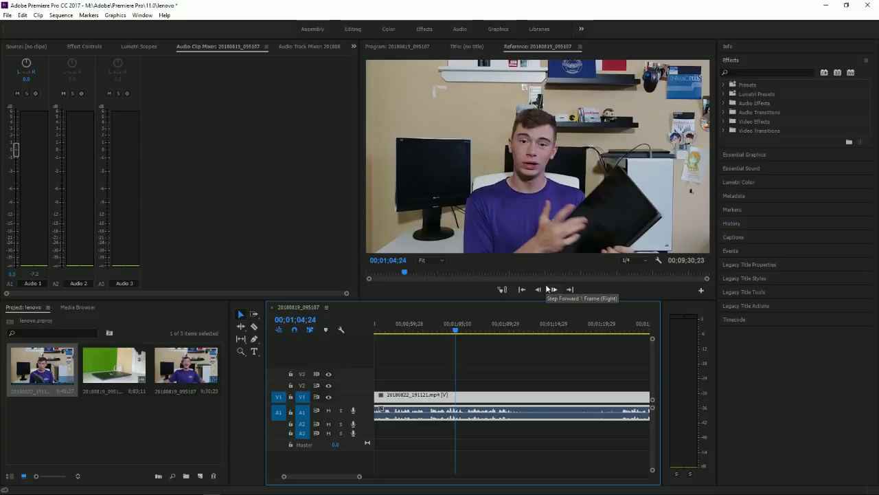
pyautogui.press('space')
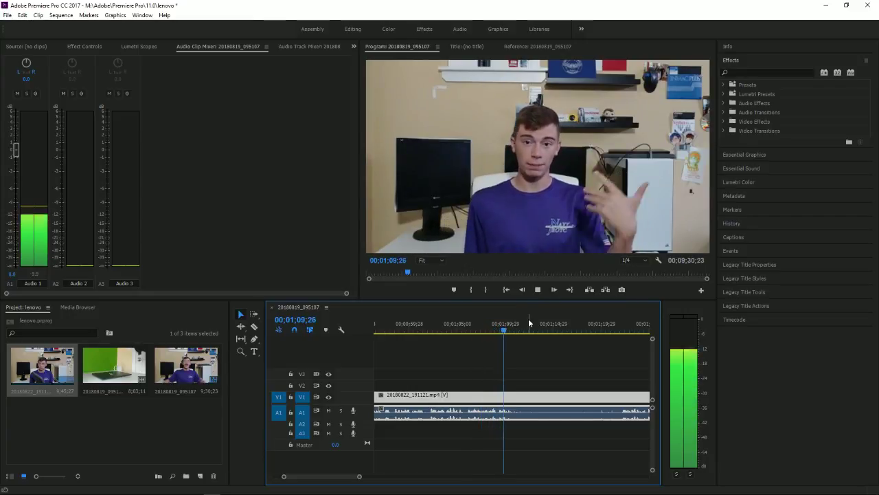
pyautogui.press('space')
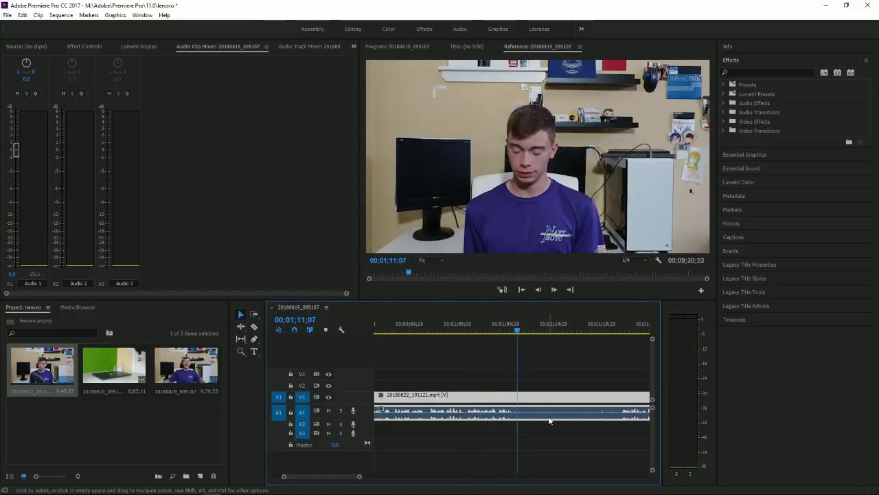
# Split clip 20180822_191121 at 00;01;11;05, where the speaker stops talking, with the Razor tool
pyautogui.press('Left')
pyautogui.press('Left')
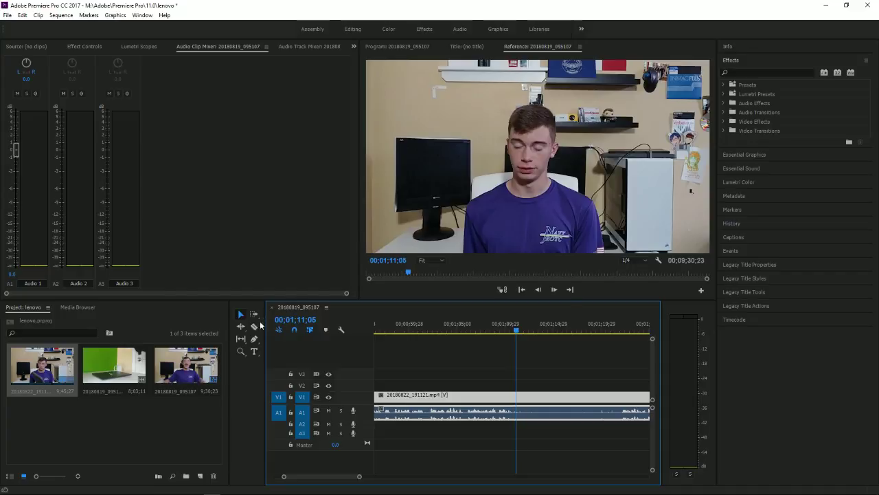
pyautogui.click(254, 325)
pyautogui.click(525, 397)
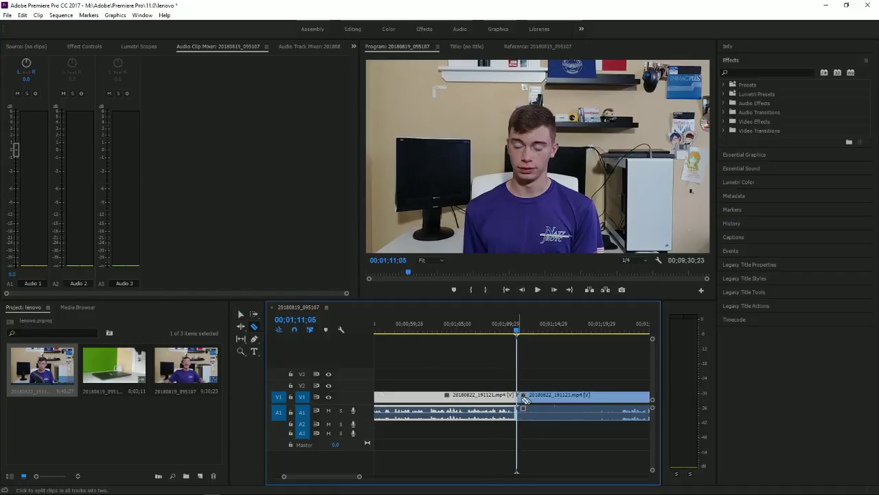
pyautogui.click(239, 314)
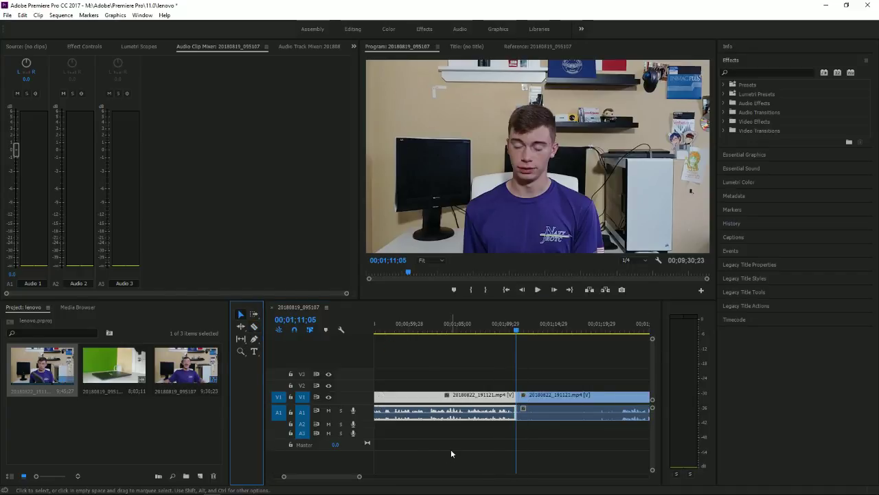
# Trim about 10 seconds of silence off the start of the second clip piece, and move it back against the cut at 00;01;11;05
pyautogui.click(342, 476)
pyautogui.moveTo(343, 477); pyautogui.dragTo(345, 481)
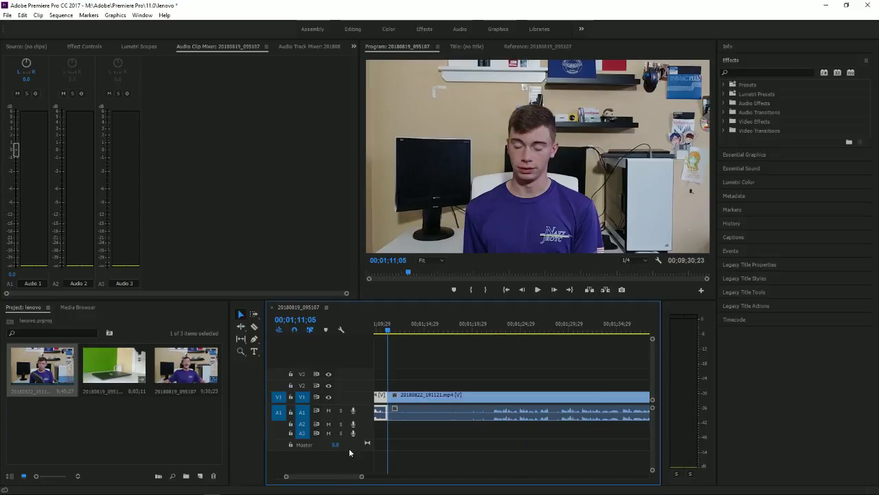
pyautogui.moveTo(390, 405); pyautogui.dragTo(492, 447)
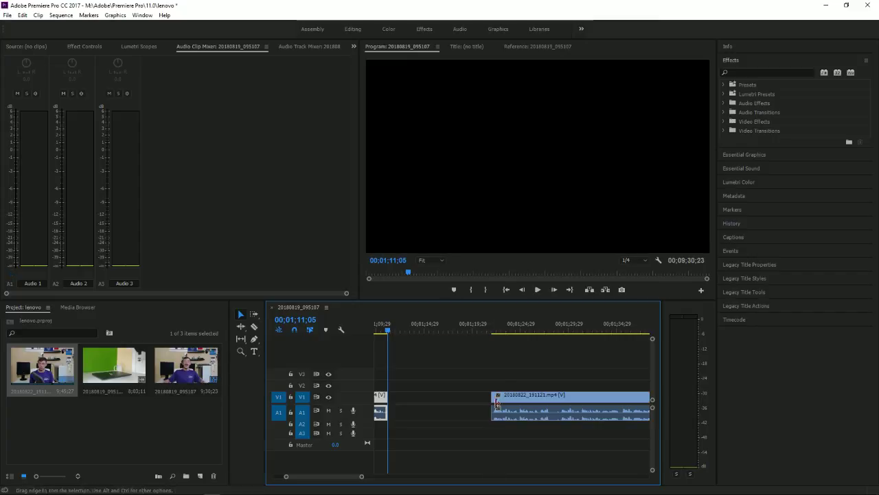
pyautogui.moveTo(492, 402); pyautogui.dragTo(388, 417)
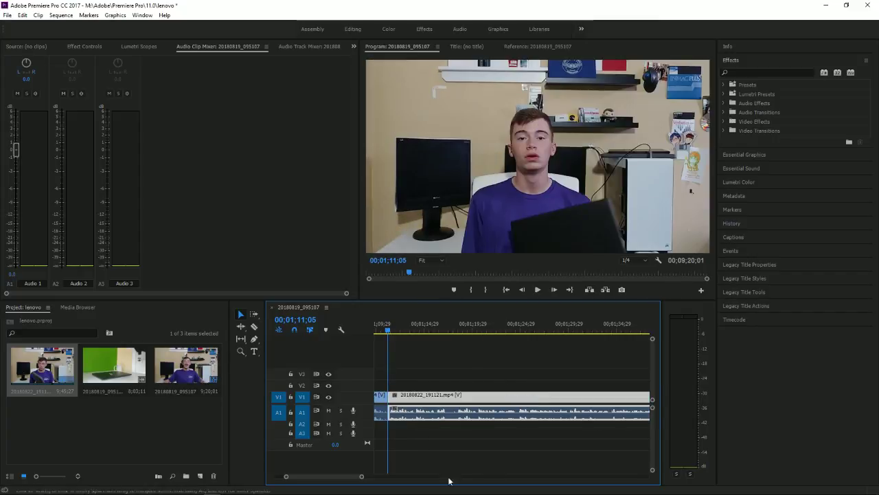
# Place the playhead at 00;01;10;21, just before the join, and increase the height of the Master track
pyautogui.press('=')
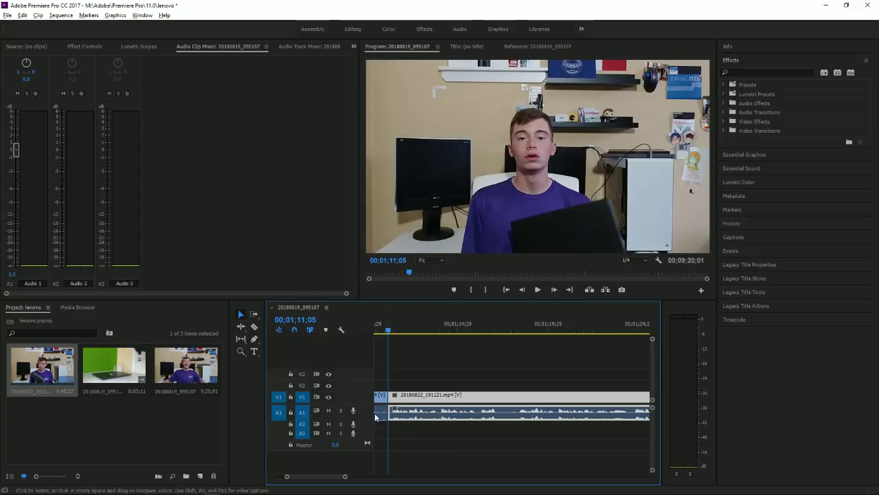
pyautogui.doubleClick(388, 397)
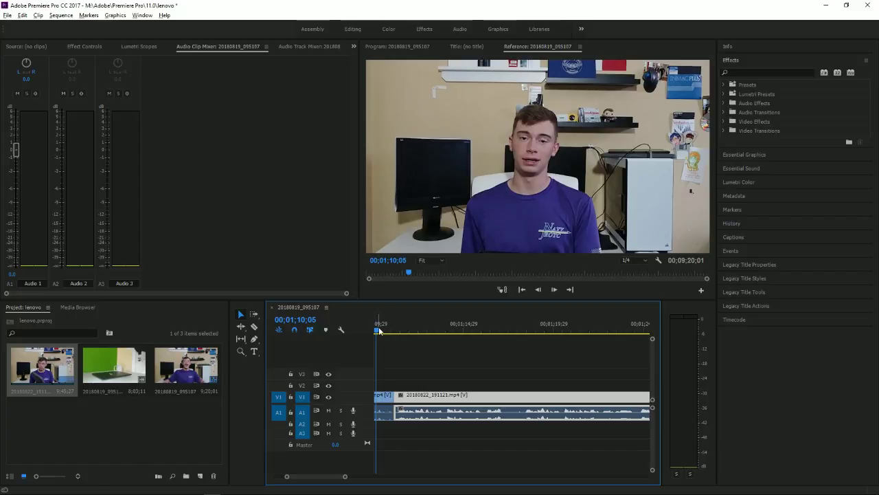
pyautogui.click(385, 333)
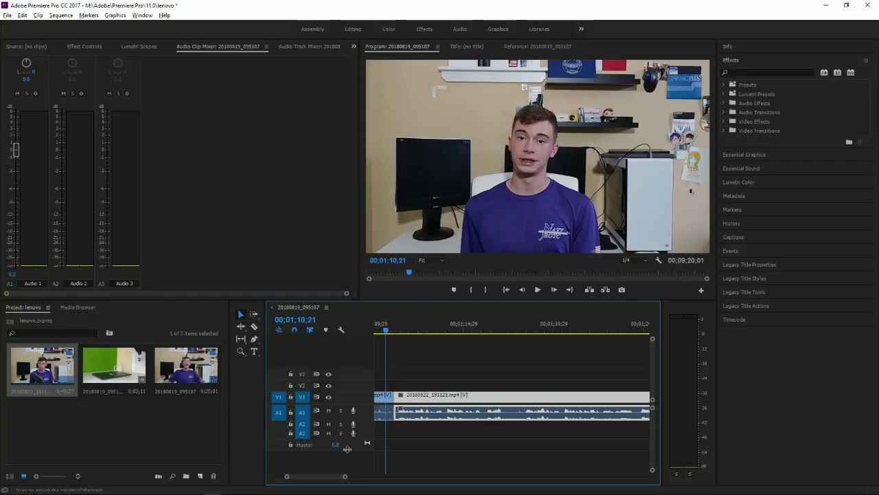
pyautogui.moveTo(348, 448); pyautogui.dragTo(348, 468)
pyautogui.scroll(5, 403, 440)
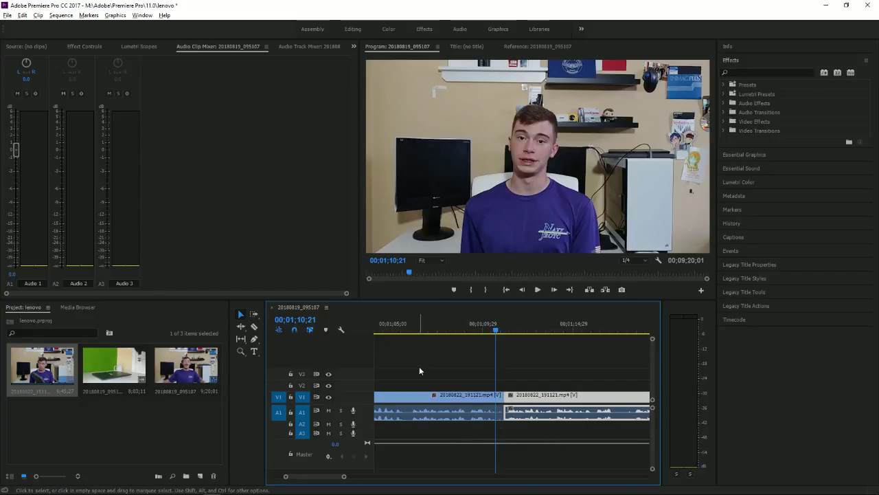
# Play from 00;01;10;21 to 00;01;11;21, and review the join between the two clip pieces
pyautogui.press('`')
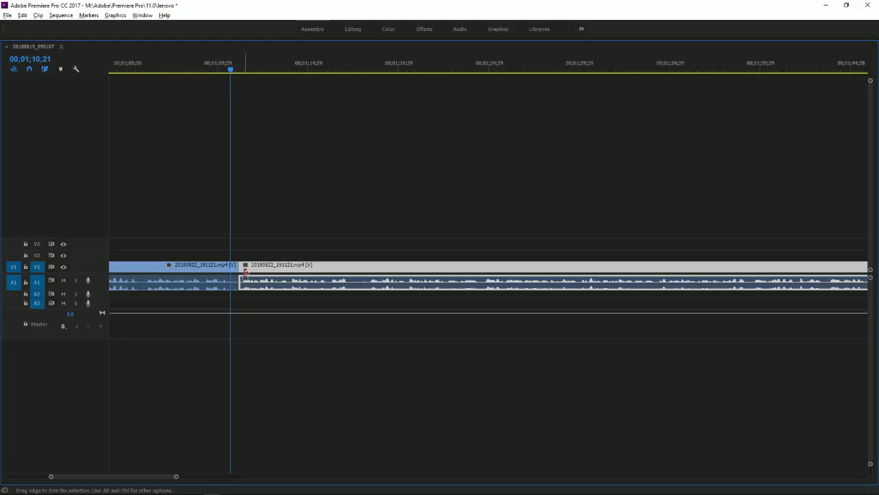
pyautogui.press('`')
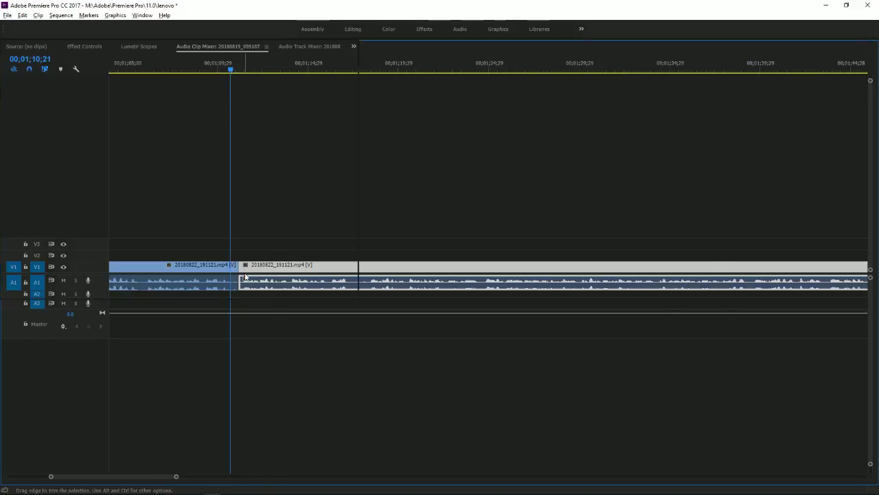
pyautogui.press('=')
pyautogui.press('=')
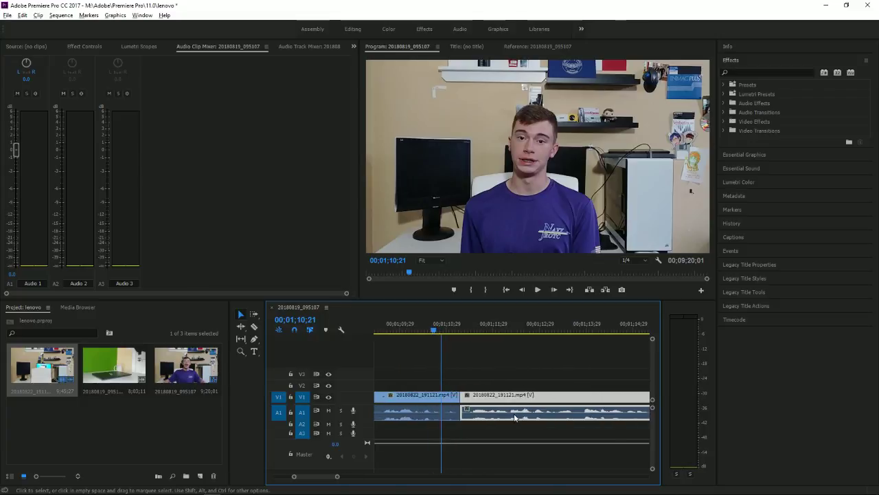
pyautogui.press('alt')
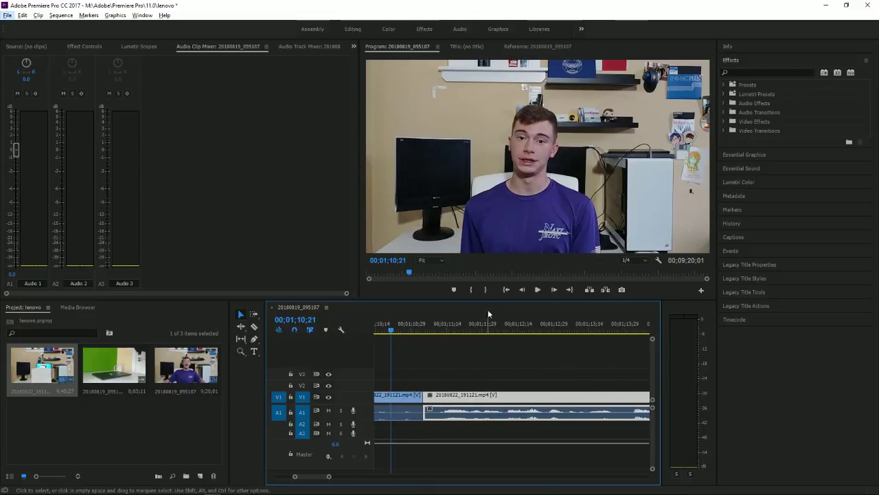
pyautogui.hotkey('shift', '4')
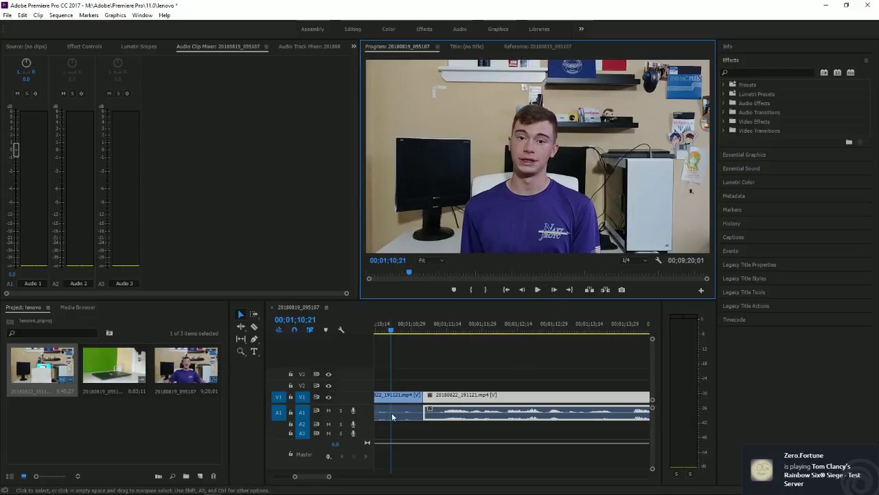
pyautogui.click(537, 289)
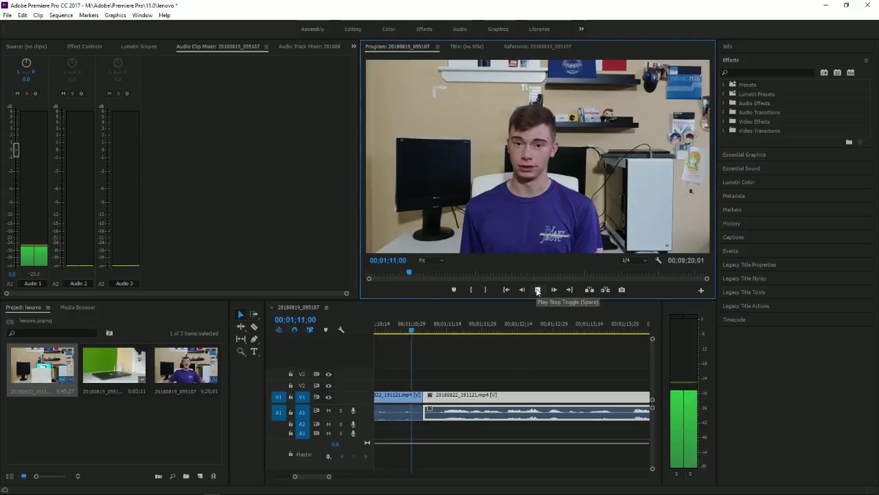
pyautogui.click(537, 289)
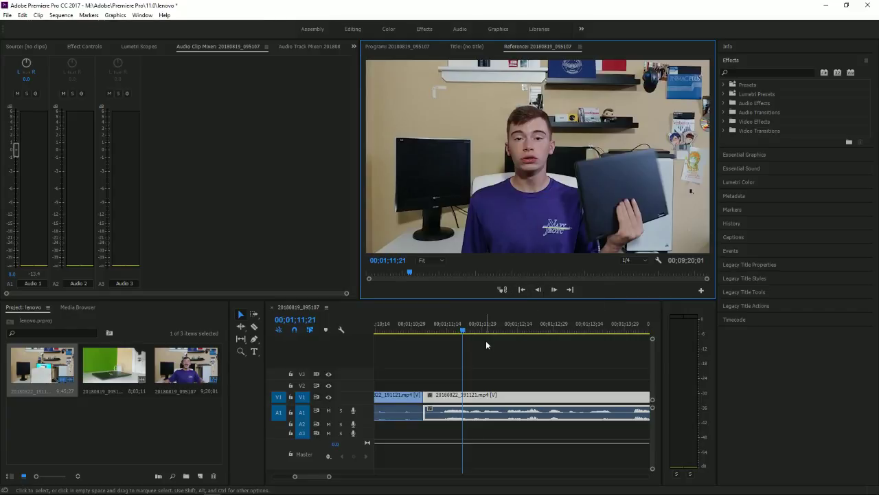
# Play the second clip piece from 00;01;11;12 to 00;01;20;13, and review what the speaker says after the join
pyautogui.click(441, 325)
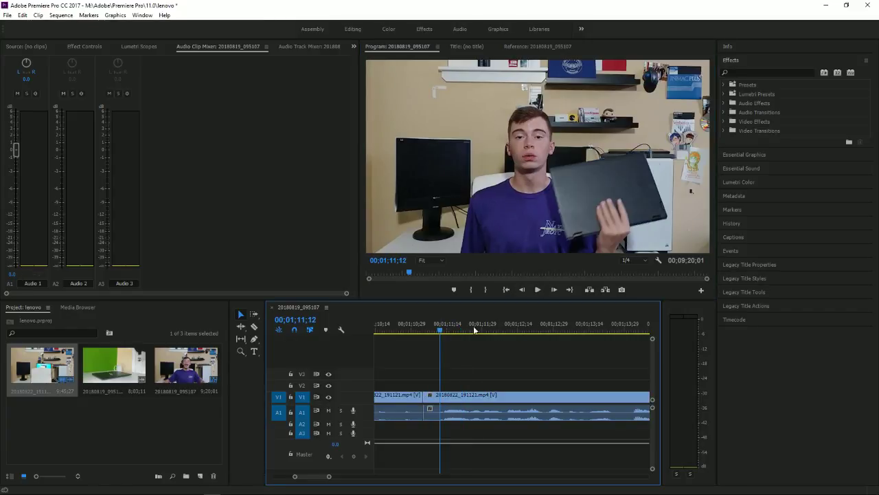
pyautogui.click(538, 289)
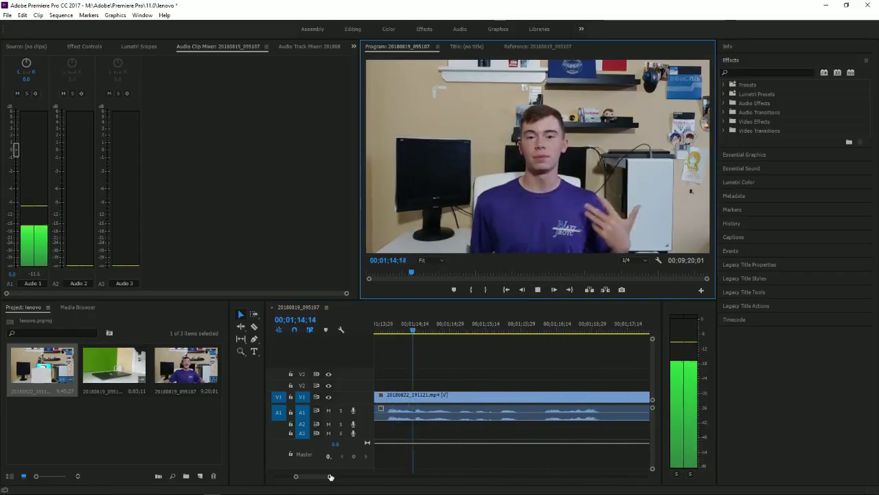
pyautogui.moveTo(330, 476); pyautogui.dragTo(484, 476)
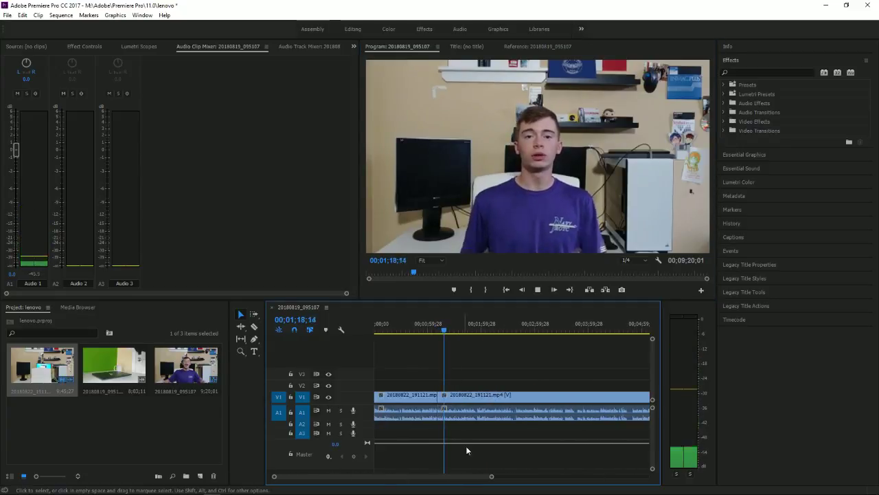
pyautogui.click(538, 289)
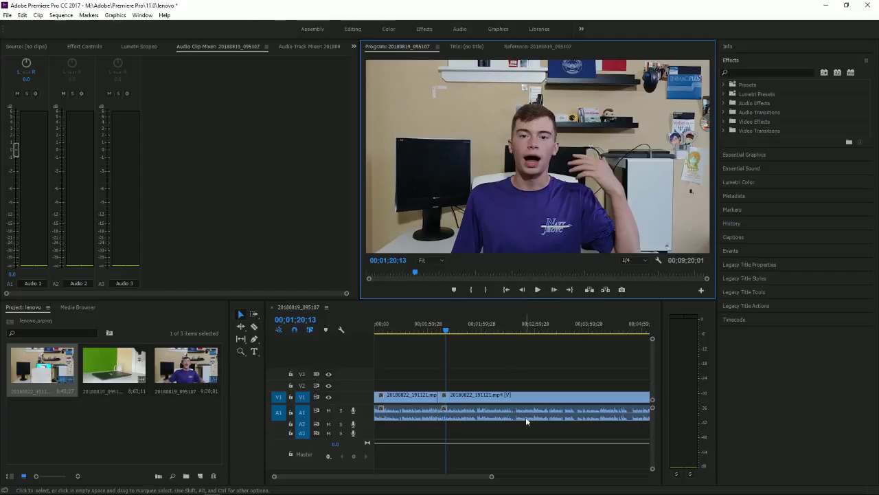
# Trim about 7 seconds off the start of the second clip piece, and move it back against the end of the first piece
pyautogui.press('=')
pyautogui.press('=')
pyautogui.press('=')
pyautogui.press('=')
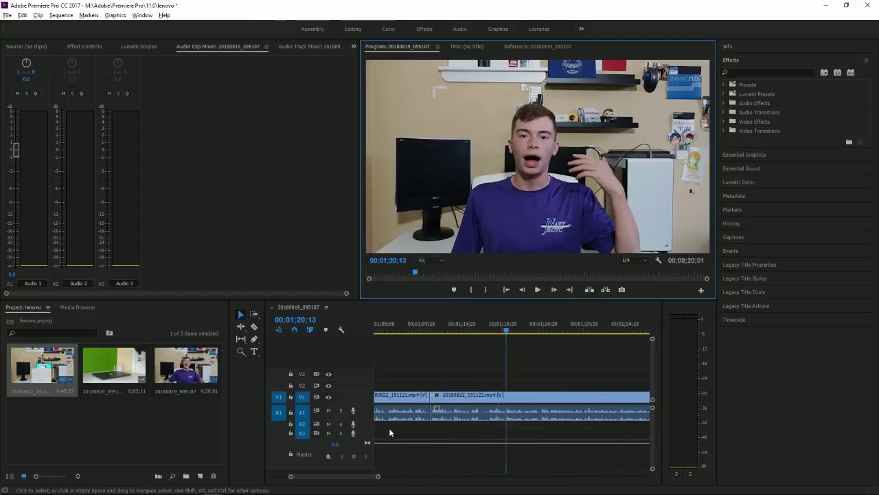
pyautogui.moveTo(444, 400); pyautogui.dragTo(526, 424)
pyautogui.scroll(4, 522, 419)
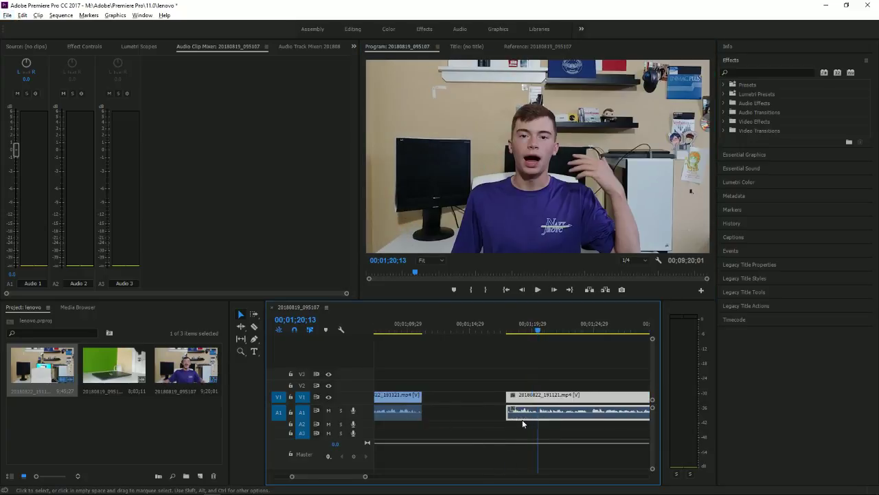
pyautogui.scroll(2, 573, 439)
pyautogui.moveTo(452, 396); pyautogui.dragTo(470, 388)
pyautogui.scroll(-3, 455, 446)
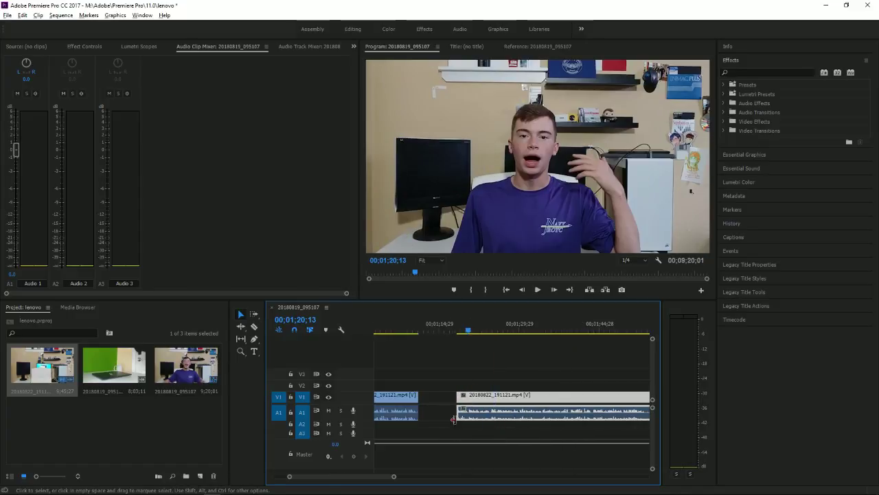
pyautogui.scroll(1, 414, 440)
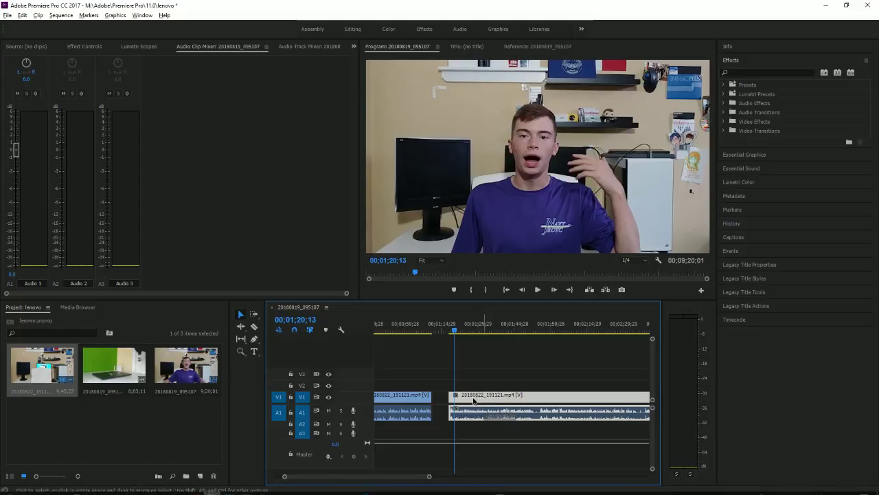
pyautogui.moveTo(490, 404); pyautogui.dragTo(457, 412)
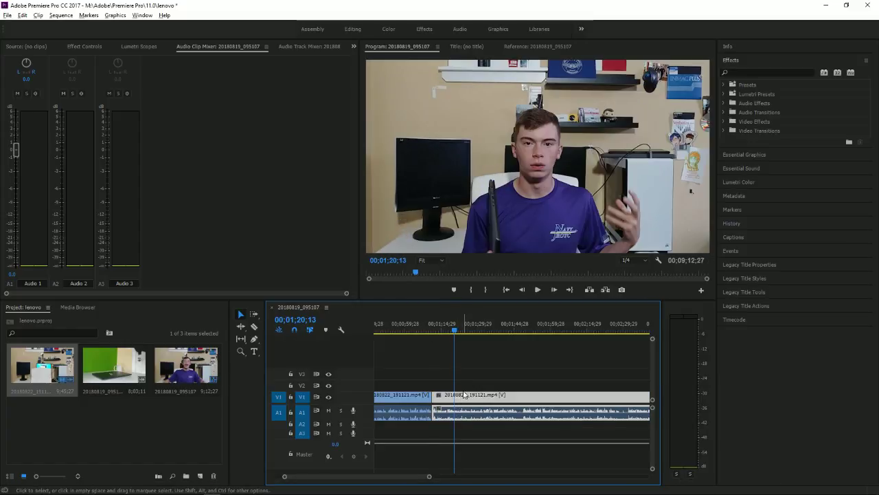
# Play across the join from 00;01;08;22 and again from 00;01;14;06, and review how the newly trimmed start follows the first piece
pyautogui.click(427, 331)
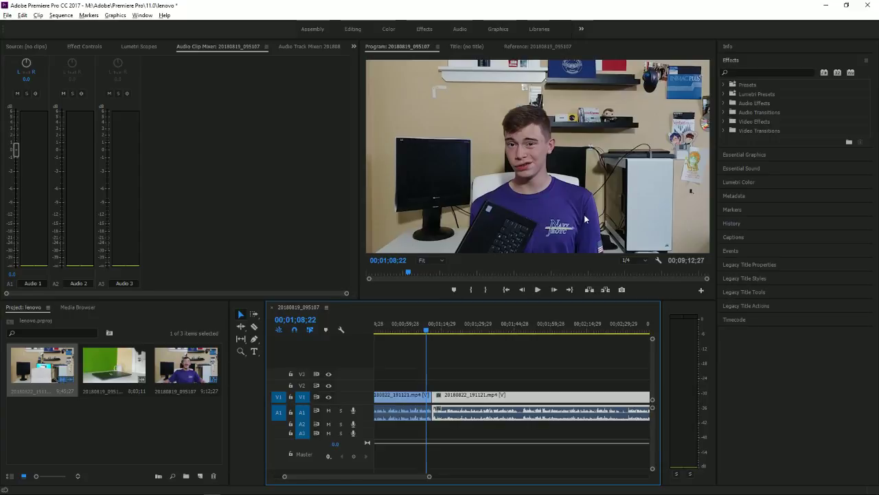
pyautogui.scroll(-5, 418, 375)
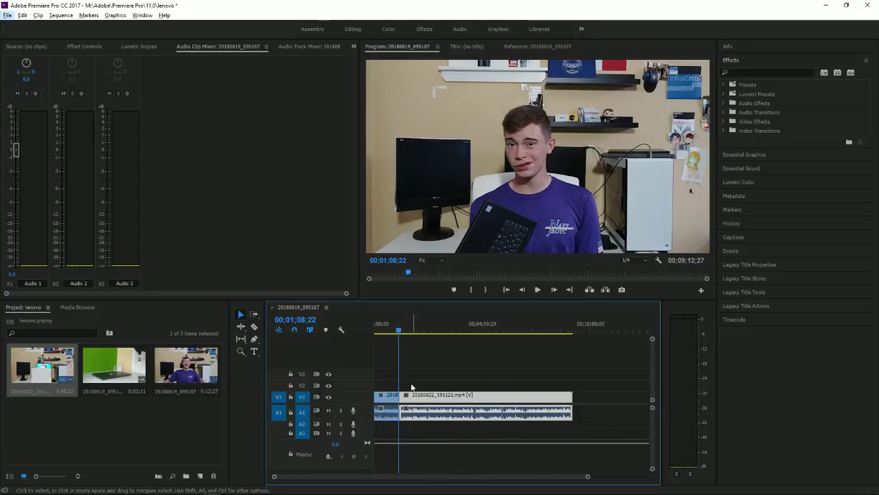
pyautogui.scroll(8, 399, 409)
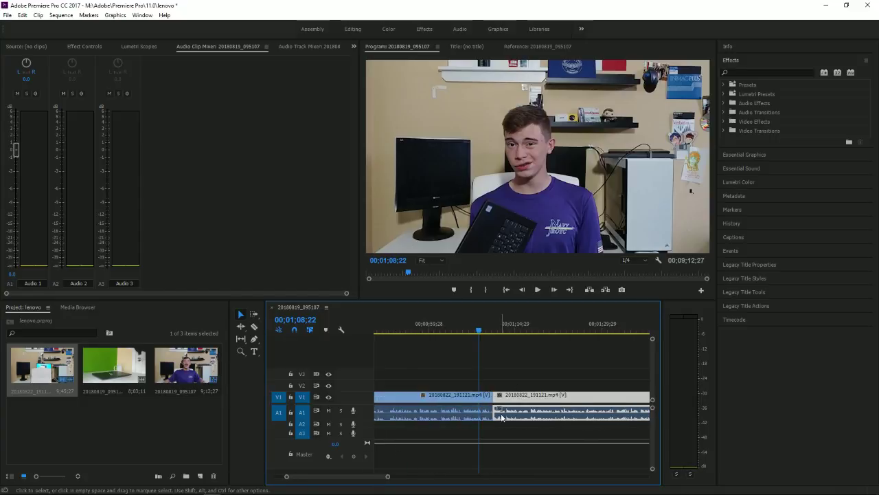
pyautogui.press('space')
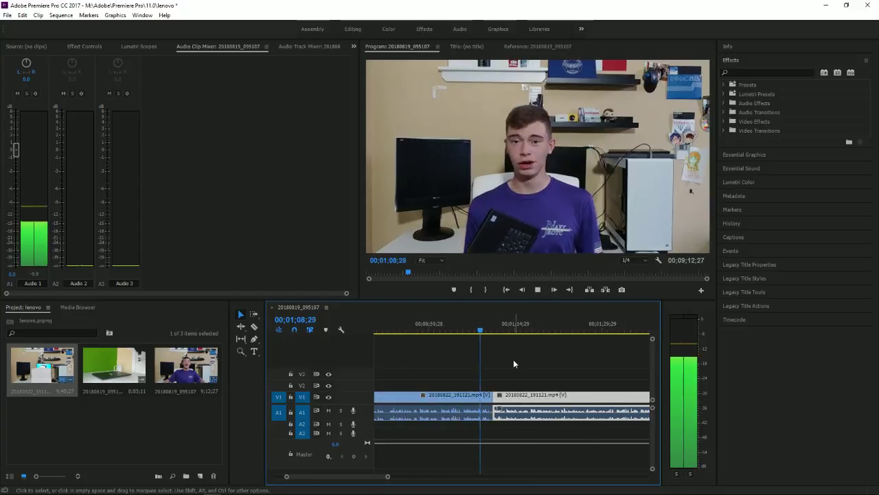
pyautogui.click(542, 292)
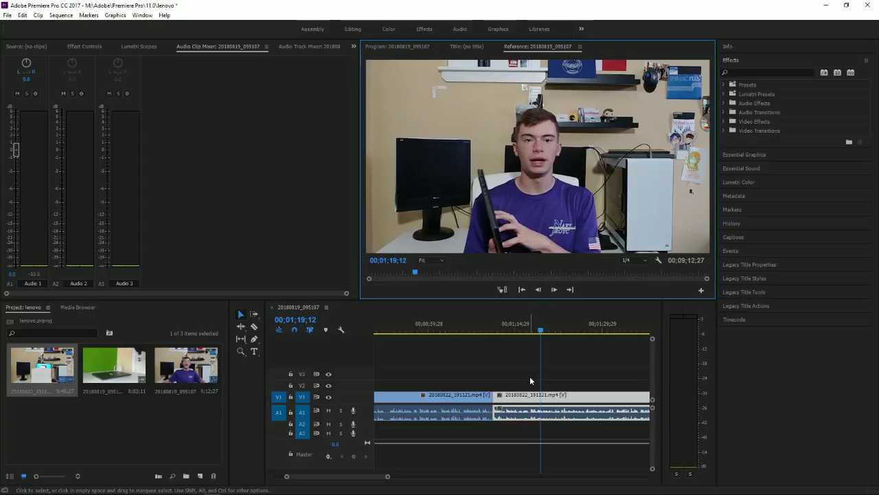
pyautogui.click(510, 324)
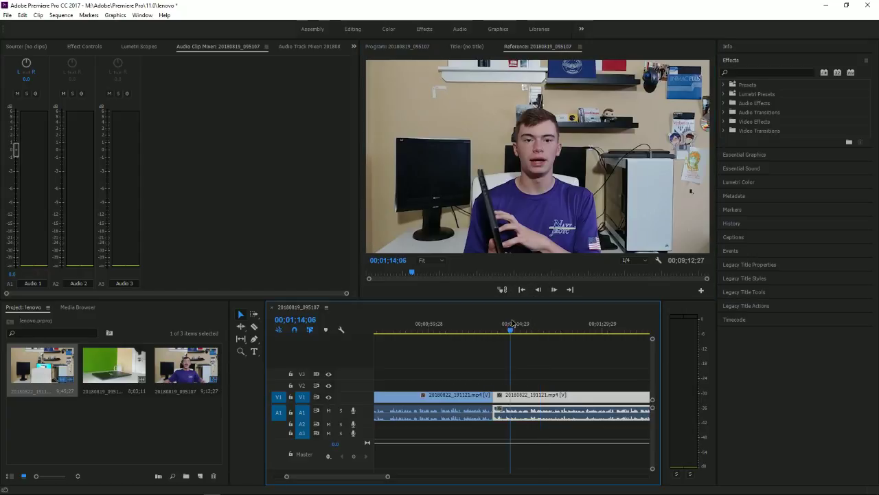
pyautogui.press('space')
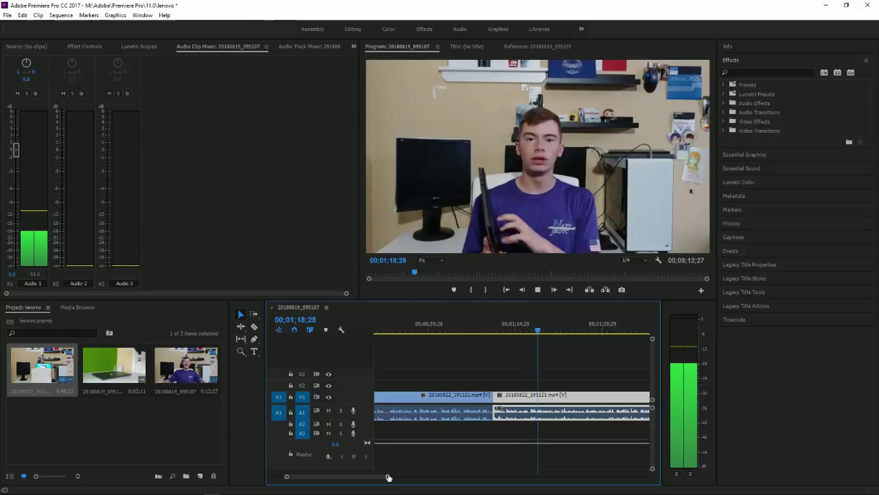
# Play the second clip piece from 00;02;19;05 to 00;02;29;03, and check the laptop section for dead time
pyautogui.moveTo(387, 478); pyautogui.dragTo(479, 494)
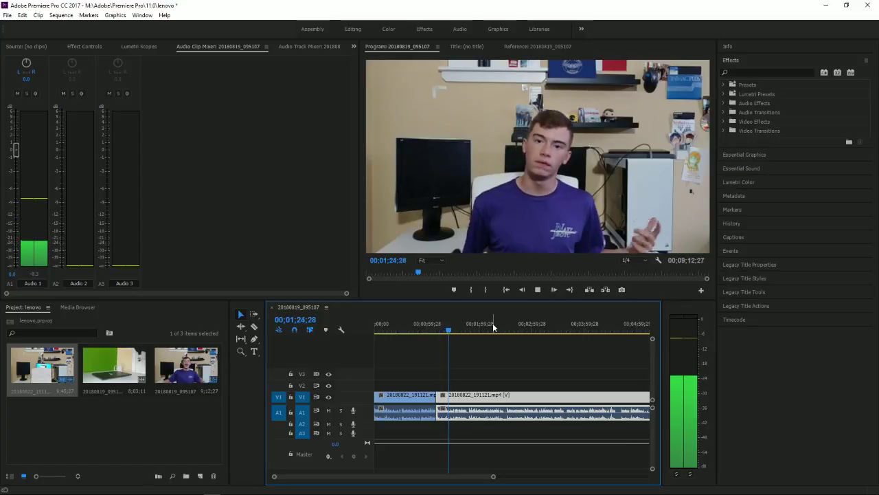
pyautogui.moveTo(477, 328); pyautogui.dragTo(496, 338)
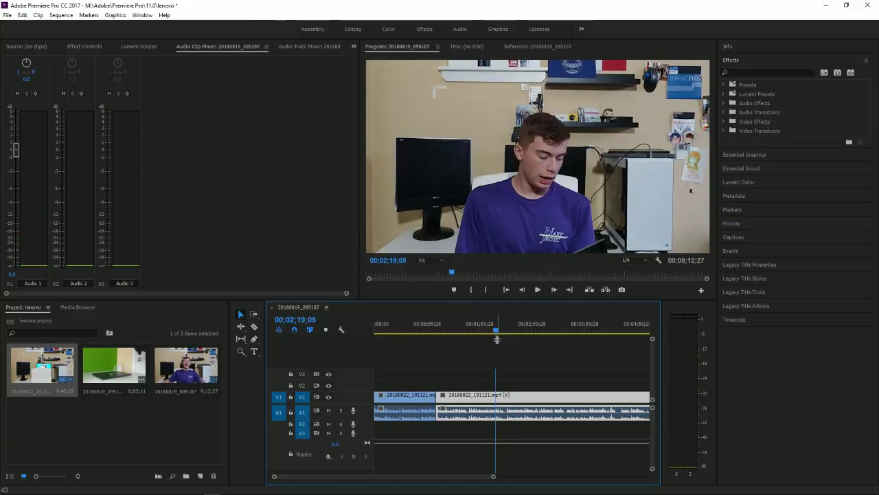
pyautogui.click(536, 289)
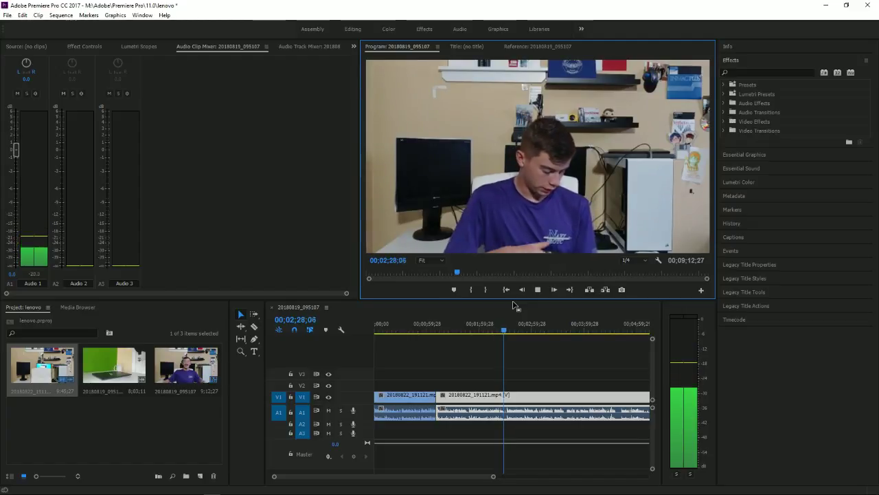
pyautogui.click(536, 290)
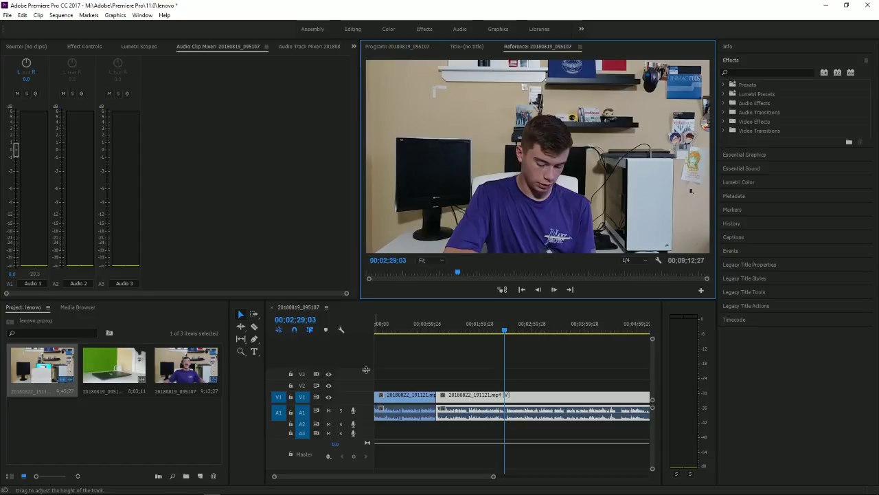
# Replay the footage from 00;02;24;13 to 00;02;31;25, and examine the quiet stretch in the waveform
pyautogui.click(501, 329)
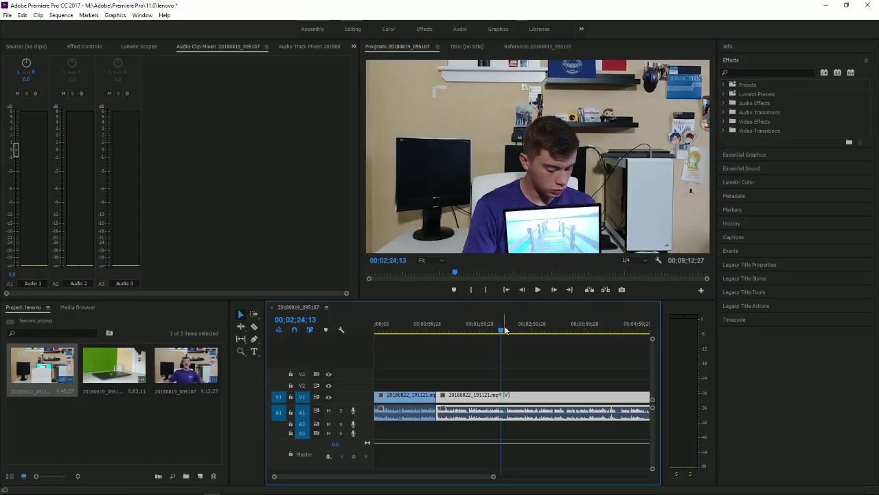
pyautogui.click(531, 294)
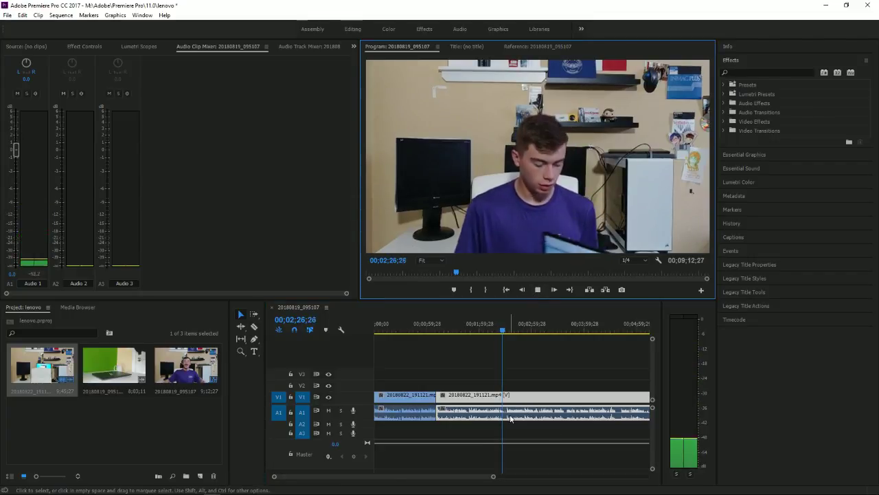
pyautogui.press('=')
pyautogui.press('=')
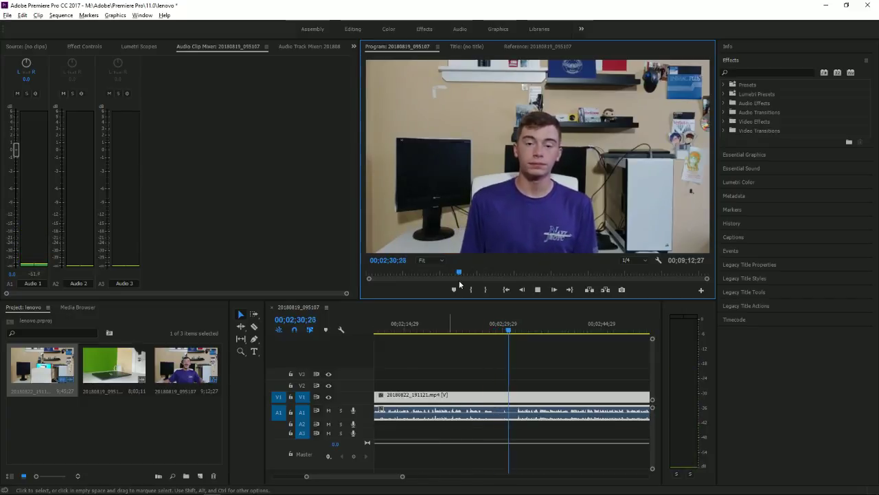
pyautogui.click(538, 290)
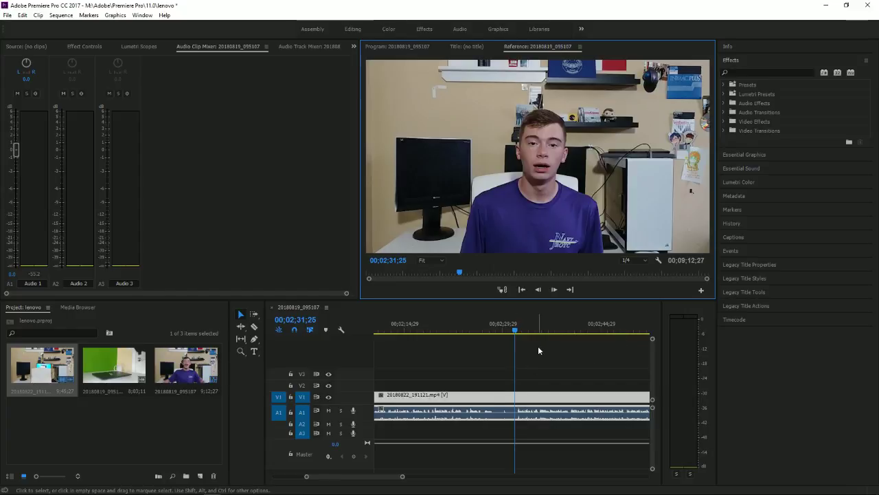
# Check the speech just after the quiet stretch from 00;02;32;07, and place the playhead at 00;02;32;03
pyautogui.click(522, 397)
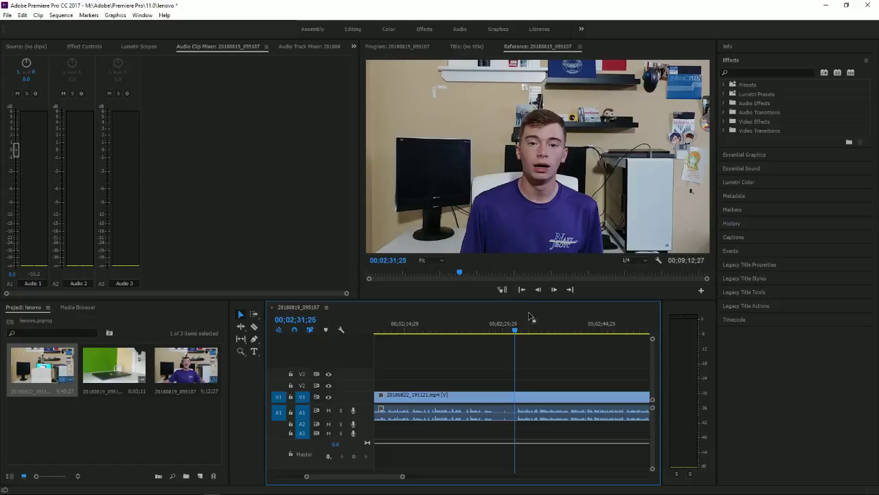
pyautogui.click(503, 329)
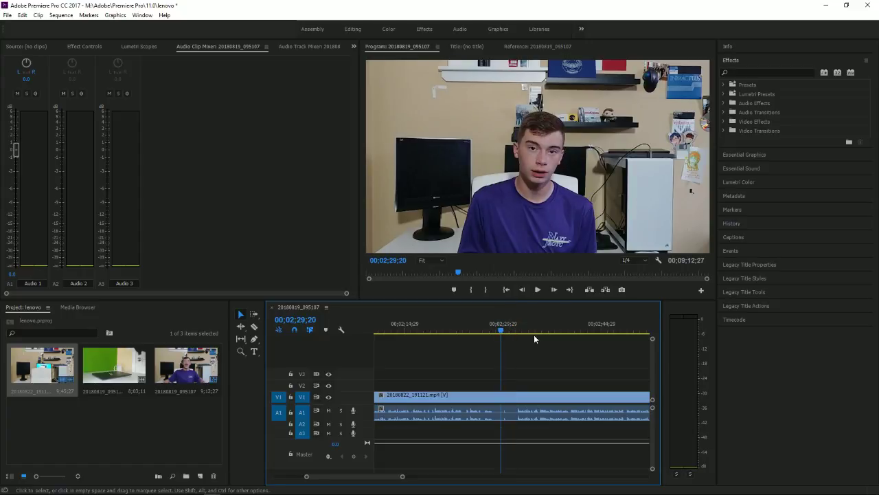
pyautogui.click(518, 329)
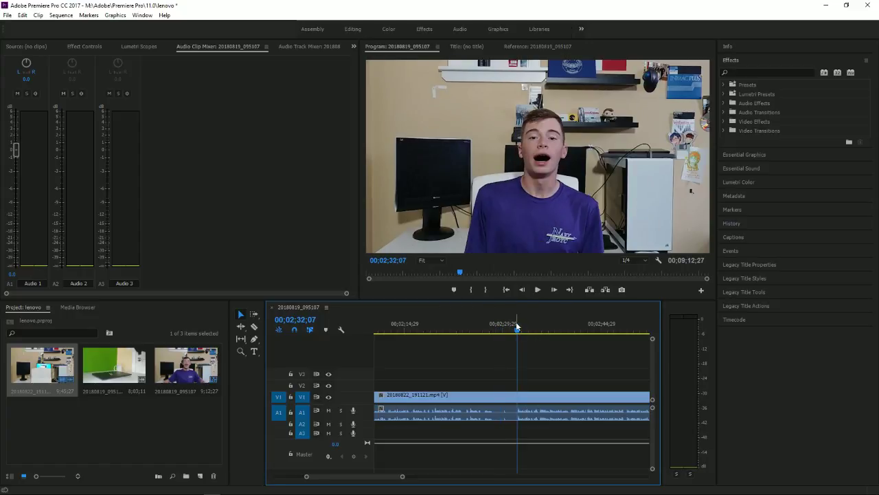
pyautogui.click(538, 290)
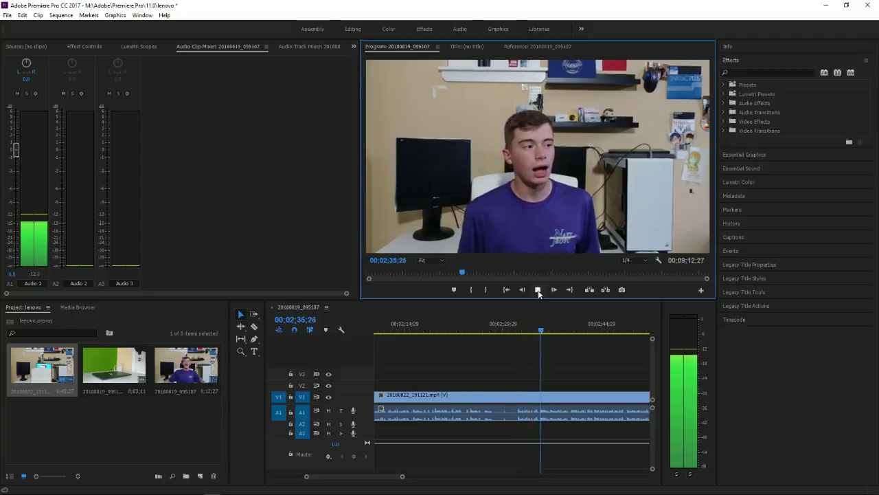
pyautogui.click(517, 323)
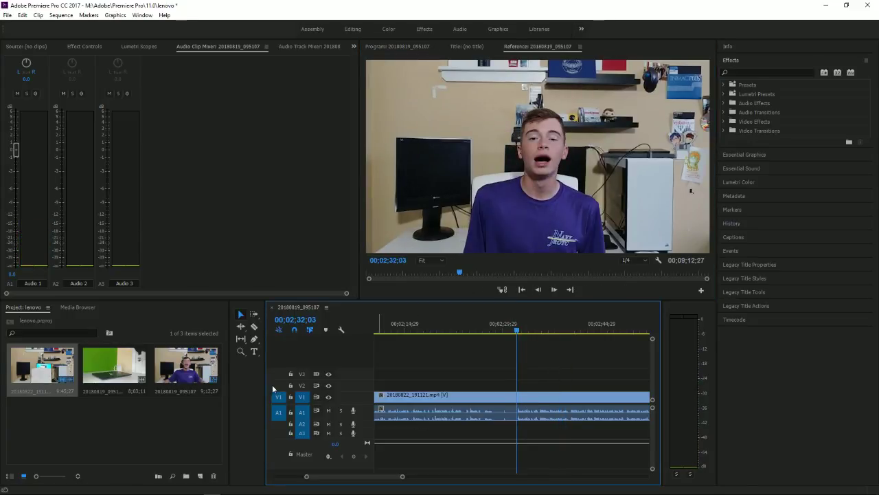
# Cut out the roughly 3.5 seconds of silence before 00;02;32;03 across all tracks, and close the gap
pyautogui.click(254, 327)
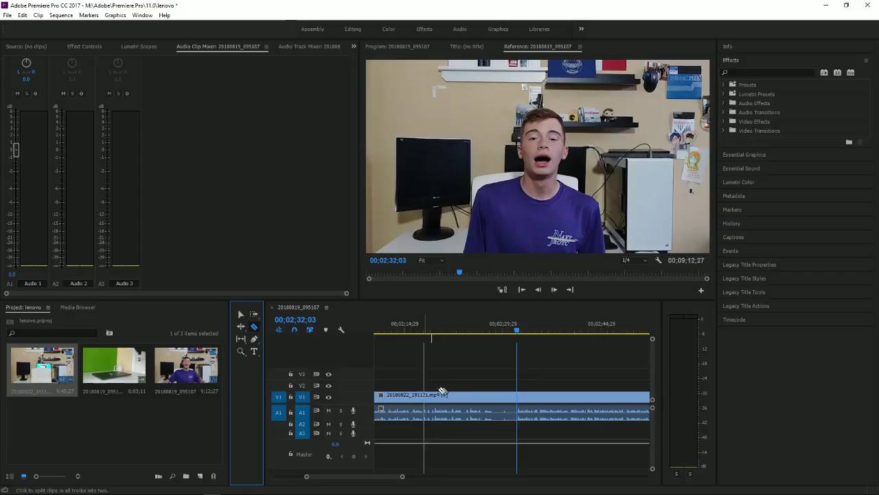
pyautogui.keyDown('shift'); pyautogui.click(519, 383); pyautogui.keyUp('shift')
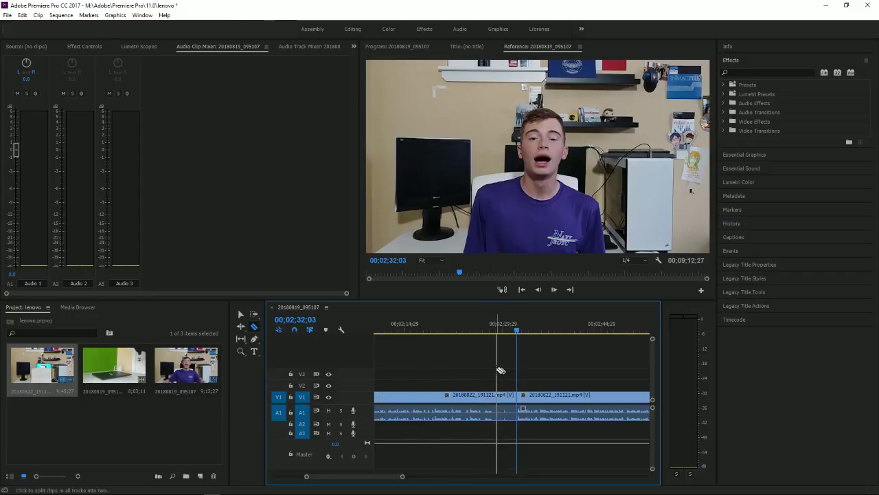
pyautogui.keyDown('shift'); pyautogui.click(497, 371); pyautogui.keyUp('shift')
pyautogui.click(240, 314)
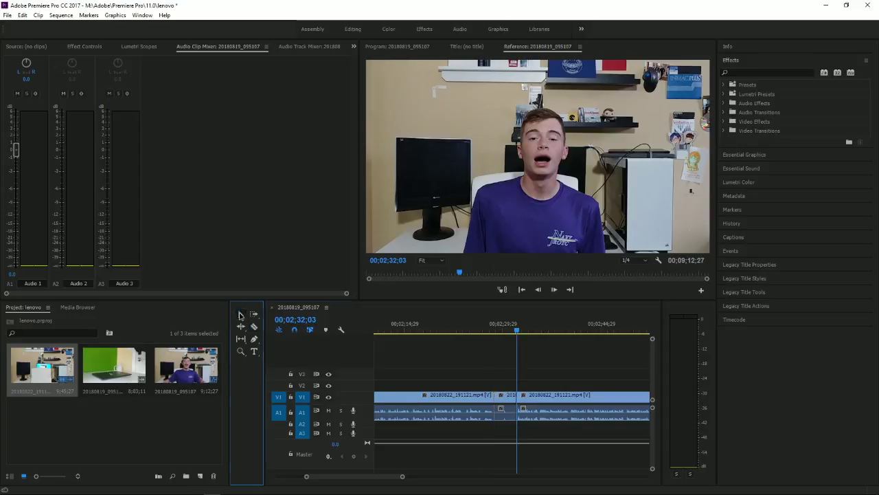
pyautogui.click(508, 413)
pyautogui.press('Delete')
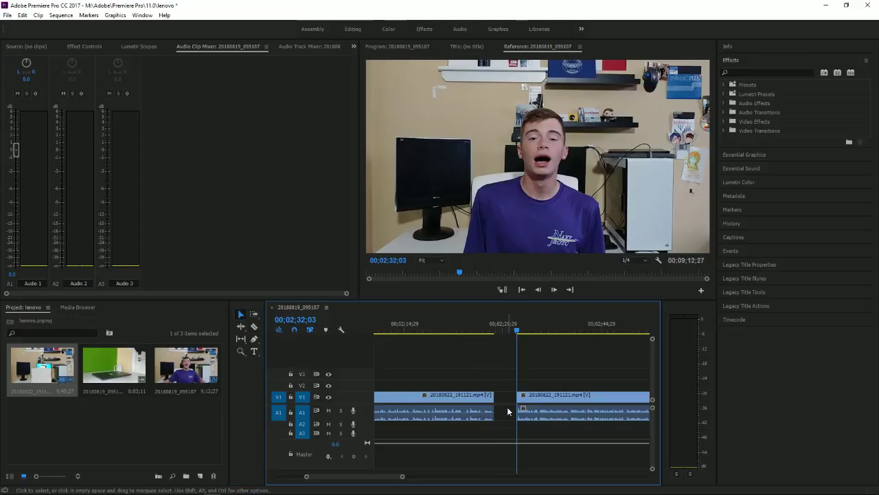
pyautogui.press('Delete')
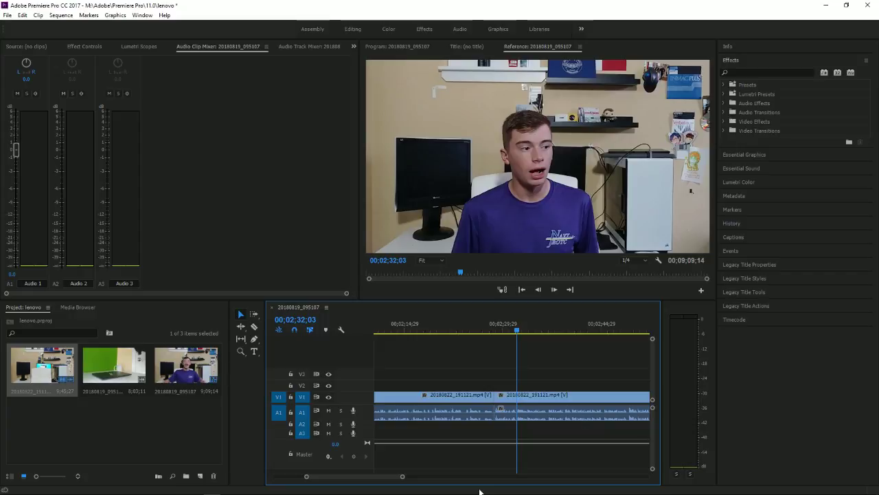
# Play on from 00;02;32;03 past 00;02;46;13, and review what the speaker says after the cut
pyautogui.press('space')
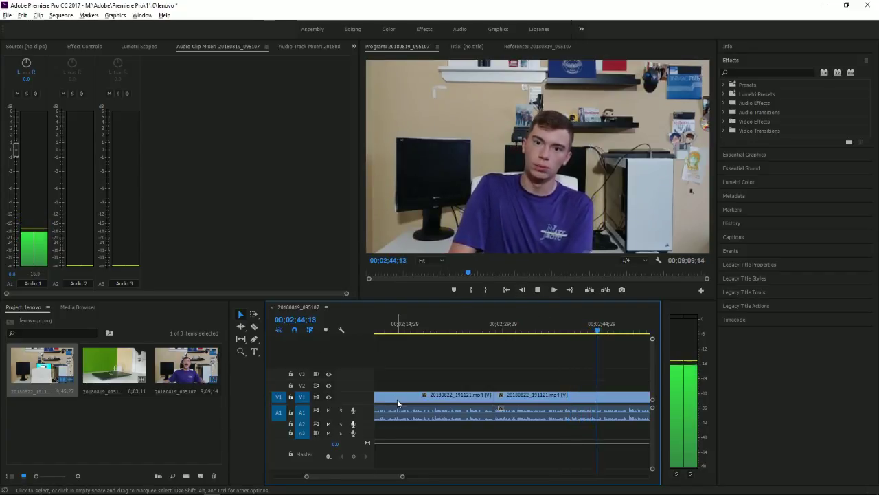
pyautogui.press('-')
pyautogui.press('-')
pyautogui.press('-')
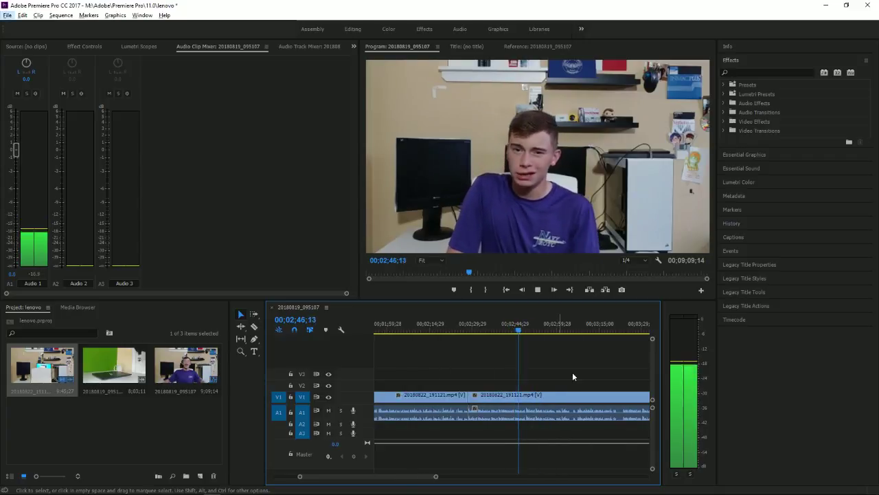
# Place the green-wall laptop clip 20180819_095107 on the topmost video track at about 00;02;52, and show its Effect Controls
pyautogui.click(112, 373)
pyautogui.moveTo(111, 373); pyautogui.dragTo(542, 381)
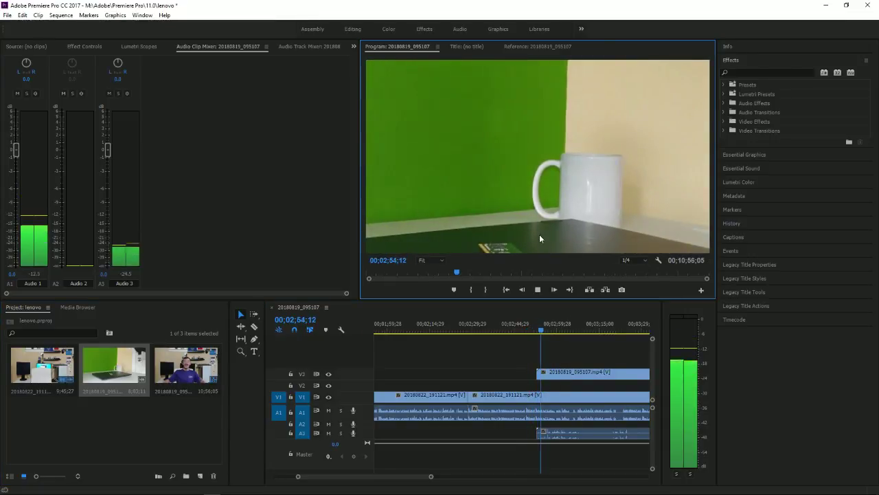
pyautogui.click(539, 234)
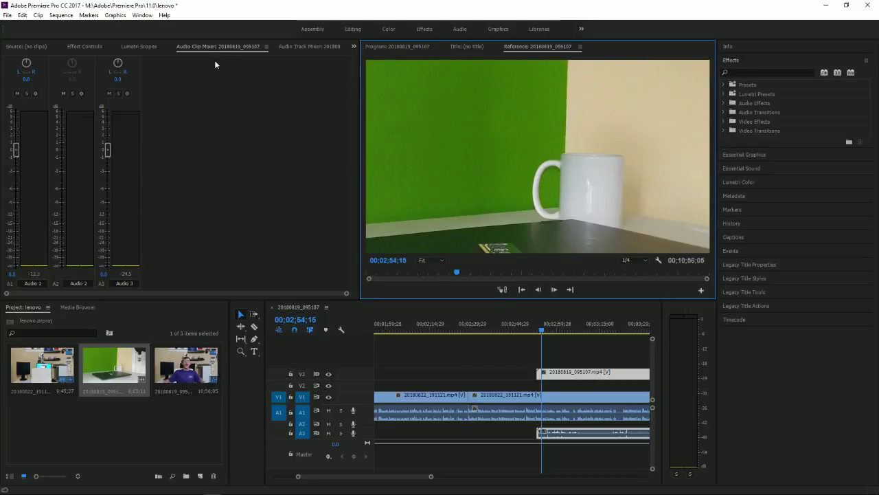
pyautogui.click(84, 46)
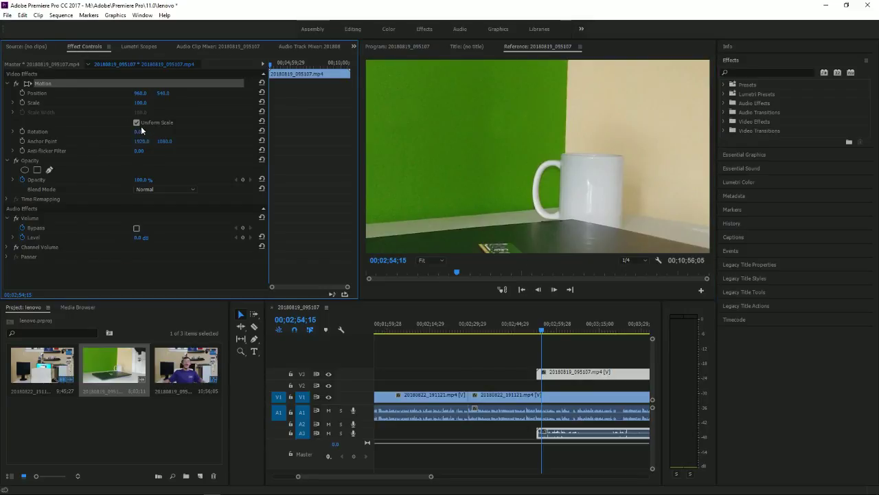
# Scale the laptop clip 20180819_095107 down to 45 so the whole shot fits inside the frame
pyautogui.moveTo(142, 103); pyautogui.dragTo(99, 103)
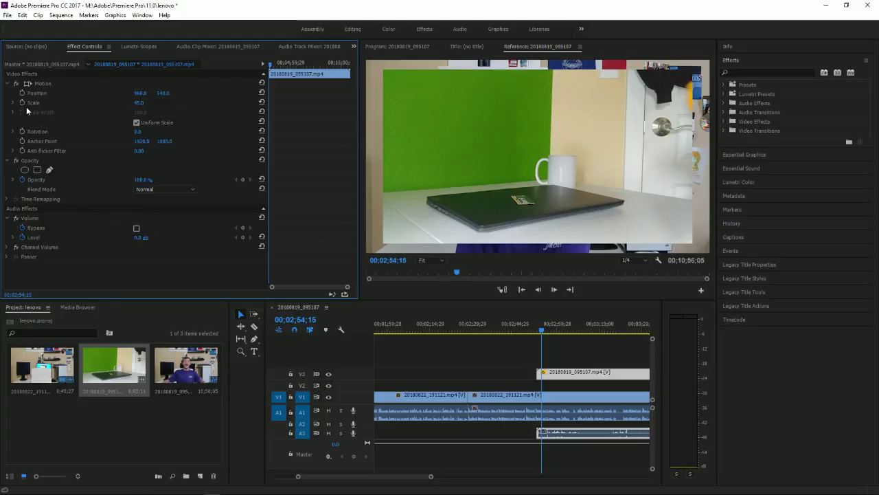
# Look through the Video Effects categories, including Utility, Video, Transform, Time, Transition and Color Correction, for a way to speed up the clip
pyautogui.click(725, 121)
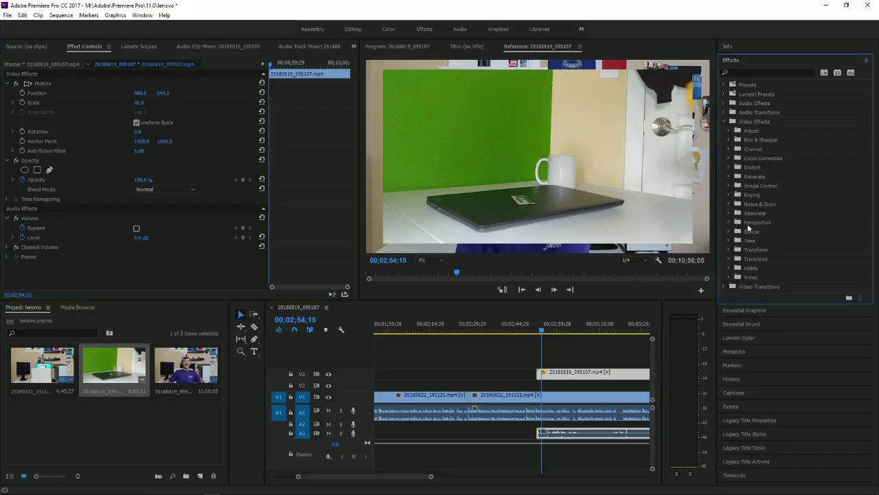
pyautogui.click(730, 268)
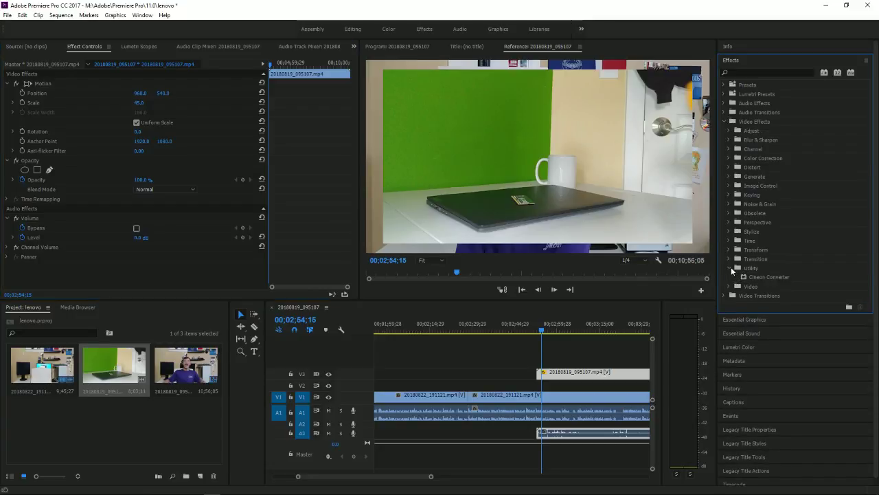
pyautogui.click(730, 269)
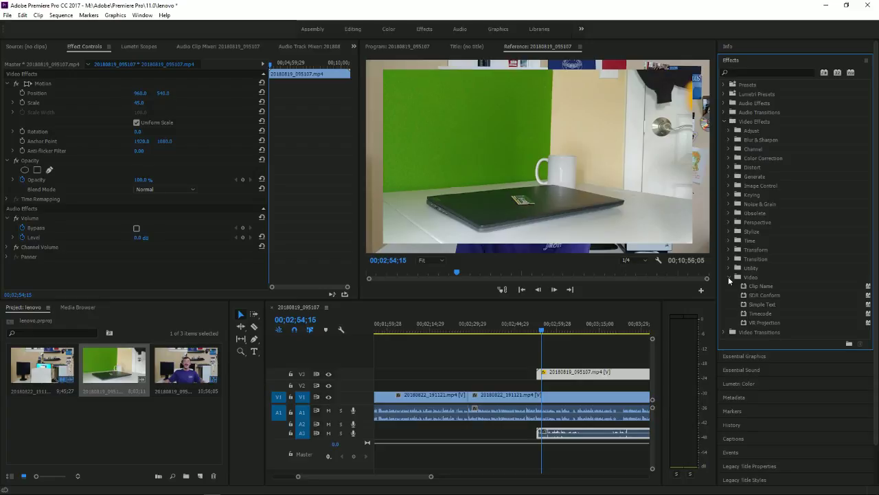
pyautogui.click(729, 268)
pyautogui.click(730, 250)
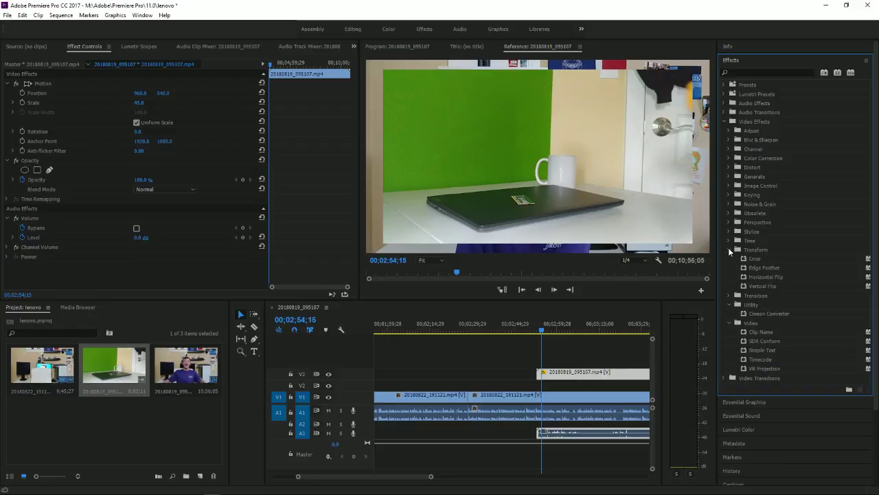
pyautogui.click(729, 249)
pyautogui.click(728, 240)
pyautogui.click(727, 240)
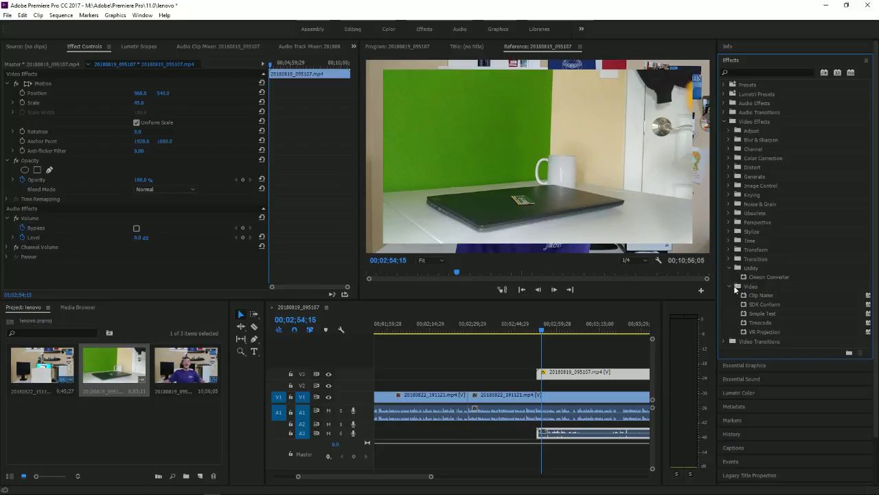
pyautogui.click(730, 260)
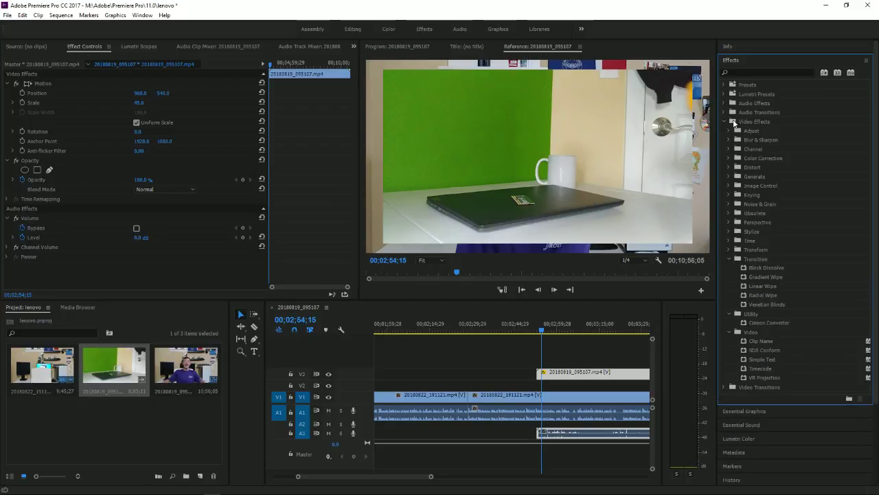
pyautogui.click(731, 158)
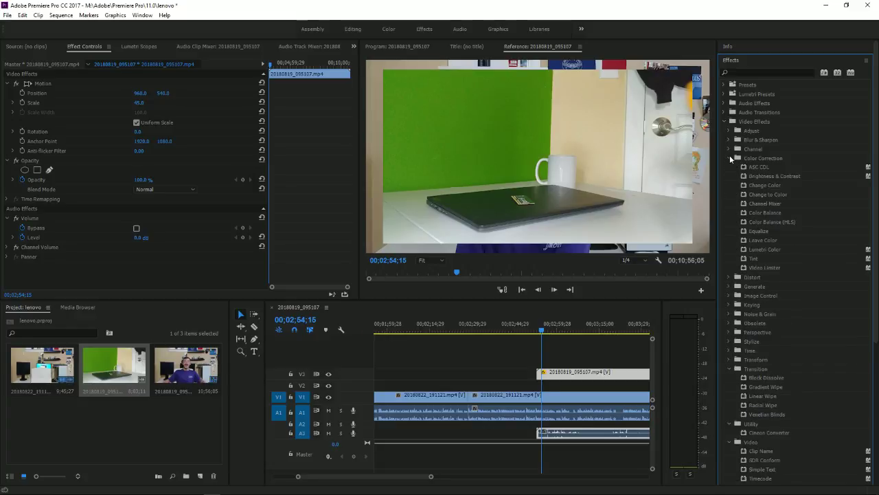
pyautogui.click(730, 159)
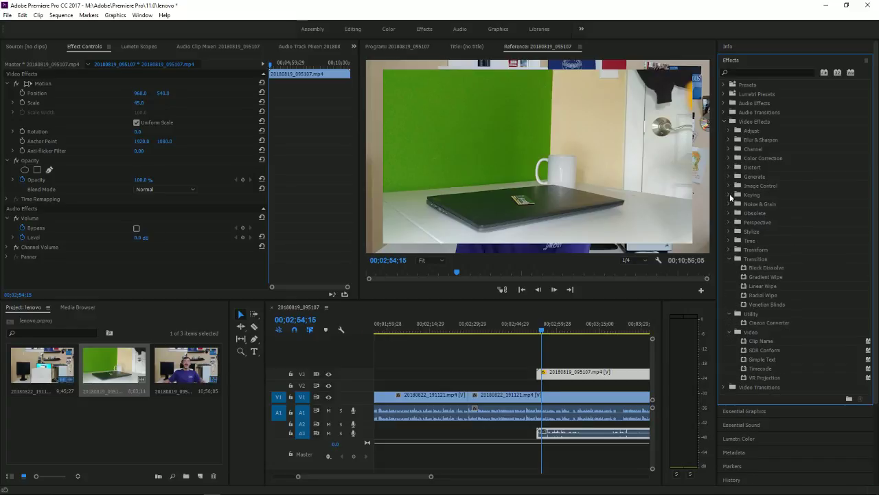
# Search the effects for "speed" and look through the SpeedLooks presets for a clip speed effect
pyautogui.click(762, 72)
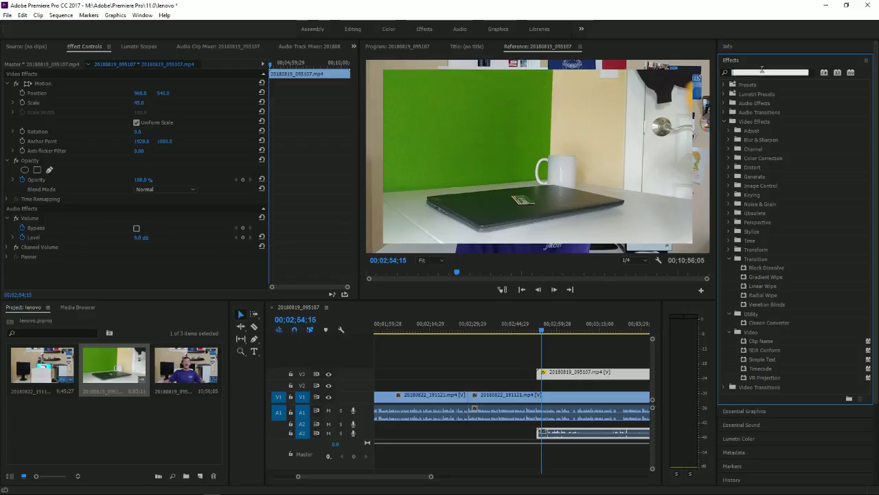
pyautogui.write('spee')
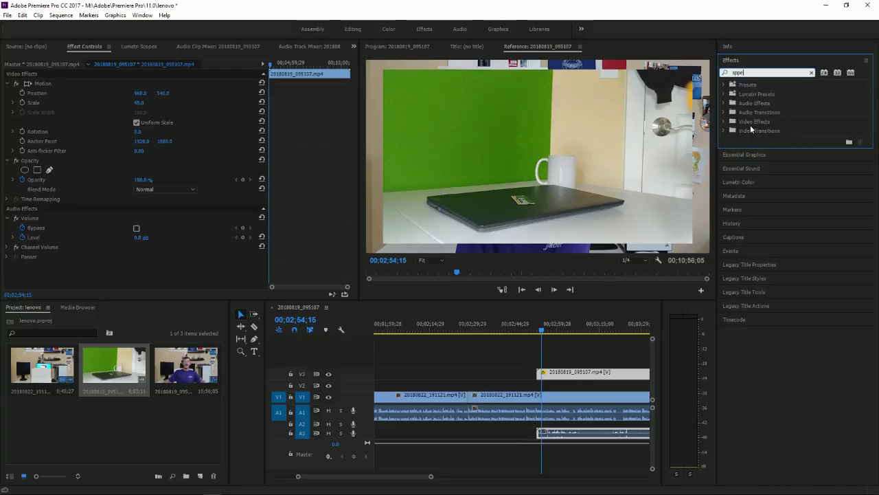
pyautogui.write('d')
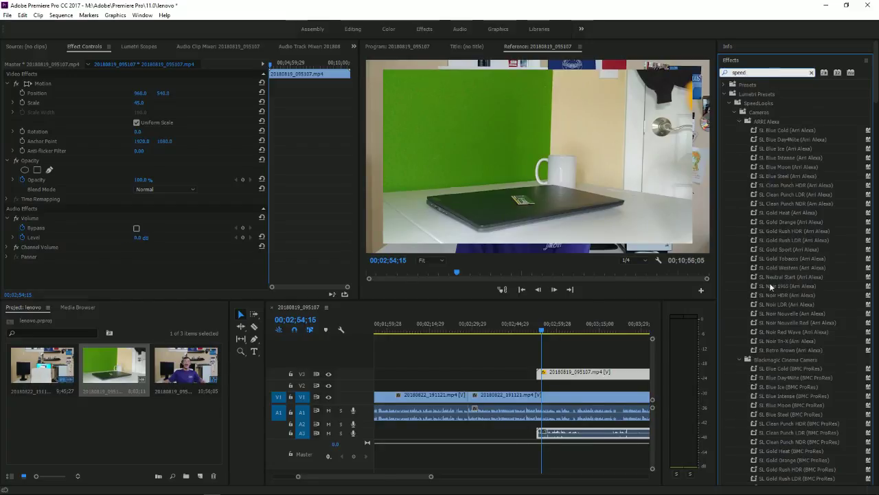
pyautogui.scroll(-15, 765, 289)
pyautogui.scroll(-20, 764, 290)
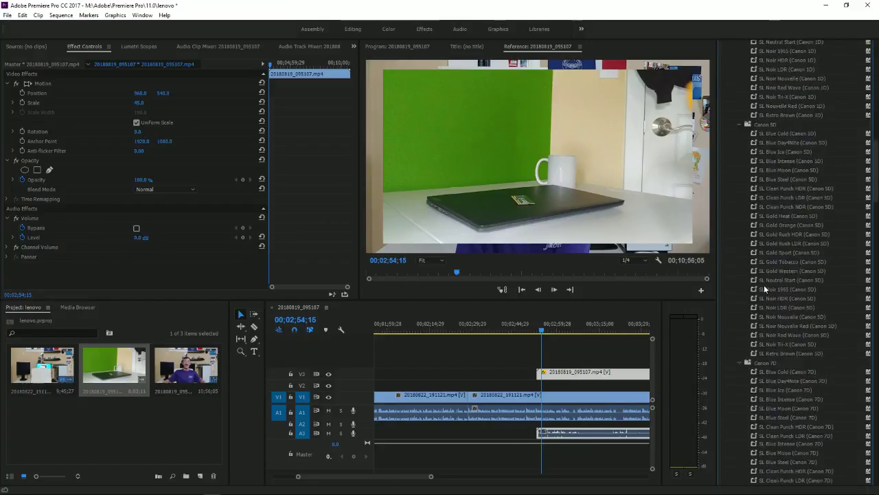
pyautogui.scroll(-20, 765, 289)
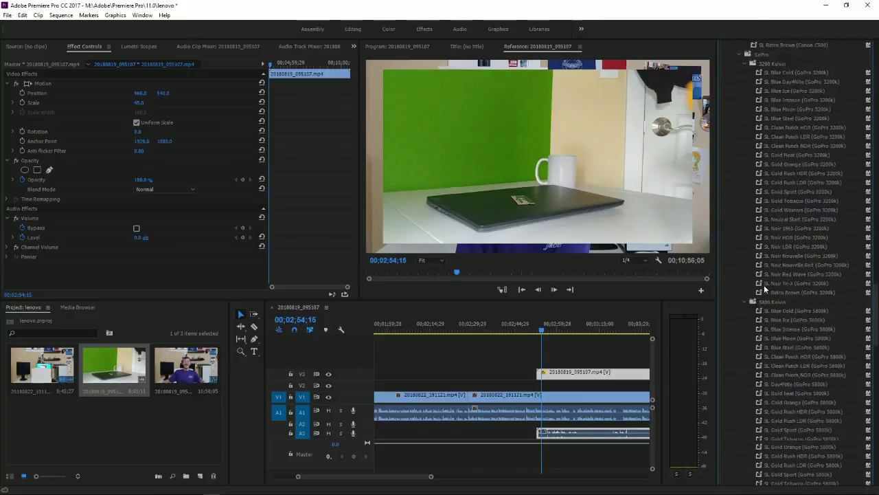
pyautogui.scroll(15, 764, 285)
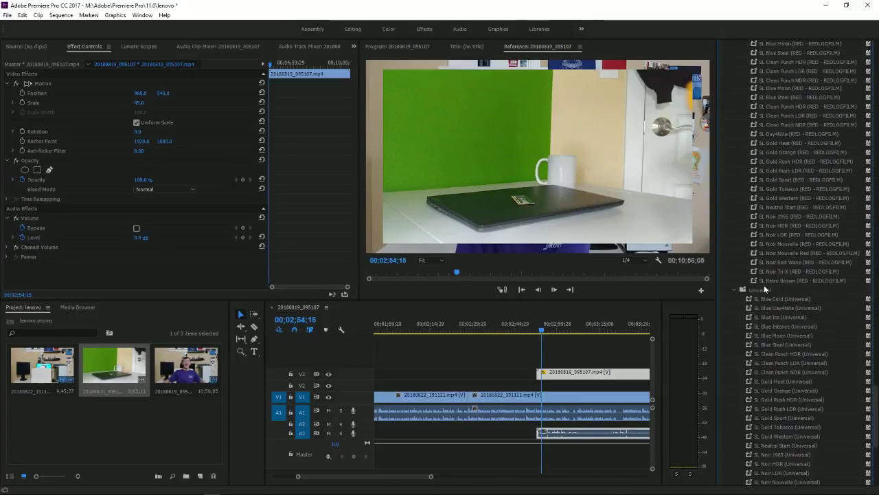
pyautogui.scroll(20, 764, 284)
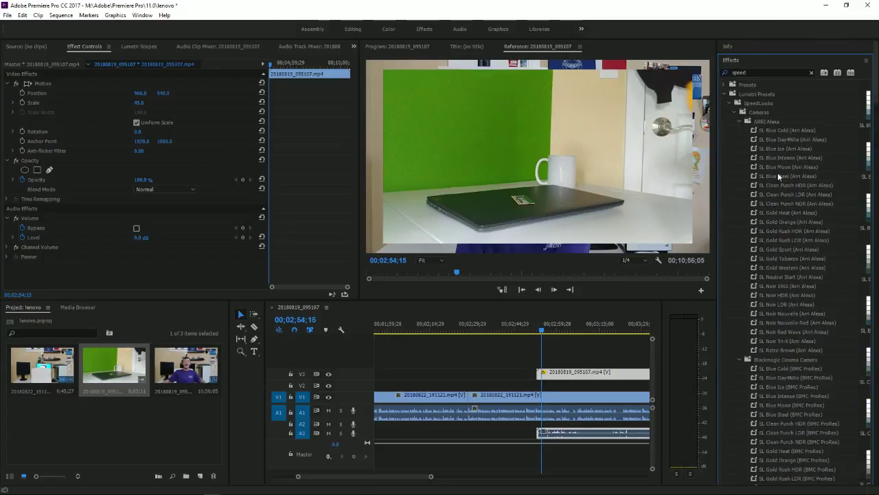
pyautogui.click(736, 112)
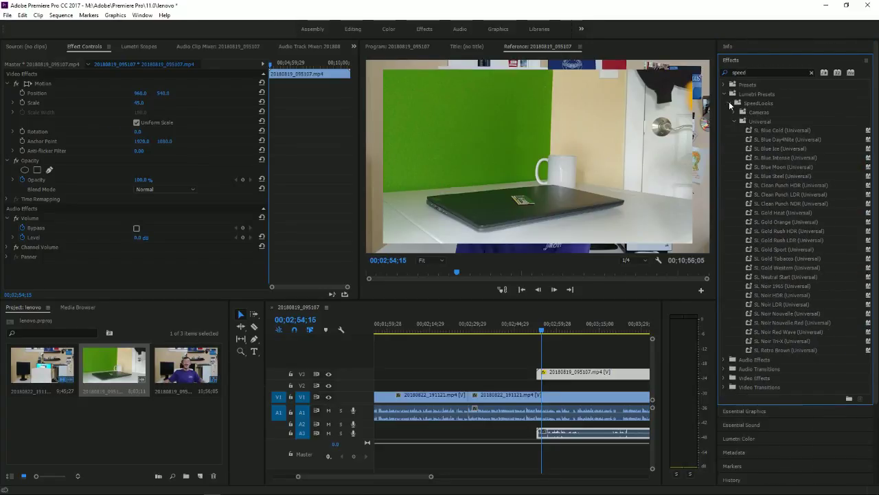
pyautogui.click(725, 95)
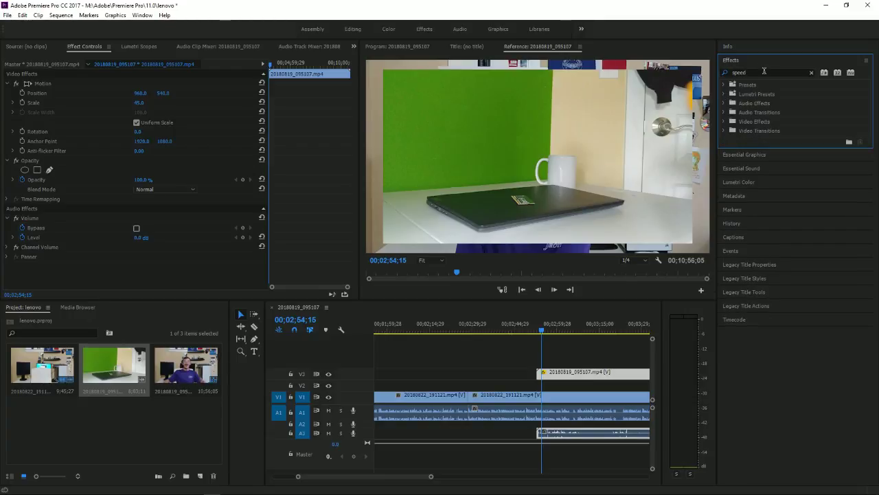
pyautogui.click(764, 71)
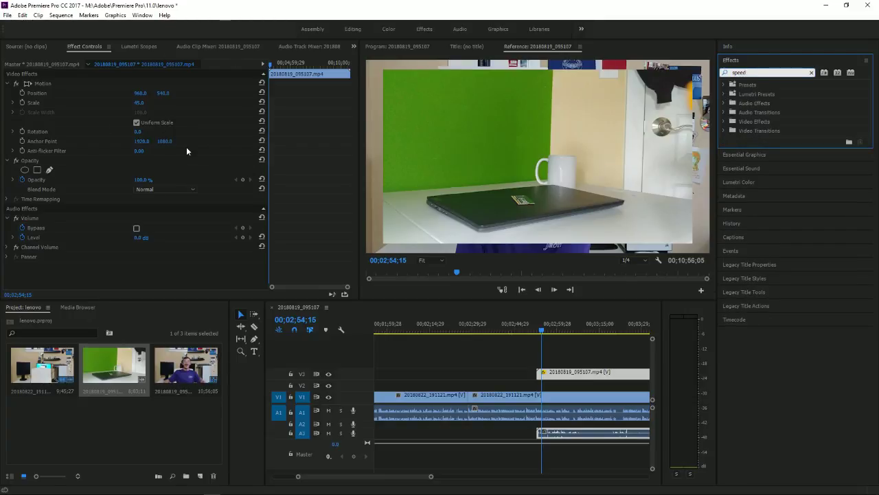
# Set the playback speed of the laptop clip 20180819_095107 on the topmost video track to 300%
pyautogui.click(9, 248)
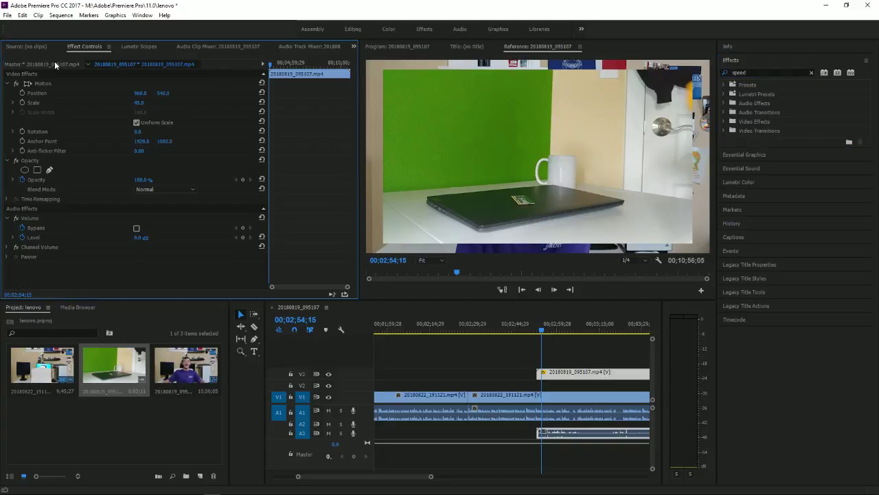
pyautogui.click(55, 63)
pyautogui.click(128, 64)
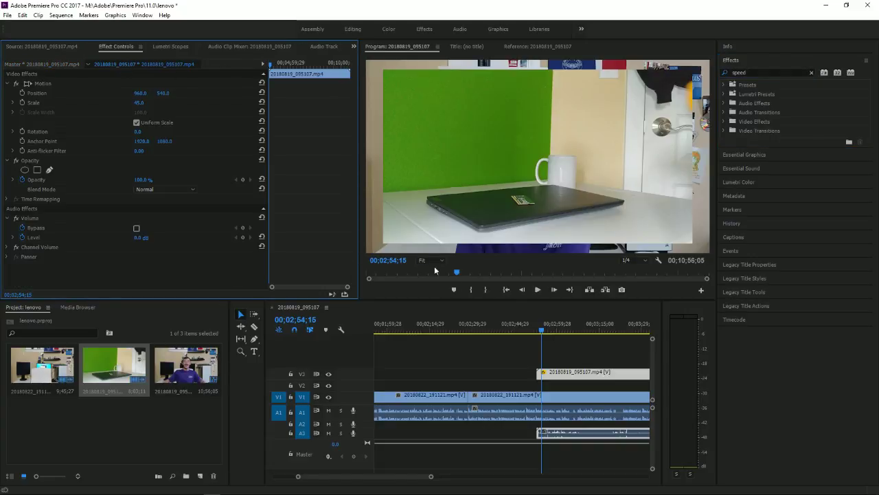
pyautogui.rightClick(558, 373)
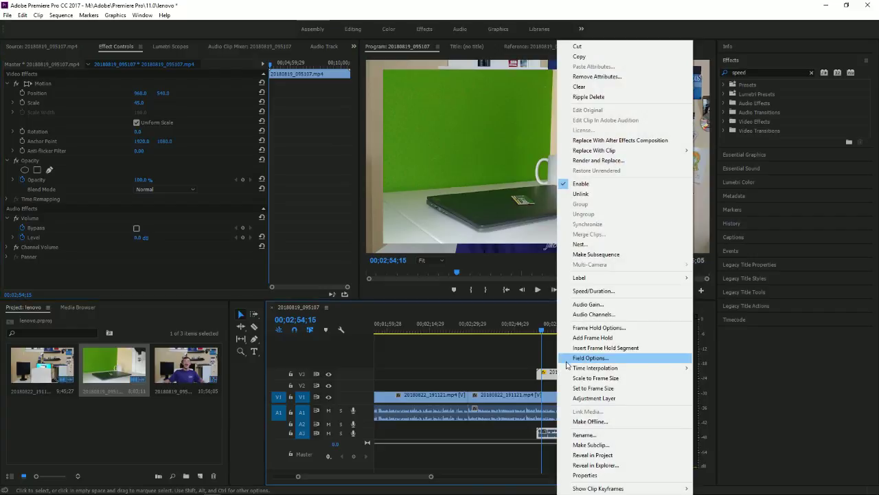
pyautogui.click(604, 291)
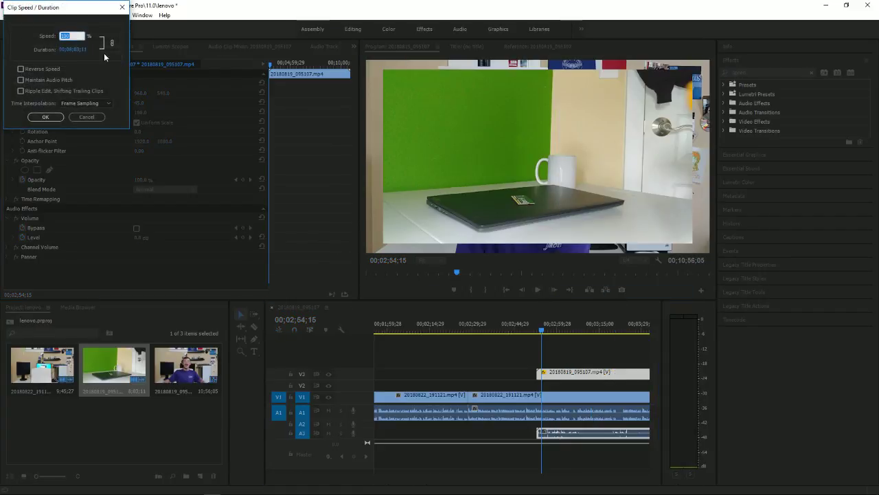
pyautogui.click(75, 35)
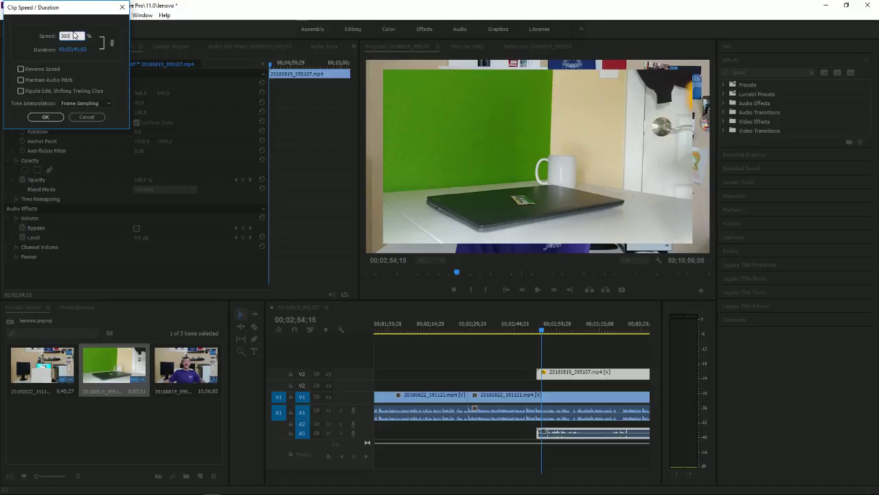
pyautogui.press('Return')
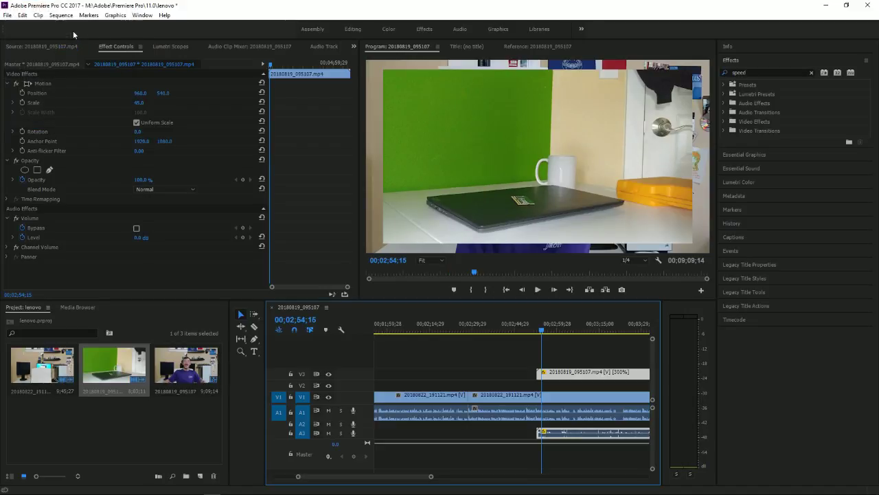
# Play the sped-up laptop clip from 00;02;54;15 and check its footage up to 00;03;09;05
pyautogui.click(535, 332)
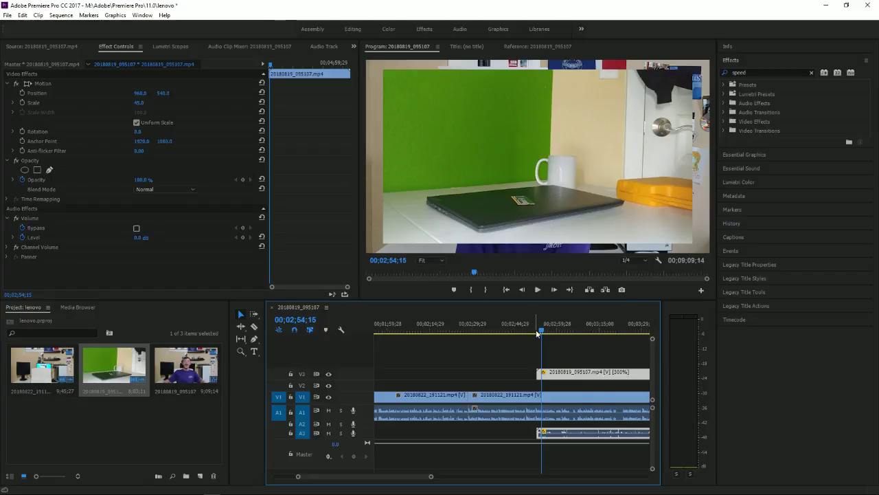
pyautogui.press('space')
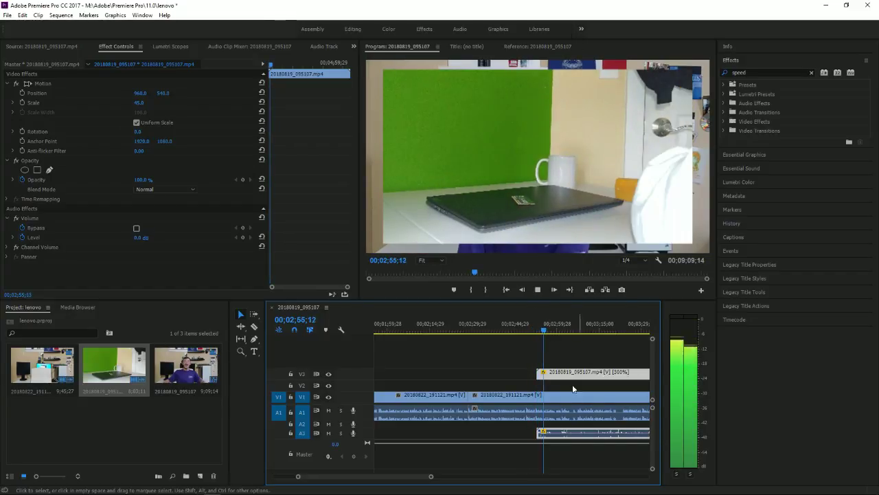
pyautogui.press('space')
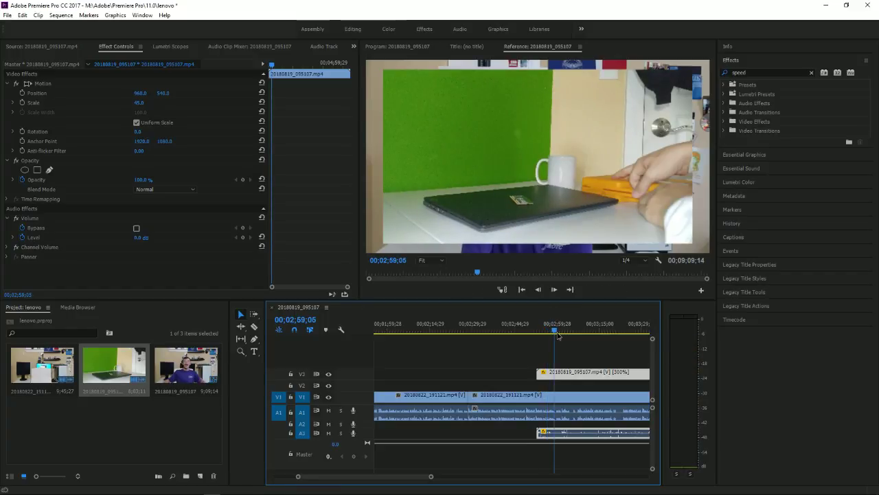
pyautogui.press('space')
pyautogui.click(582, 331)
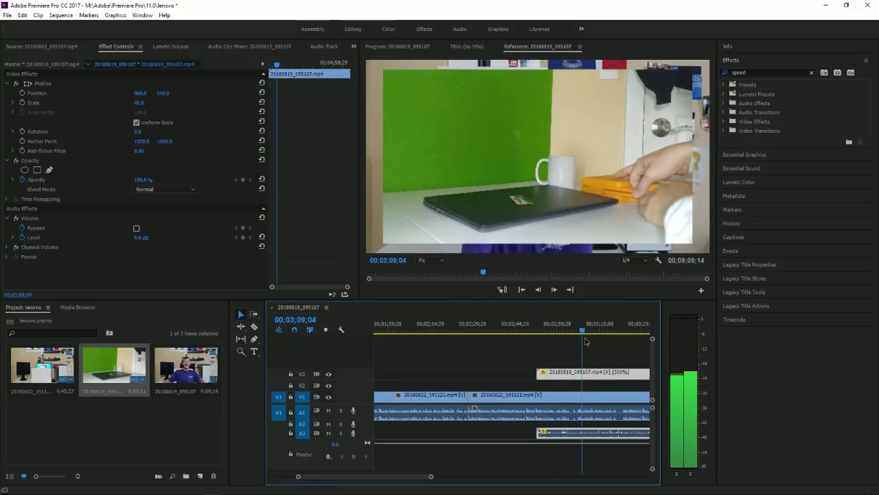
pyautogui.press('Right')
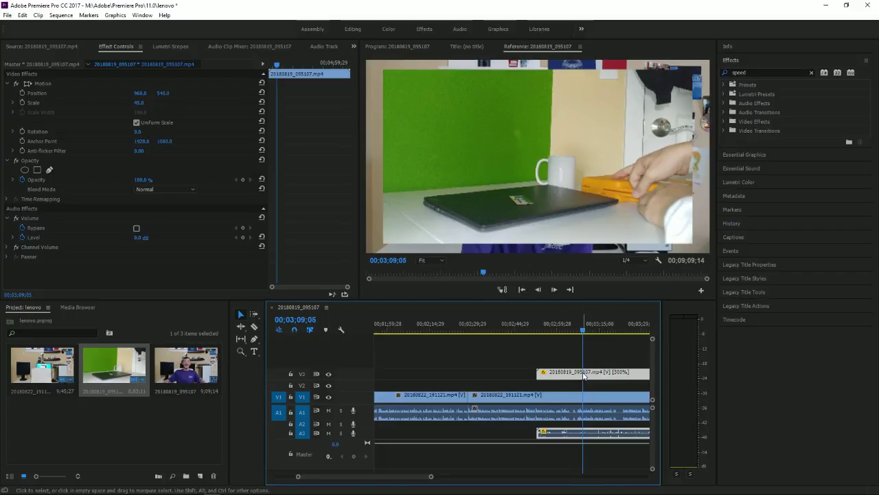
# Check the sped-up laptop footage between 00;03;23;05 and 00;03;49;07, and place the playhead at 00;03;39;11
pyautogui.click(395, 479)
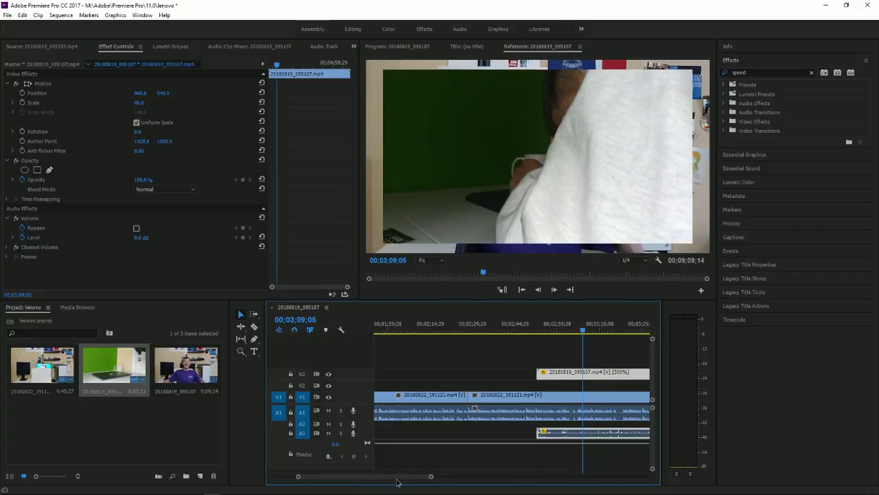
pyautogui.moveTo(396, 478); pyautogui.dragTo(408, 480)
pyautogui.click(465, 331)
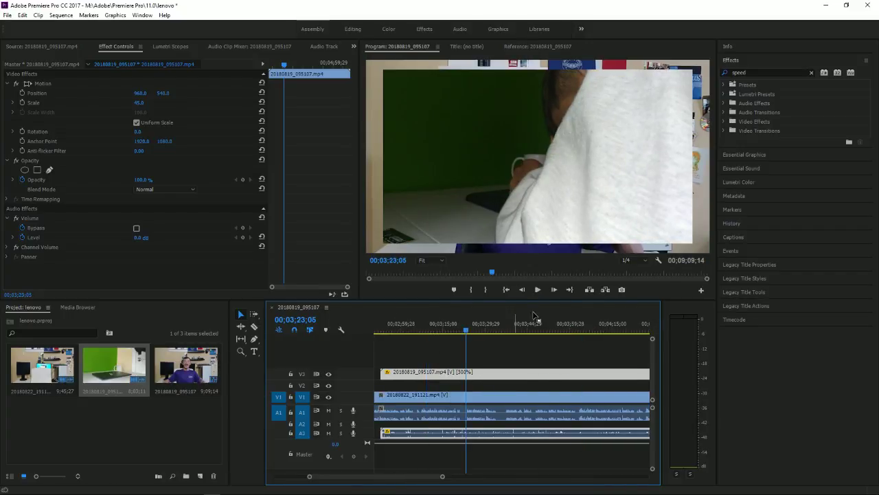
pyautogui.click(521, 333)
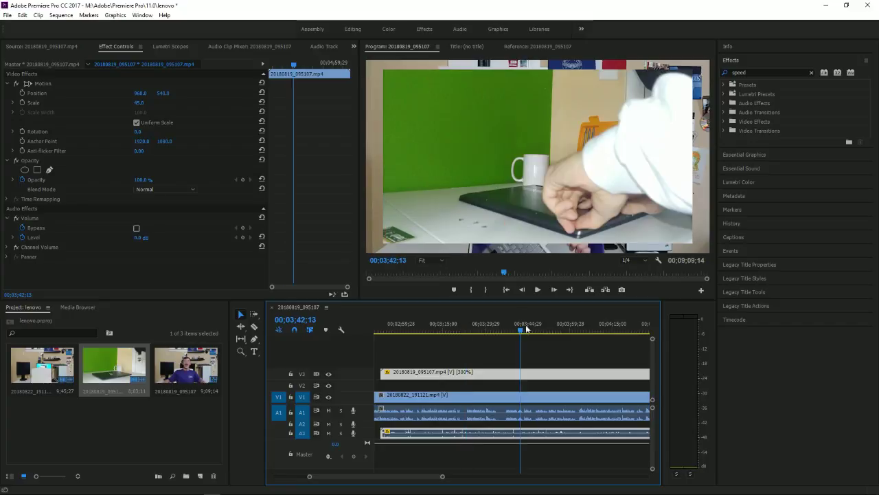
pyautogui.click(540, 333)
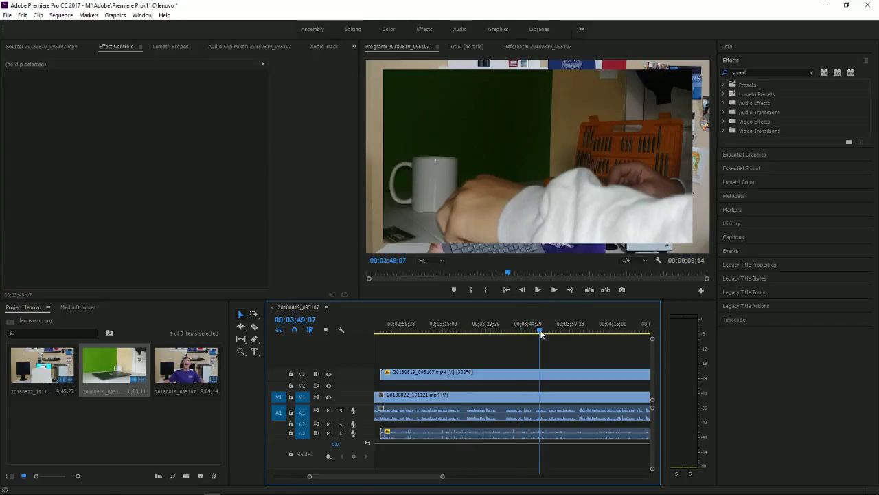
pyautogui.click(512, 331)
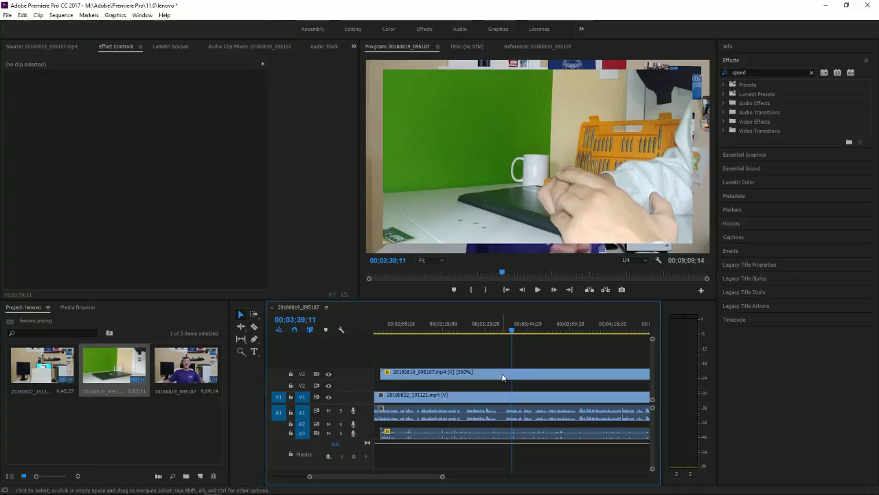
# Split the sped-up laptop clip 20180819_095107 at 00;03;39;11 and delete the part before the cut
pyautogui.click(502, 377)
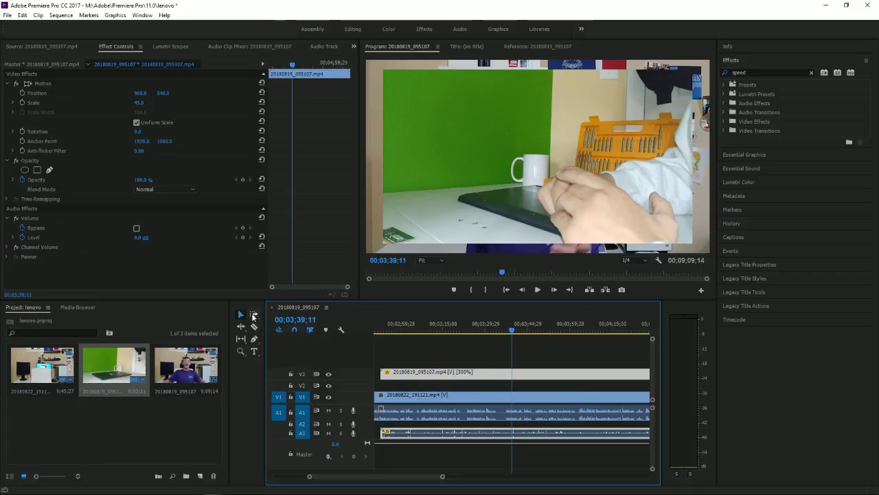
pyautogui.click(255, 327)
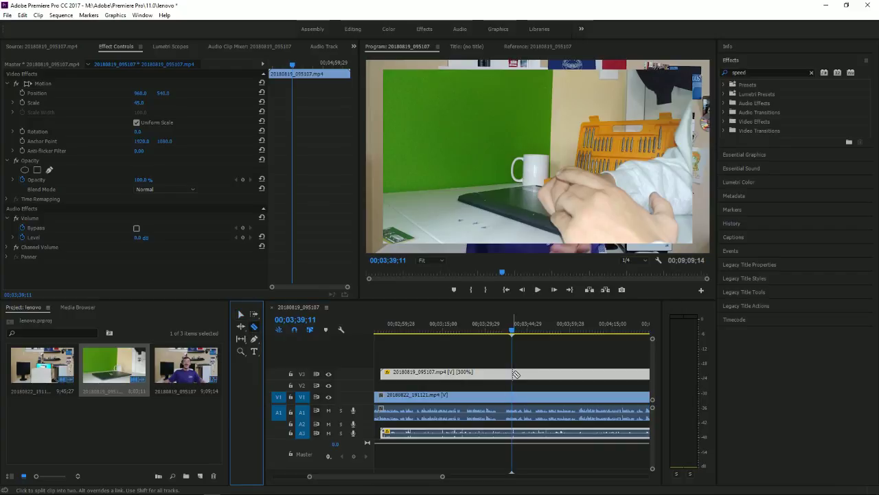
pyautogui.click(514, 374)
pyautogui.click(240, 316)
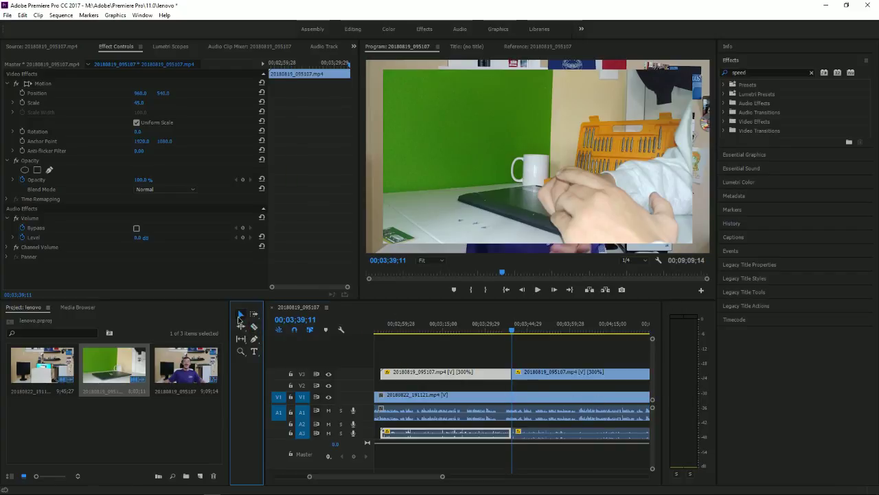
pyautogui.click(444, 374)
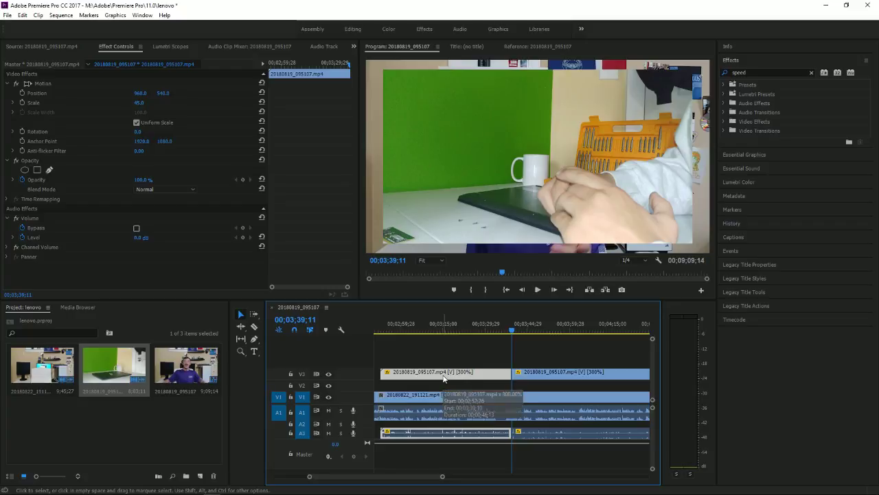
pyautogui.press('Delete')
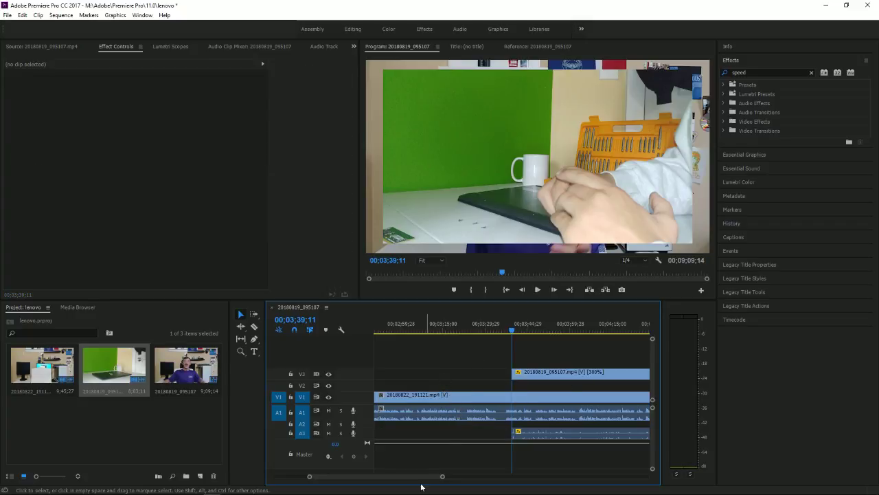
# Check the remaining laptop footage between 00;03;39;24 and 00;04;34;06, and place the playhead at 00;03;39;24
pyautogui.moveTo(444, 477); pyautogui.dragTo(567, 476)
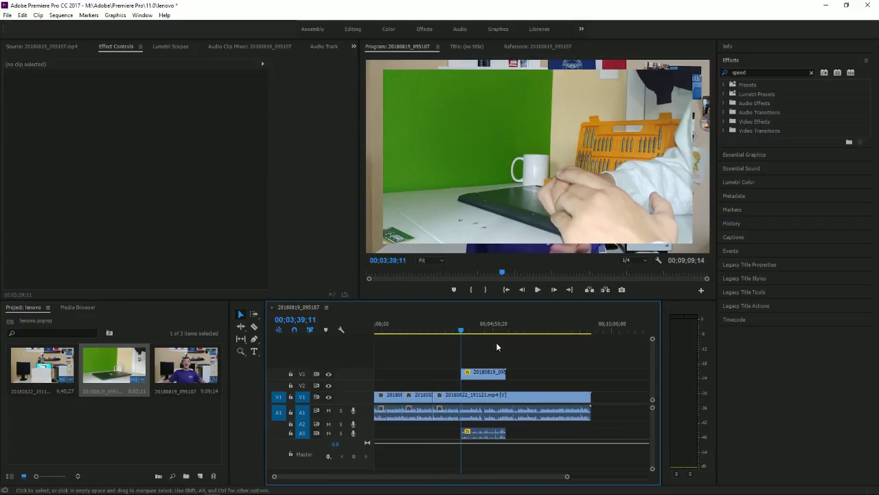
pyautogui.click(483, 328)
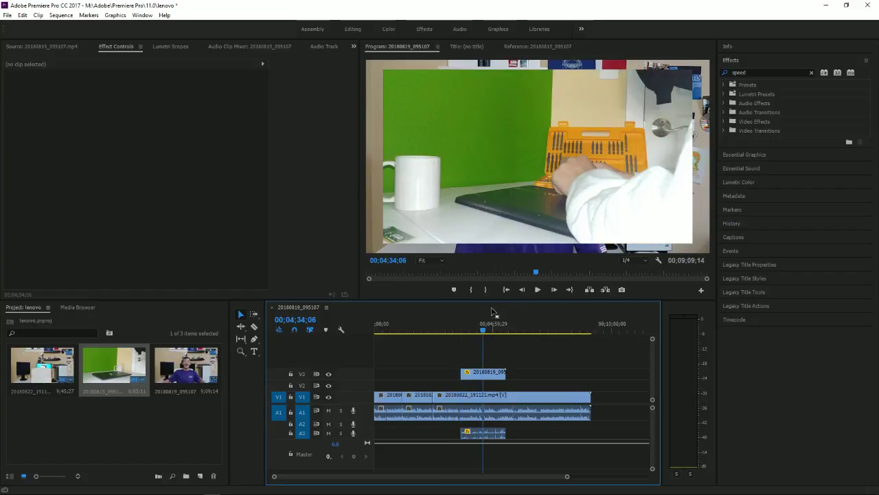
pyautogui.moveTo(487, 333); pyautogui.dragTo(463, 337)
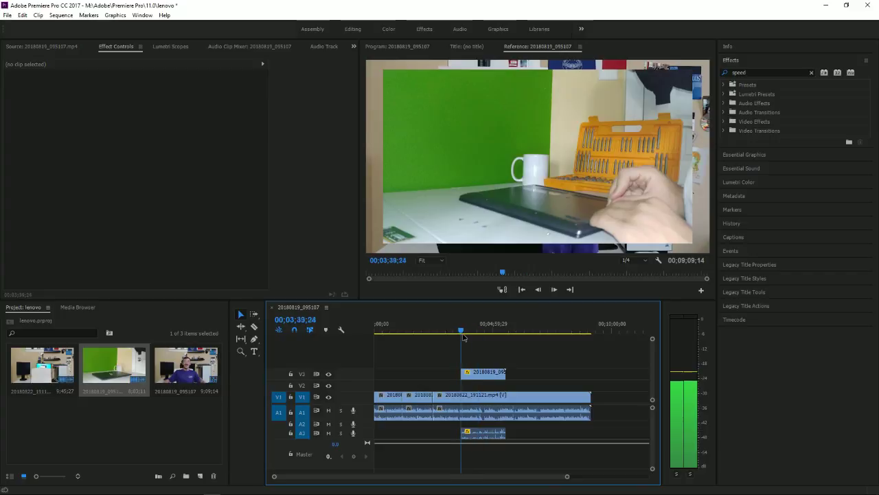
pyautogui.click(601, 251)
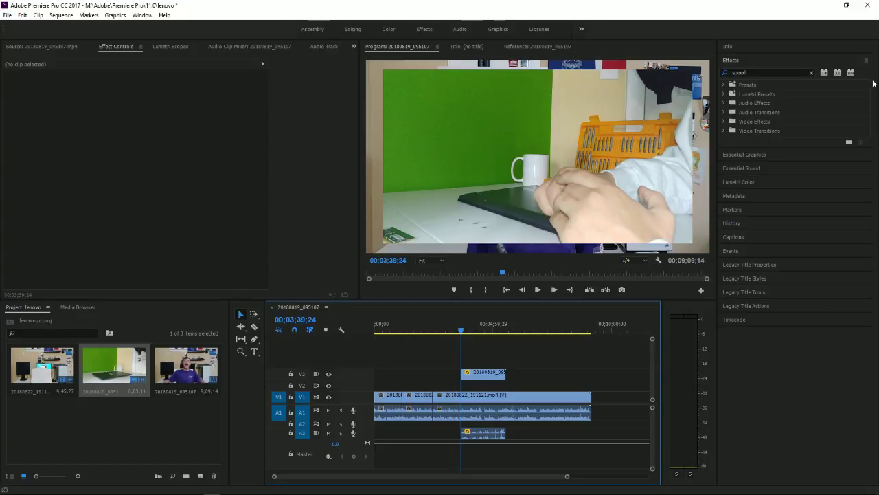
# Clear the effects search and try Camera Blur on the whole speaker clip 20180822_191121 under the laptop footage
pyautogui.click(726, 123)
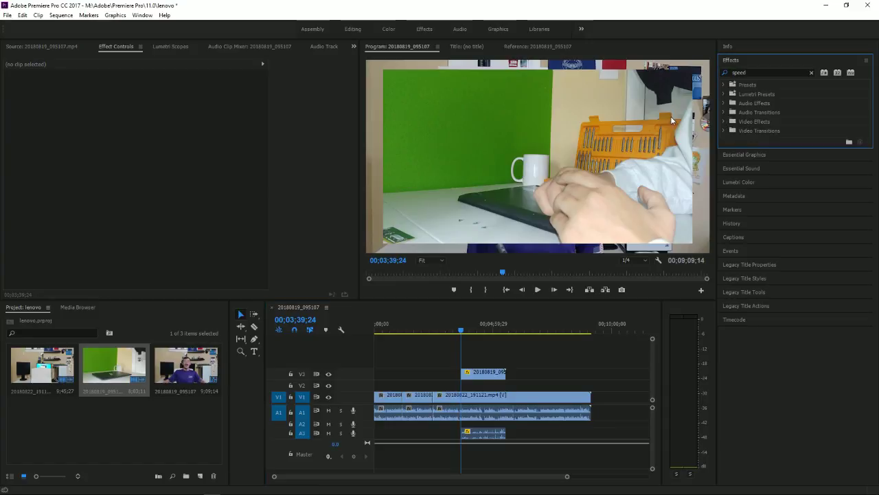
pyautogui.click(810, 71)
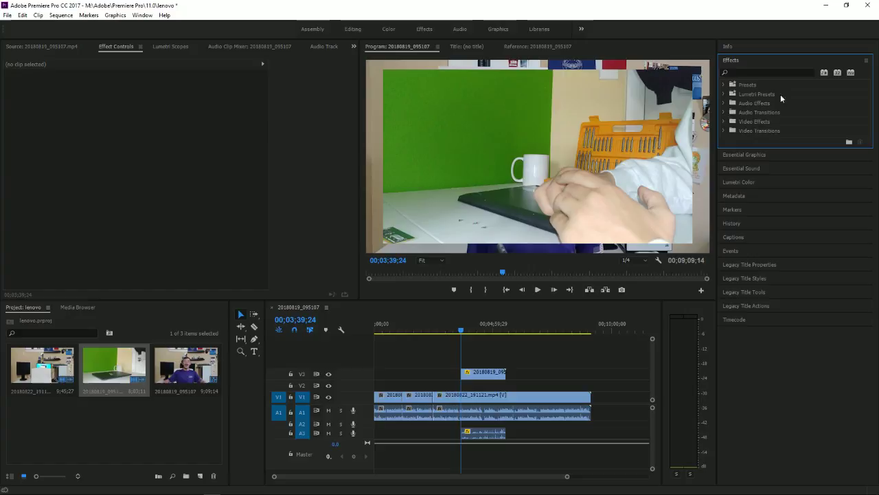
pyautogui.click(727, 123)
pyautogui.click(731, 139)
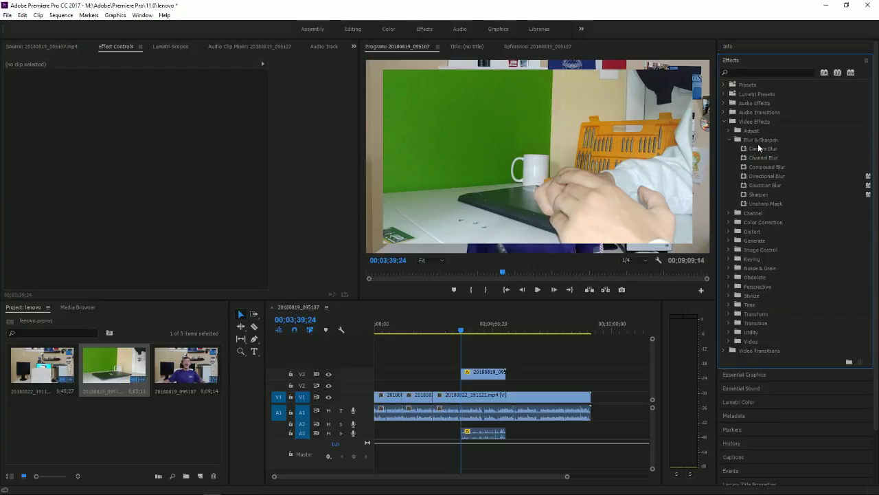
pyautogui.moveTo(759, 147); pyautogui.dragTo(746, 158)
pyautogui.moveTo(549, 275); pyautogui.dragTo(488, 400)
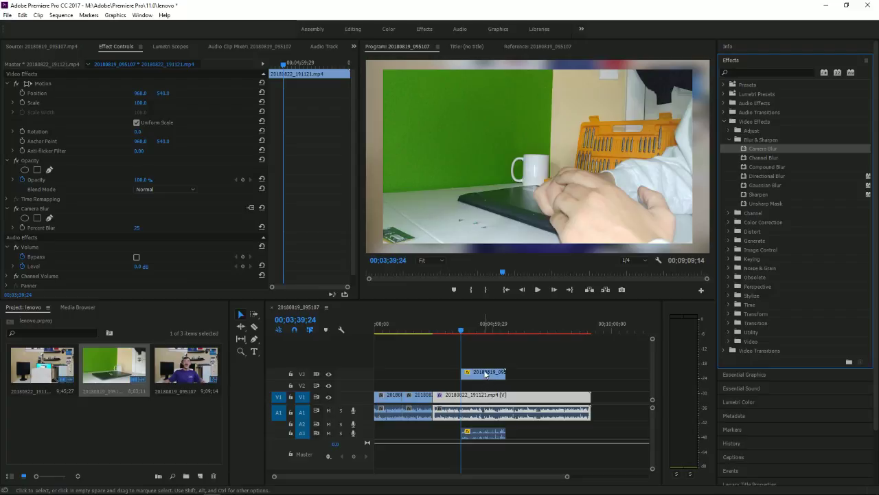
pyautogui.hotkey('ctrl', 'z')
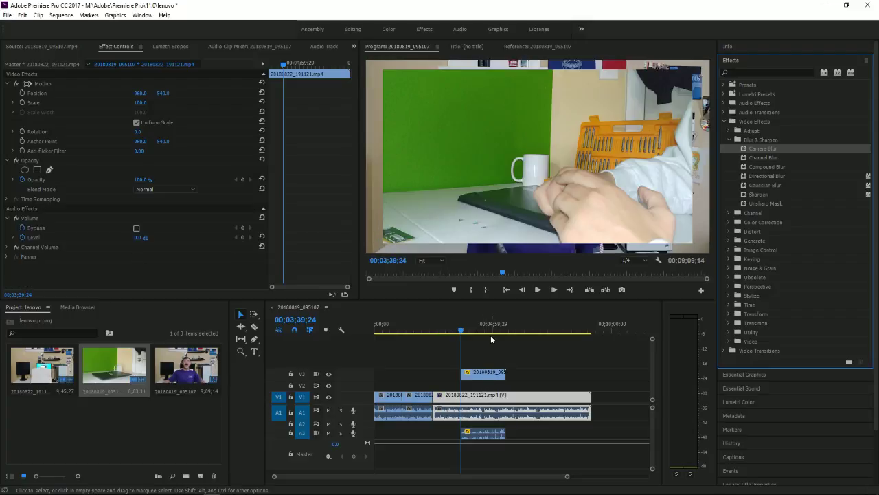
# Split the speaker clip at the laptop clip's start and end, and apply Camera Blur to the section beneath it
pyautogui.click(254, 327)
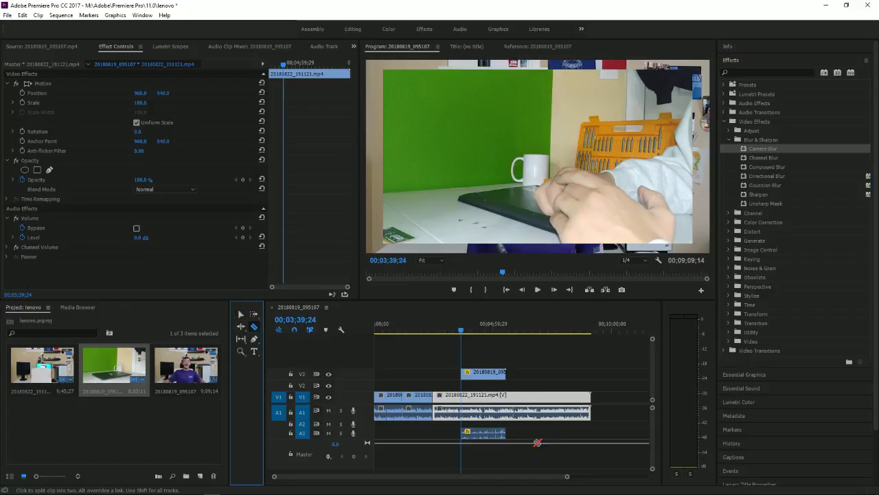
pyautogui.click(461, 397)
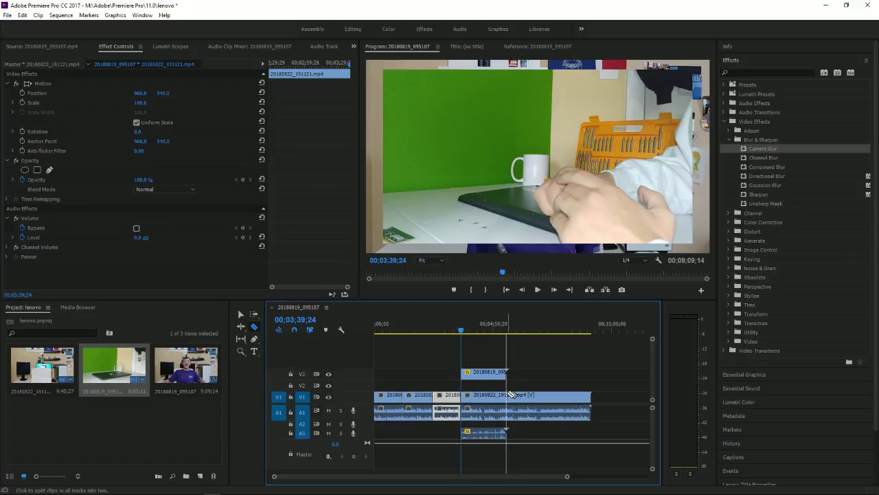
pyautogui.click(506, 395)
pyautogui.moveTo(759, 150); pyautogui.dragTo(485, 396)
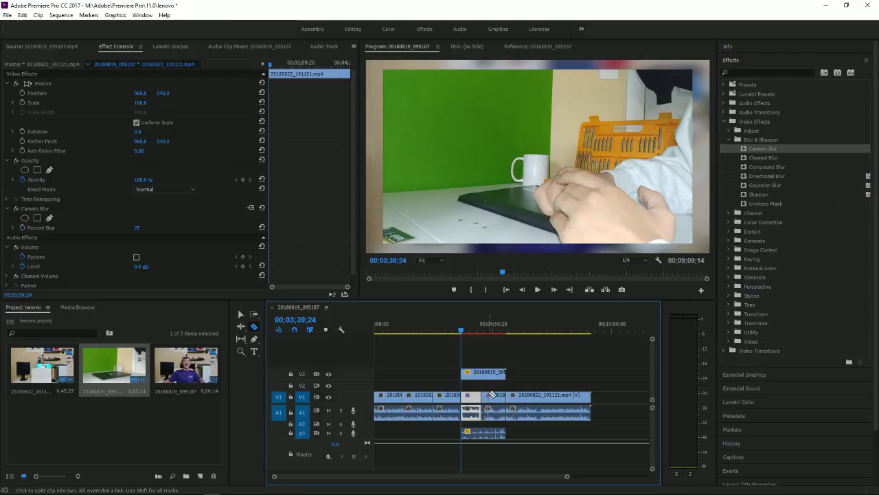
pyautogui.click(240, 314)
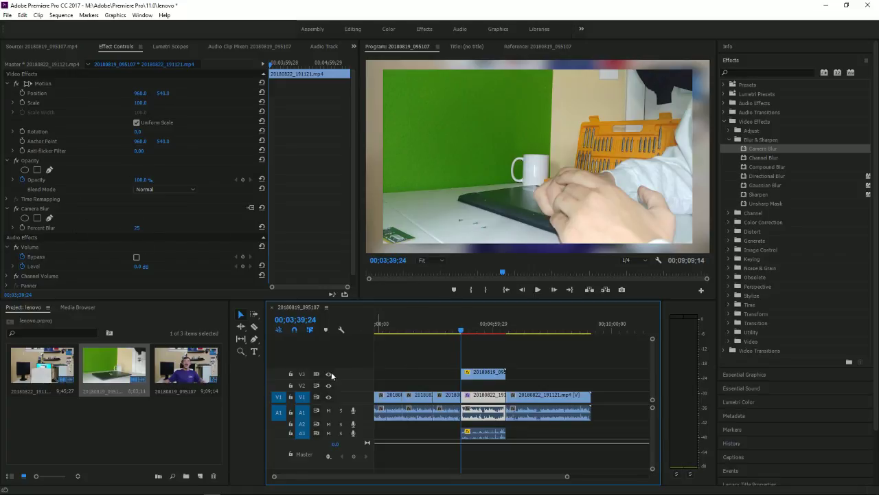
# Try to add the Wipe video transition at the start of the laptop clip
pyautogui.click(728, 351)
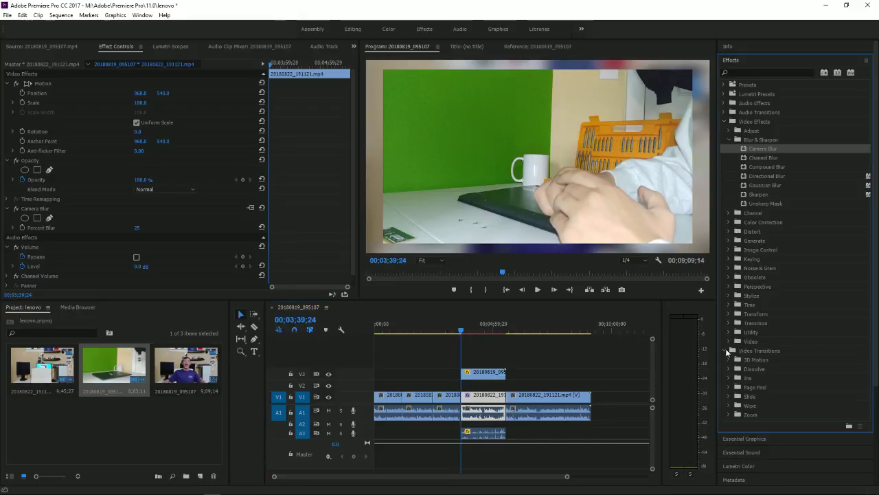
pyautogui.click(730, 405)
pyautogui.scroll(-5, 756, 421)
pyautogui.click(757, 323)
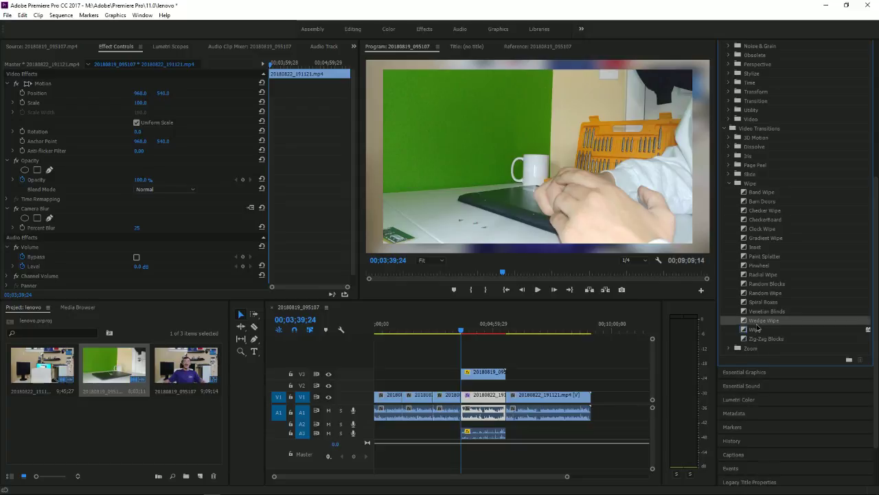
pyautogui.moveTo(757, 329); pyautogui.dragTo(468, 399)
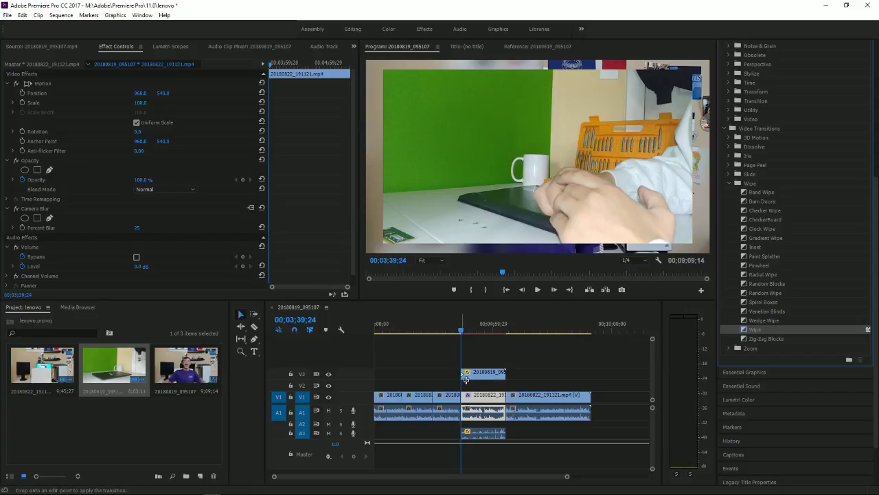
# Undo the Camera Blur and the speaker clip's split at the laptop clip's end, and move the laptop clip to start at 00;03;17;25
pyautogui.click(454, 331)
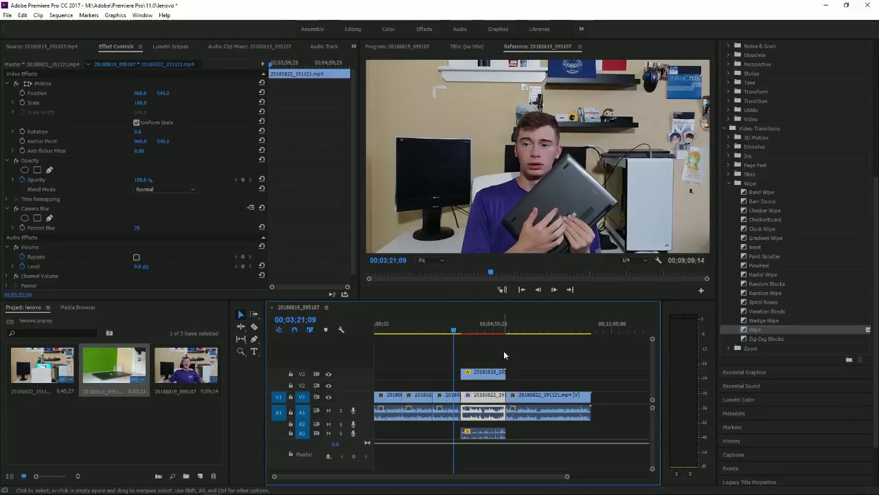
pyautogui.press('space')
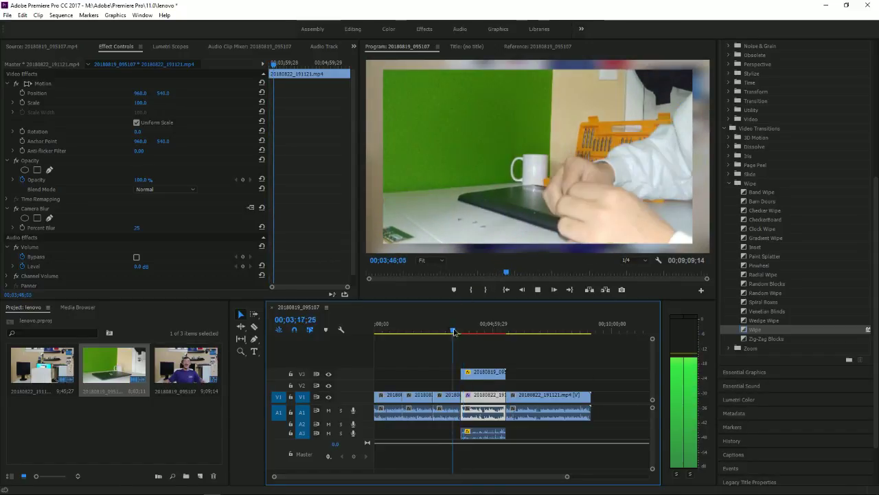
pyautogui.press('space')
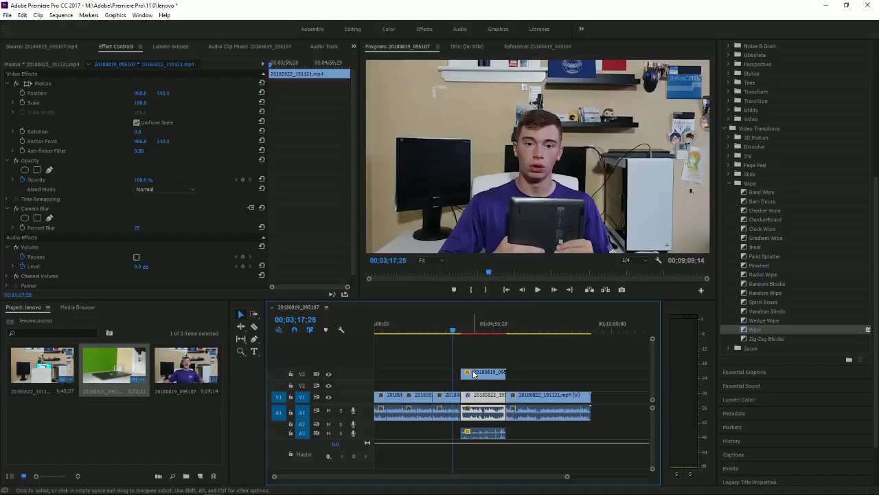
pyautogui.moveTo(474, 375)
pyautogui.mouseDown()
pyautogui.moveTo(474, 386)
pyautogui.moveTo(479, 375)
pyautogui.mouseUp()
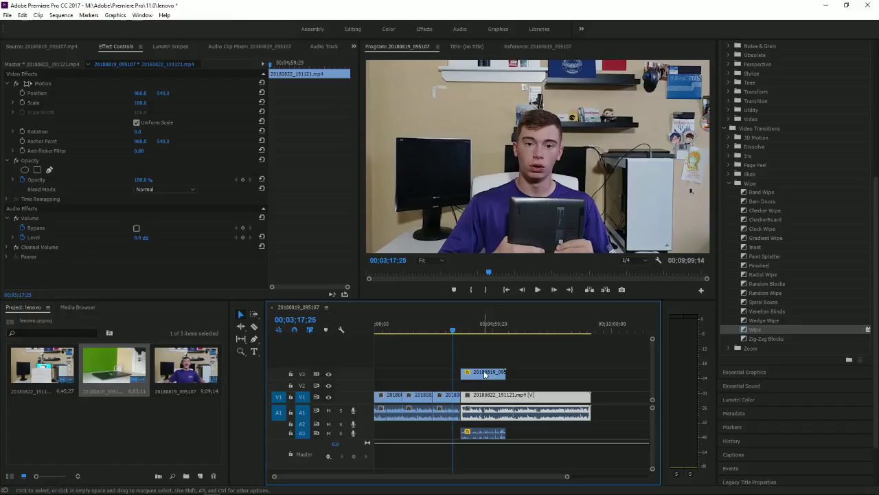
pyautogui.moveTo(484, 374); pyautogui.dragTo(476, 375)
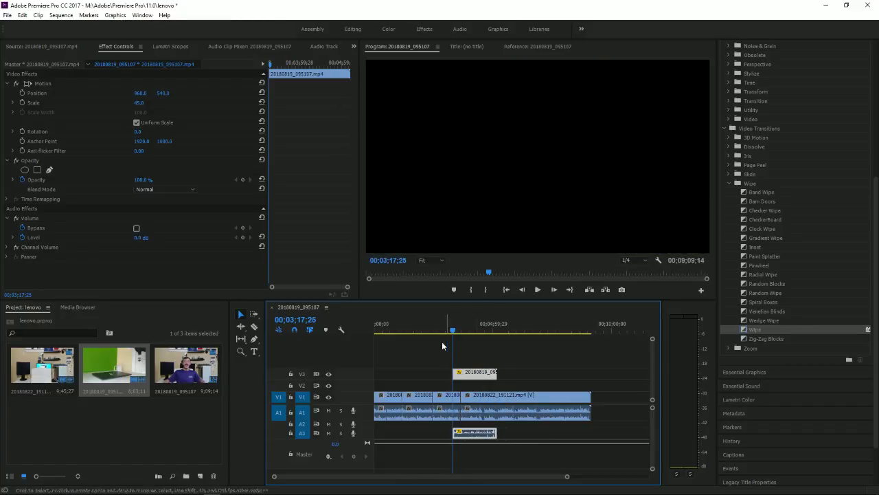
# Play the speaker's footage from 00;03;00;15 and again from 00;02;39;19 to locate where the laptop overlay should start
pyautogui.click(447, 332)
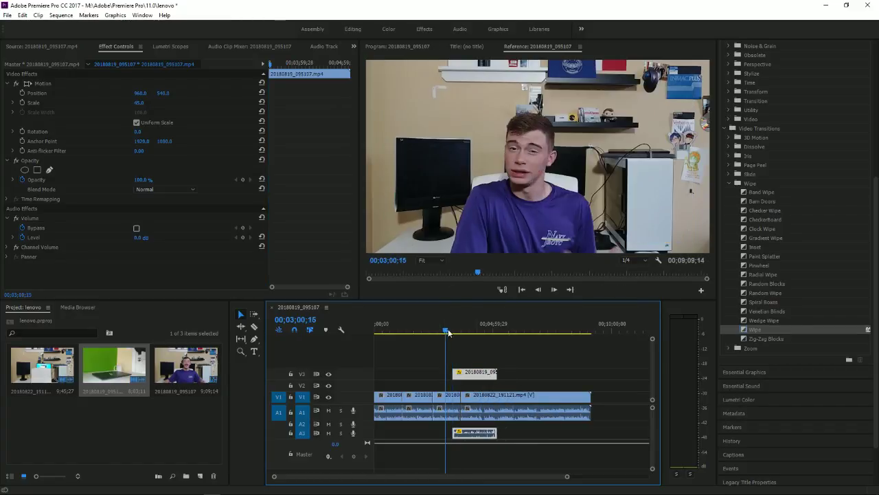
pyautogui.press('space')
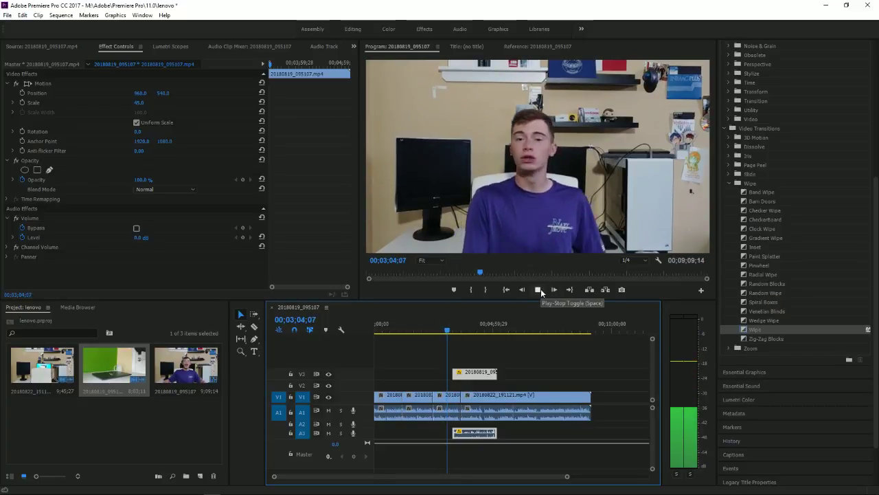
pyautogui.click(434, 331)
pyautogui.click(439, 331)
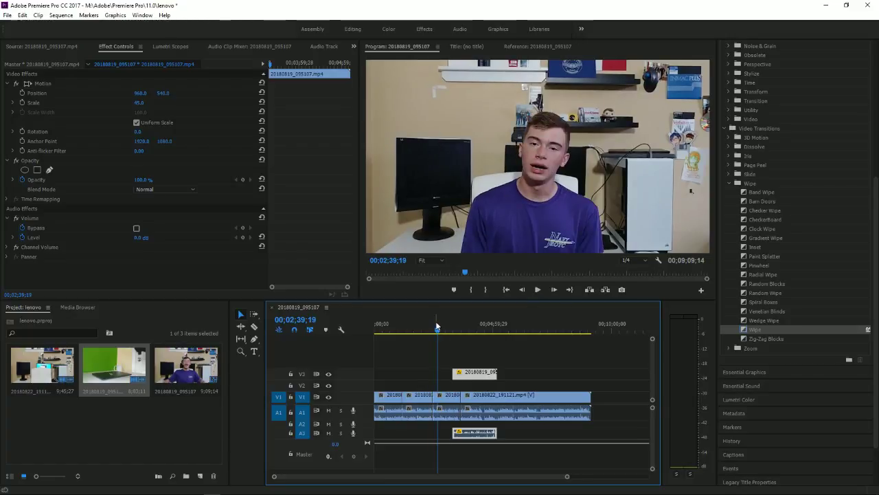
pyautogui.press('space')
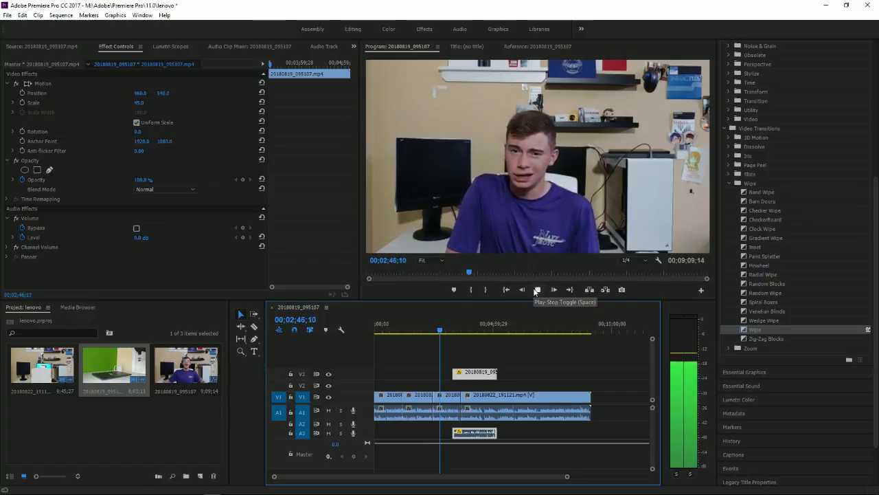
pyautogui.click(538, 291)
# Move the laptop clip to start at 00;02;50;19 and split the speaker footage at the laptop clip's start and end
pyautogui.moveTo(464, 376); pyautogui.dragTo(454, 376)
pyautogui.press('=')
pyautogui.press('=')
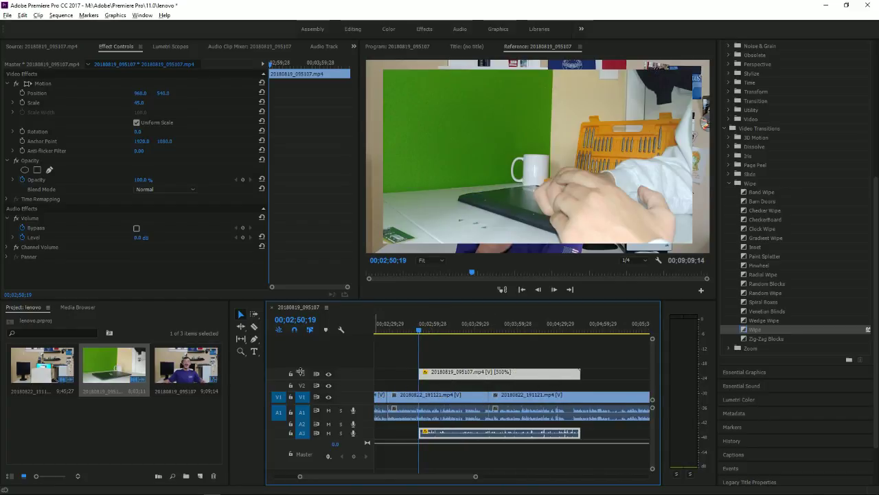
pyautogui.click(253, 327)
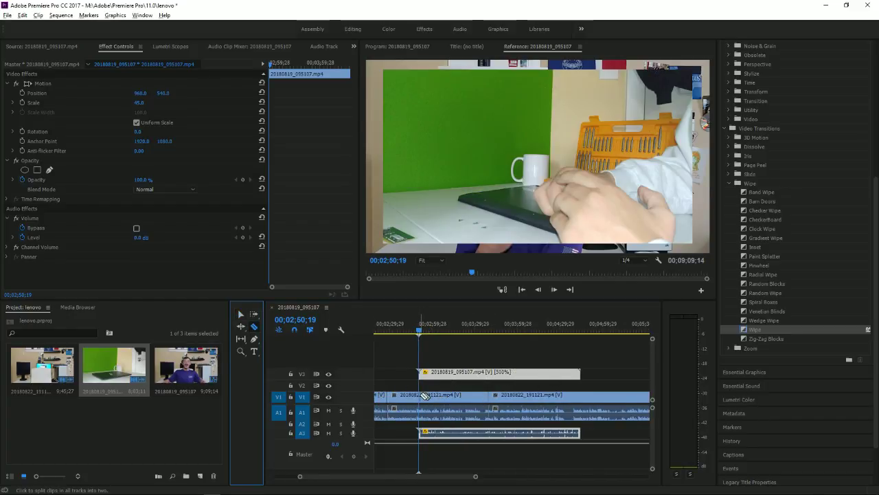
pyautogui.click(420, 396)
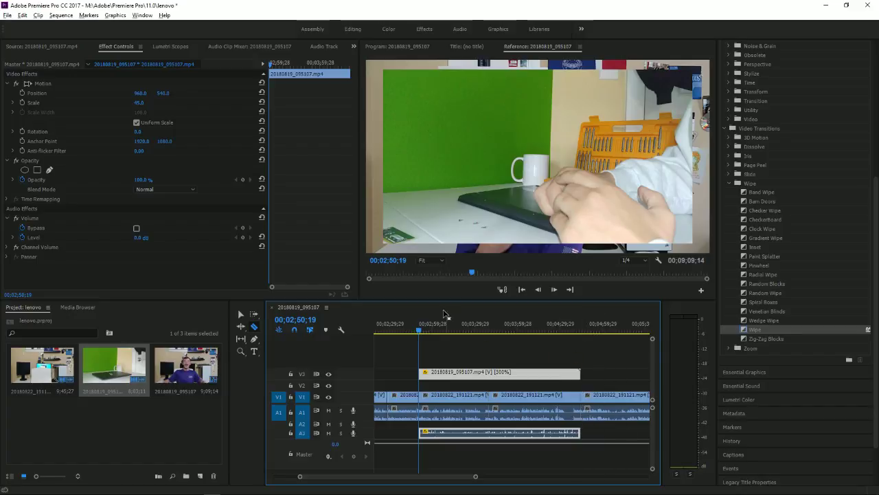
pyautogui.click(241, 314)
# Shorten the laptop clip so that it ends at 00;03;10;23
pyautogui.moveTo(421, 333); pyautogui.dragTo(525, 333)
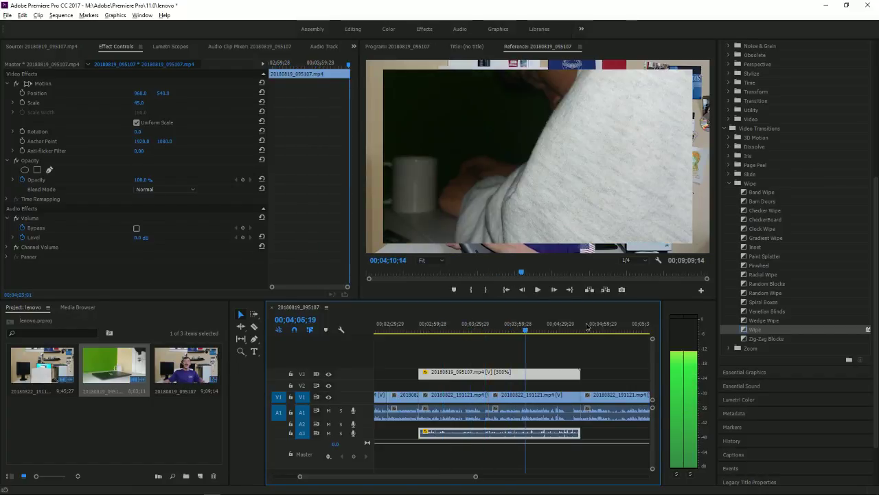
pyautogui.click(463, 333)
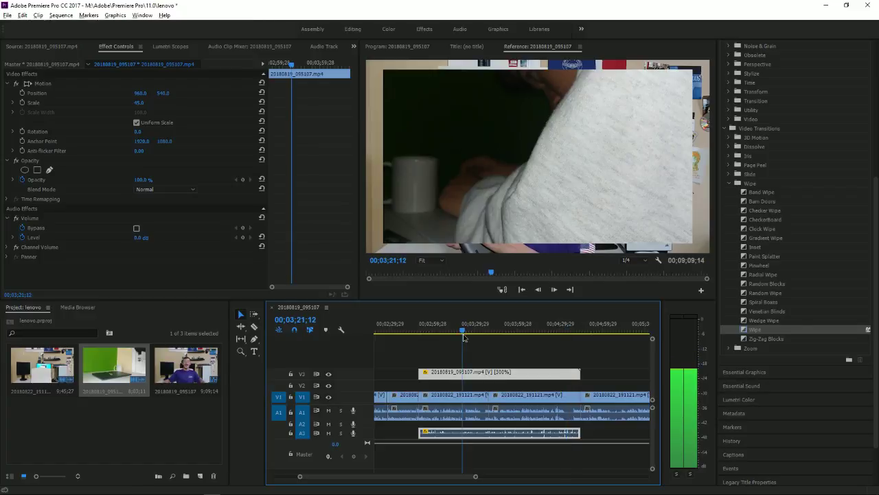
pyautogui.moveTo(464, 337); pyautogui.dragTo(447, 333)
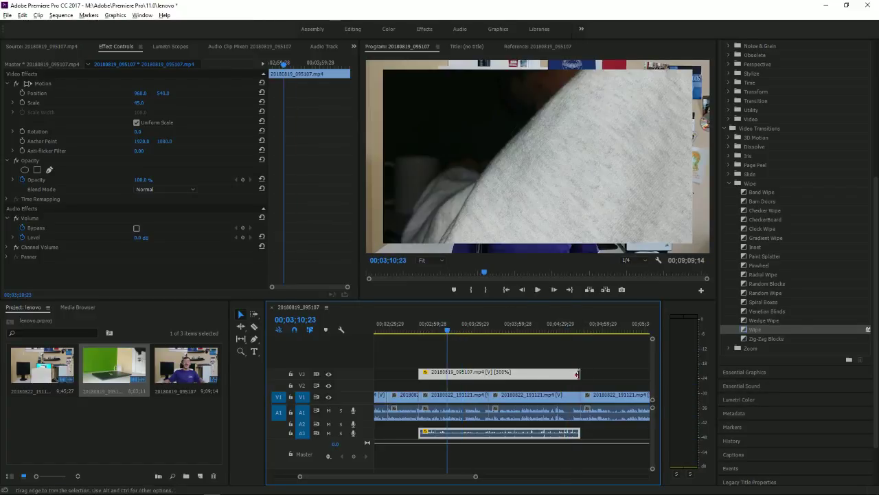
pyautogui.moveTo(577, 373); pyautogui.dragTo(448, 377)
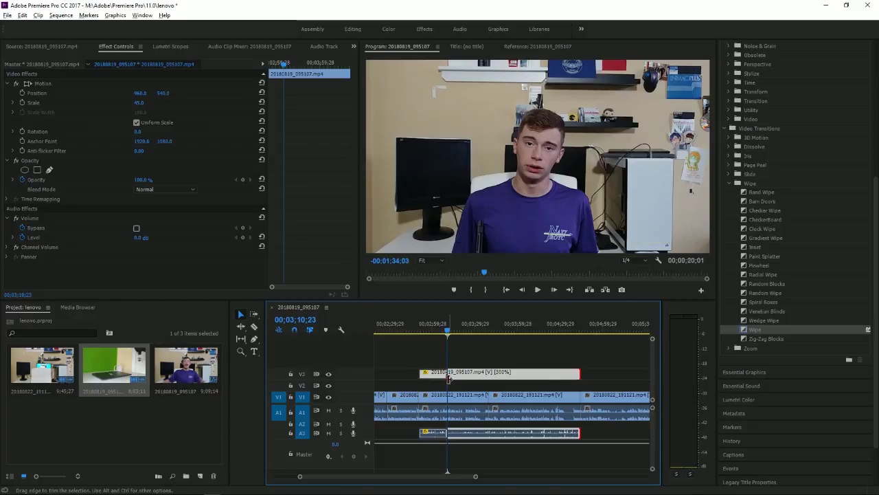
# Play the overlay from the laptop clip's start and trim the clip's end to 00;03;05;13
pyautogui.click(419, 329)
pyautogui.press('space')
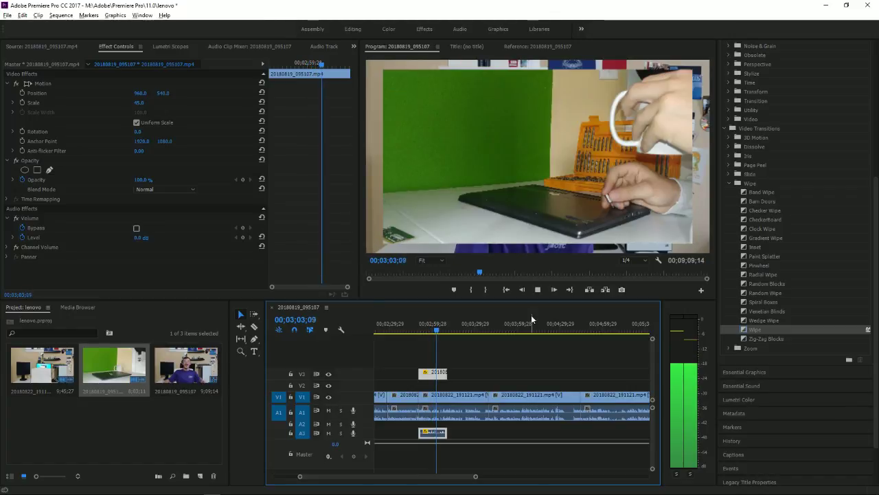
pyautogui.click(538, 291)
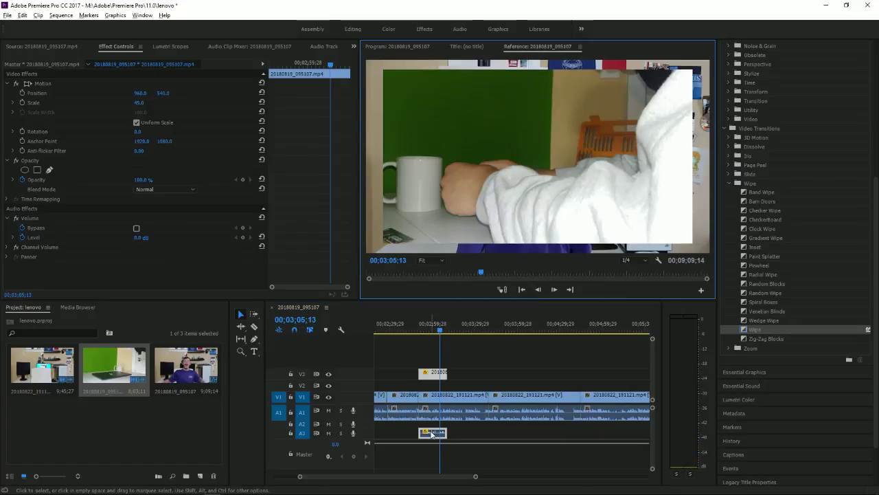
pyautogui.click(448, 372)
pyautogui.moveTo(445, 371); pyautogui.dragTo(439, 372)
# Unlink the laptop clip's audio from its video and delete the audio
pyautogui.click(424, 445)
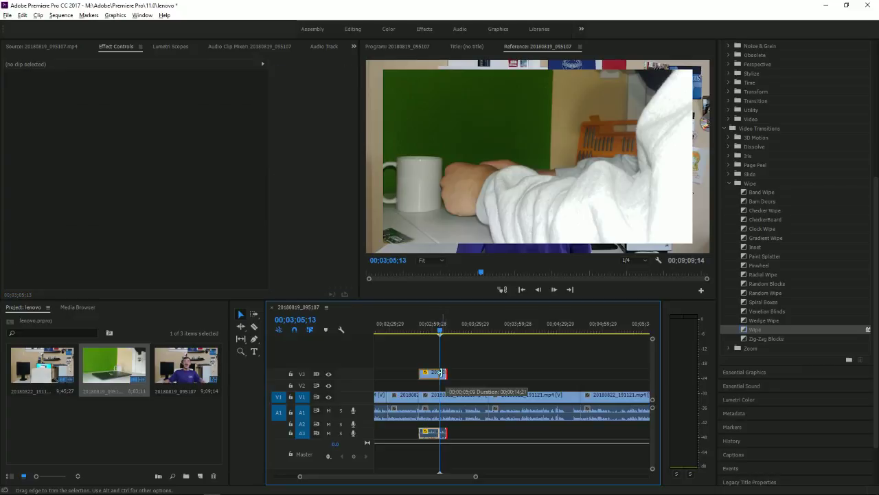
pyautogui.rightClick(426, 437)
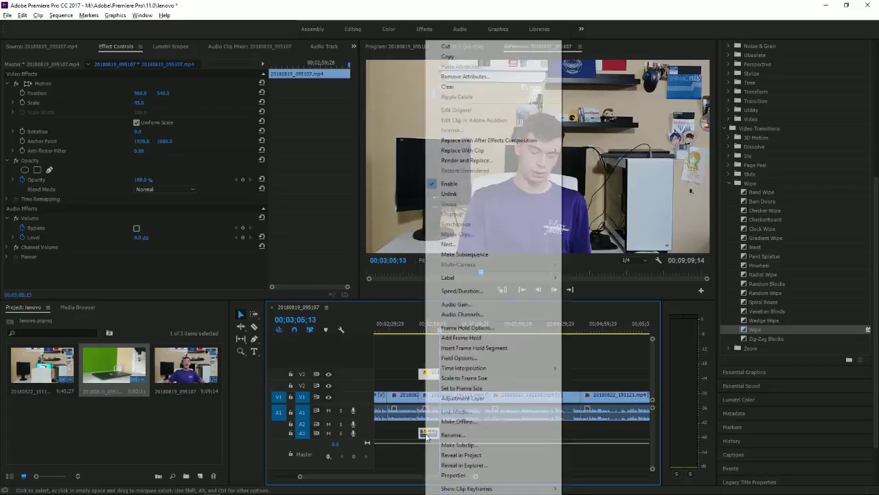
pyautogui.click(460, 195)
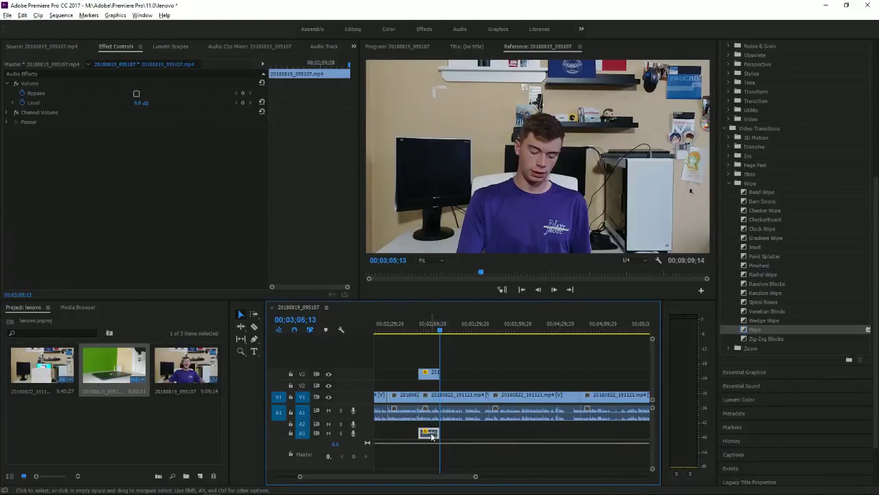
pyautogui.press('Delete')
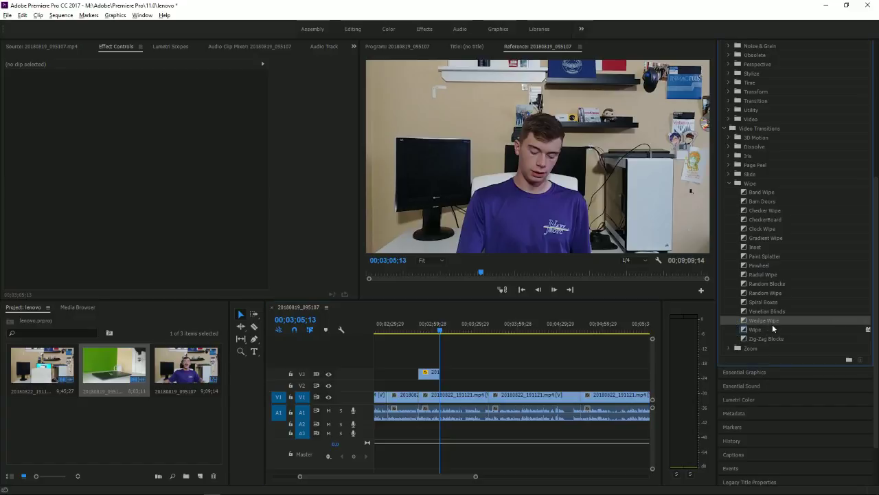
# Add the Wipe video transition to both the start and the end of the laptop clip
pyautogui.moveTo(768, 329); pyautogui.dragTo(542, 403)
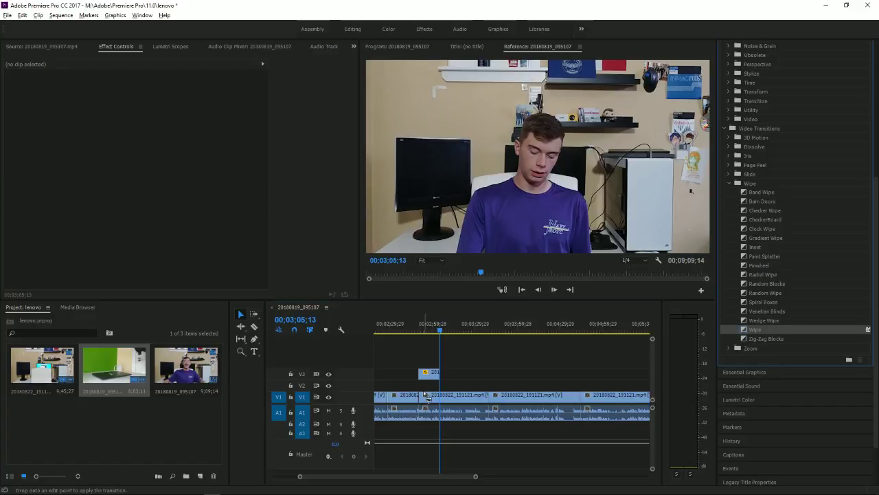
pyautogui.moveTo(424, 377); pyautogui.dragTo(423, 377)
# Split the speaker footage at the laptop clip's end and apply Camera Blur to the segment beneath the laptop clip
pyautogui.scroll(5, 807, 158)
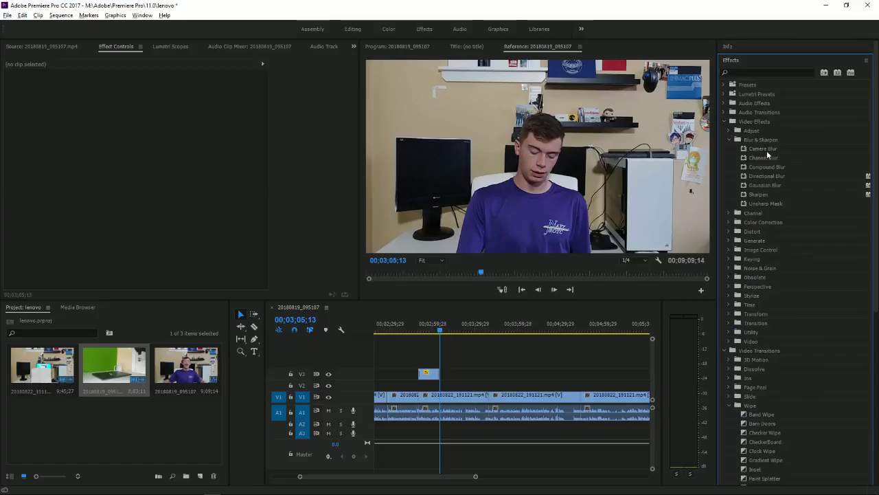
pyautogui.click(767, 153)
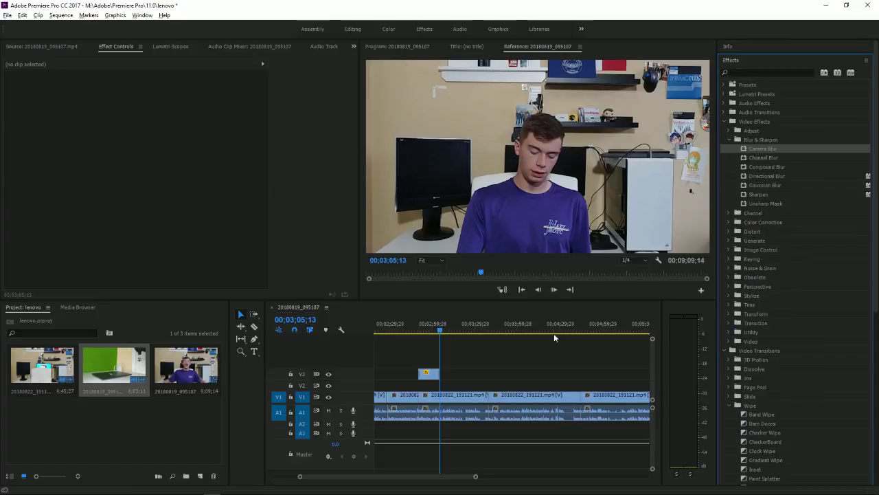
pyautogui.press('=')
pyautogui.press('=')
pyautogui.press('=')
pyautogui.press('=')
pyautogui.press('=')
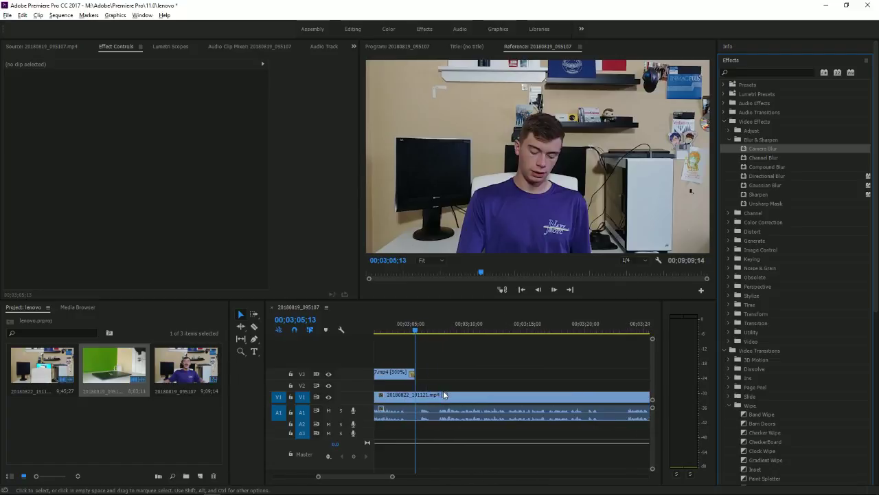
pyautogui.click(254, 326)
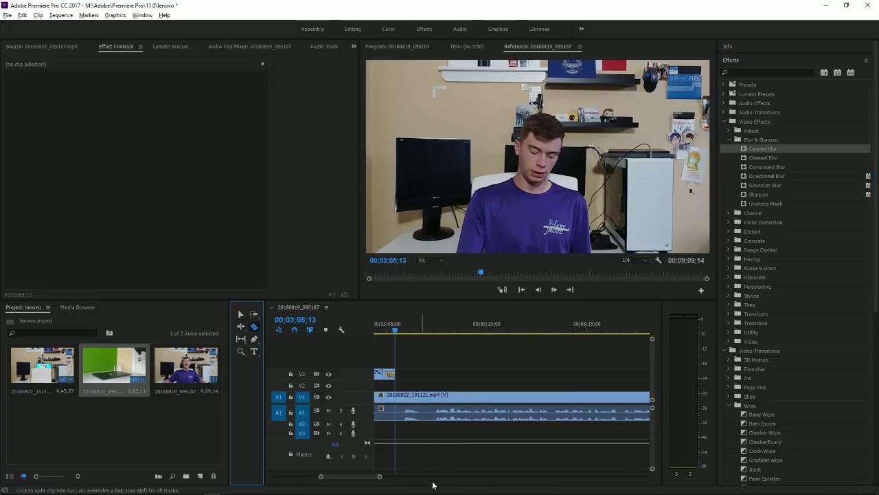
pyautogui.click(395, 406)
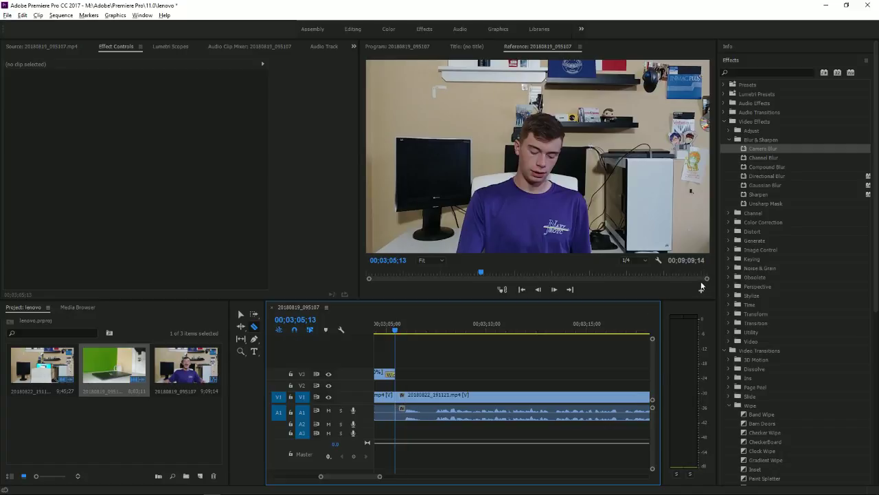
pyautogui.scroll(5, 605, 407)
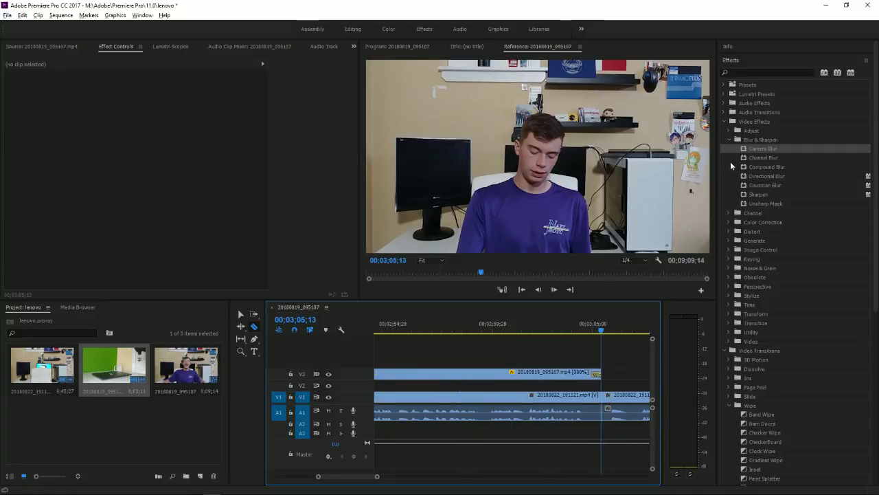
pyautogui.moveTo(743, 149); pyautogui.dragTo(495, 397)
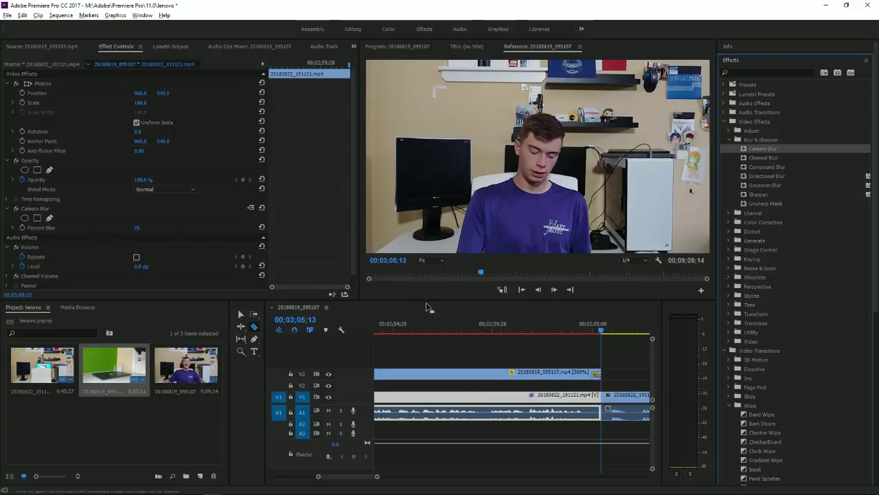
# Play the sequence from 00;02;49;14 to check the laptop clip's opening wipe and the blurred background
pyautogui.scroll(-4, 426, 330)
pyautogui.click(411, 325)
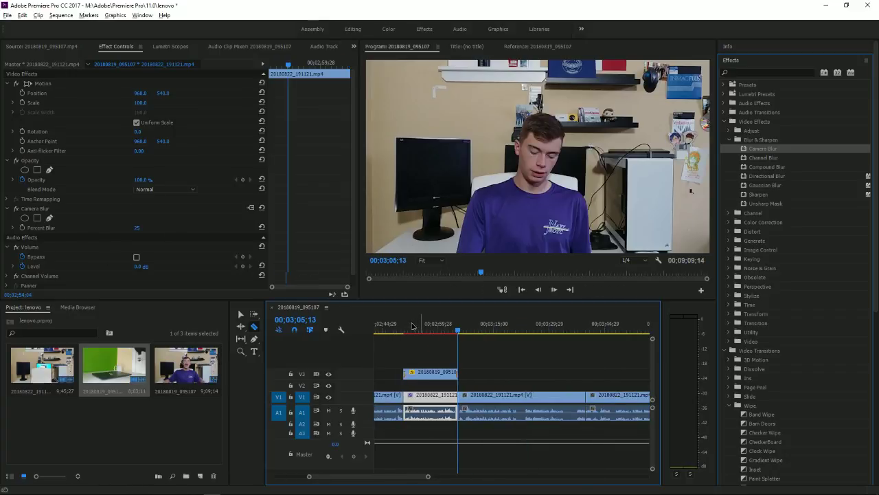
pyautogui.moveTo(411, 326); pyautogui.dragTo(400, 330)
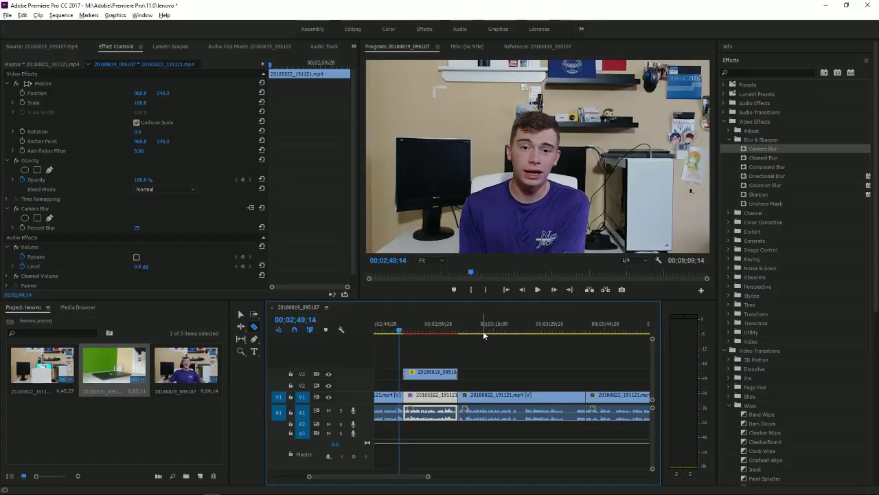
pyautogui.click(538, 291)
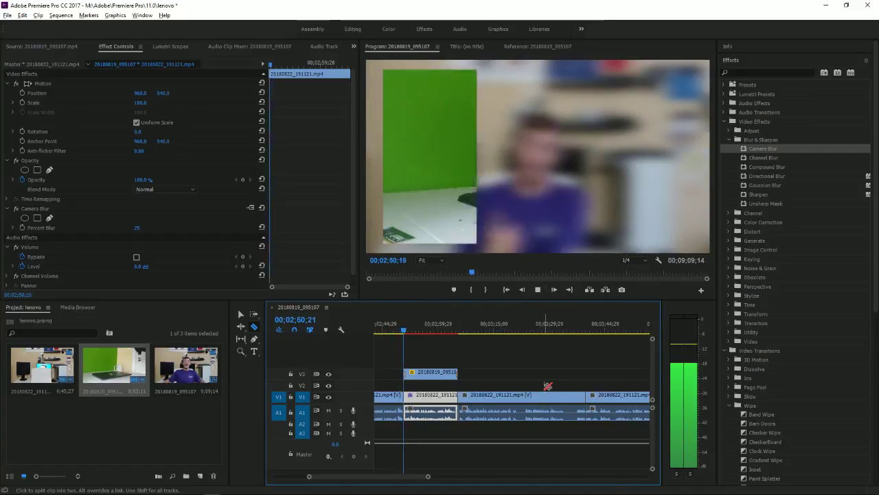
pyautogui.press('space')
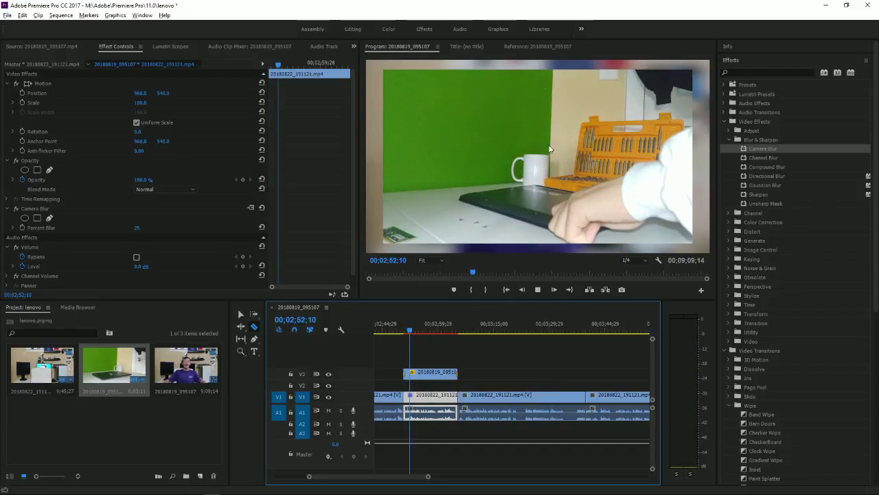
pyautogui.press('space')
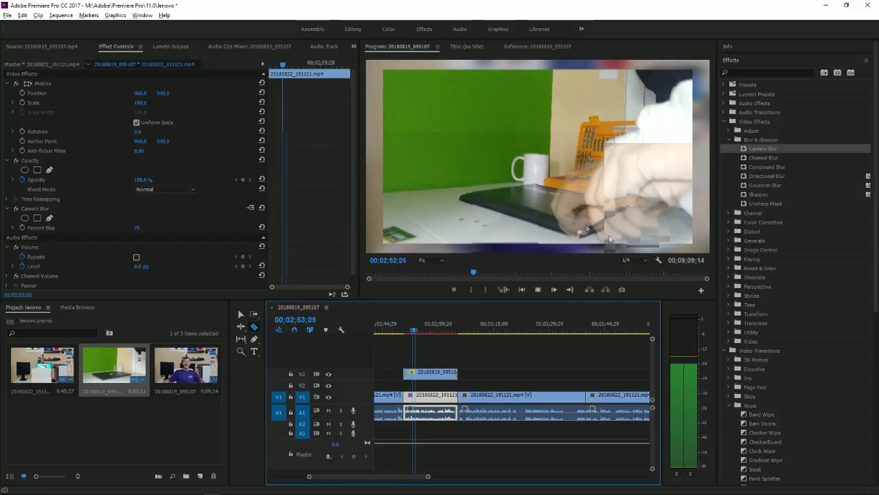
pyautogui.press('space')
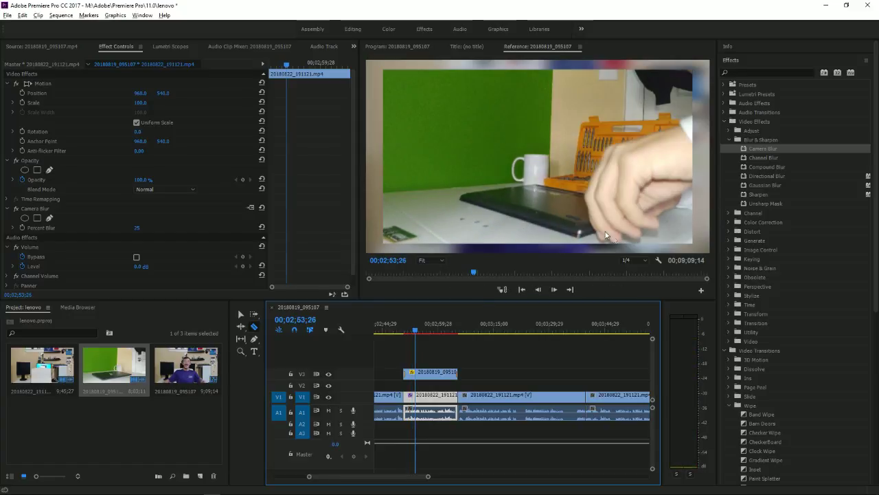
# Play the speaker footage following the laptop overlay and trim that clip's start to about 00;03;22
pyautogui.click(246, 315)
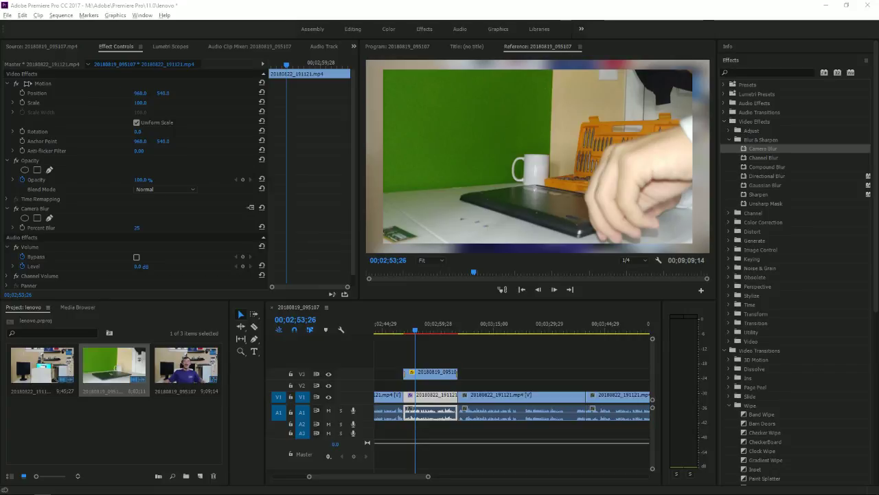
pyautogui.click(246, 412)
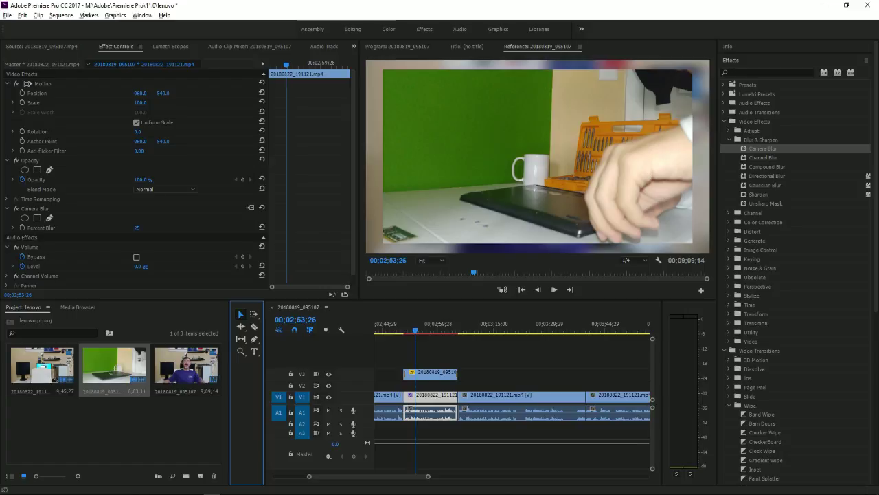
pyautogui.press('Return')
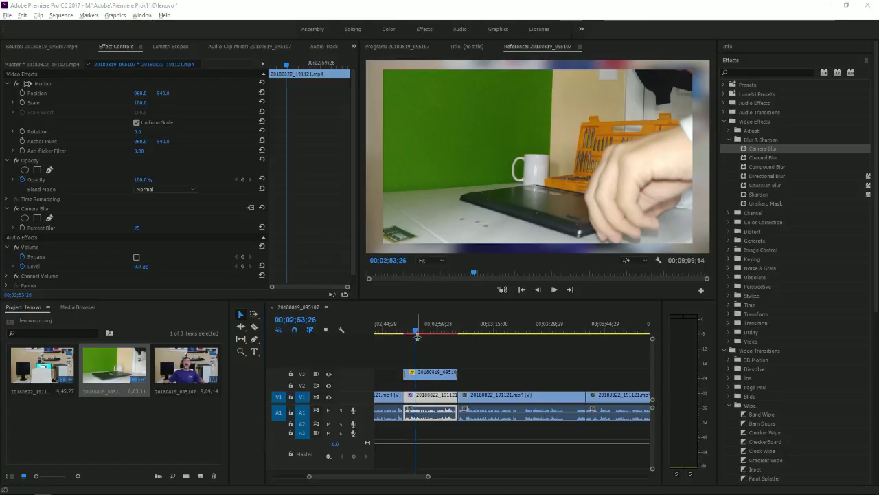
pyautogui.moveTo(416, 331); pyautogui.dragTo(461, 344)
pyautogui.press('space')
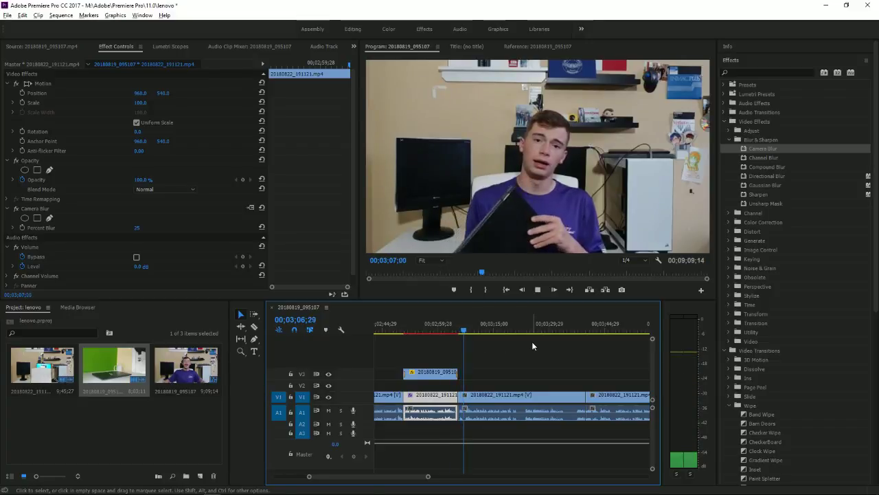
pyautogui.press('=')
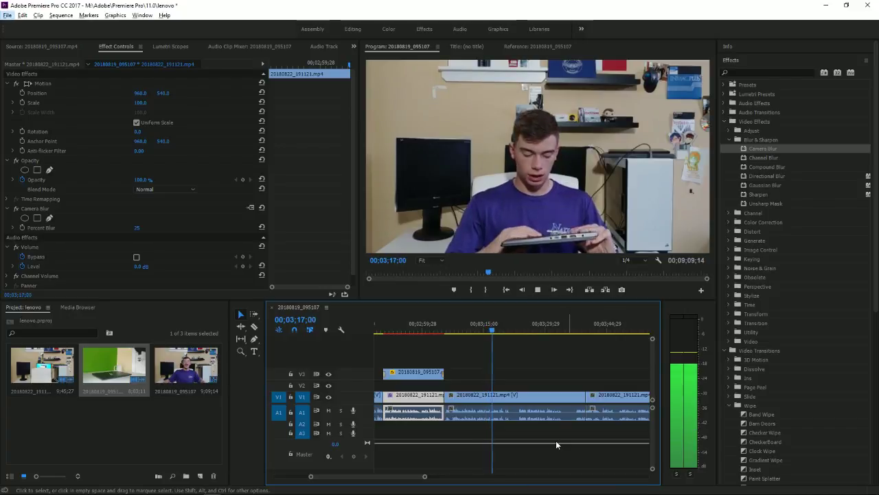
pyautogui.press('=')
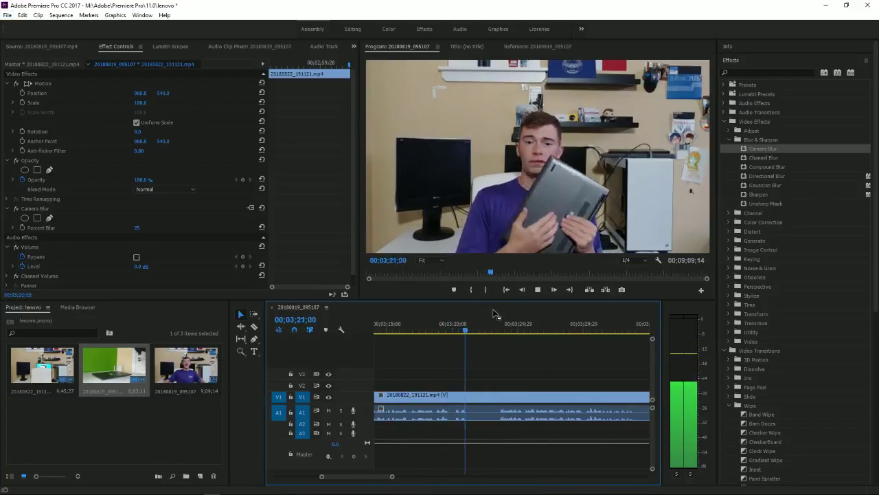
pyautogui.press('-')
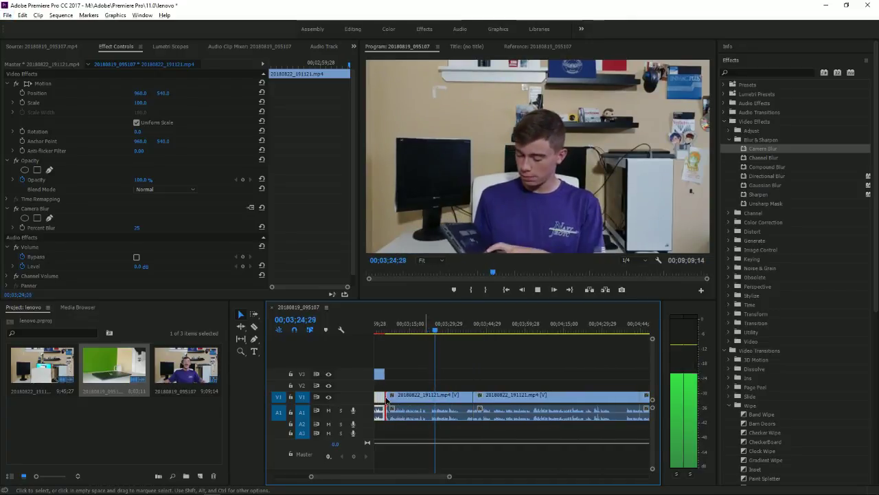
pyautogui.moveTo(387, 397); pyautogui.dragTo(430, 381)
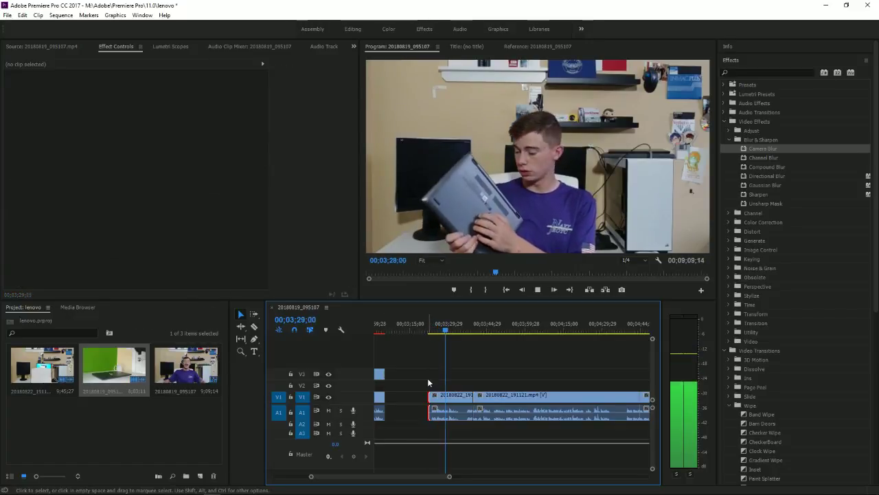
# Stop playback and ripple-delete the empty gap in the speaker footage just after the laptop overlay
pyautogui.keyDown('alt'); pyautogui.scroll(3, 435, 411); pyautogui.keyUp('alt')
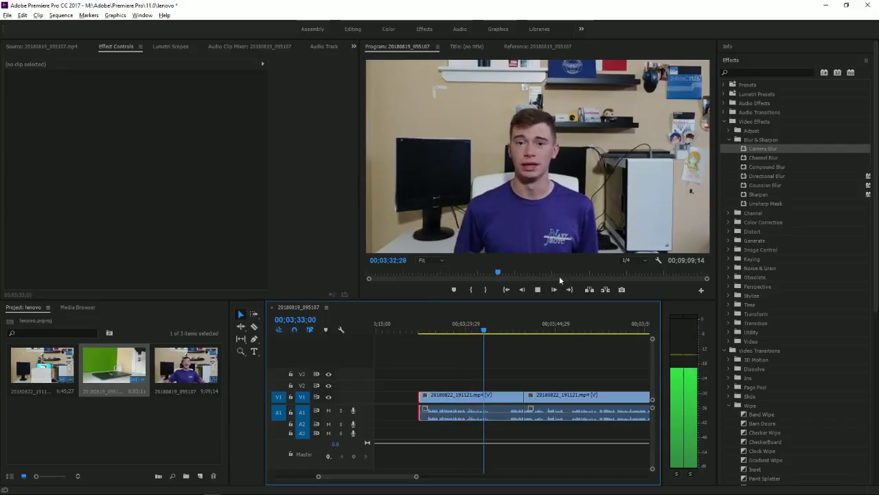
pyautogui.click(538, 289)
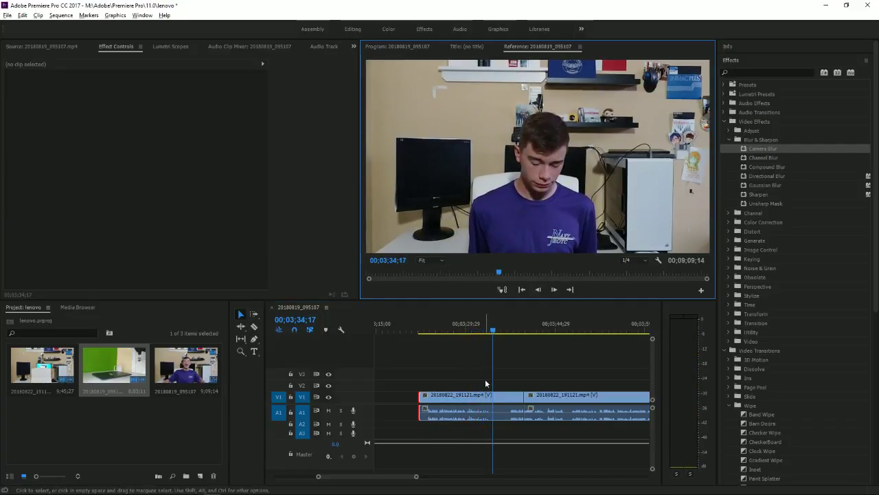
pyautogui.keyDown('alt'); pyautogui.scroll(-3, 465, 409); pyautogui.keyUp('alt')
pyautogui.click(433, 397)
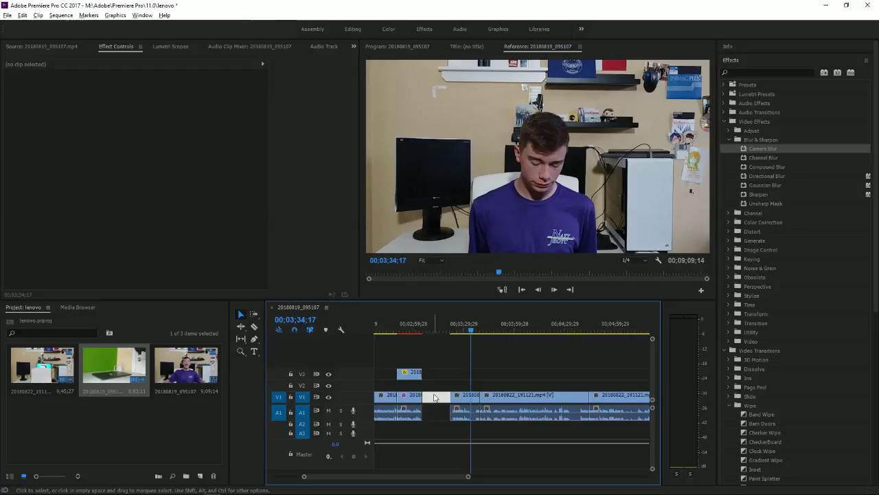
pyautogui.press('Delete')
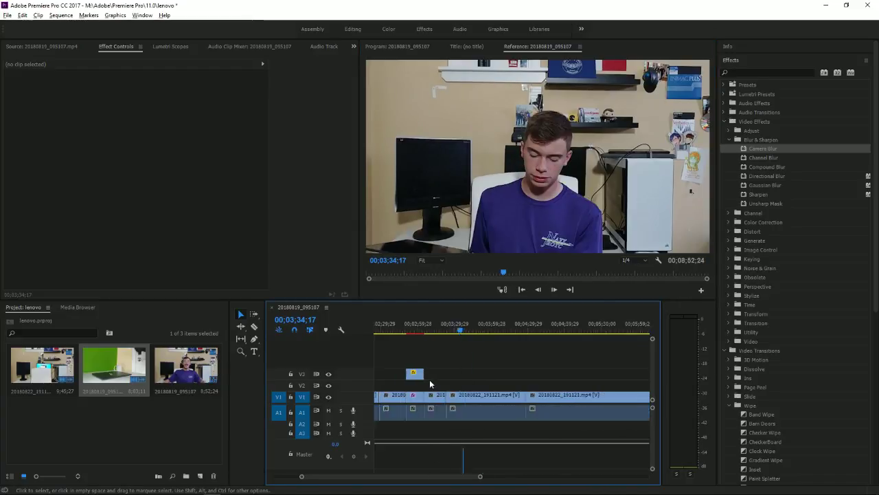
pyautogui.keyDown('alt'); pyautogui.scroll(-3, 429, 379); pyautogui.keyUp('alt')
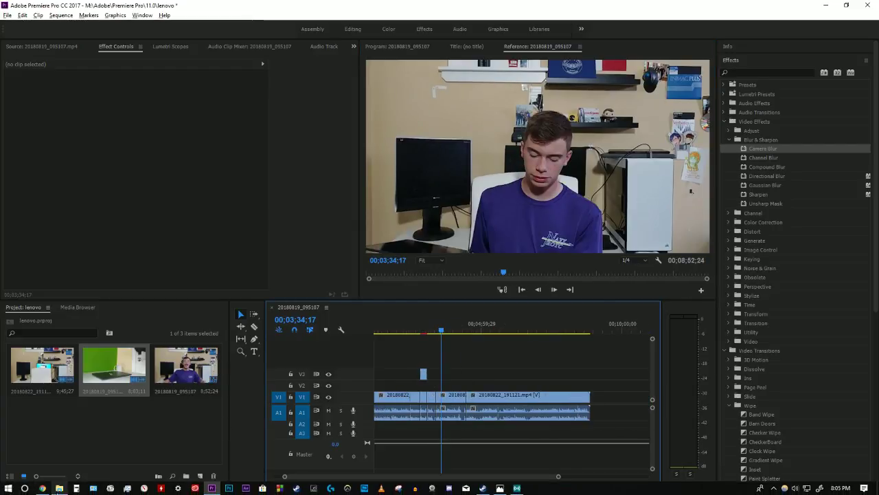
# Switch to File Explorer and look through the aaa folder and the D: drive for the welcome graphic
pyautogui.click(60, 488)
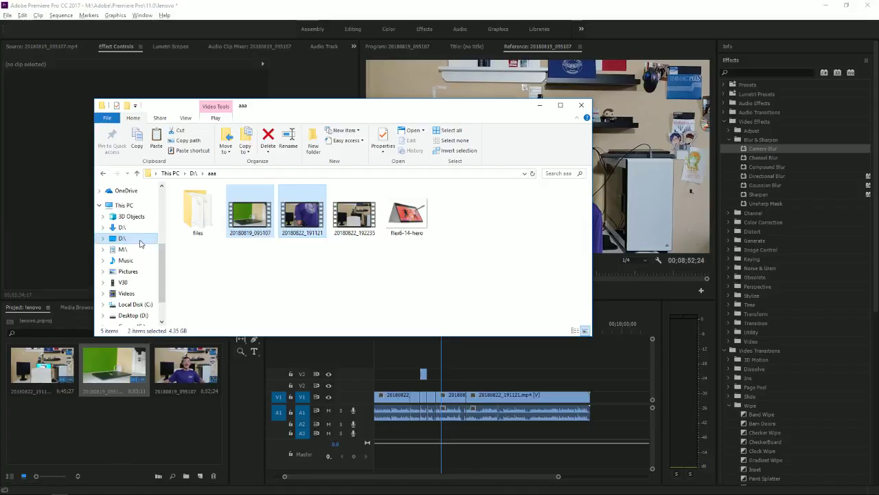
pyautogui.click(139, 241)
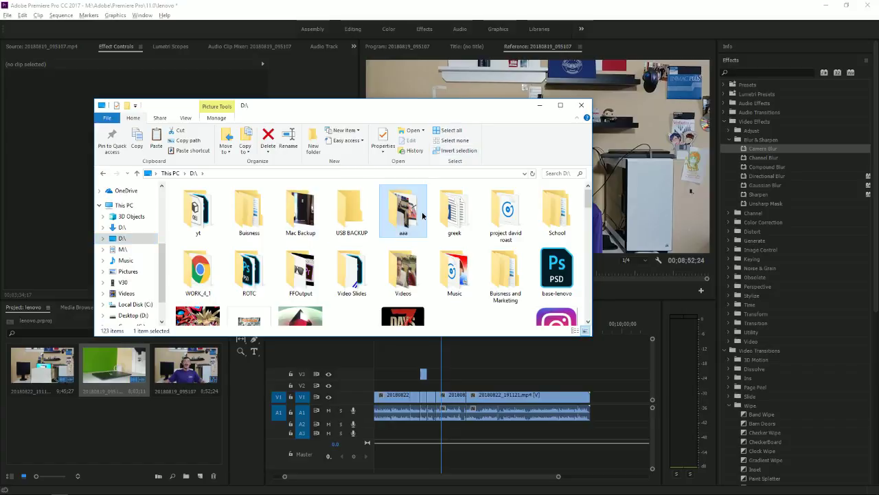
pyautogui.doubleClick(423, 216)
pyautogui.click(193, 173)
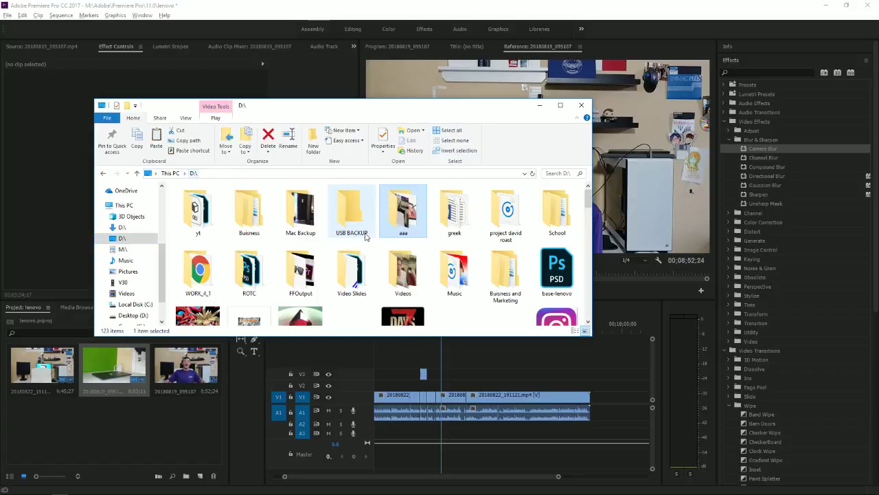
pyautogui.scroll(-5, 366, 235)
pyautogui.scroll(-1, 366, 236)
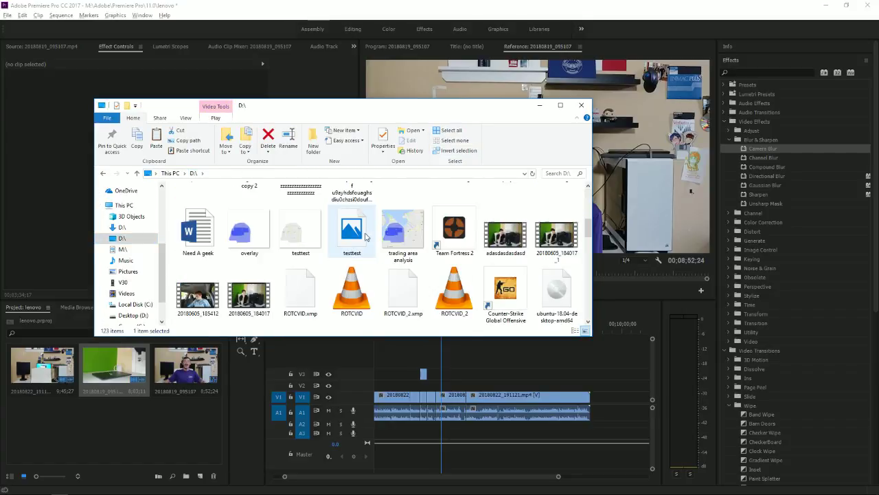
pyautogui.scroll(-3, 367, 236)
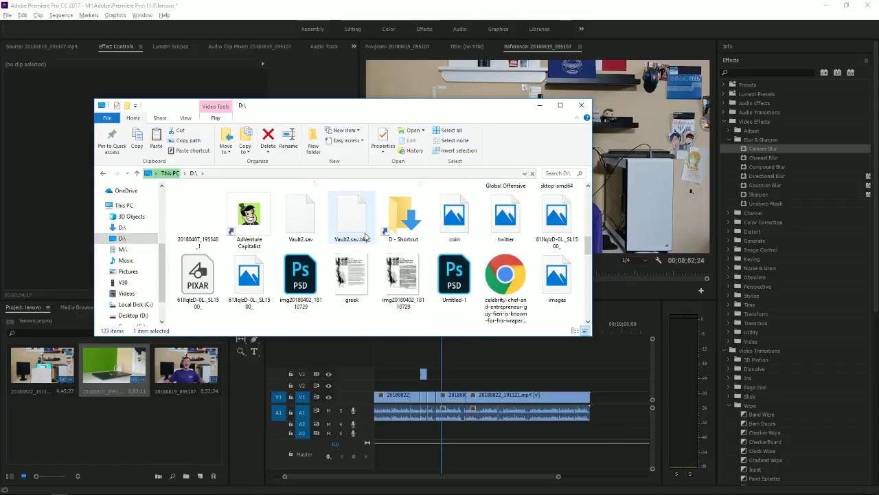
pyautogui.scroll(-1, 366, 235)
pyautogui.scroll(-2, 366, 237)
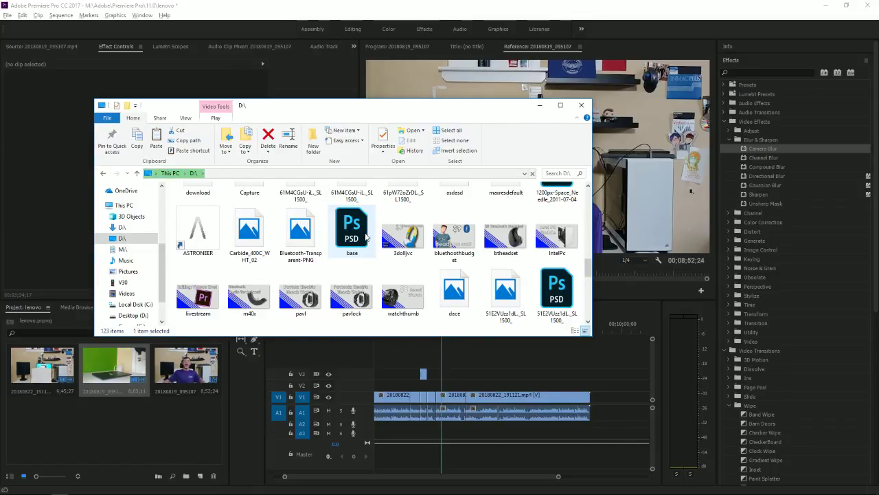
pyautogui.scroll(-1, 361, 258)
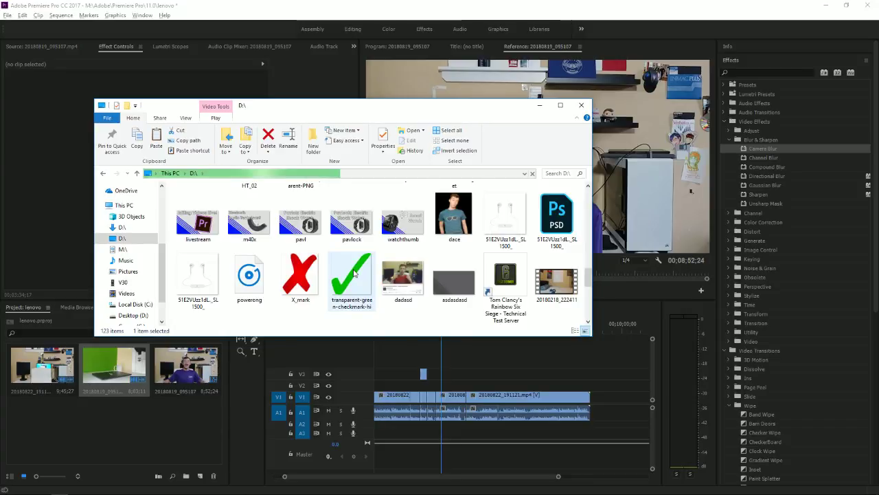
pyautogui.scroll(-4, 453, 292)
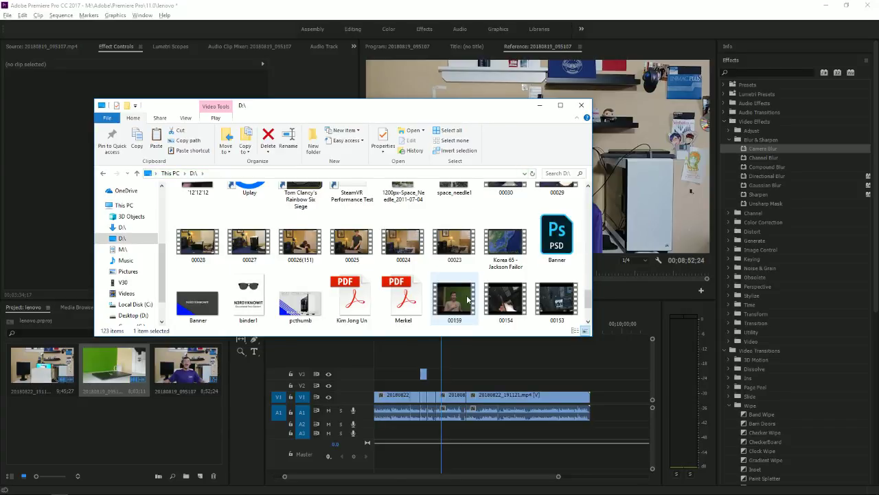
pyautogui.scroll(-1, 467, 299)
pyautogui.scroll(6, 467, 299)
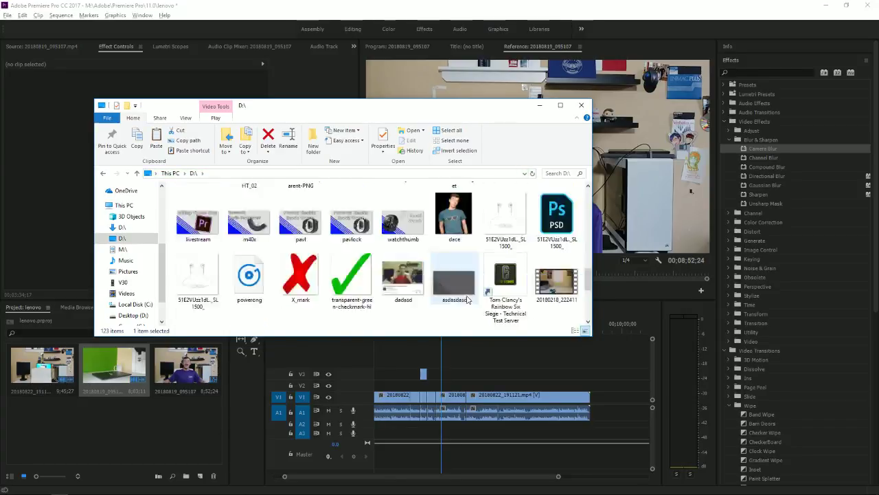
pyautogui.scroll(6, 437, 294)
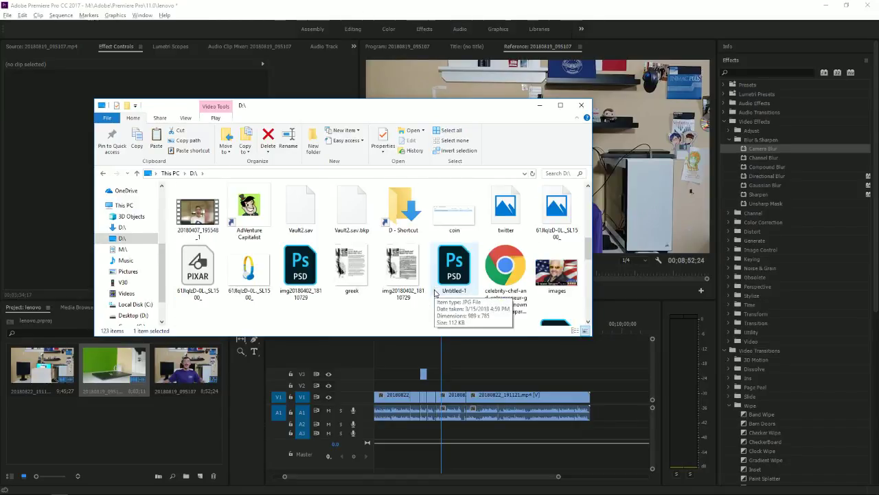
pyautogui.scroll(3, 435, 284)
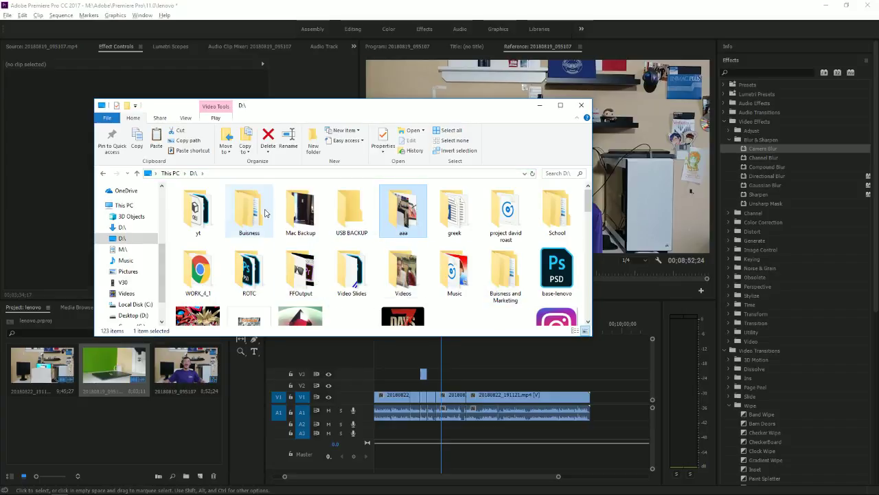
# Import welcome.png from the yt folder on the D: drive into the lenovo project and return to Premiere Pro
pyautogui.doubleClick(177, 210)
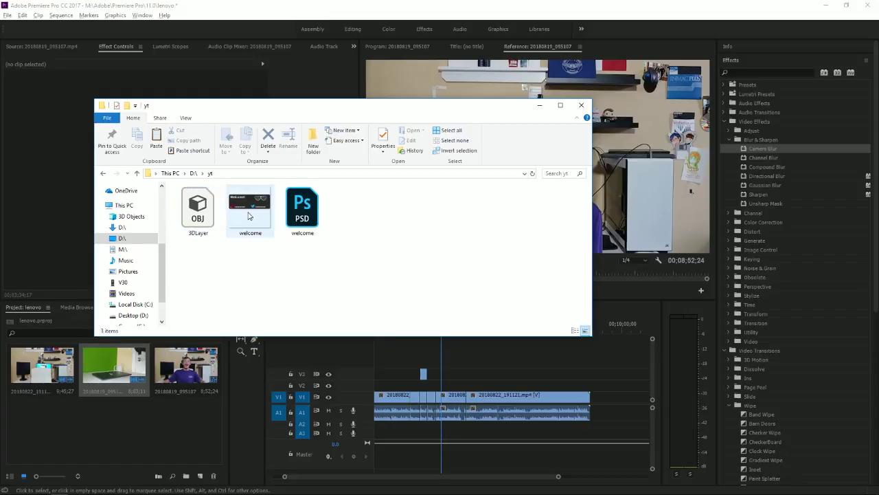
pyautogui.moveTo(250, 212); pyautogui.dragTo(188, 429)
pyautogui.moveTo(68, 390); pyautogui.dragTo(67, 392)
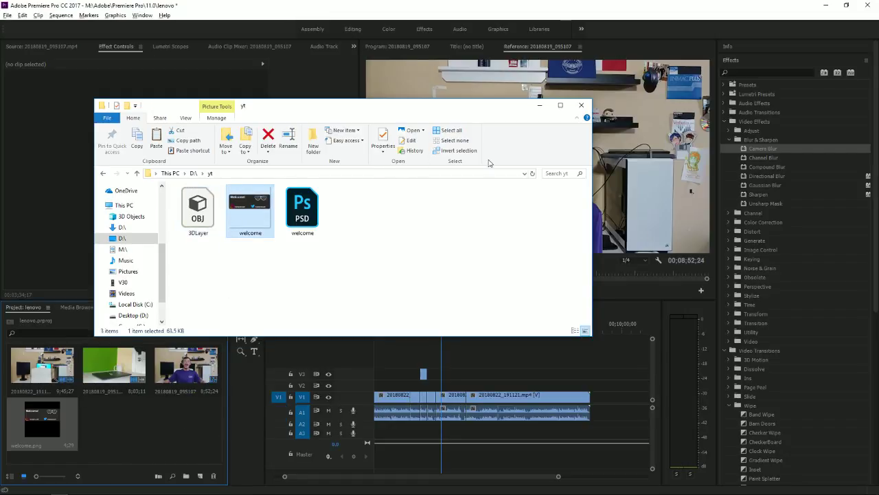
pyautogui.click(540, 106)
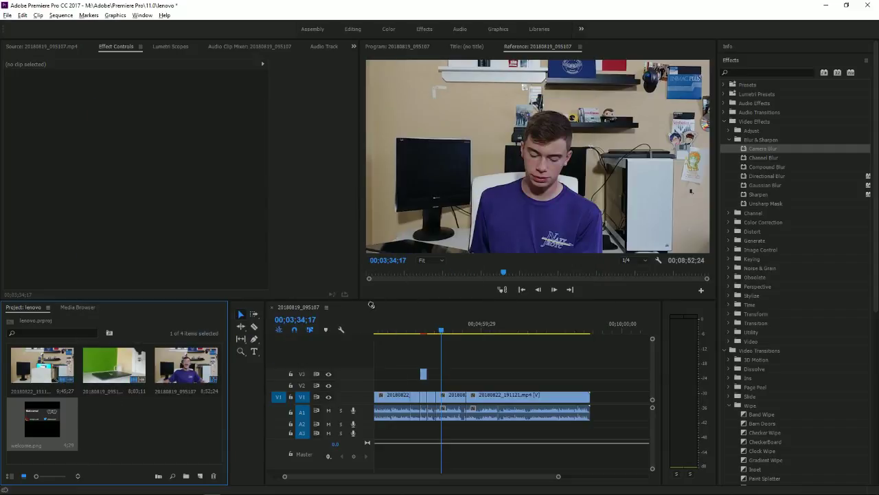
# Place welcome.png on the track directly above the speaker footage, starting at 00;03;34;17
pyautogui.moveTo(371, 305); pyautogui.dragTo(446, 387)
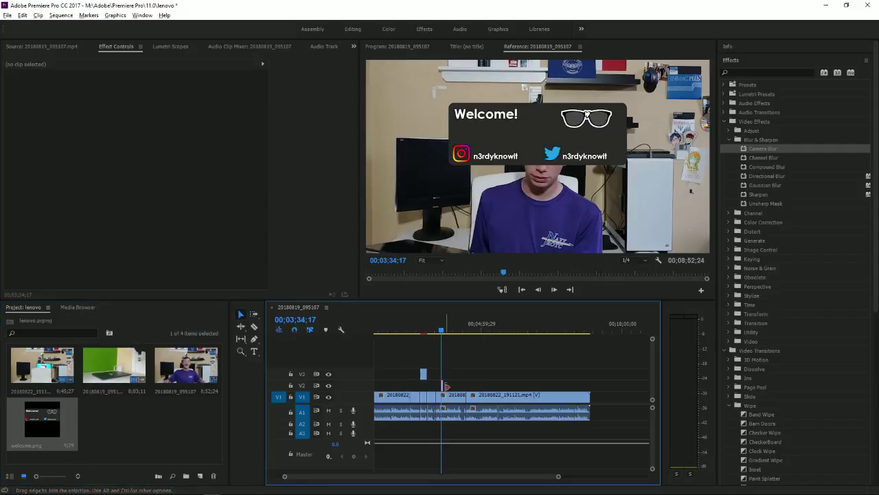
pyautogui.click(531, 130)
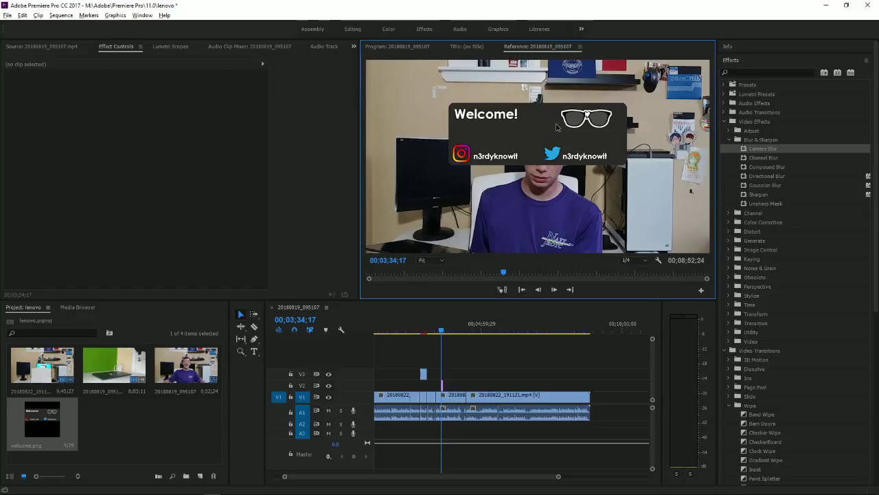
pyautogui.keyDown('alt'); pyautogui.scroll(3, 459, 426); pyautogui.keyUp('alt')
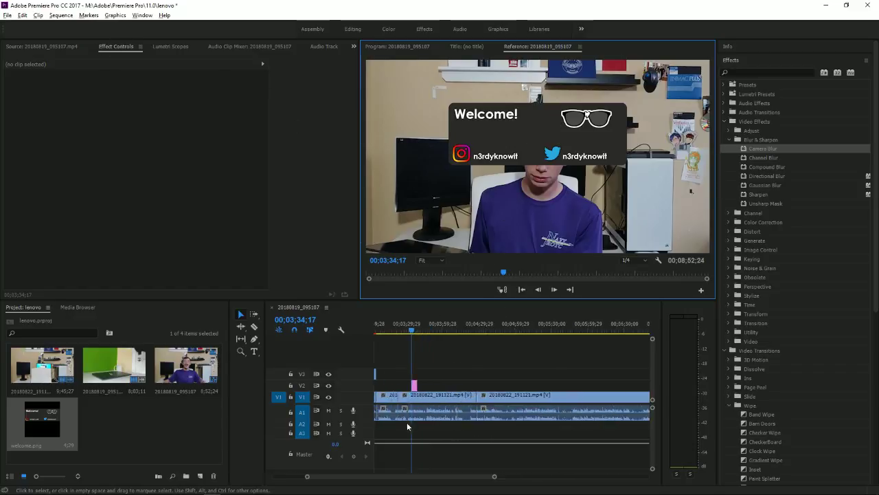
# Move the welcome graphic to the frame's lower-left corner at about 331, 1022 and set its scale to about 59
pyautogui.click(413, 382)
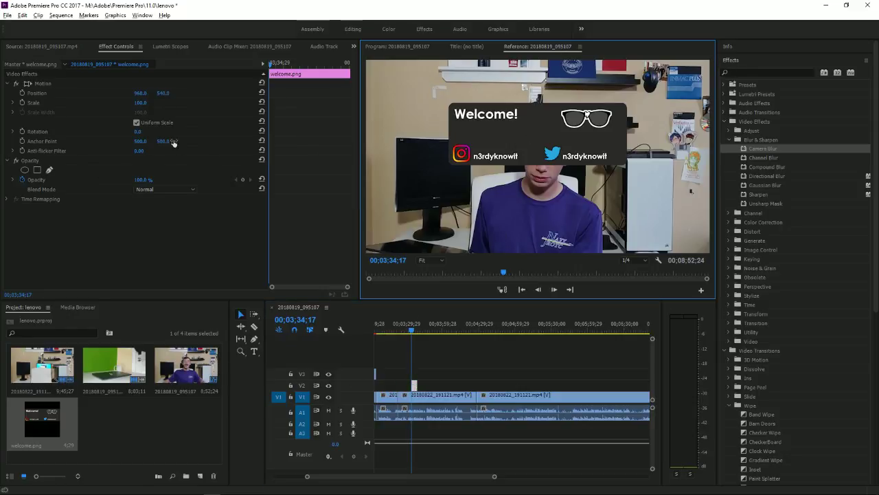
pyautogui.moveTo(140, 92); pyautogui.dragTo(220, 94)
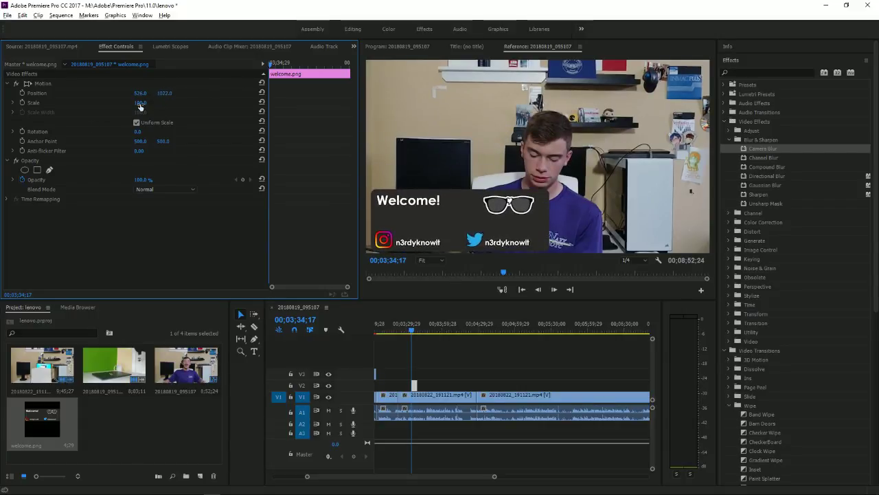
pyautogui.moveTo(140, 103); pyautogui.dragTo(119, 93)
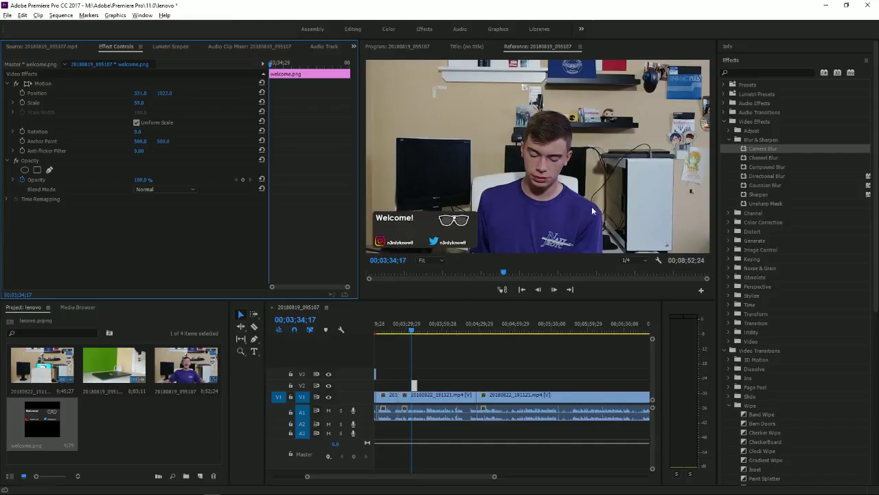
# Add the Wipe video transition to both the start and the end of the welcome graphic
pyautogui.click(749, 406)
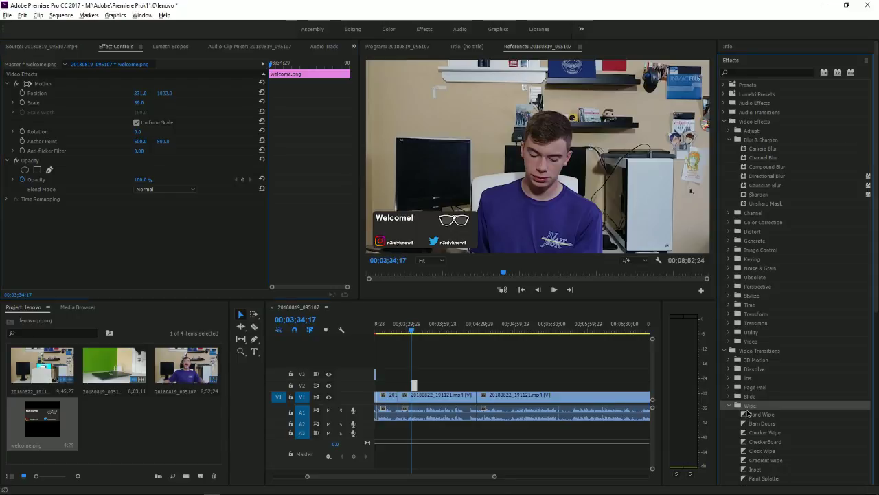
pyautogui.scroll(-6, 749, 405)
pyautogui.moveTo(754, 334); pyautogui.dragTo(447, 385)
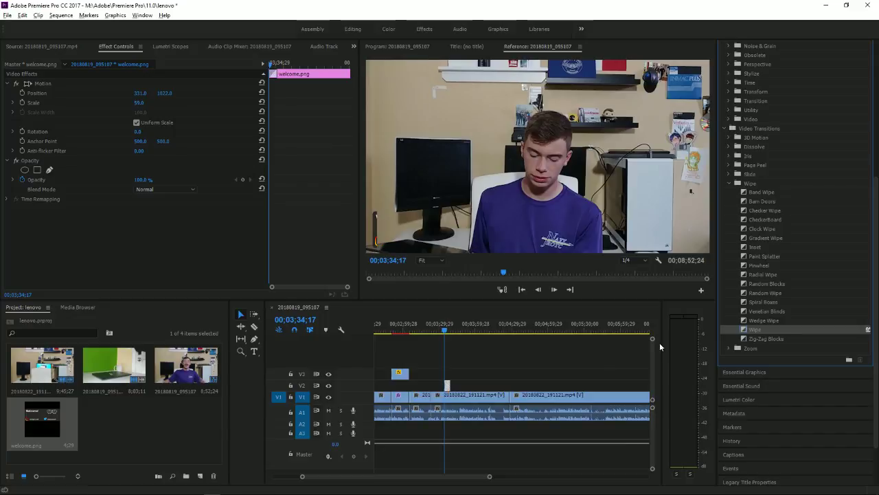
# Play the sequence across the welcome graphic to check its placement and its opening and closing wipes
pyautogui.click(441, 333)
pyautogui.press('space')
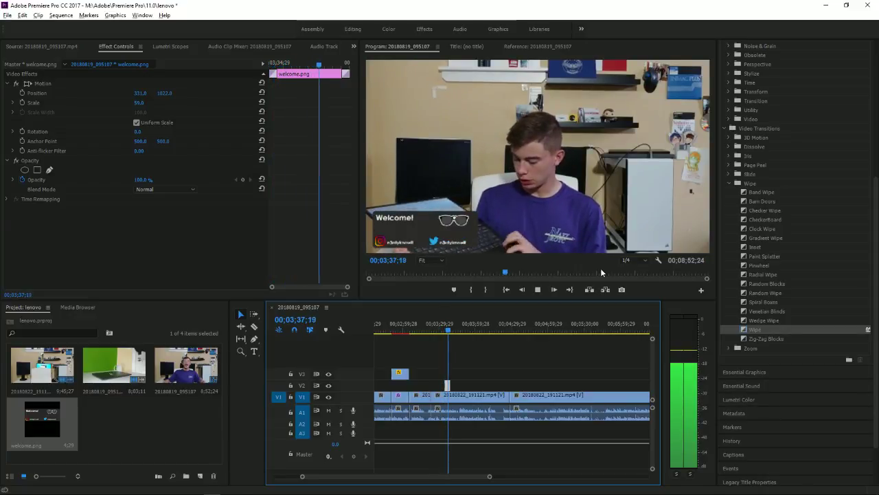
pyautogui.press('space')
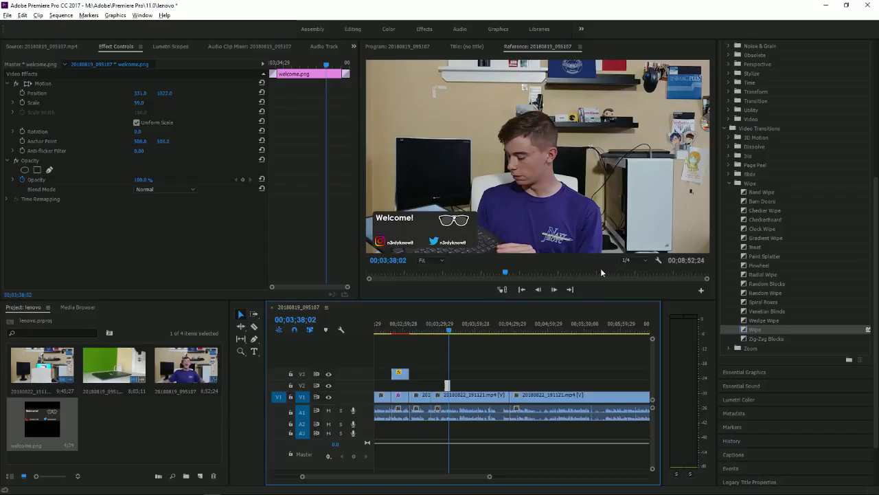
pyautogui.press('space')
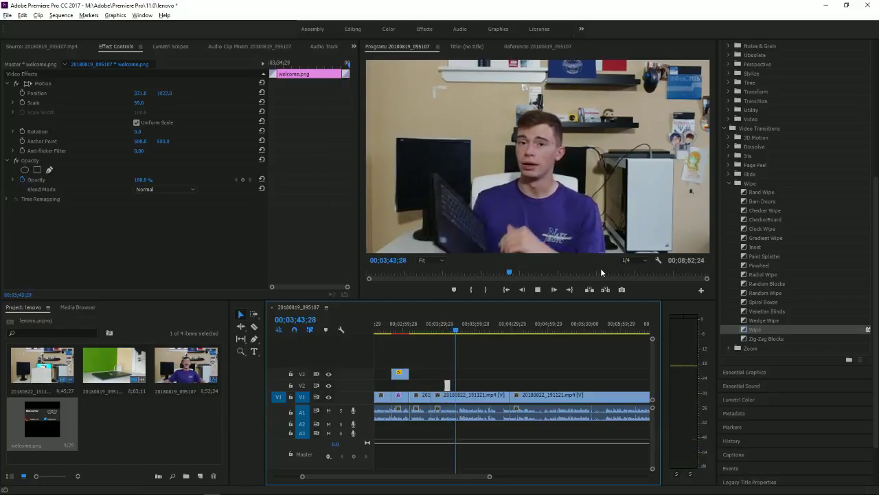
# Play the speaker footage following the welcome graphic to find a cut point and split the clip at 00;04;09;08
pyautogui.scroll(3, 485, 389)
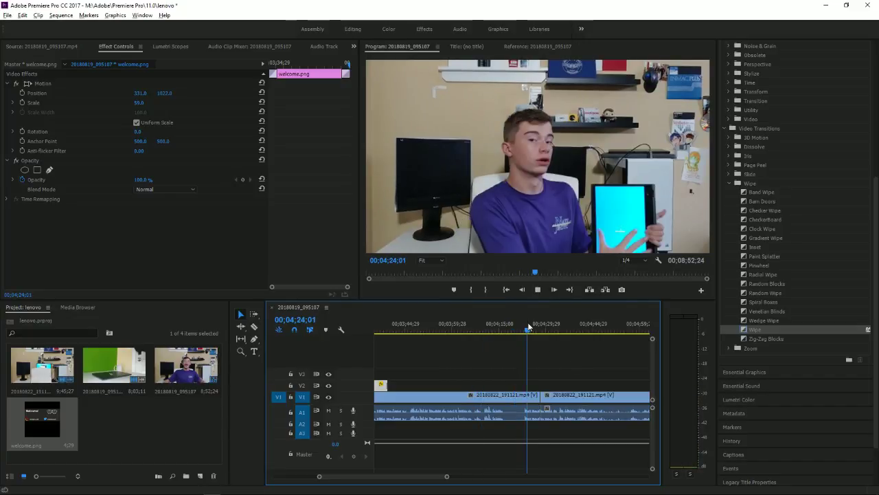
pyautogui.click(463, 329)
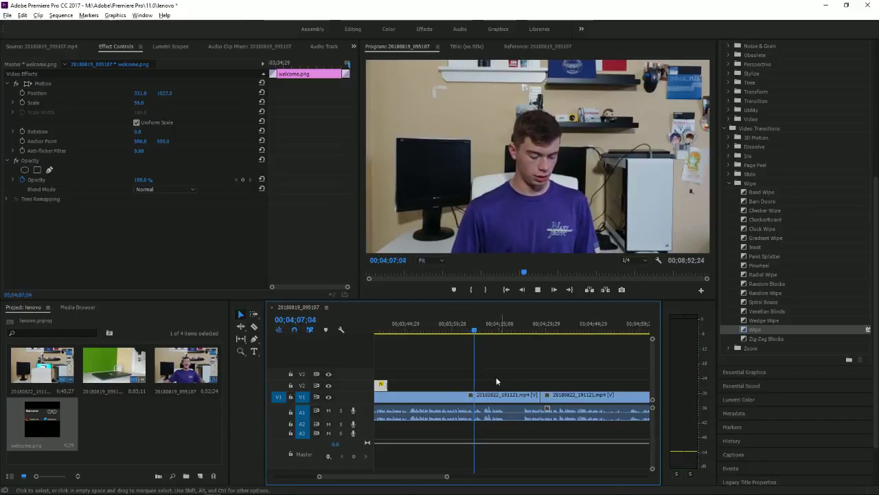
pyautogui.click(420, 328)
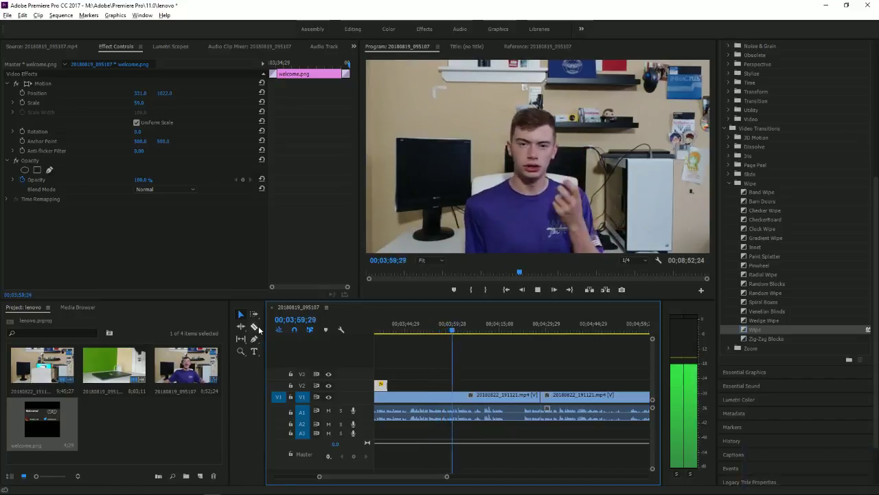
pyautogui.press('space')
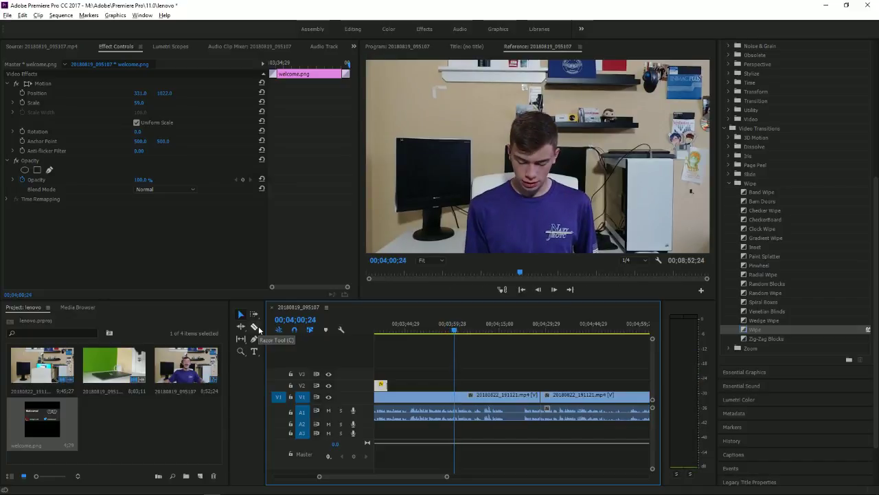
pyautogui.press('space')
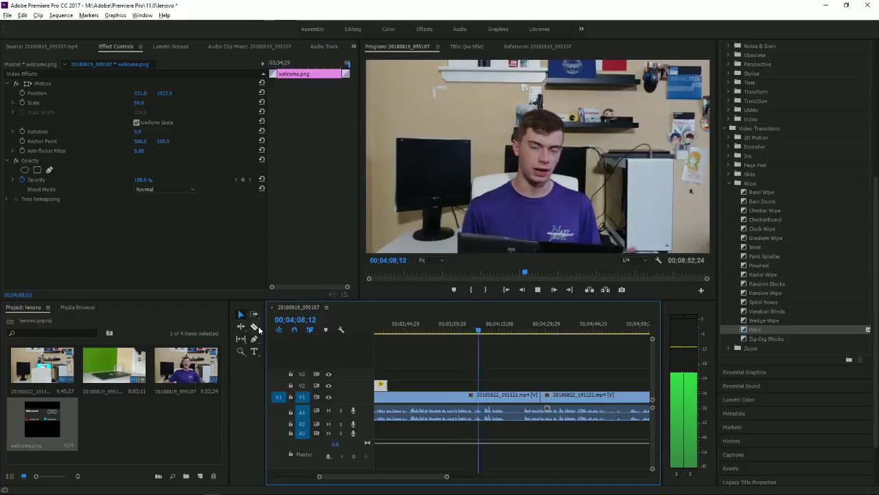
pyautogui.press('space')
pyautogui.click(255, 327)
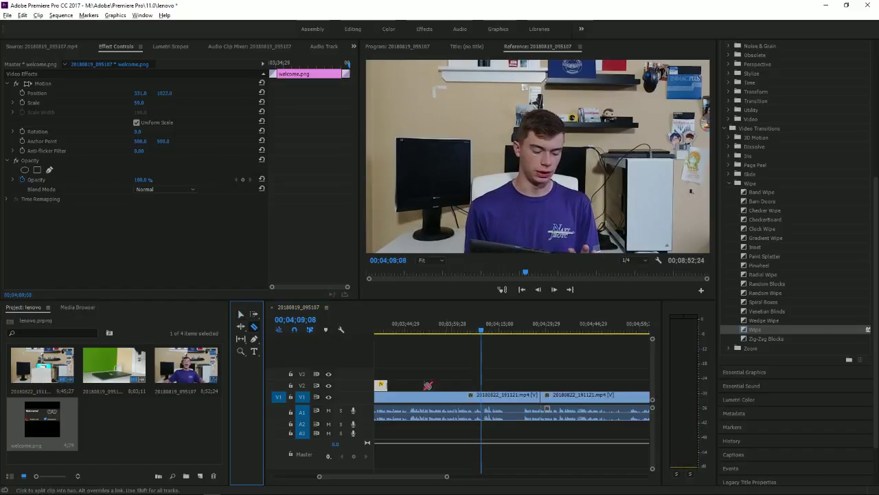
pyautogui.click(484, 396)
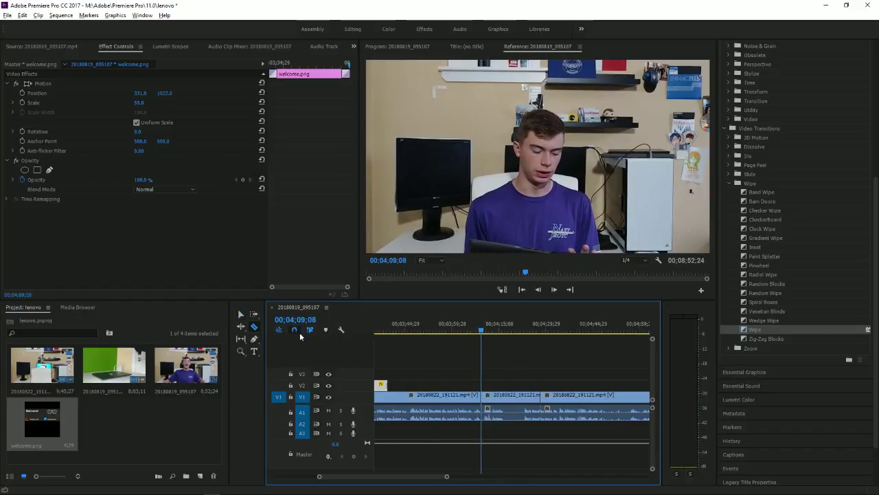
# Trim the start of the speaker clip after the cut to about 00;04;22 and close the gap this leaves
pyautogui.click(242, 315)
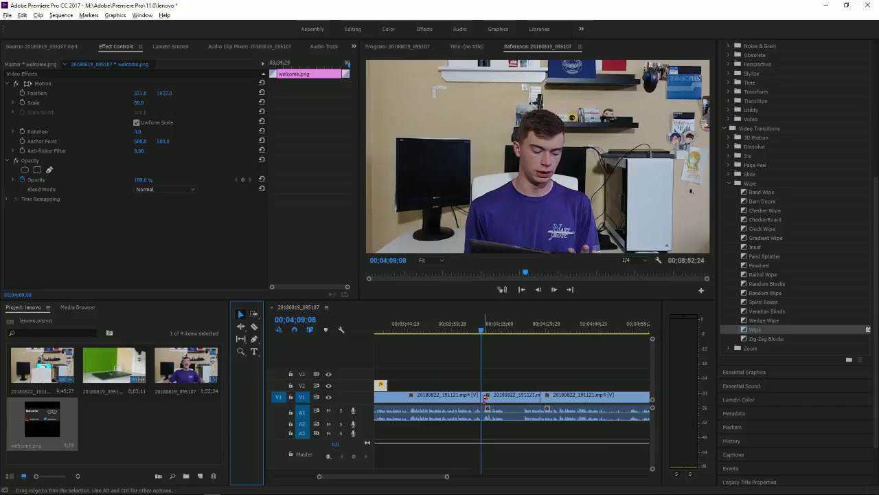
pyautogui.moveTo(485, 397); pyautogui.dragTo(527, 413)
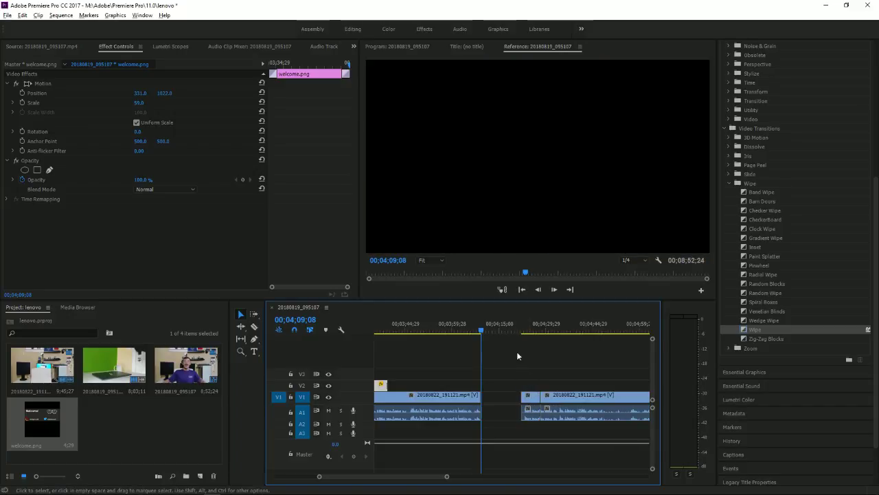
pyautogui.click(527, 331)
pyautogui.press('space')
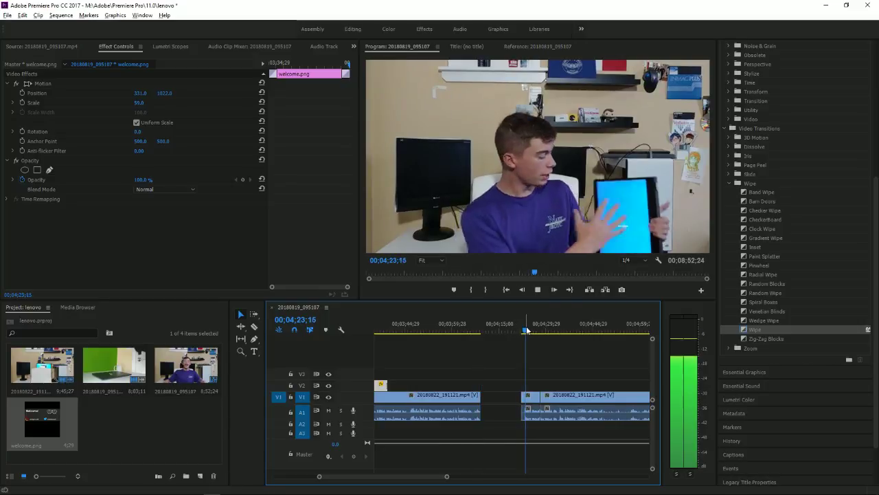
pyautogui.click(513, 397)
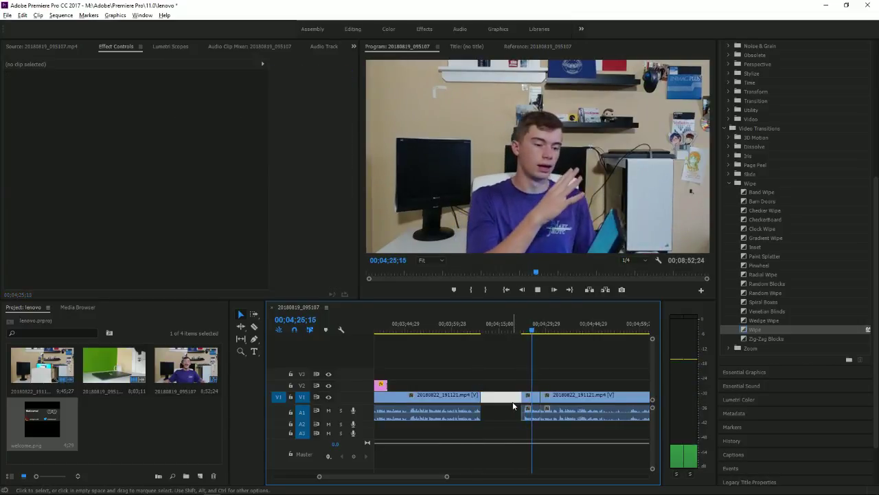
pyautogui.press('Delete')
# Trim slightly more off the start of the clip after the cut, butt it against the preceding clip and play the join
pyautogui.click(479, 324)
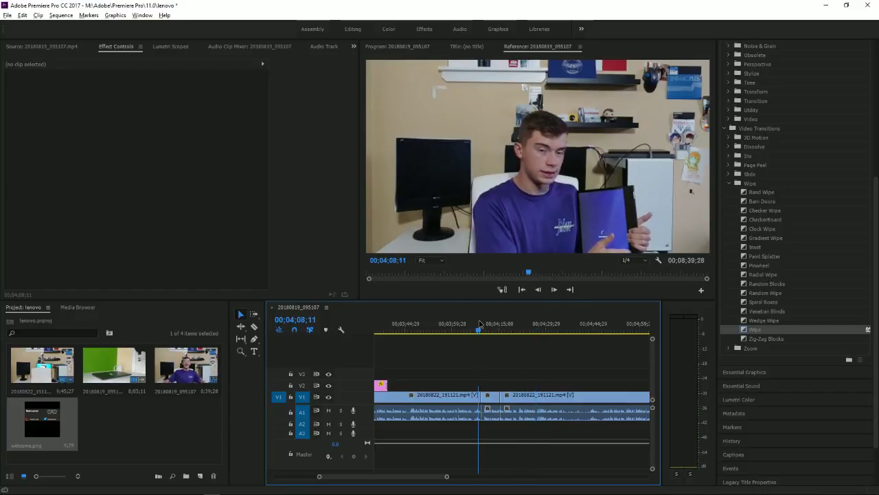
pyautogui.scroll(6, 487, 425)
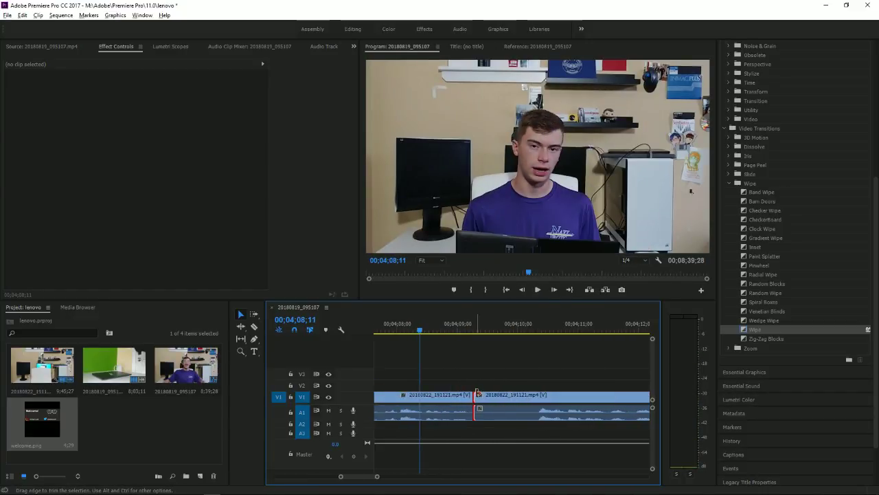
pyautogui.moveTo(477, 393)
pyautogui.mouseDown()
pyautogui.moveTo(514, 395)
pyautogui.moveTo(533, 380)
pyautogui.moveTo(485, 400)
pyautogui.mouseUp()
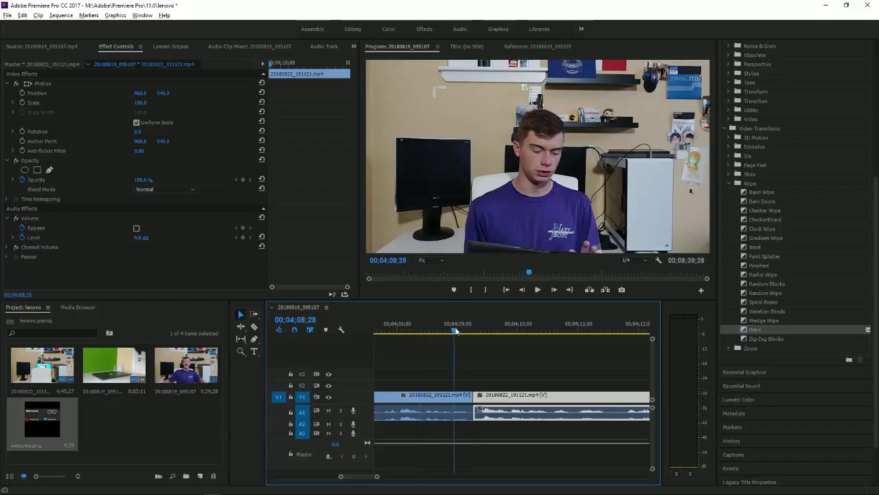
pyautogui.press('space')
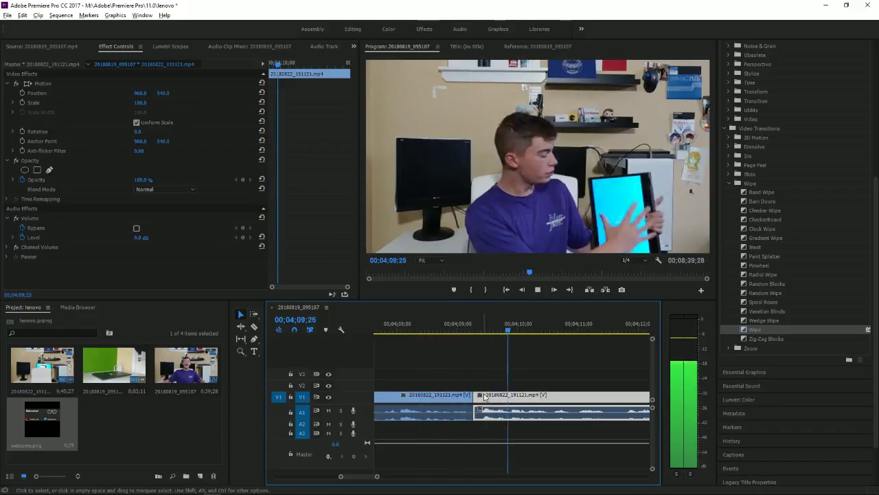
# Play on past the shortened clip and close the gap between it and the following speaker clip
pyautogui.press('-')
pyautogui.press('-')
pyautogui.press('-')
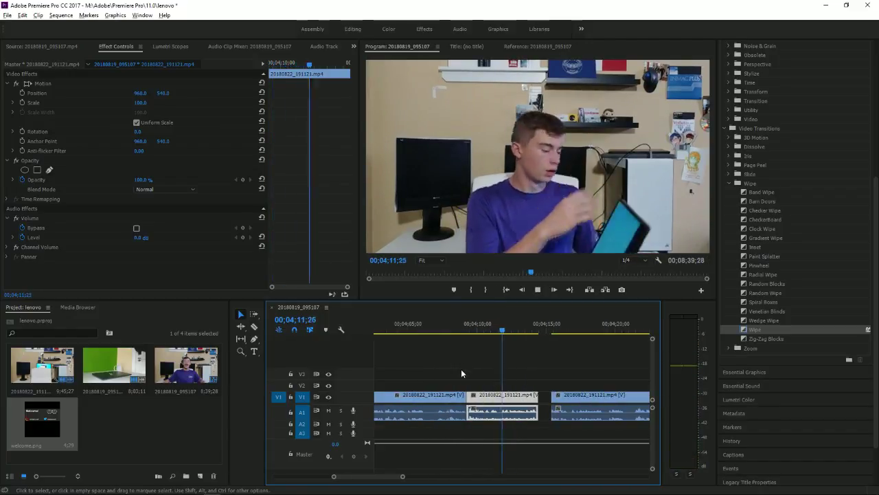
pyautogui.press('alt')
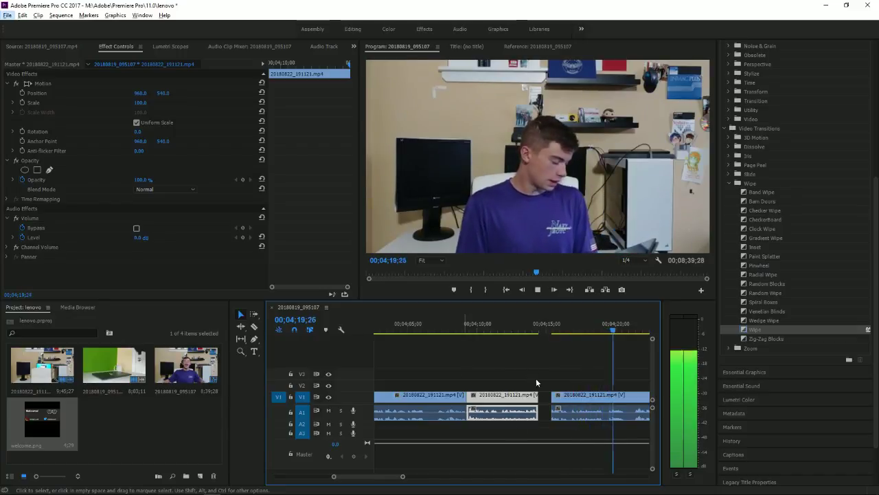
pyautogui.click(544, 397)
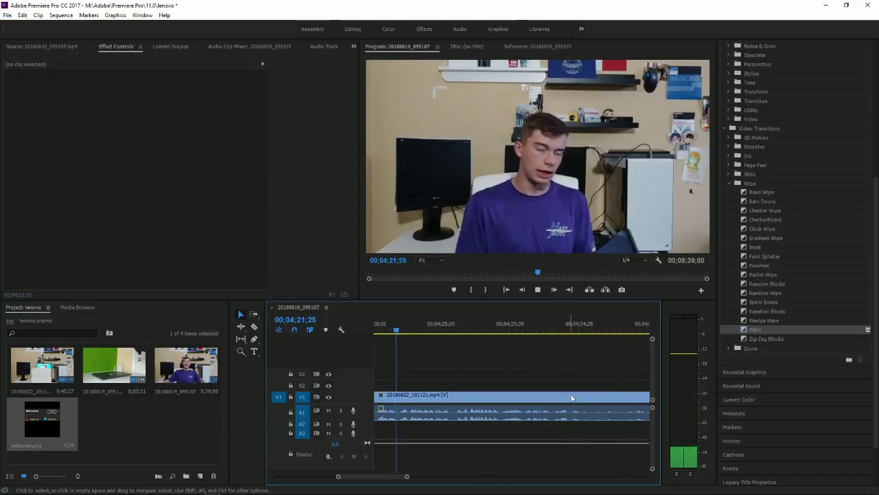
# Play the V1 footage from 00;04;21;28 to about 00;04;38 and look for a section to cut out
pyautogui.press('super')
pyautogui.click(428, 454)
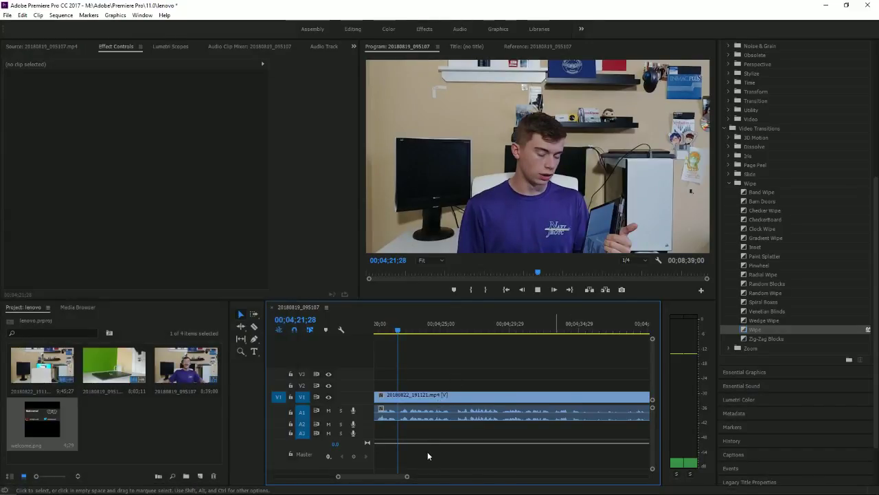
pyautogui.press('-')
pyautogui.press('-')
pyautogui.press('-')
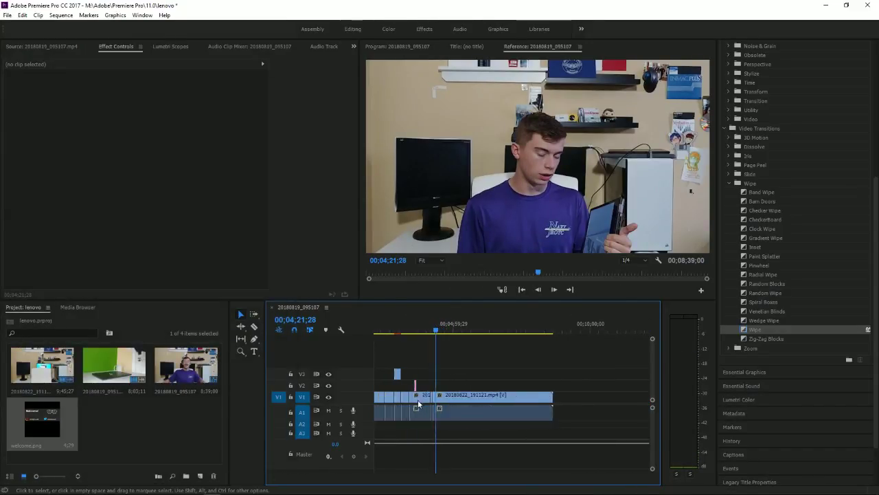
pyautogui.press('=')
pyautogui.press('=')
pyautogui.press('=')
pyautogui.press('space')
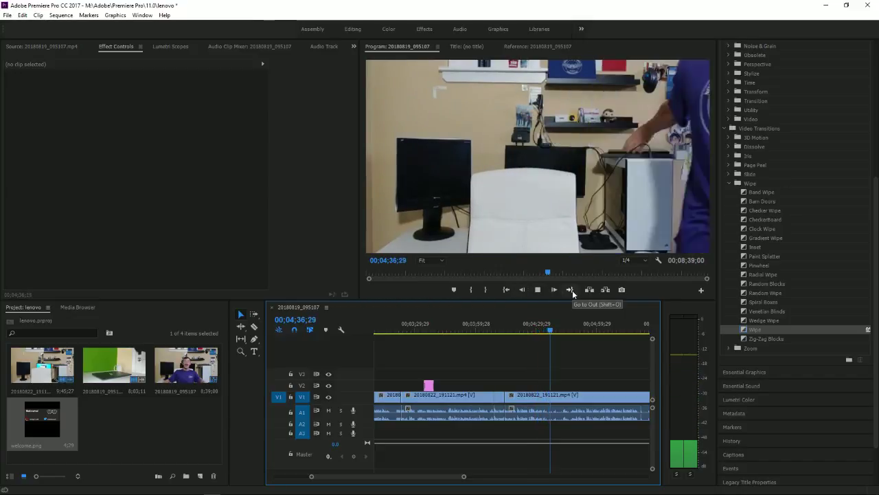
pyautogui.click(553, 331)
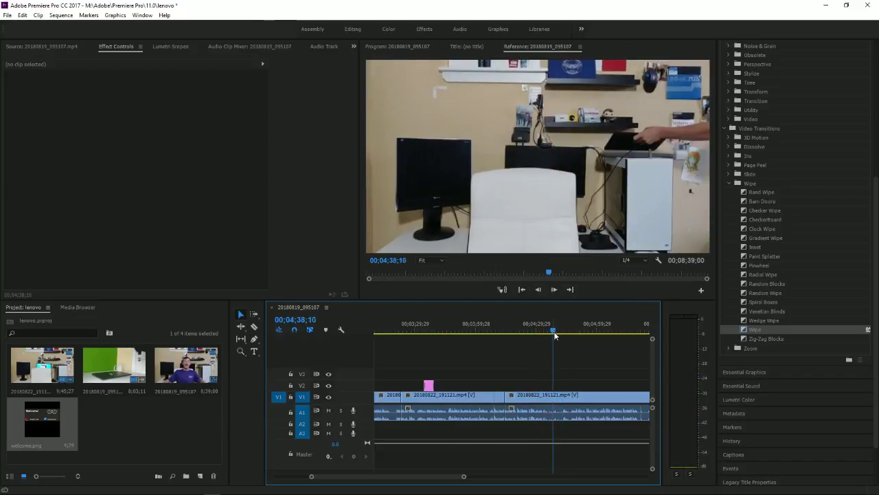
pyautogui.scroll(5, 547, 417)
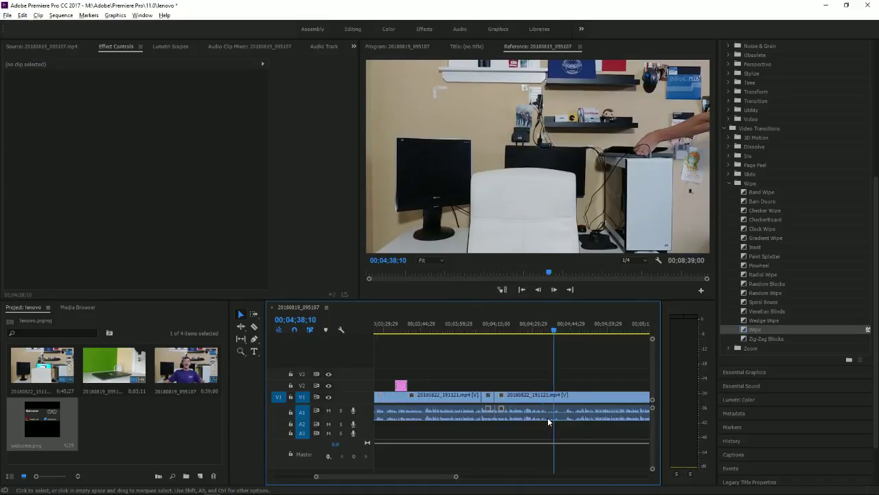
# Split the V1 clip and its audio at 00;04;35;03, just before the presenter turns away, using the Razor tool
pyautogui.click(506, 329)
pyautogui.click(476, 330)
pyautogui.press('space')
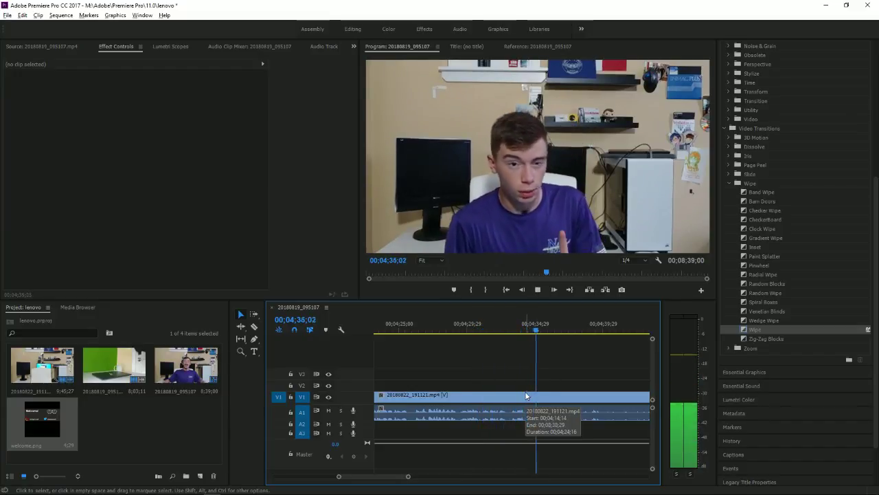
pyautogui.press('space')
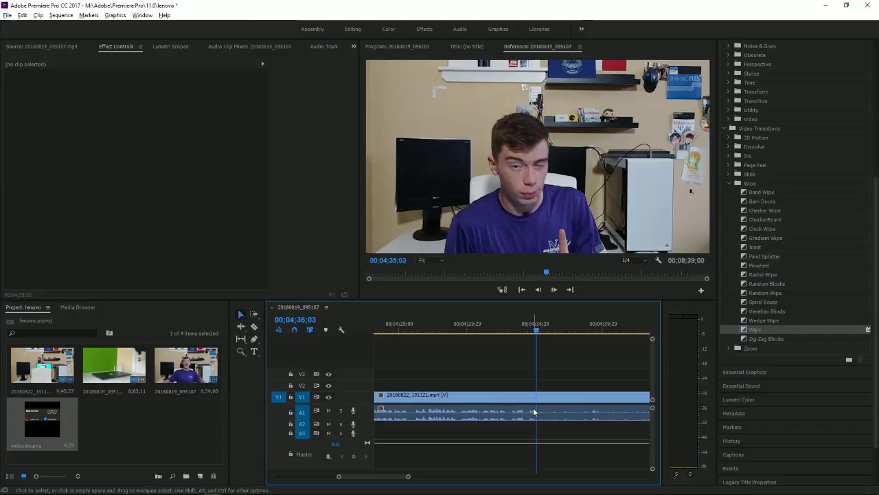
pyautogui.press('Left')
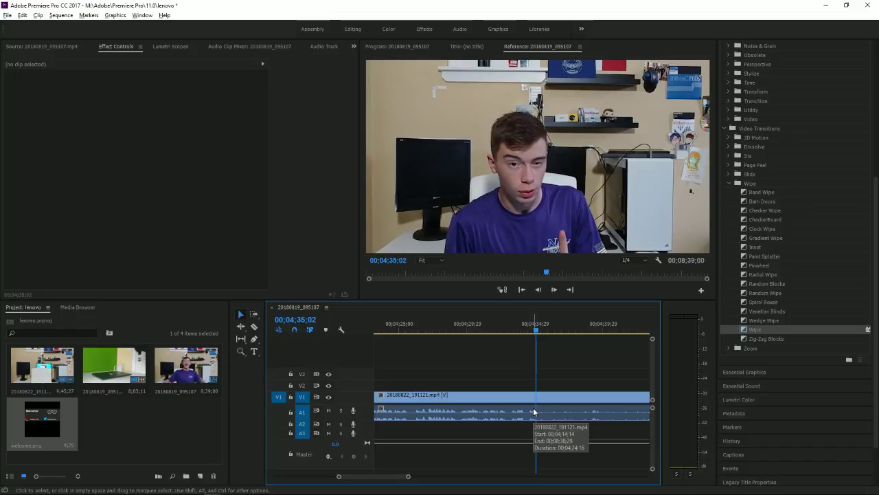
pyautogui.press('Left')
pyautogui.press('Left')
pyautogui.press('Left')
pyautogui.press('Left')
pyautogui.press('Left')
pyautogui.press('Left')
pyautogui.press('Left')
pyautogui.press('Left')
pyautogui.press('Left')
pyautogui.press('Left')
pyautogui.press('Left')
pyautogui.press('Left')
pyautogui.press('Left')
pyautogui.press('Left')
pyautogui.press('Left')
pyautogui.press('Left')
pyautogui.press('Left')
pyautogui.press('Left')
pyautogui.press('Left')
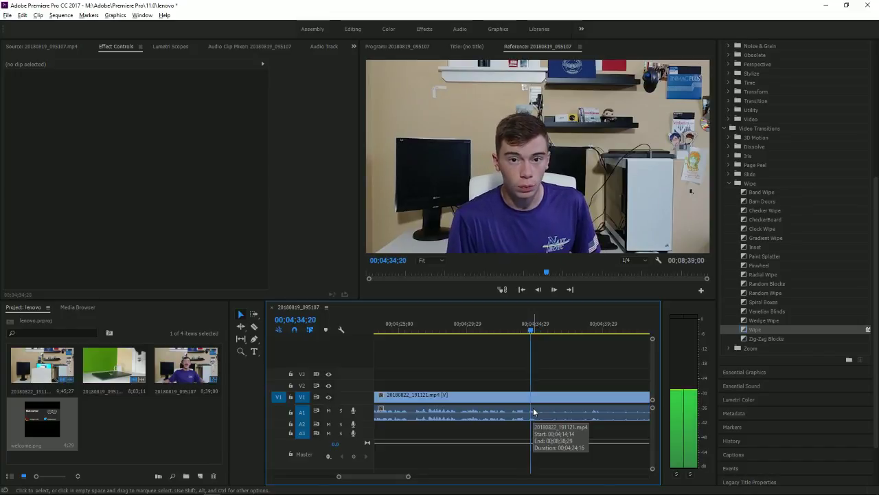
pyautogui.press('space')
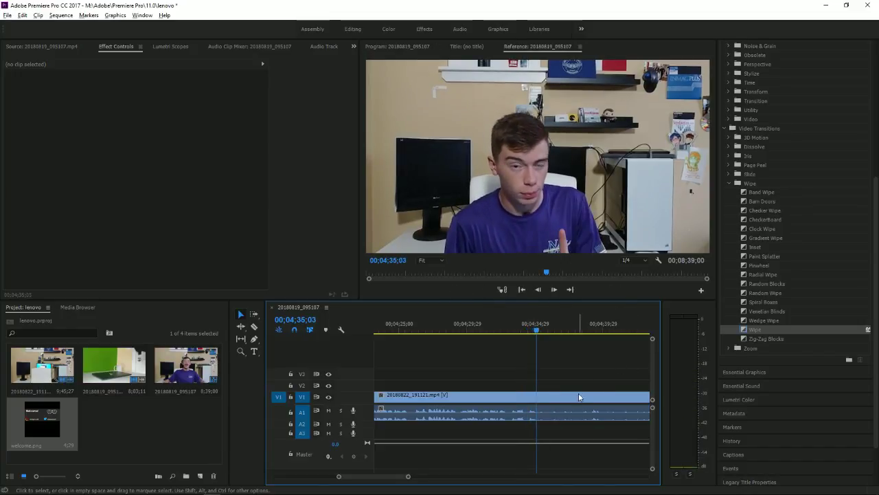
pyautogui.press('space')
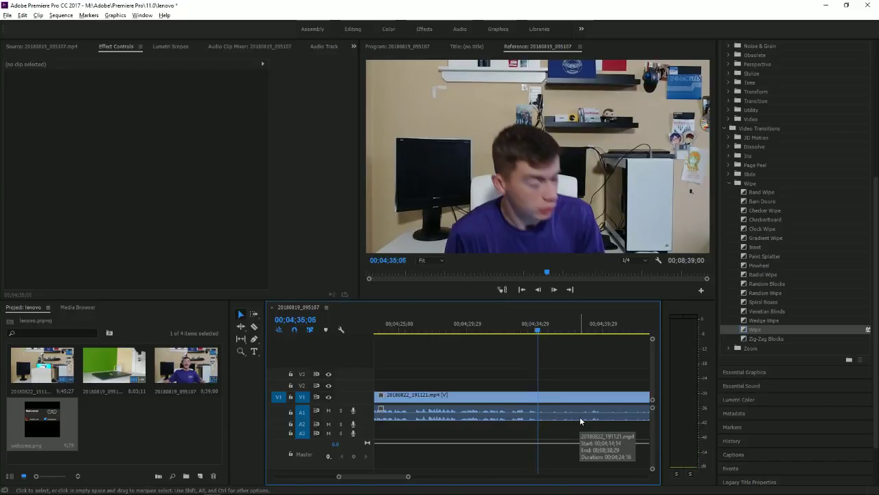
pyautogui.press('Left')
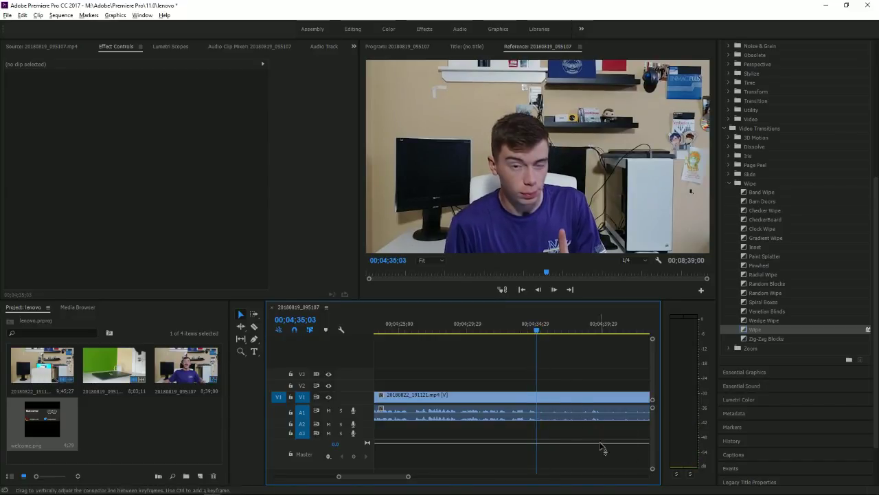
pyautogui.click(512, 376)
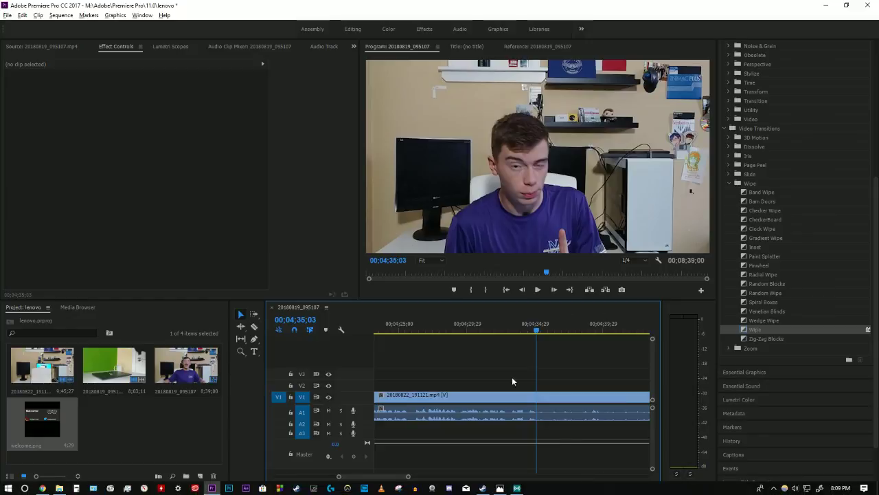
pyautogui.click(253, 327)
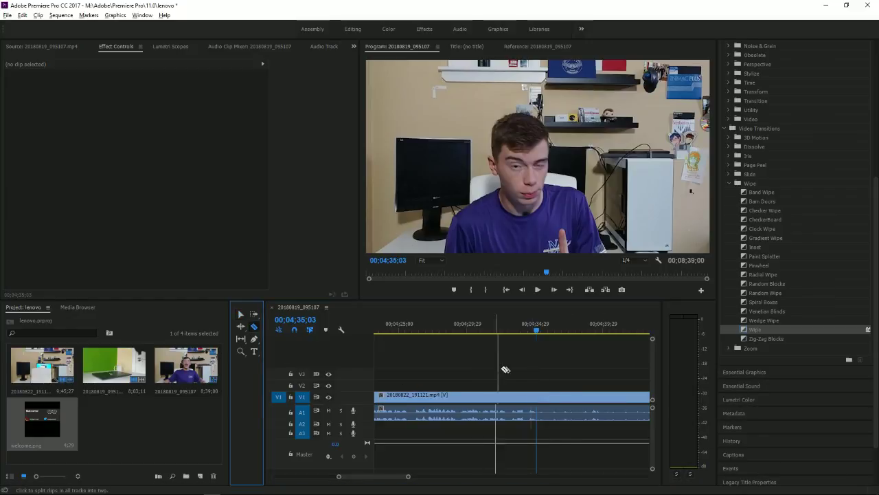
pyautogui.click(539, 394)
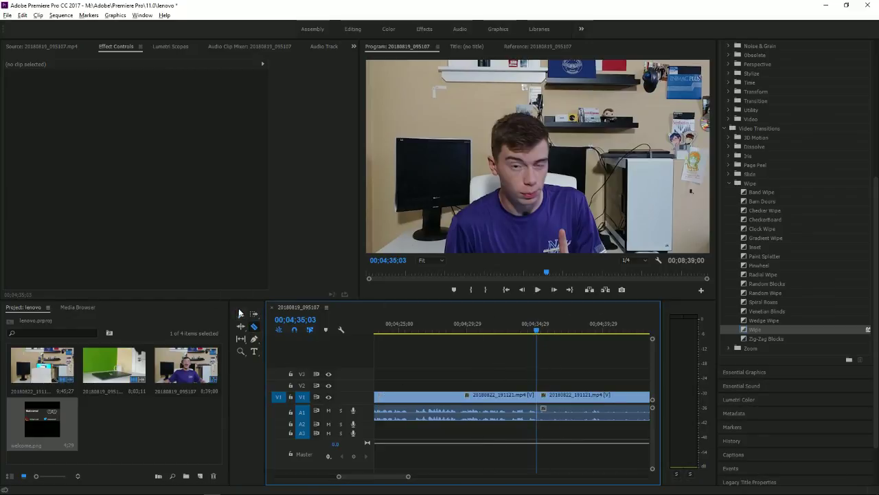
pyautogui.click(240, 314)
# Find where the presenter resumes facing the camera with the sleeve and split the clip at 00;04;43;19 with the Razor tool
pyautogui.scroll(2, 550, 451)
pyautogui.scroll(-4, 551, 451)
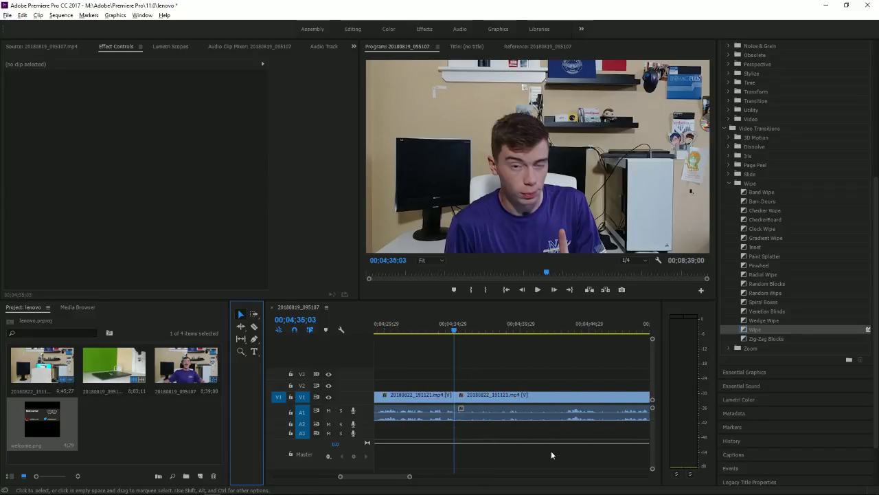
pyautogui.scroll(-2, 557, 412)
pyautogui.moveTo(512, 330)
pyautogui.mouseDown()
pyautogui.moveTo(546, 336)
pyautogui.moveTo(514, 338)
pyautogui.mouseUp()
pyautogui.press('space')
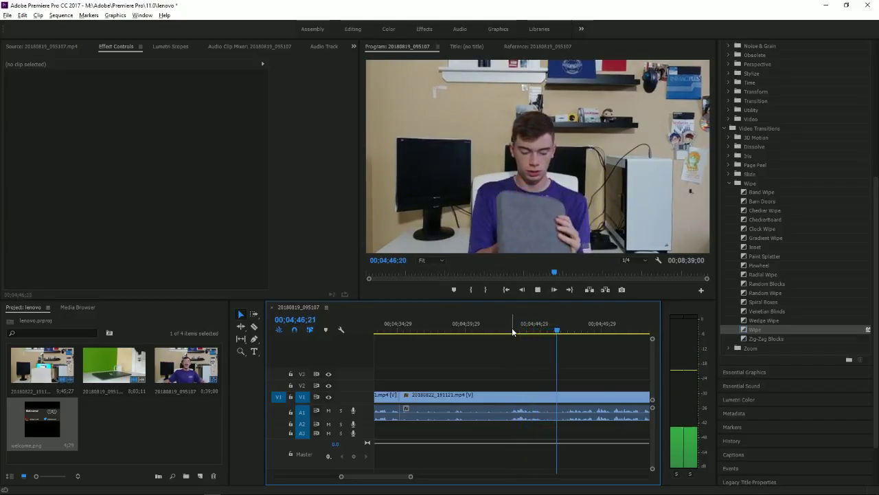
pyautogui.click(514, 333)
pyautogui.moveTo(513, 332)
pyautogui.mouseDown()
pyautogui.moveTo(503, 331)
pyautogui.moveTo(516, 332)
pyautogui.mouseUp()
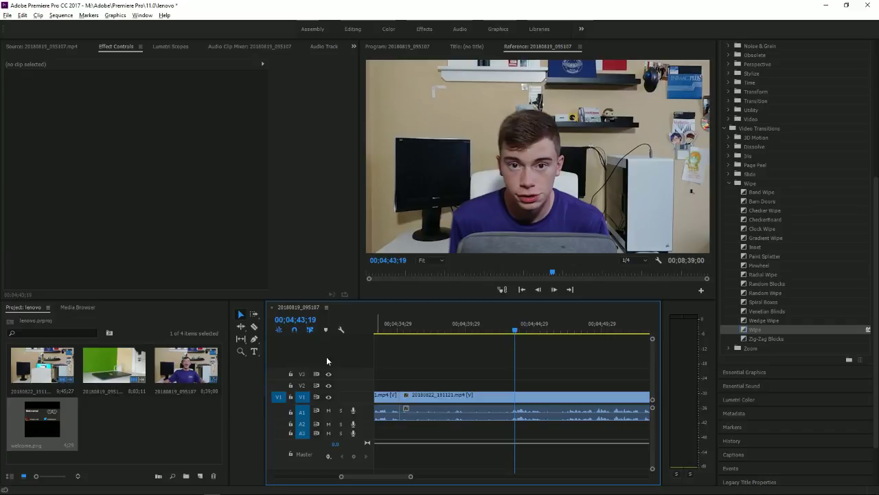
pyautogui.click(254, 327)
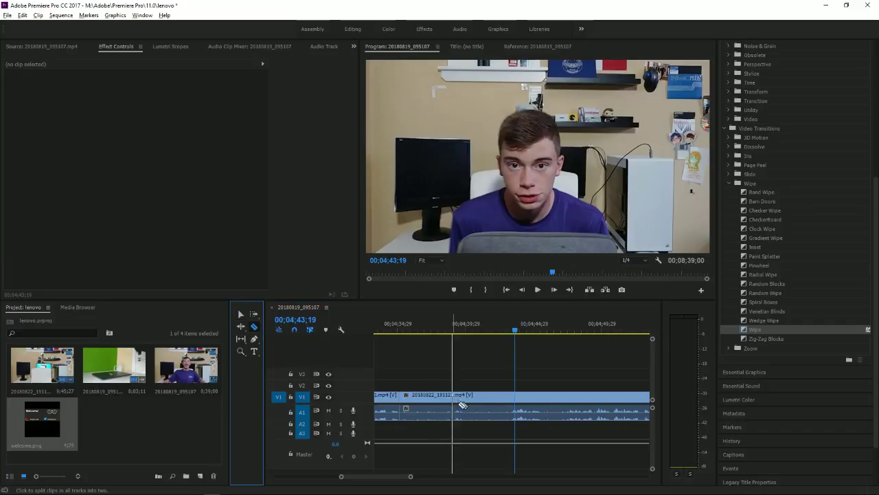
pyautogui.click(518, 394)
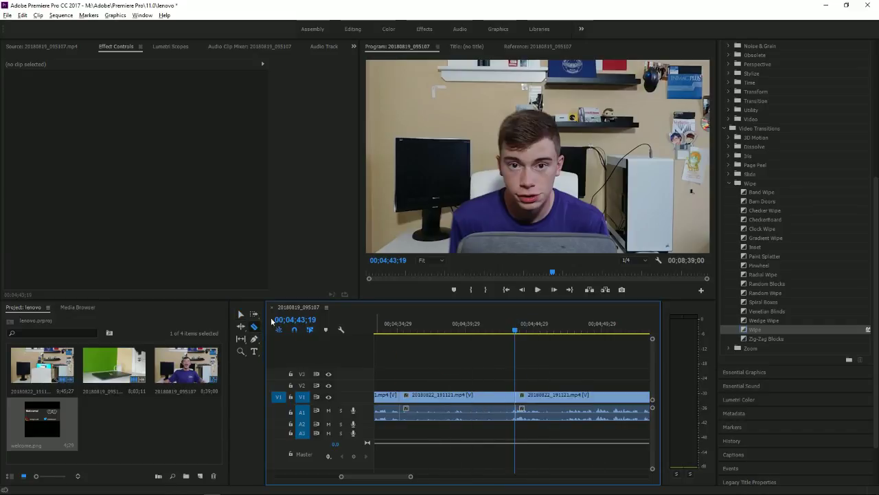
pyautogui.click(241, 313)
# Delete the segment between the two cuts, close the resulting gap, and play across the join
pyautogui.click(459, 398)
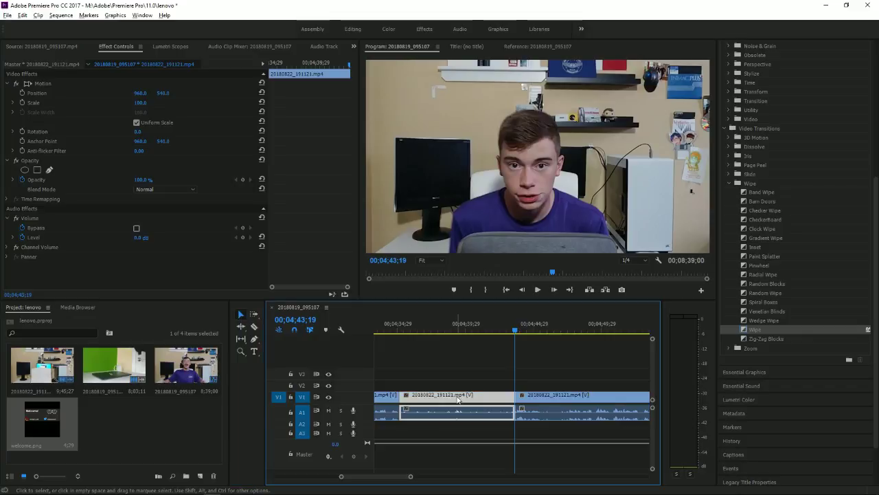
pyautogui.press('Delete')
pyautogui.click(487, 398)
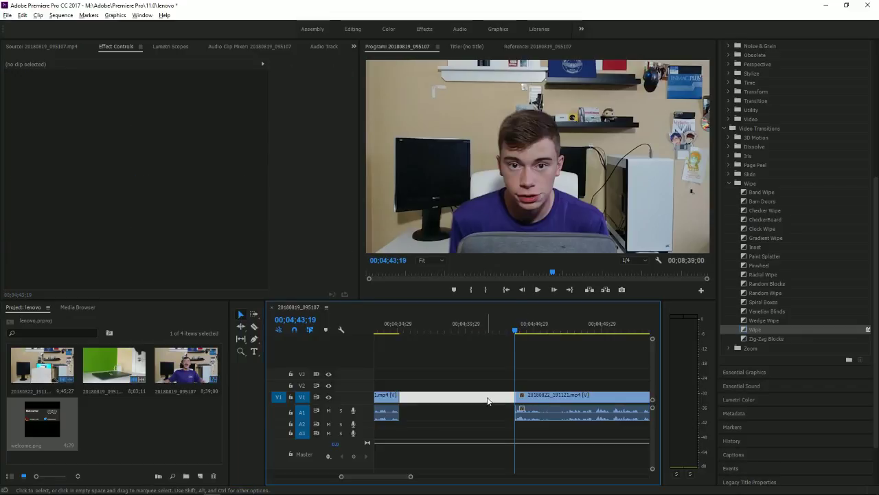
pyautogui.press('Delete')
pyautogui.click(389, 324)
pyautogui.press('space')
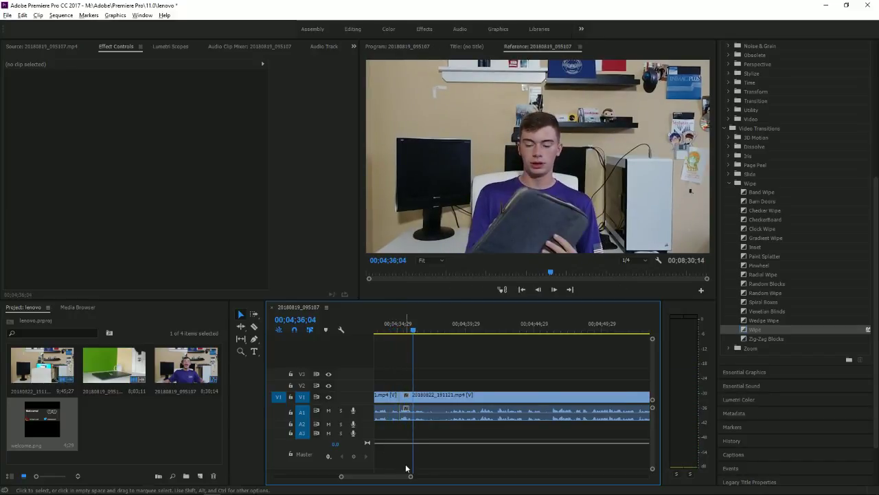
# Extend the start of the clip after the 00;04;35;03 join by one frame and play back the transition
pyautogui.scroll(5, 372, 413)
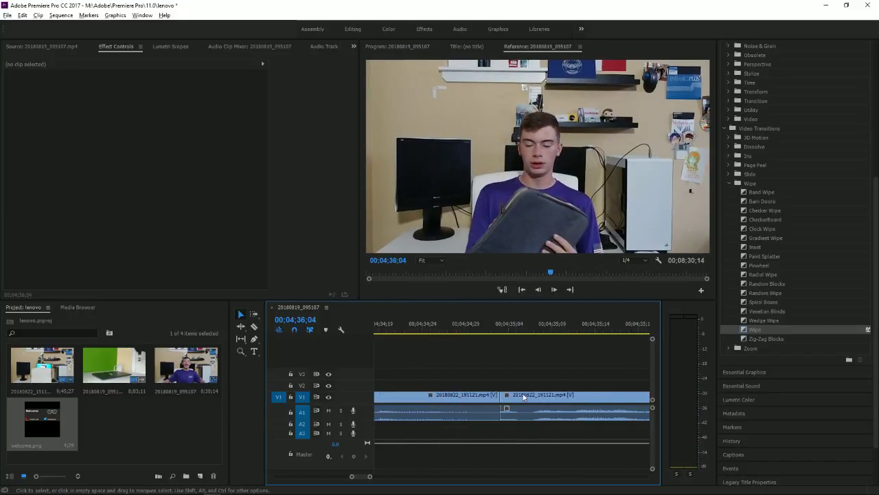
pyautogui.click(522, 397)
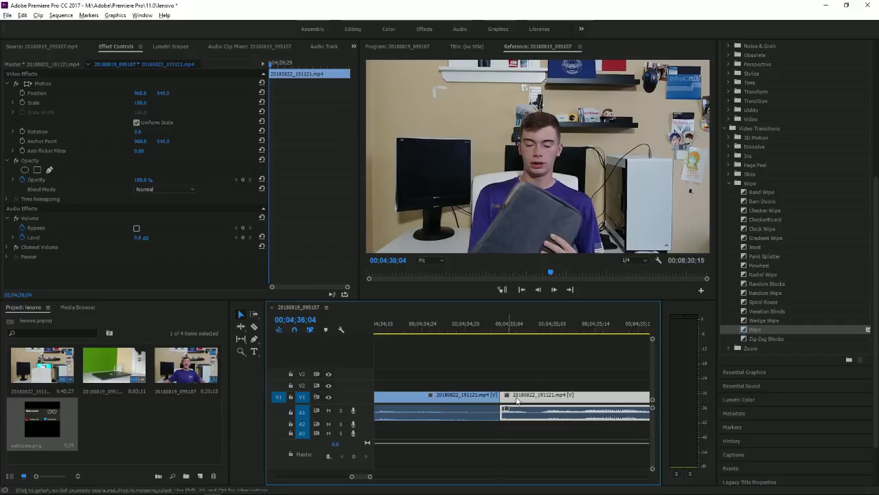
pyautogui.press('space')
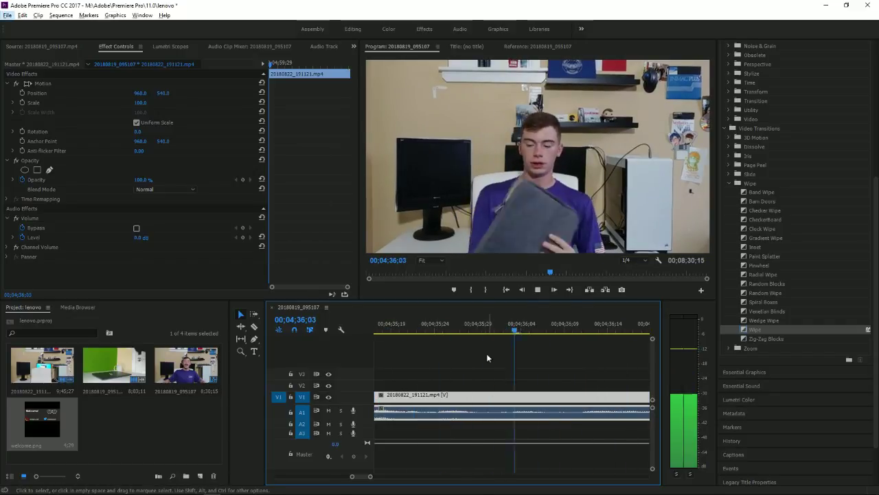
pyautogui.scroll(-3, 453, 365)
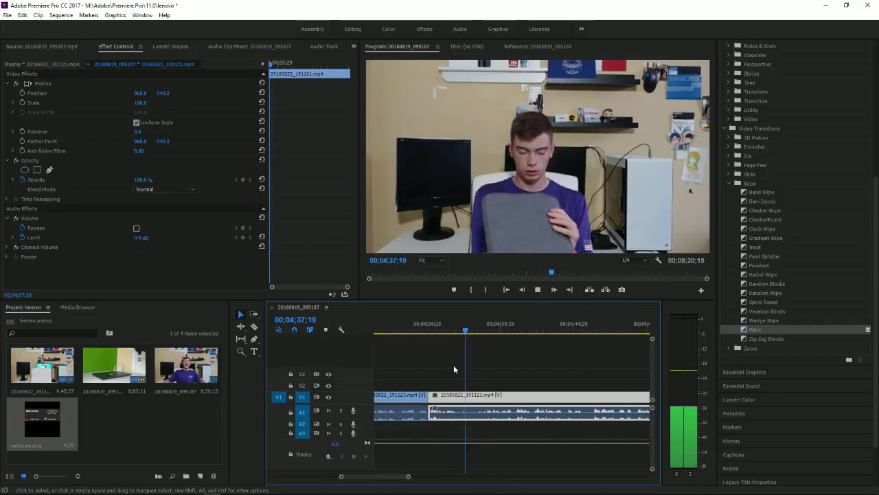
pyautogui.click(431, 332)
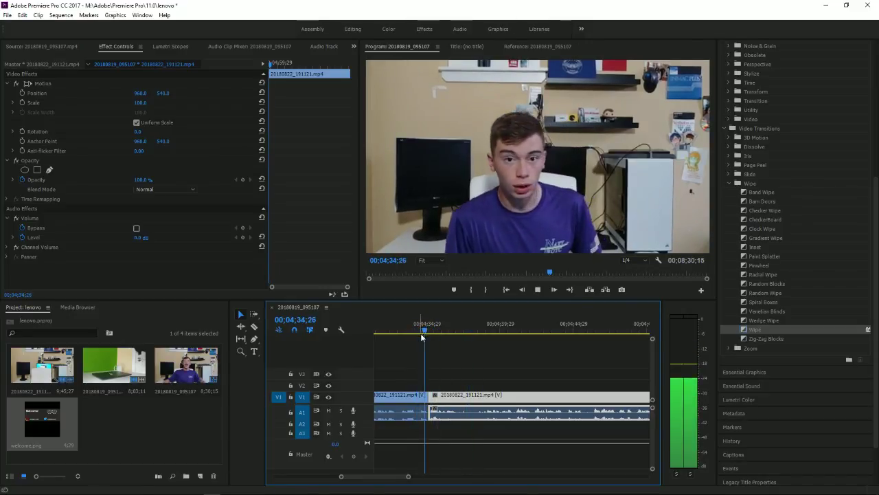
pyautogui.press('space')
# Extend the start of the clip after the join by two more frames and replay the cut
pyautogui.scroll(3, 412, 406)
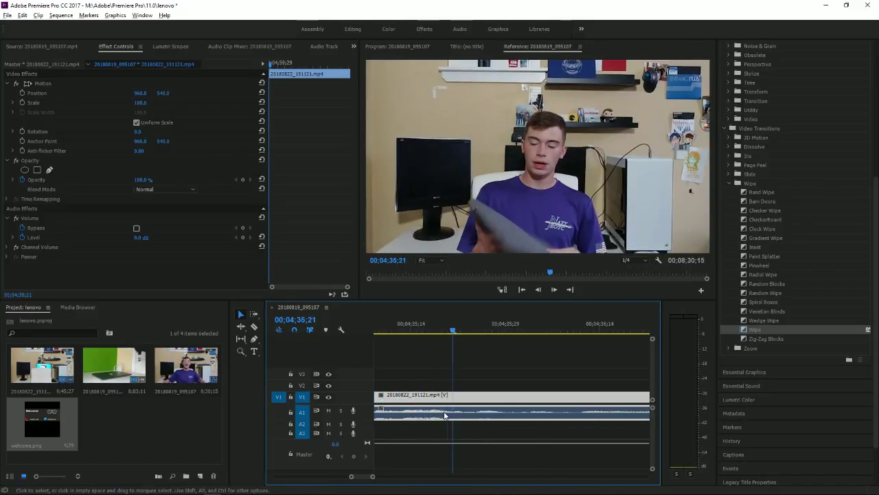
pyautogui.hotkey('ctrl', 'k')
pyautogui.moveTo(496, 398)
pyautogui.mouseDown()
pyautogui.moveTo(513, 395)
pyautogui.moveTo(496, 394)
pyautogui.mouseUp()
pyautogui.click(485, 331)
pyautogui.press('space')
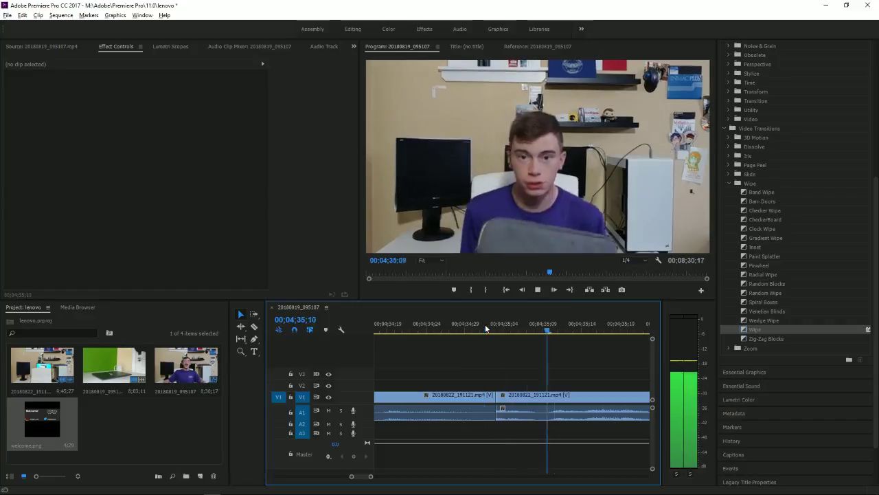
pyautogui.hotkey('alt', 'space')
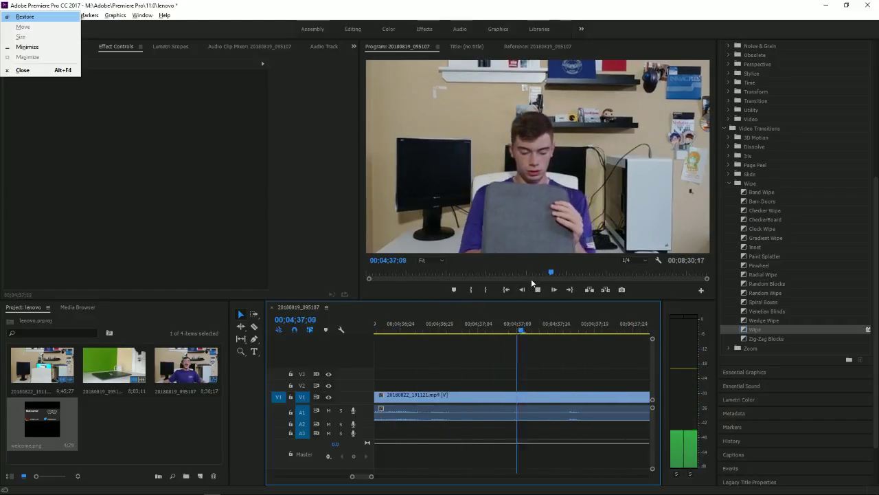
pyautogui.press('Escape')
# Lengthen the start of the clip after the join by another five frames and start playback just before it
pyautogui.scroll(5, 438, 376)
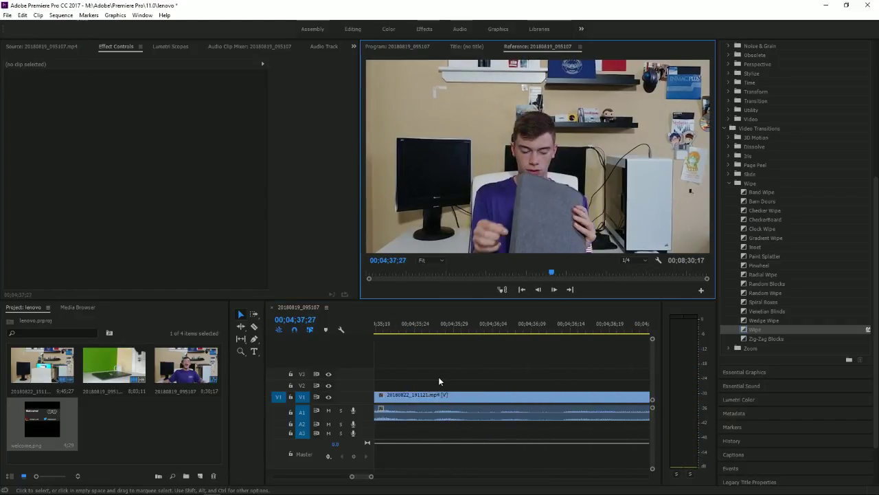
pyautogui.moveTo(514, 397); pyautogui.dragTo(534, 396)
pyautogui.click(462, 323)
pyautogui.press('space')
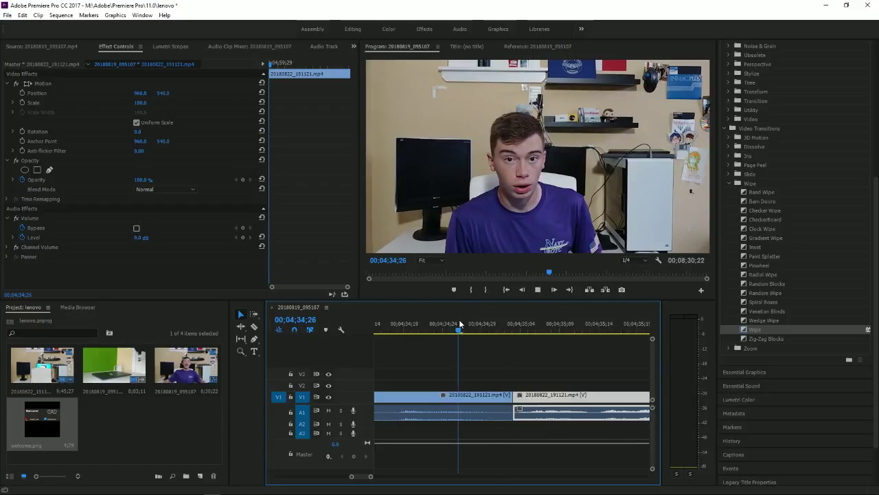
# Review the footage following the join up to 00;05;11;09 for the next section to edit
pyautogui.press('-')
pyautogui.press('-')
pyautogui.press('-')
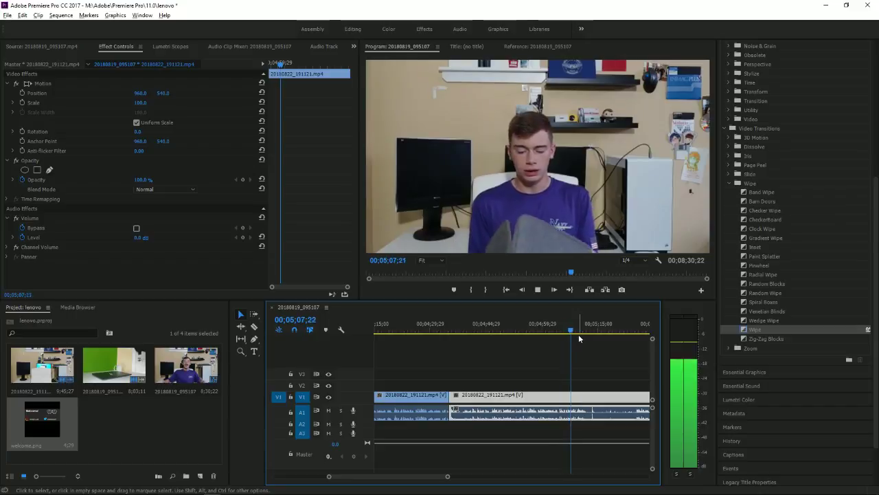
pyautogui.press('space')
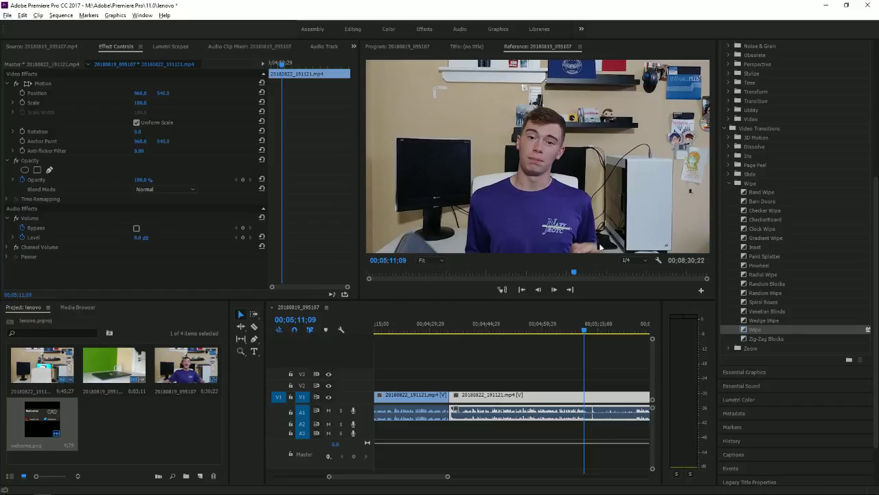
# Play the footage around 00;05;11 and step back frame by frame to 00;05;11;23 to locate the end of the spoken section
pyautogui.click(563, 340)
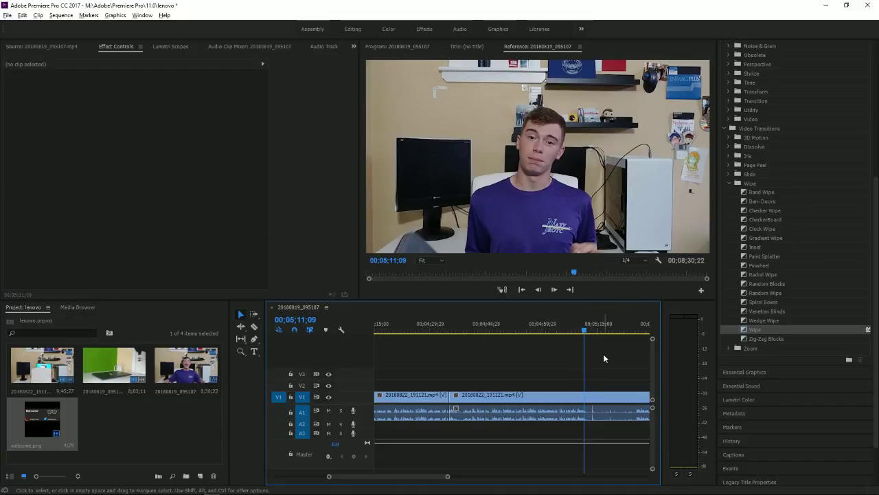
pyautogui.click(569, 318)
pyautogui.press('space')
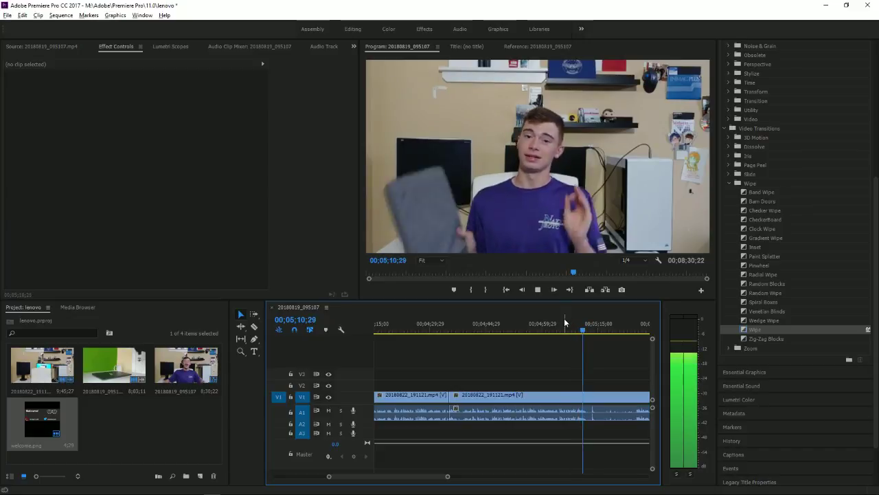
pyautogui.press('space')
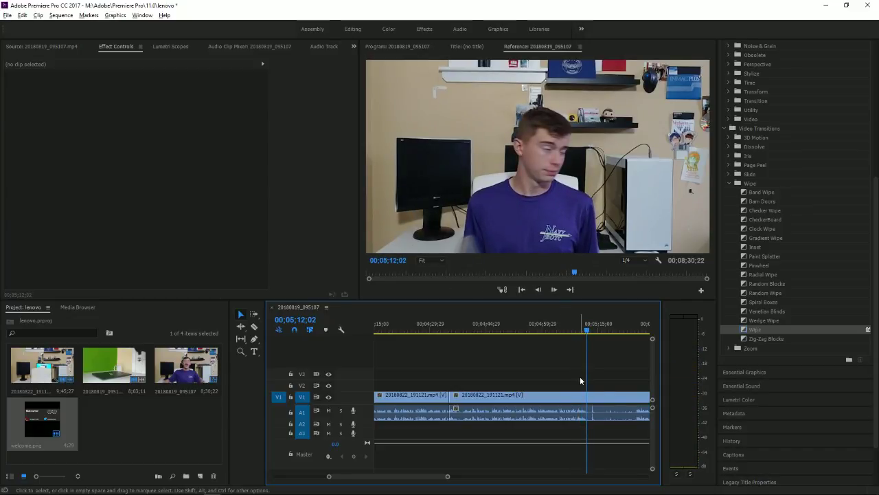
pyautogui.press('Left')
pyautogui.press('Left')
pyautogui.press('Left')
pyautogui.press('Left')
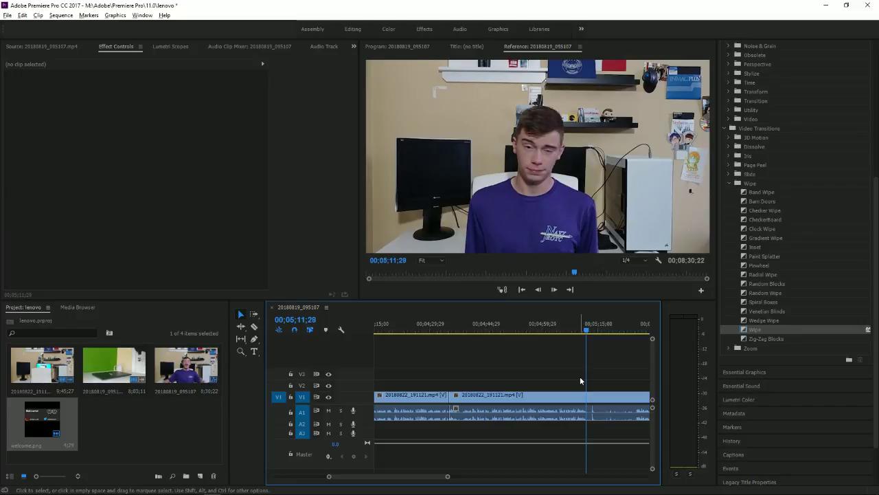
pyautogui.press('Left')
pyautogui.press('Left')
pyautogui.press('Left')
pyautogui.press('Left')
pyautogui.press('Left')
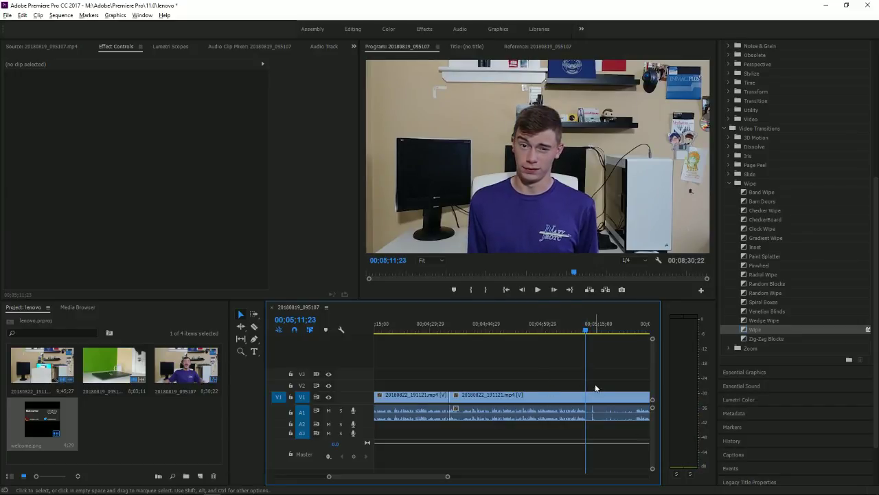
# Replay the end of the spoken section and split the clip across all tracks at 00;05;11;21
pyautogui.click(576, 331)
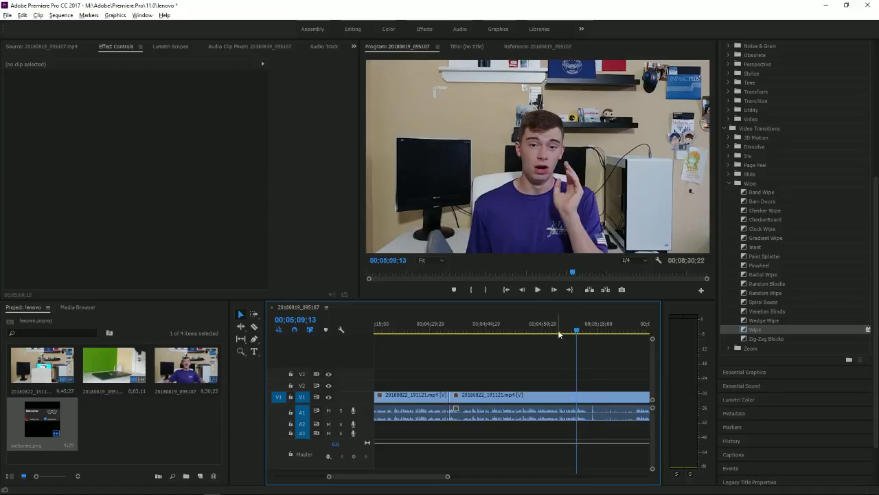
pyautogui.click(557, 330)
pyautogui.click(538, 290)
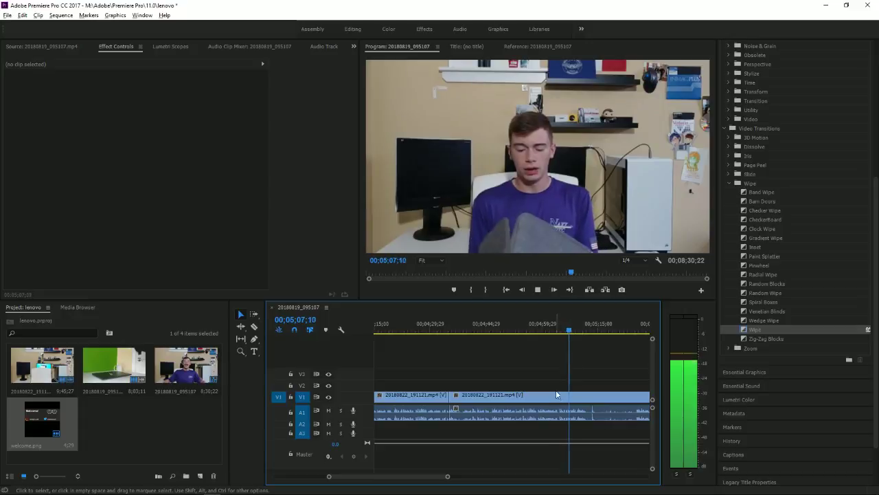
pyautogui.press('=')
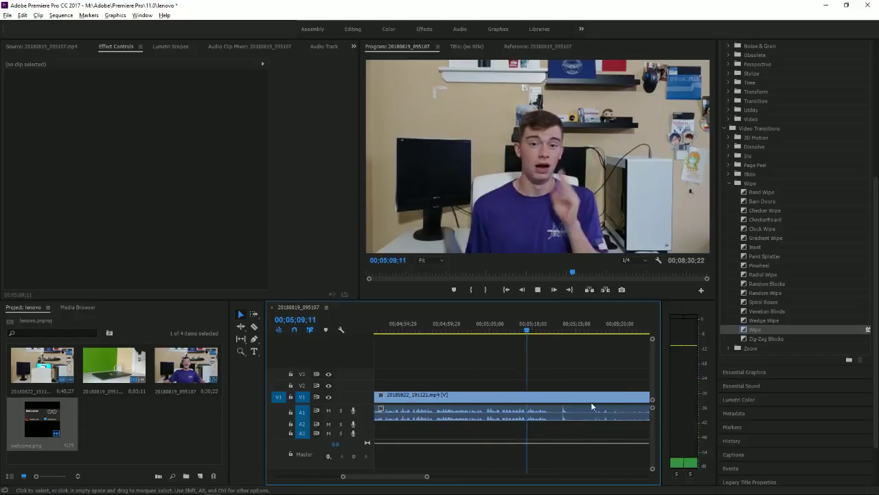
pyautogui.click(541, 290)
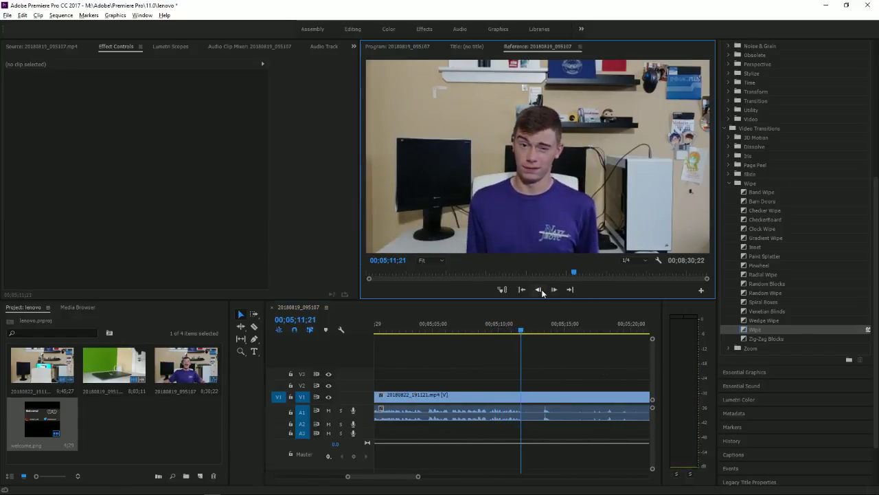
pyautogui.click(254, 326)
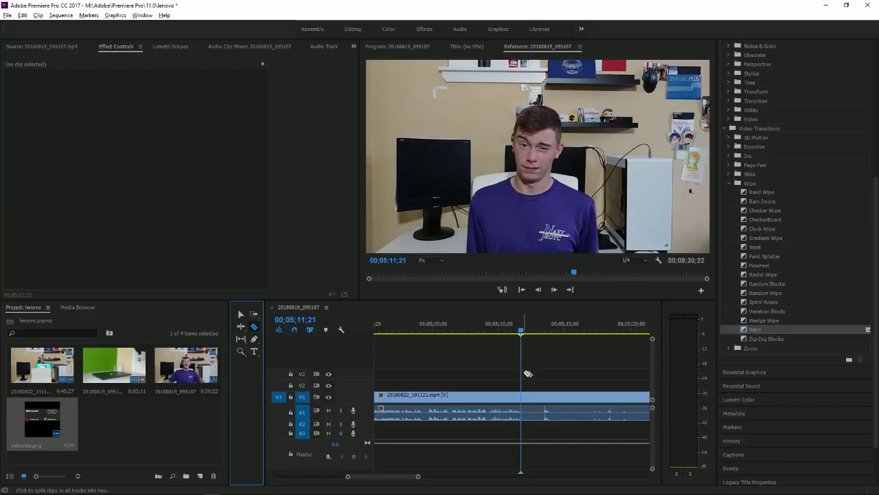
pyautogui.keyDown('shift'); pyautogui.click(528, 373); pyautogui.keyUp('shift')
pyautogui.click(245, 316)
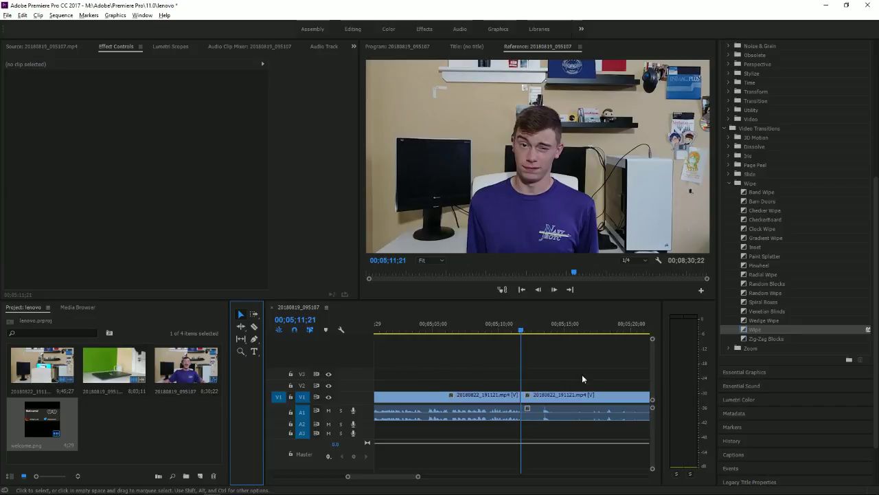
# Trim the unneeded opening off the clip after the 00;05;11;21 cut so that the clip starts at 00;05;14;04
pyautogui.click(544, 329)
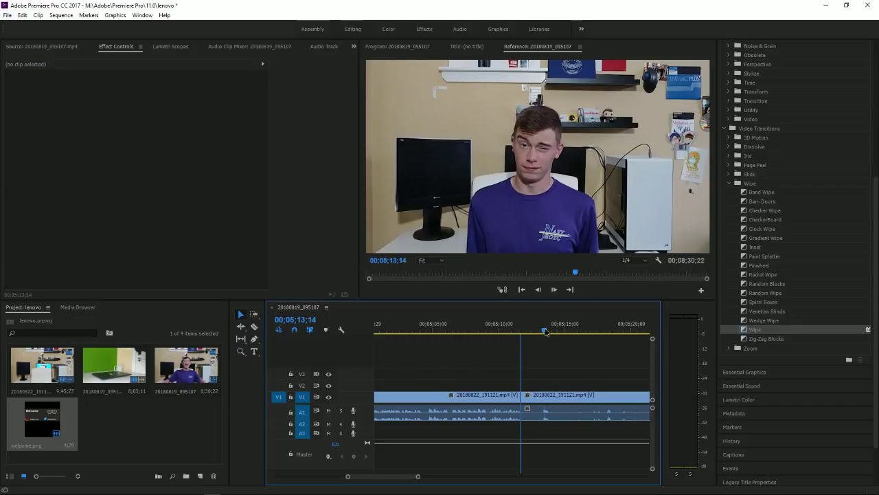
pyautogui.press('space')
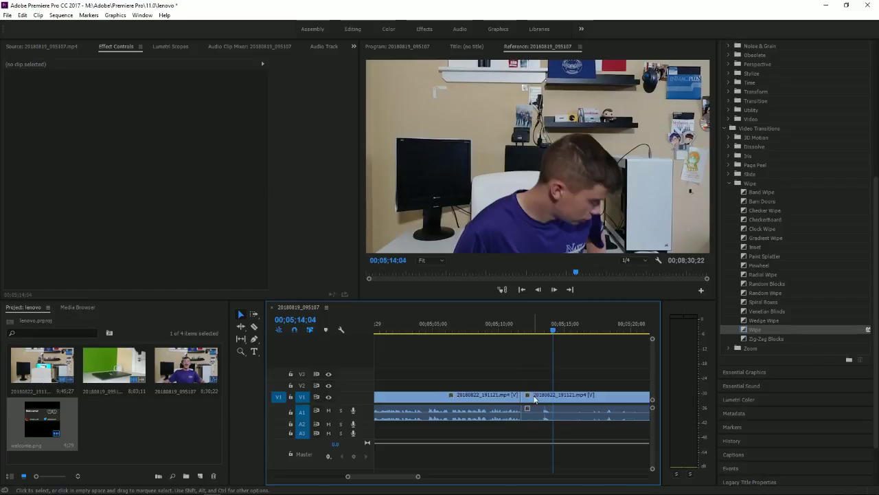
pyautogui.scroll(-5, 535, 400)
pyautogui.press('super')
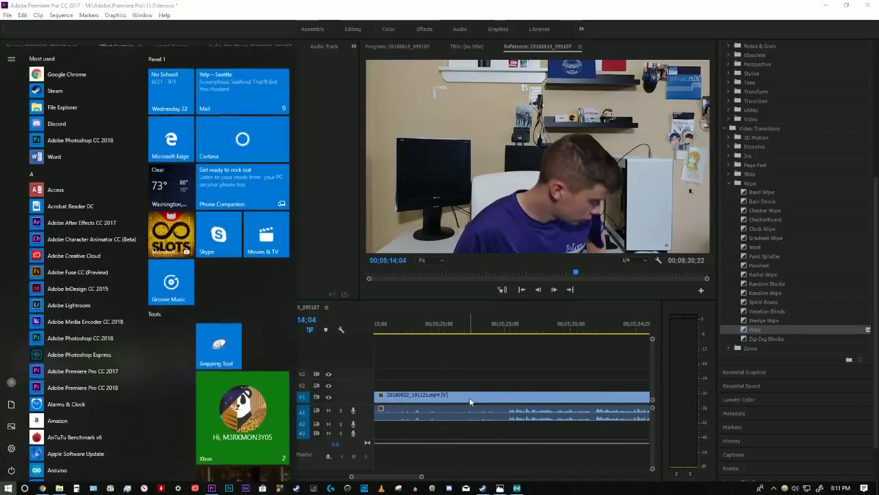
pyautogui.press('super')
pyautogui.press('-')
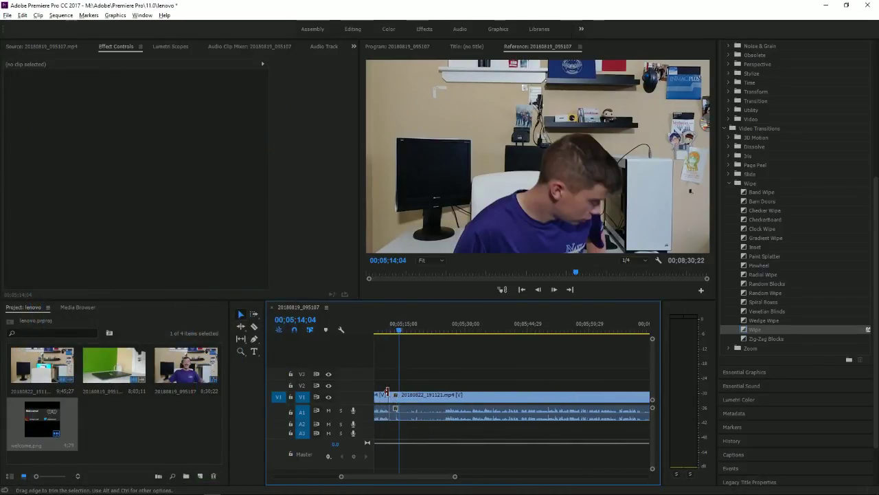
pyautogui.moveTo(391, 395); pyautogui.dragTo(423, 403)
pyautogui.press('=')
pyautogui.press('=')
pyautogui.press('=')
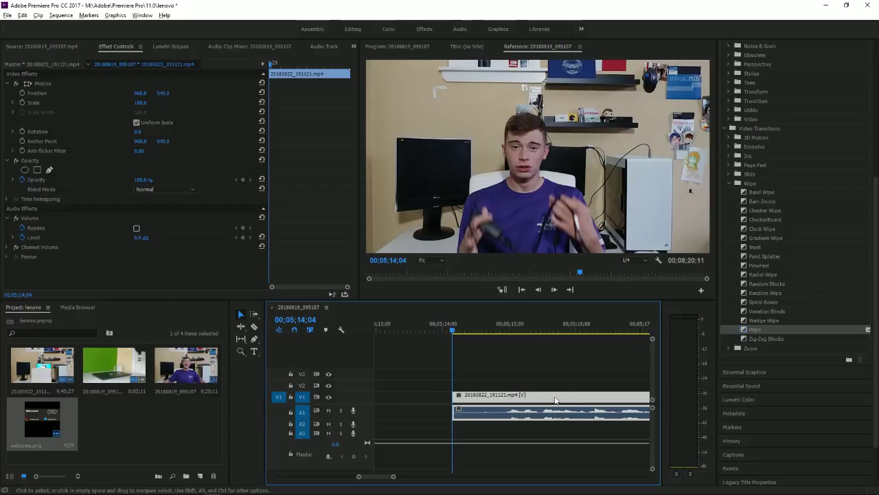
# Play the trimmed clip from its start to 00;05;55;15 to check the new opening and review the footage
pyautogui.click(512, 333)
pyautogui.click(482, 330)
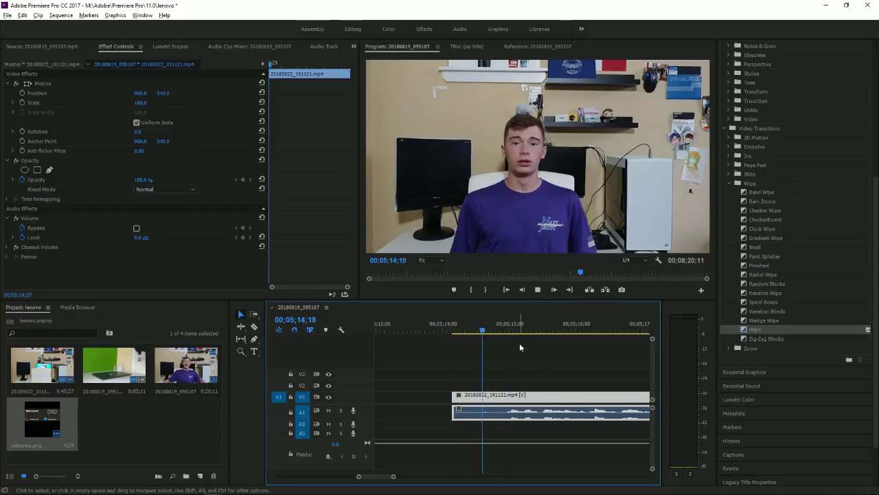
pyautogui.press('space')
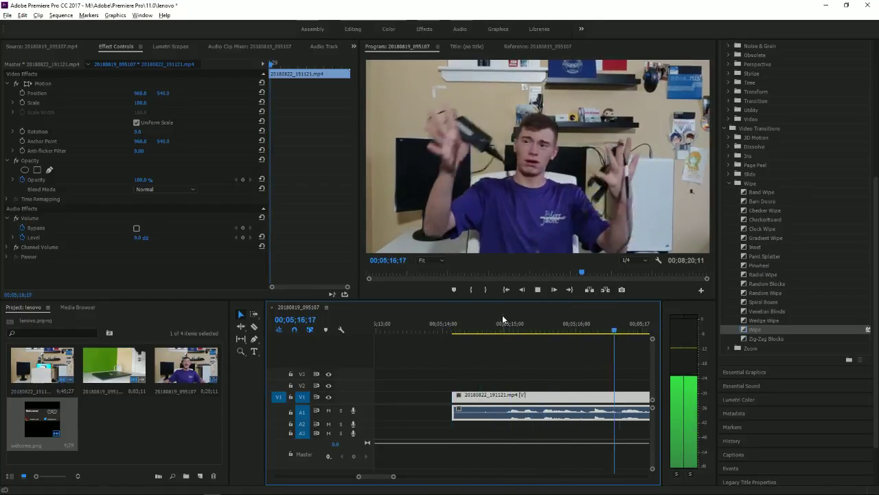
pyautogui.press('-')
pyautogui.press('-')
pyautogui.press('-')
pyautogui.press('-')
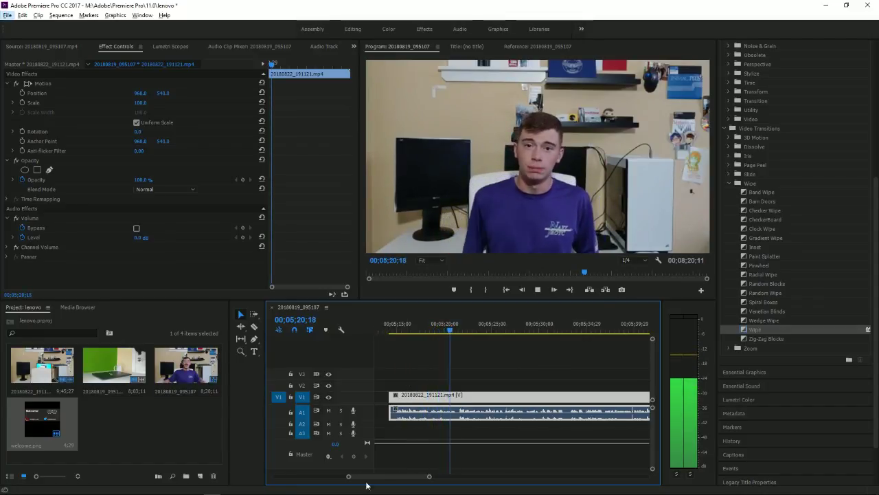
pyautogui.moveTo(348, 479); pyautogui.dragTo(324, 481)
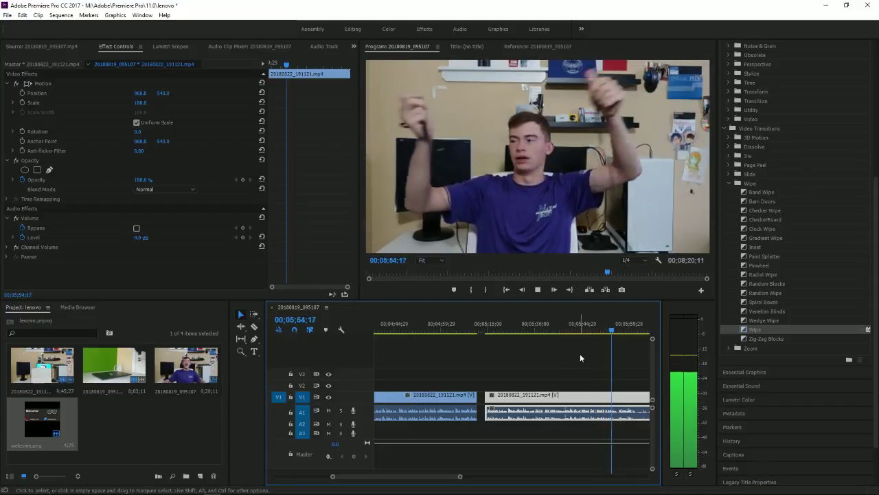
pyautogui.press('space')
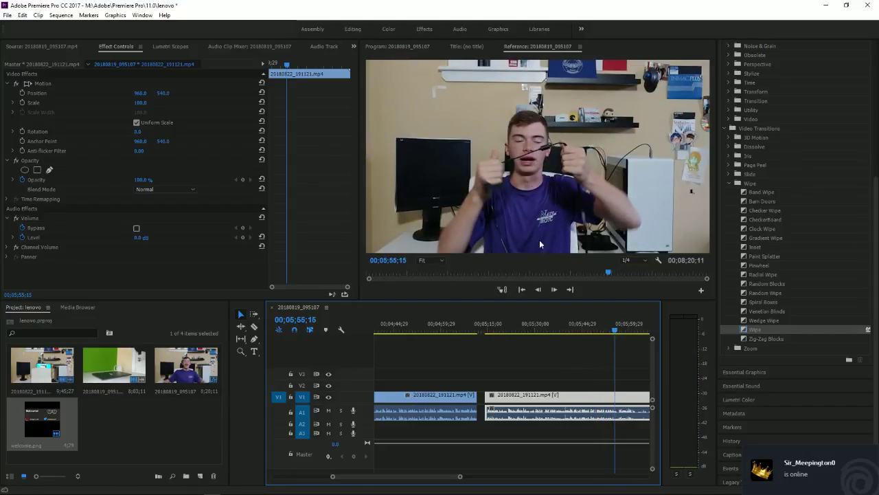
# Ripple delete the gap between the 00;05;11;21 cut and the trimmed clip, and resume playback
pyautogui.click(482, 402)
pyautogui.press('Delete')
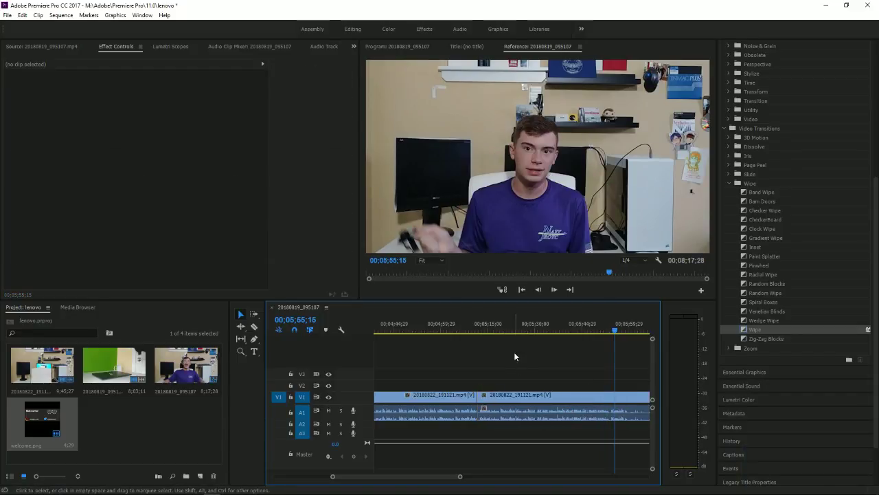
pyautogui.press('space')
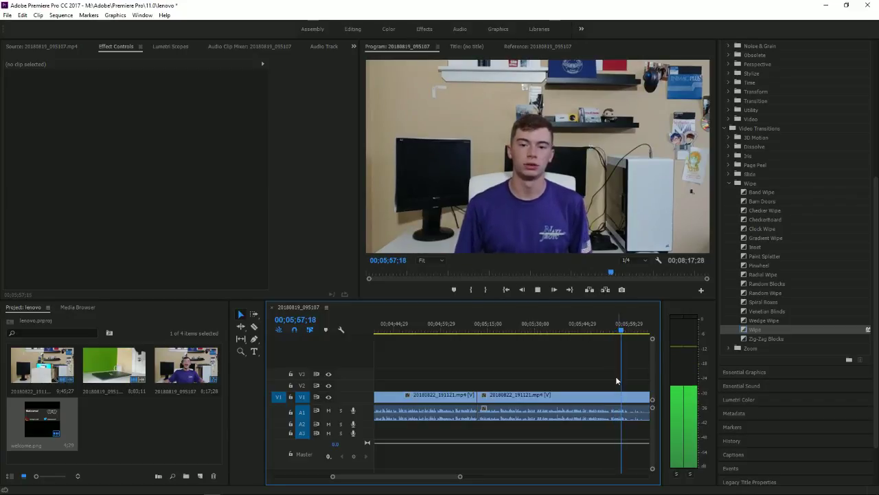
# Review the footage up to the empty-chair shot around 00;06;05 and replay the lead-up as far as 00;05;59;19
pyautogui.moveTo(460, 477); pyautogui.dragTo(559, 483)
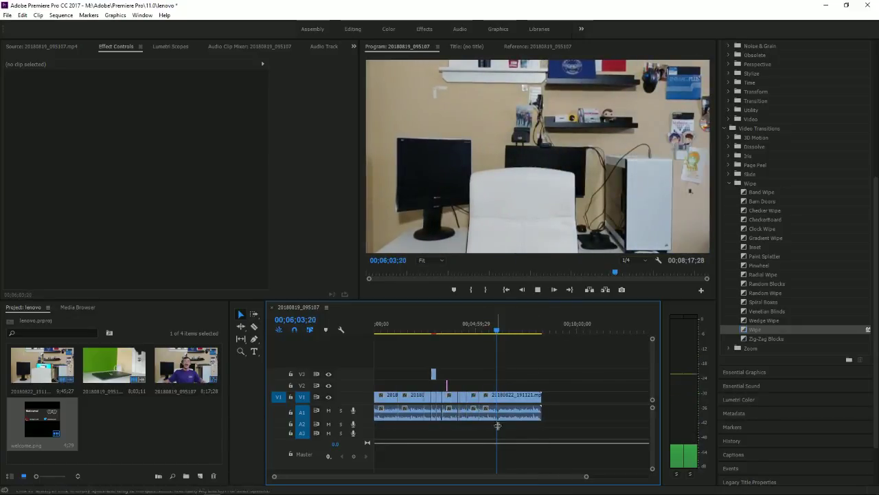
pyautogui.press('=')
pyautogui.press('=')
pyautogui.press('=')
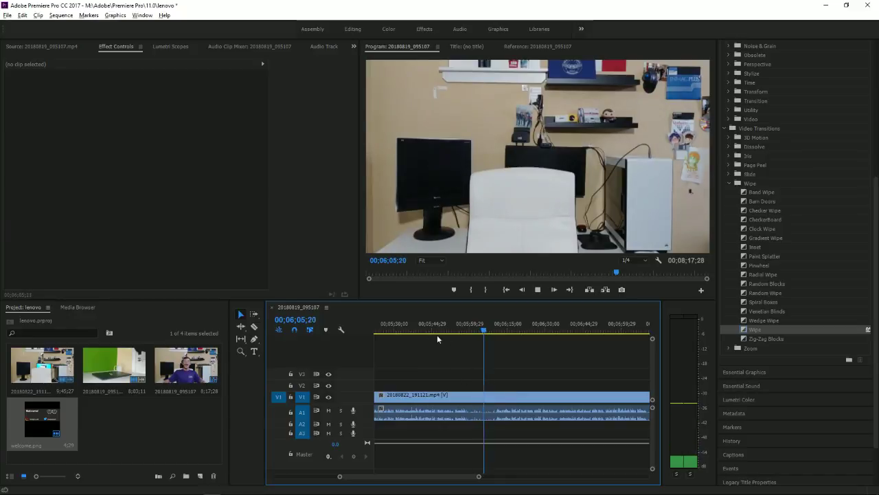
pyautogui.moveTo(473, 335); pyautogui.dragTo(454, 334)
pyautogui.press('space')
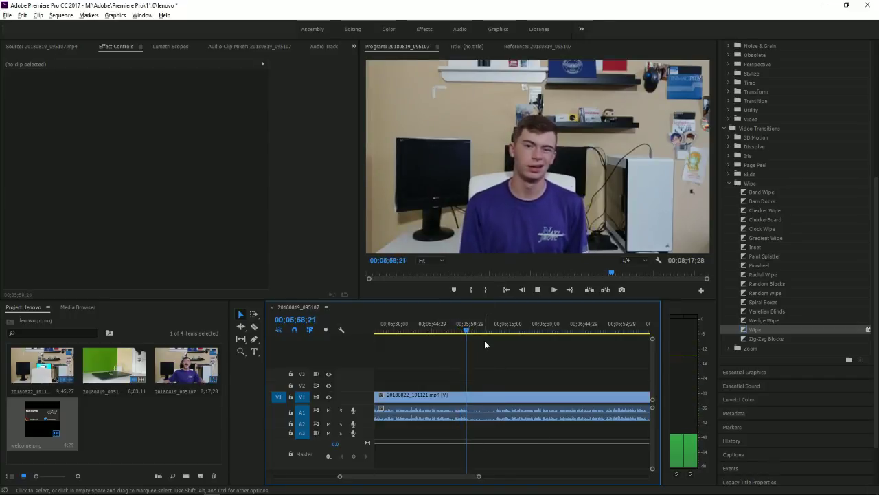
pyautogui.press('space')
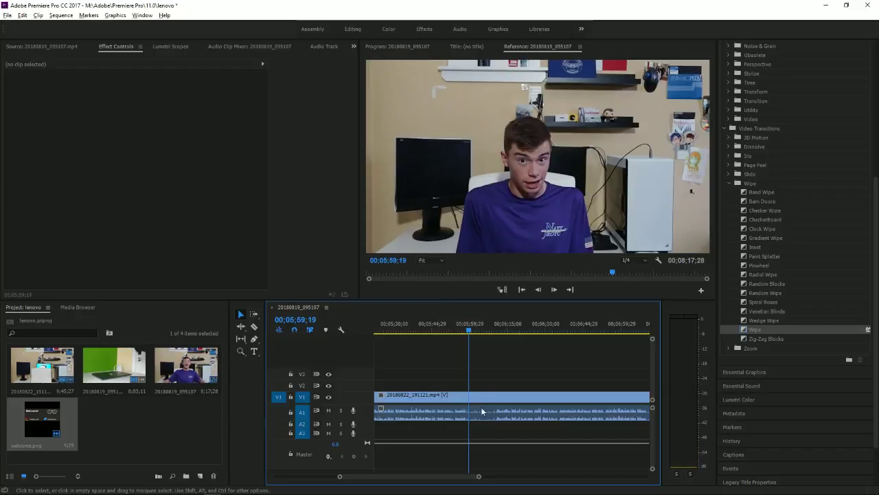
# Replay the last spoken words before the empty-chair shot and split the clip across all tracks at 00;05;59;20
pyautogui.scroll(5, 464, 414)
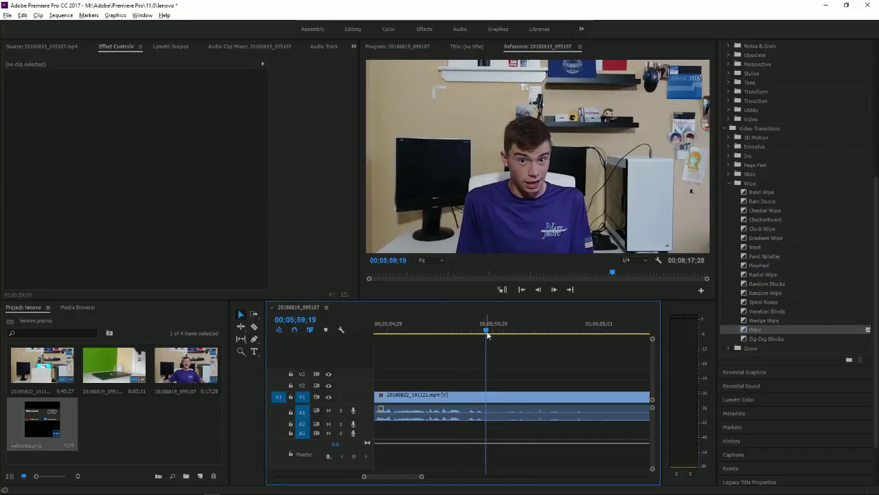
pyautogui.moveTo(480, 333); pyautogui.dragTo(423, 330)
pyautogui.press('space')
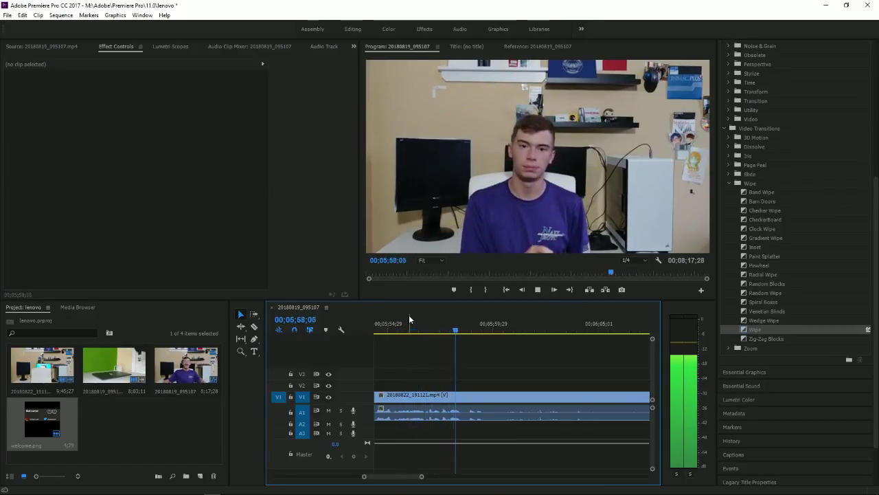
pyautogui.press('space')
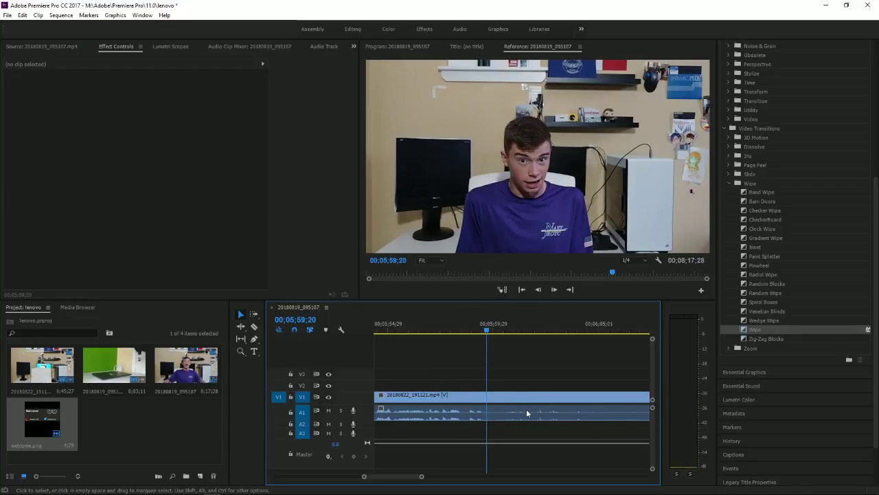
pyautogui.click(501, 410)
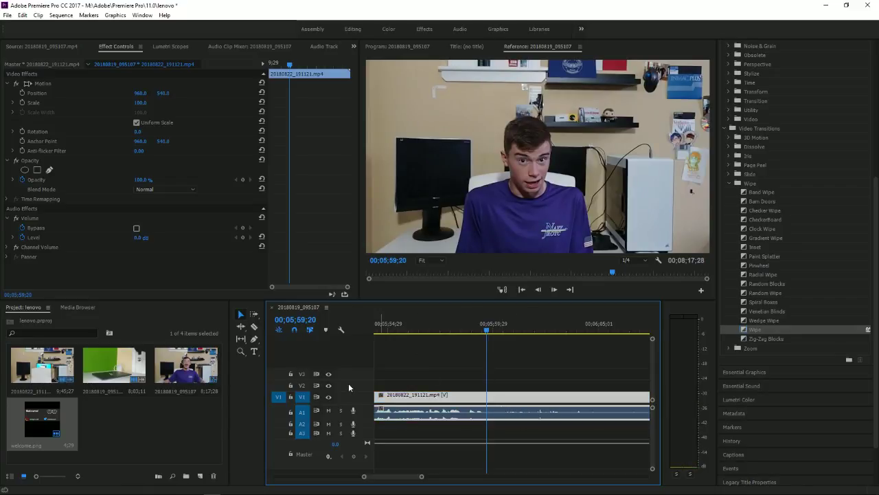
pyautogui.click(254, 327)
pyautogui.keyDown('shift'); pyautogui.click(488, 383); pyautogui.keyUp('shift')
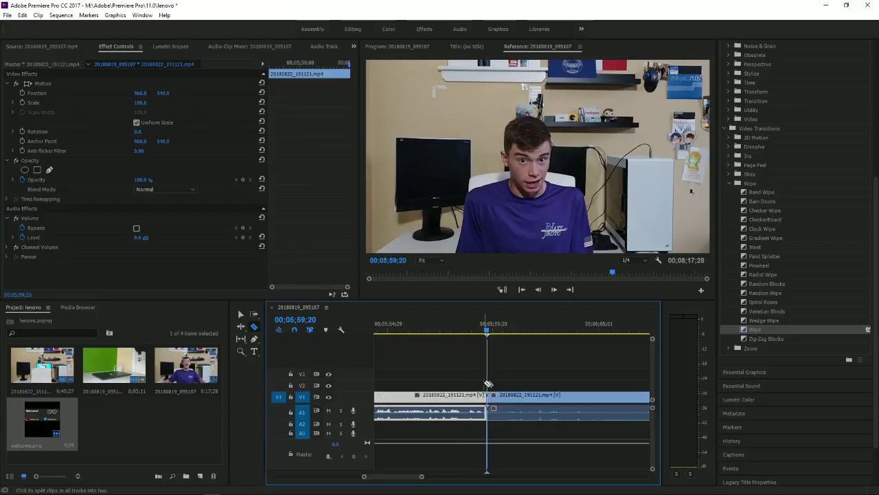
# Trim the quiet opening off the clip after the 00;05;59;20 cut and move the clip back to just after that cut
pyautogui.press('-')
pyautogui.press('-')
pyautogui.press('-')
pyautogui.press('-')
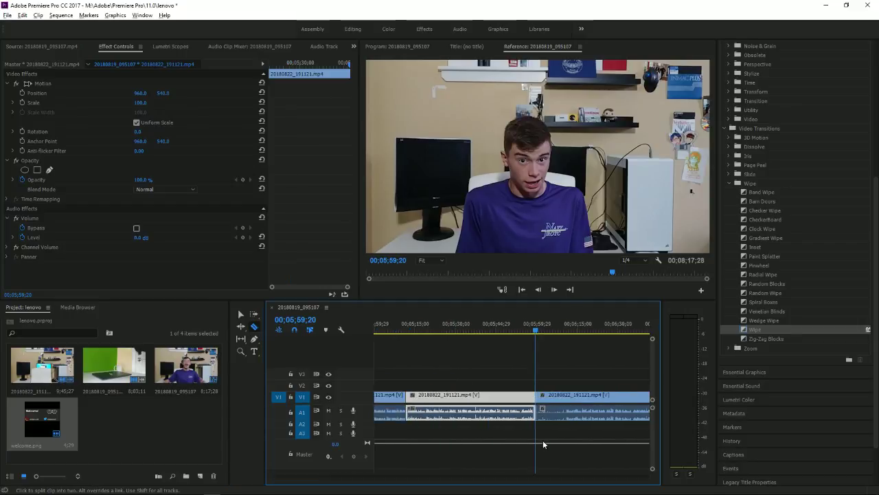
pyautogui.scroll(-3, 543, 444)
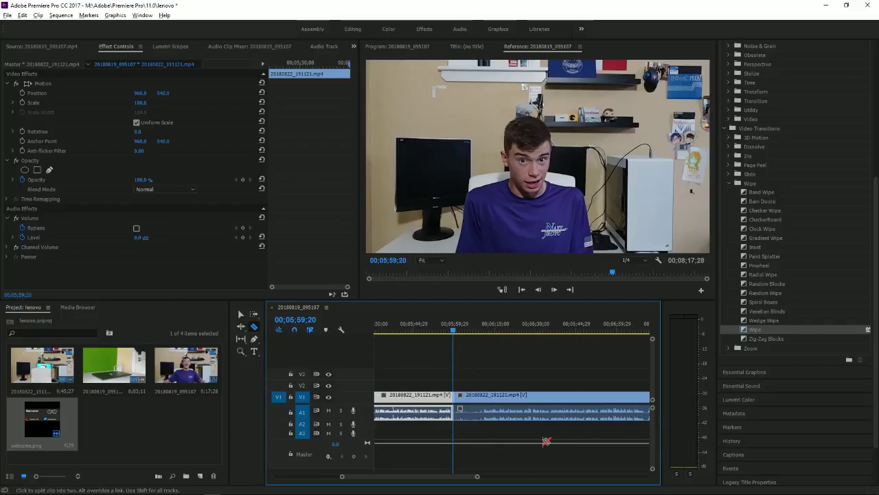
pyautogui.press('=')
pyautogui.press('=')
pyautogui.press('=')
pyautogui.press('=')
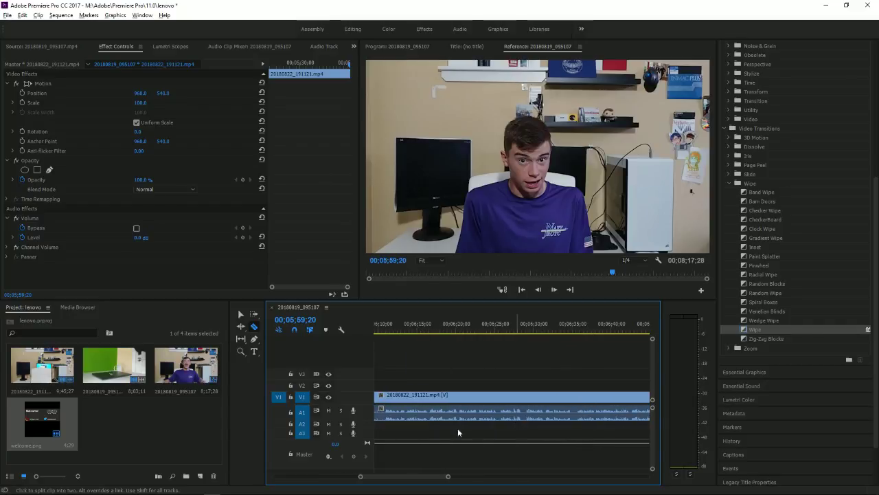
pyautogui.scroll(1, 387, 417)
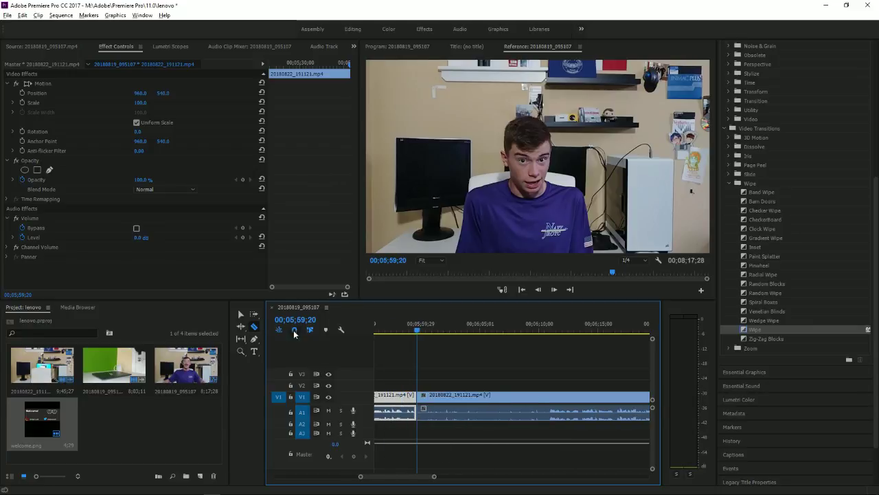
pyautogui.click(241, 315)
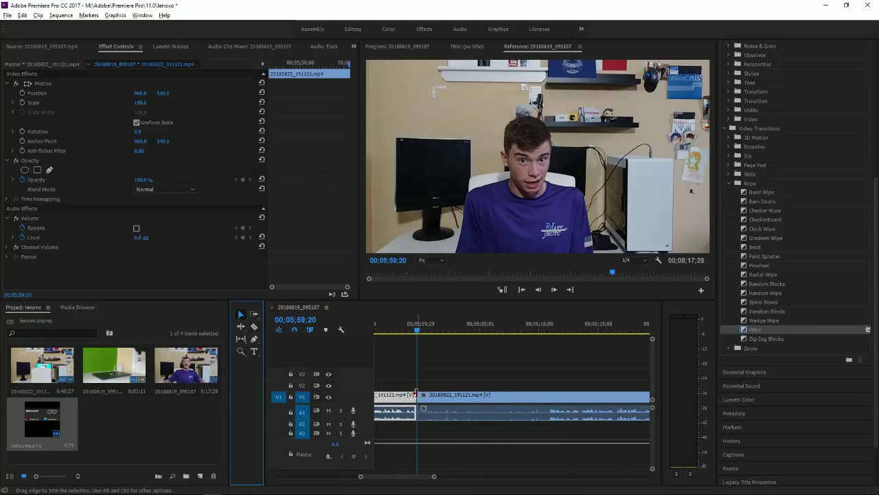
pyautogui.moveTo(422, 395); pyautogui.dragTo(496, 397)
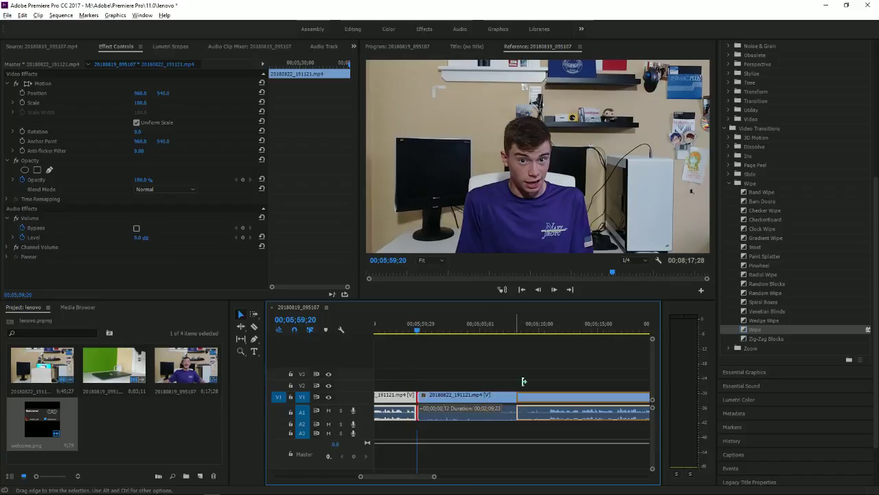
pyautogui.moveTo(550, 388); pyautogui.dragTo(443, 404)
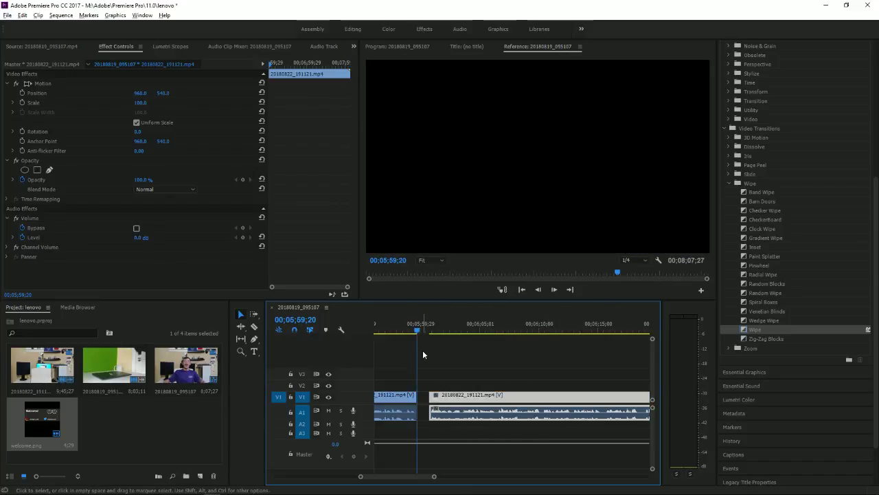
# Play the trimmed clip from its start to 00;06;03;22 to check its first words
pyautogui.moveTo(427, 329); pyautogui.dragTo(429, 331)
pyautogui.press('space')
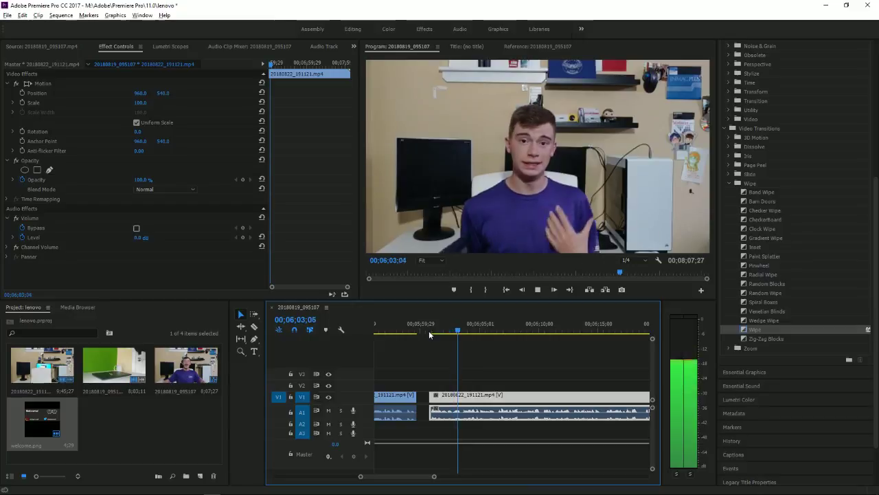
pyautogui.press('space')
# Unlink the trimmed clip's audio from its video and shift the audio about 8 frames later
pyautogui.keyDown('alt'); pyautogui.scroll(6, 438, 355); pyautogui.keyUp('alt')
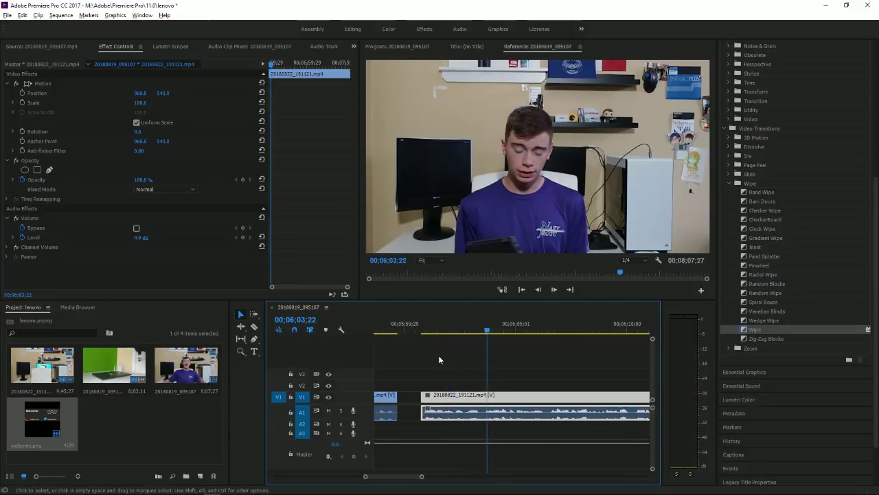
pyautogui.rightClick(427, 399)
pyautogui.click(450, 193)
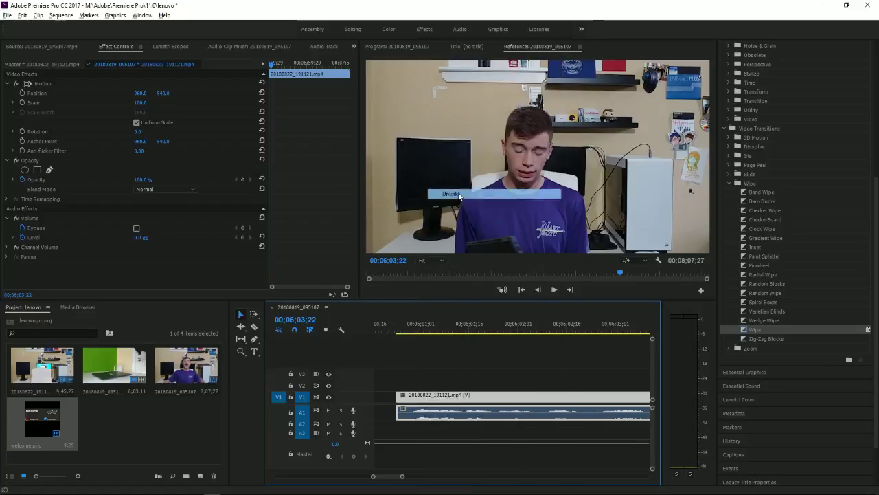
pyautogui.moveTo(410, 413); pyautogui.dragTo(430, 408)
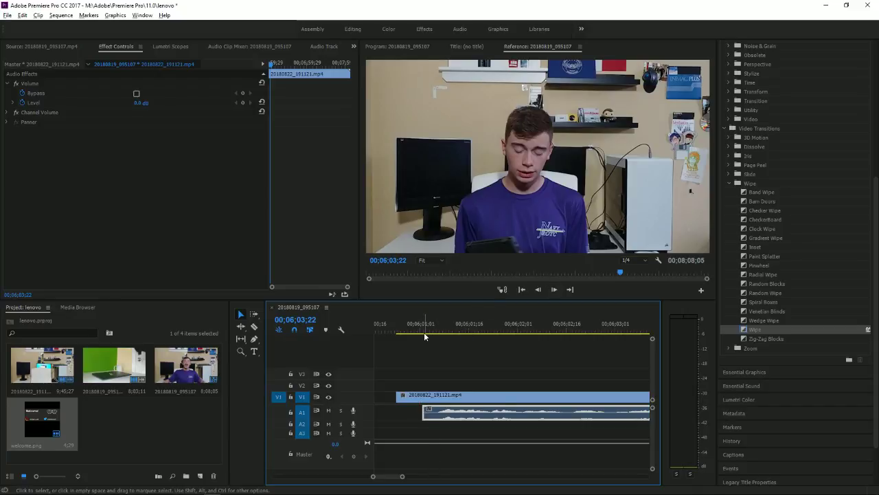
# Play the unlinked clip from 00;06;00;24 to 00;06;03;16 to check the shifted audio against the picture
pyautogui.click(394, 331)
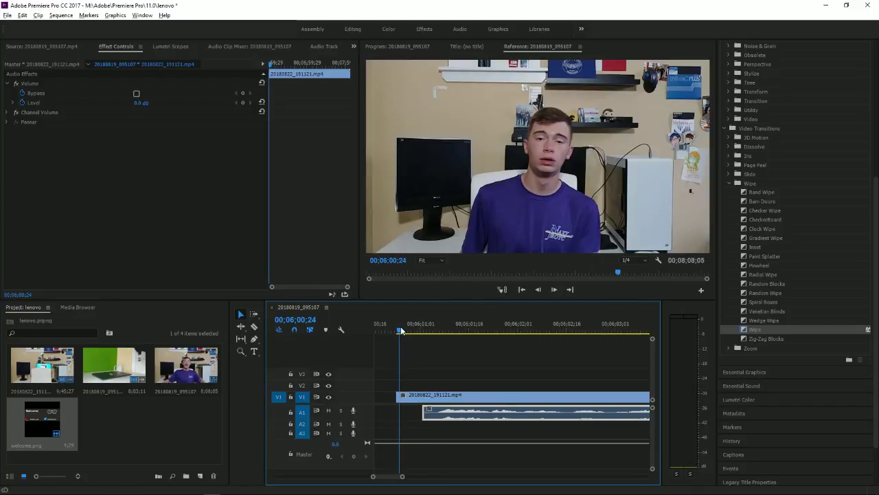
pyautogui.press('space')
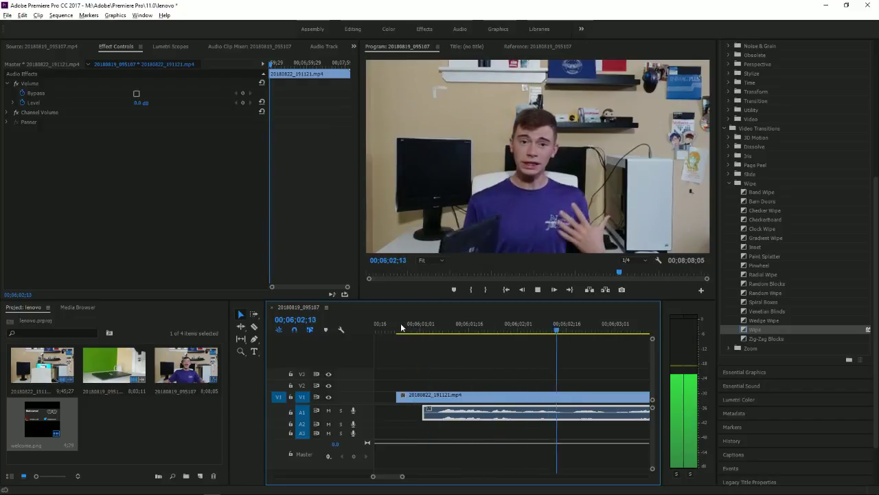
pyautogui.press('space')
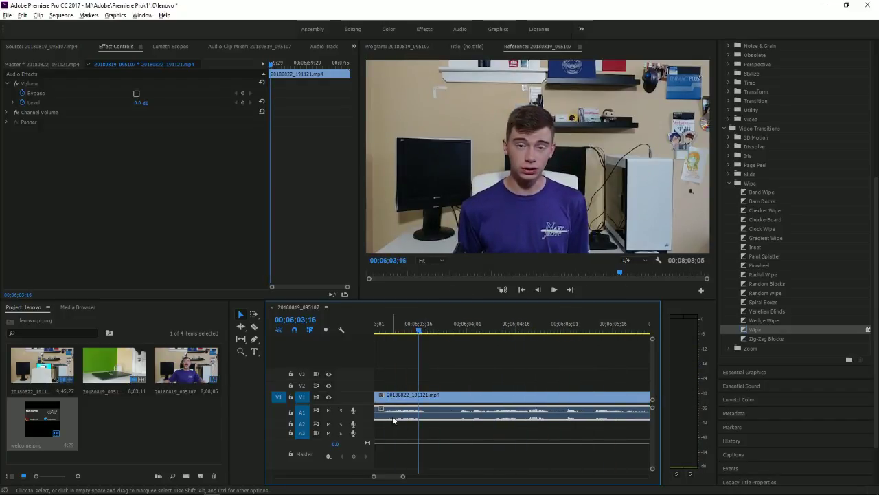
# Trim the start of the unlinked video so that it lines up with the start of its shifted audio
pyautogui.press('-')
pyautogui.press('-')
pyautogui.press('-')
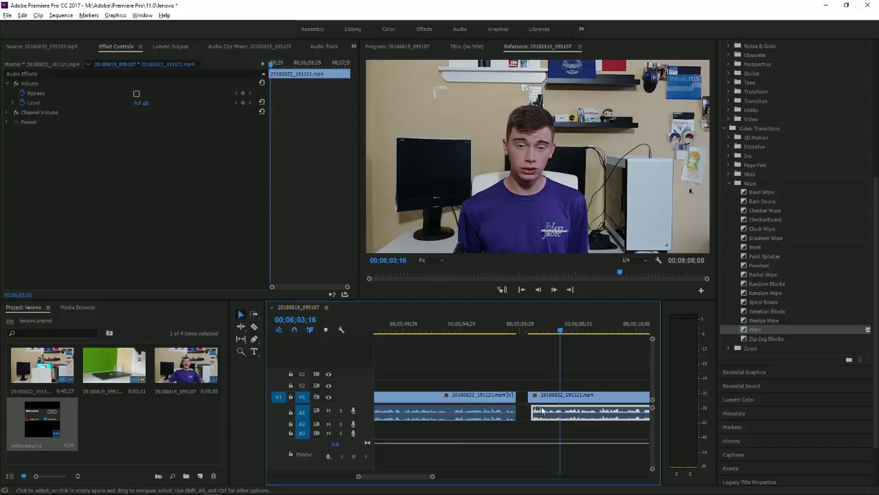
pyautogui.press('=')
pyautogui.press('=')
pyautogui.click(523, 396)
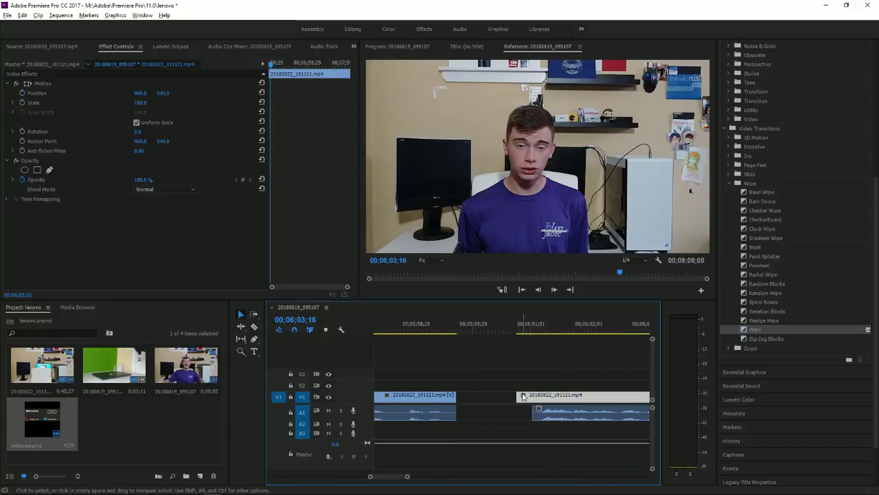
pyautogui.moveTo(520, 397); pyautogui.dragTo(533, 397)
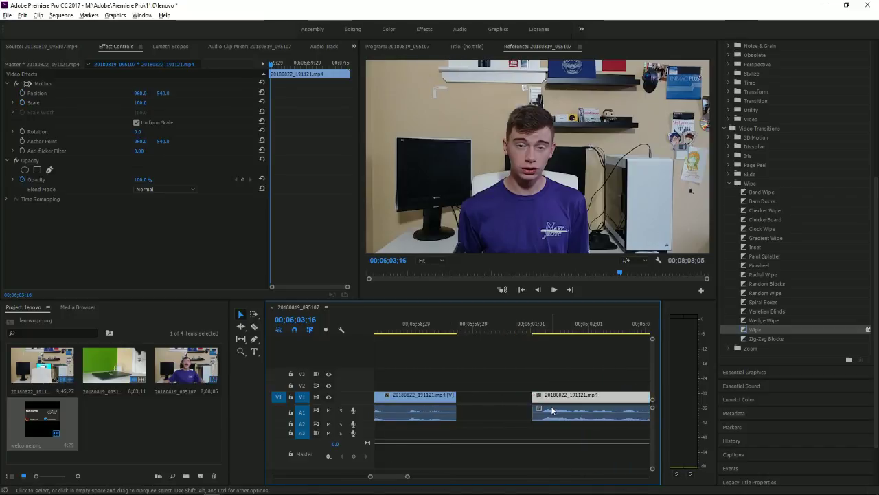
# Select the aligned video and audio parts together and link them back into one clip
pyautogui.click(549, 388)
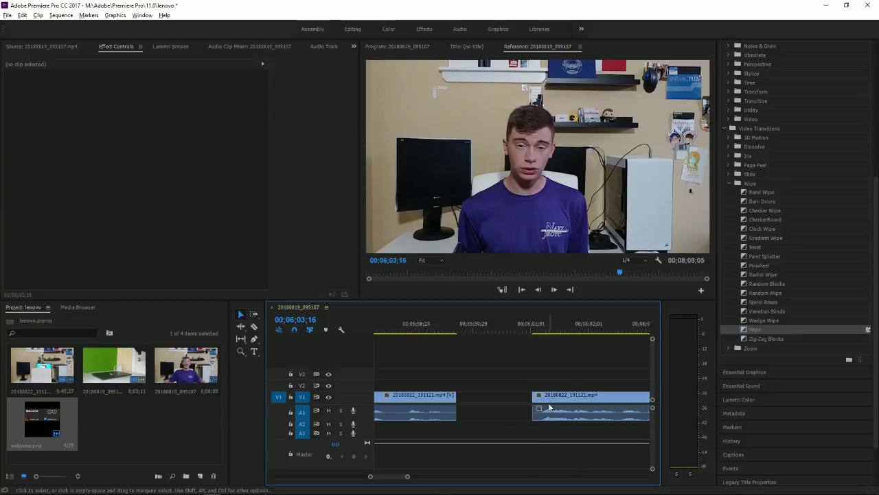
pyautogui.click(549, 408)
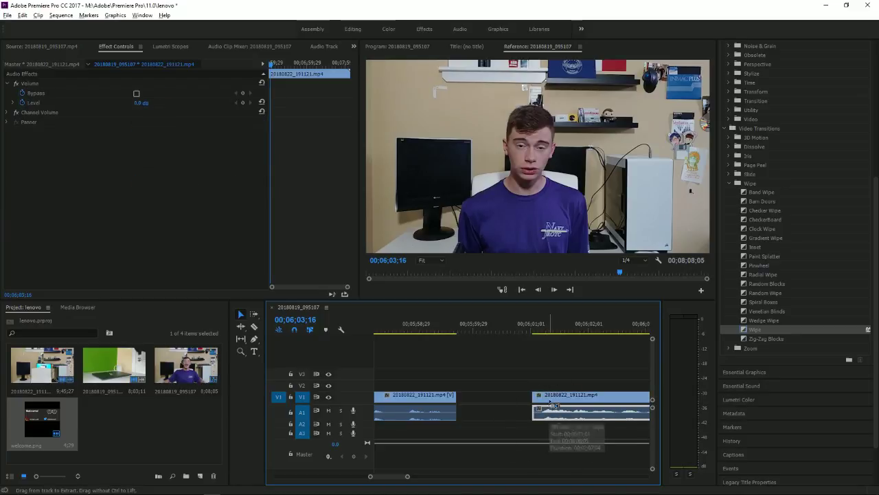
pyautogui.click(553, 406)
pyautogui.rightClick(549, 405)
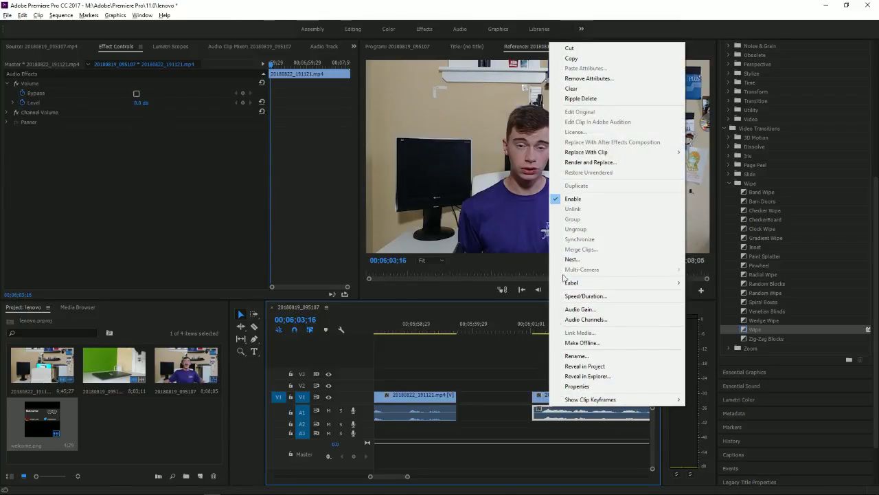
pyautogui.click(527, 371)
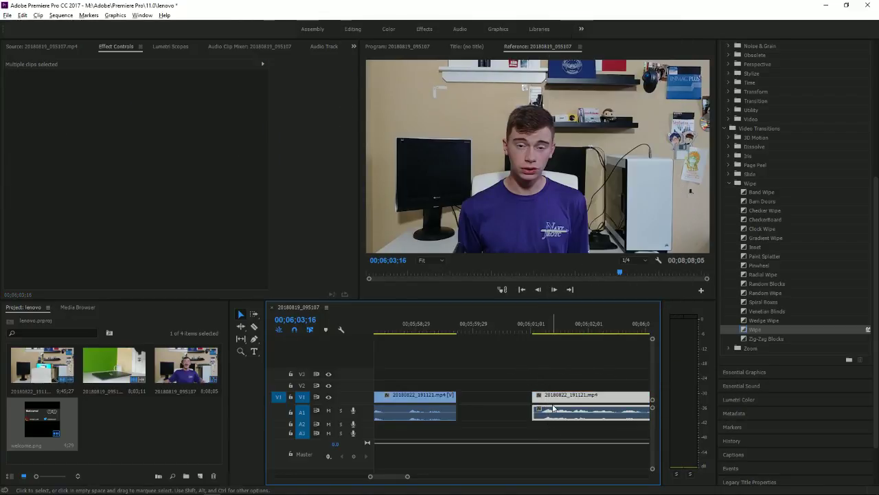
pyautogui.rightClick(554, 408)
pyautogui.click(591, 209)
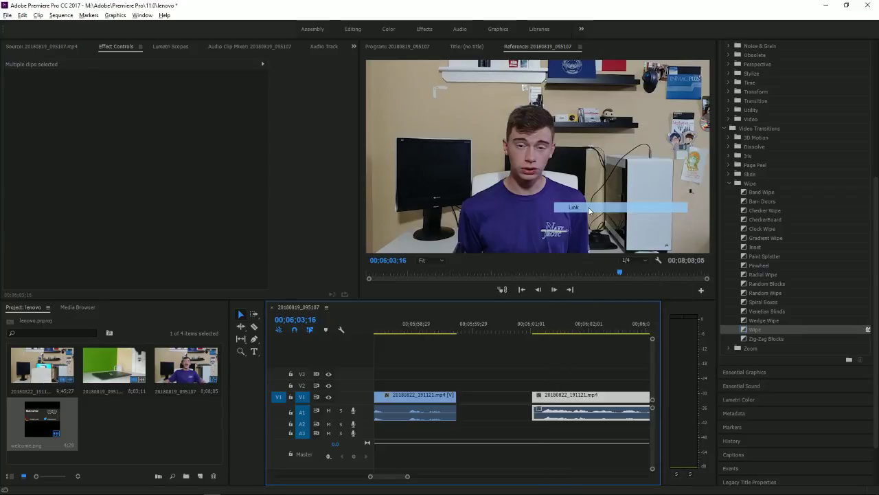
# Move the relinked clip against the end of the previous clip at 00;05;59;20 and play from the join
pyautogui.moveTo(556, 402); pyautogui.dragTo(483, 406)
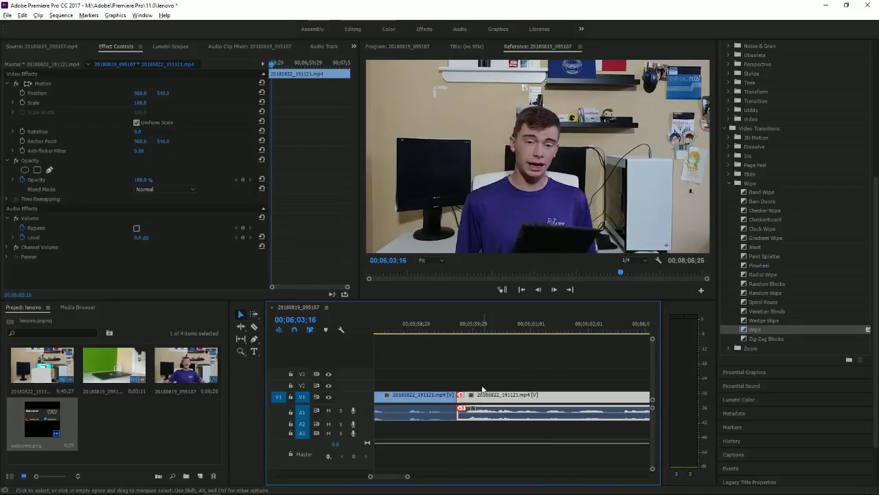
pyautogui.click(457, 332)
pyautogui.press('space')
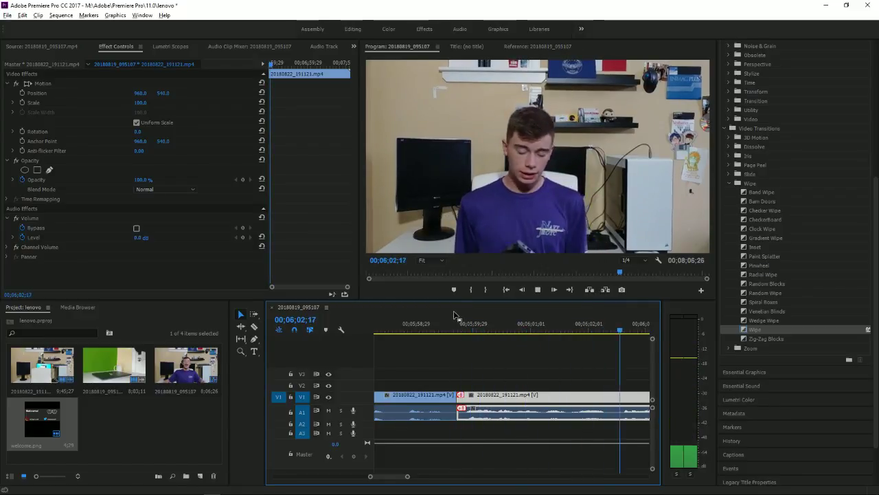
# Replay the pause around 00;06;57;24 up to 00;06;59;21 and examine where the speech stops
pyautogui.press('-')
pyautogui.press('-')
pyautogui.press('-')
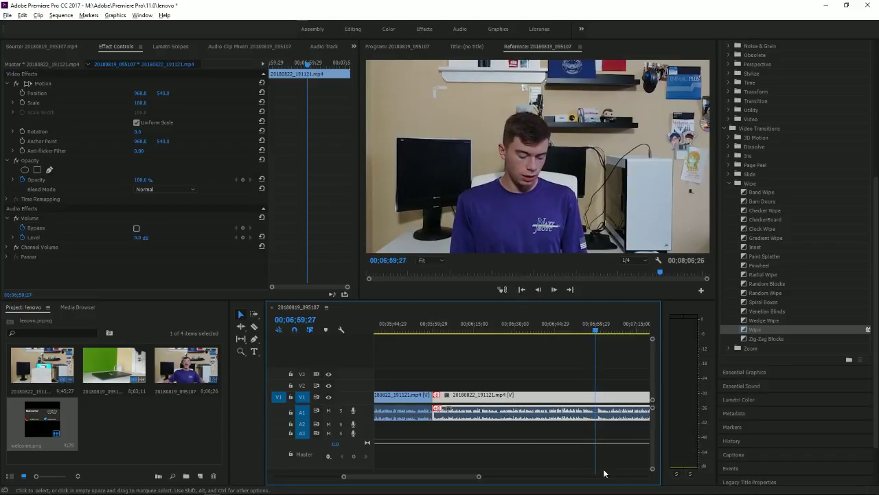
pyautogui.press('=')
pyautogui.press('=')
pyautogui.press('=')
pyautogui.press('=')
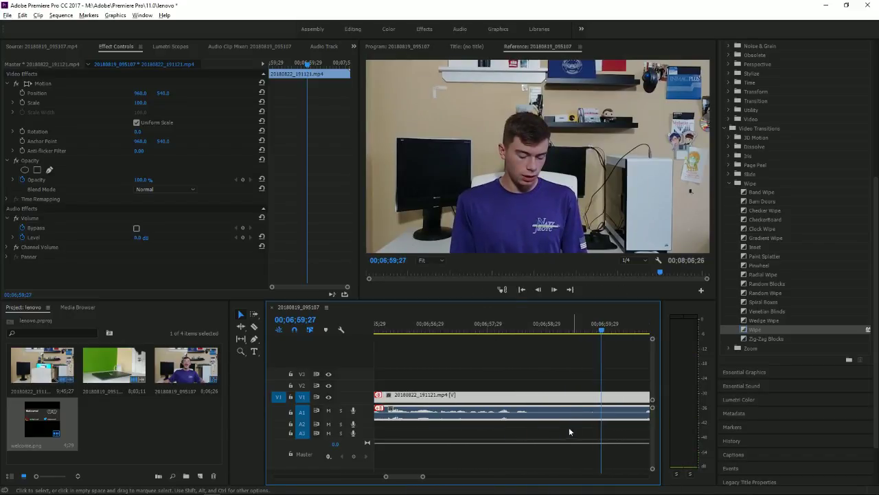
pyautogui.moveTo(537, 323); pyautogui.dragTo(477, 330)
pyautogui.press('b')
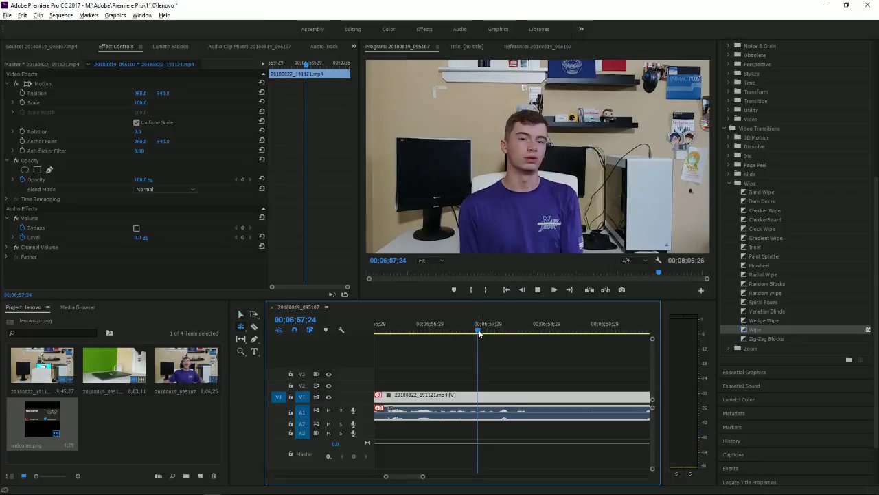
pyautogui.press('space')
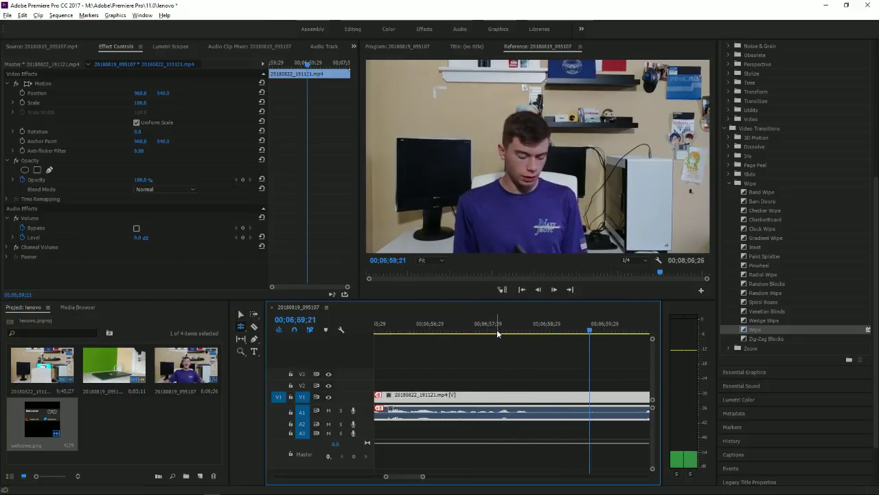
# Replay the speech leading into the pause from around 00;06;56 up to 00;06;59;23
pyautogui.moveTo(477, 329); pyautogui.dragTo(410, 311)
pyautogui.press('-')
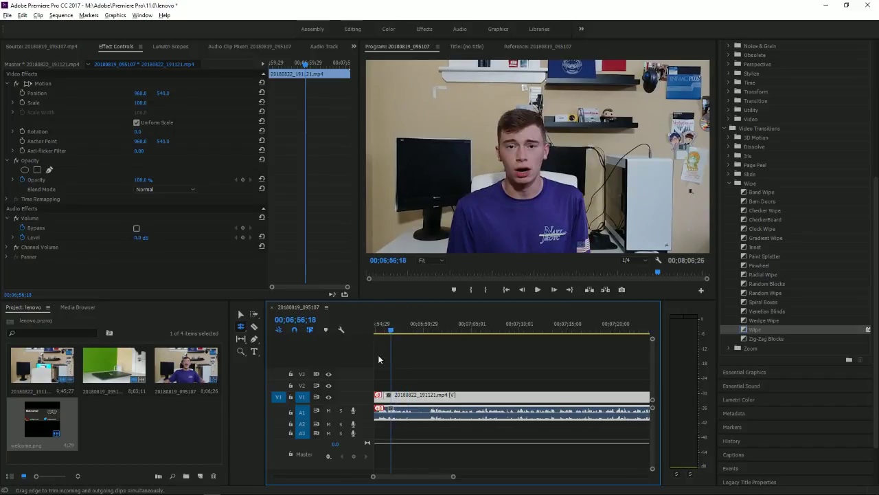
pyautogui.click(382, 332)
pyautogui.press('space')
pyautogui.scroll(5, 393, 325)
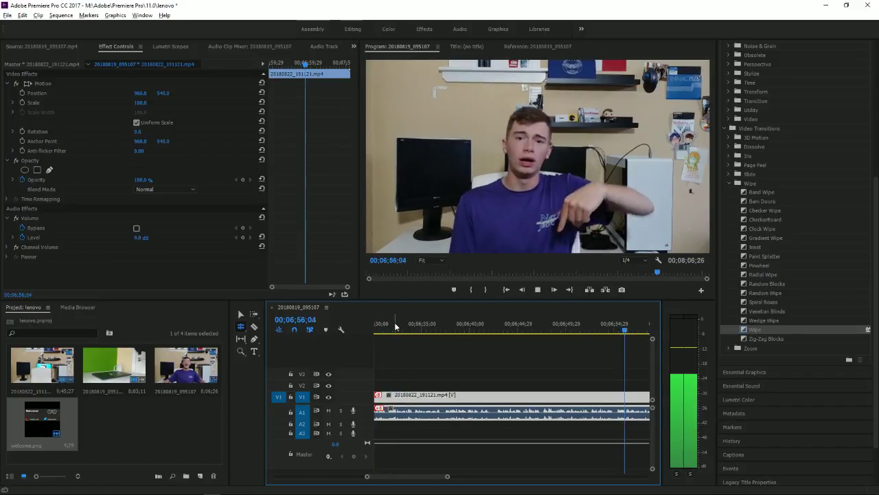
pyautogui.scroll(-5, 396, 327)
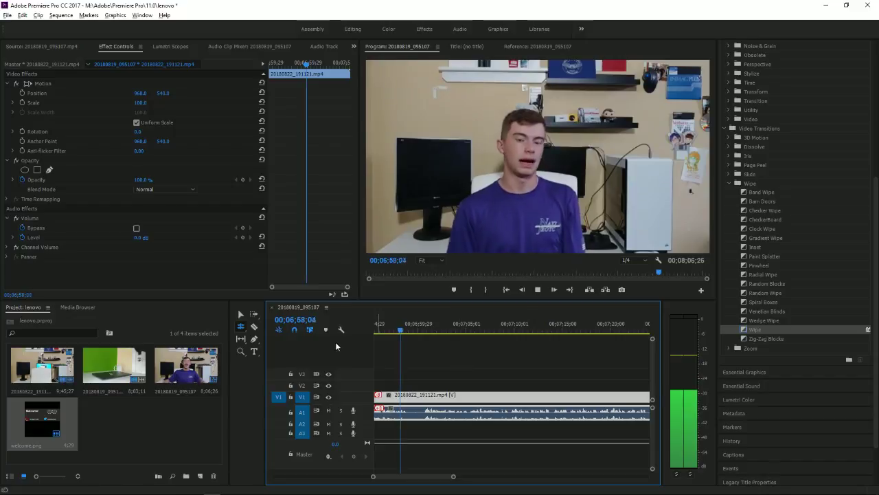
pyautogui.press('space')
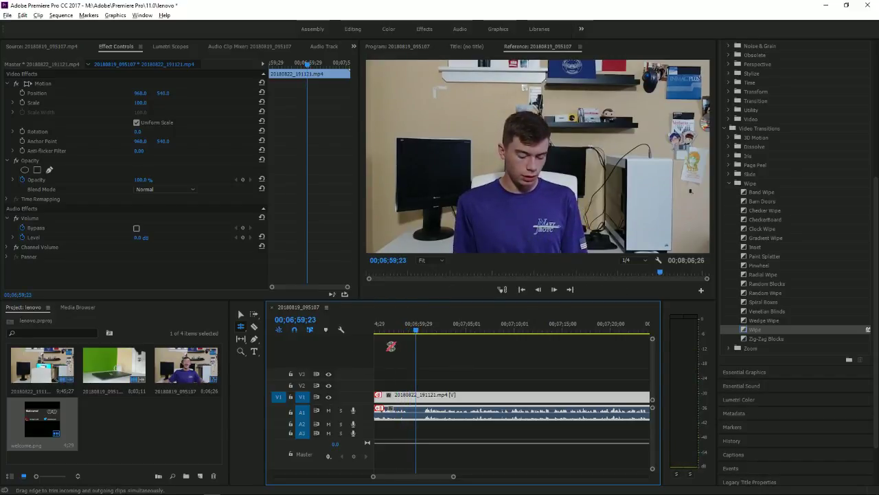
# Replay the longer lead-up from 00;06;53;10 and stop at 00;06;58;25, where the speaker looks down
pyautogui.scroll(3, 388, 333)
pyautogui.click(489, 327)
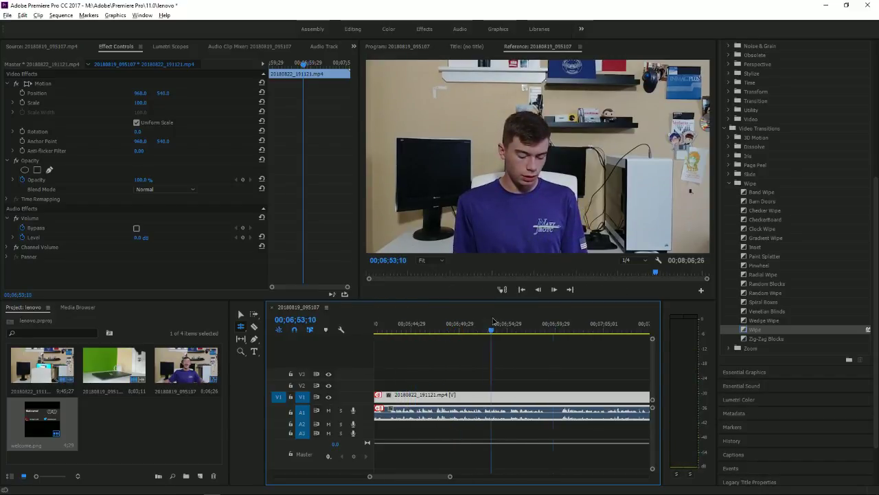
pyautogui.press('space')
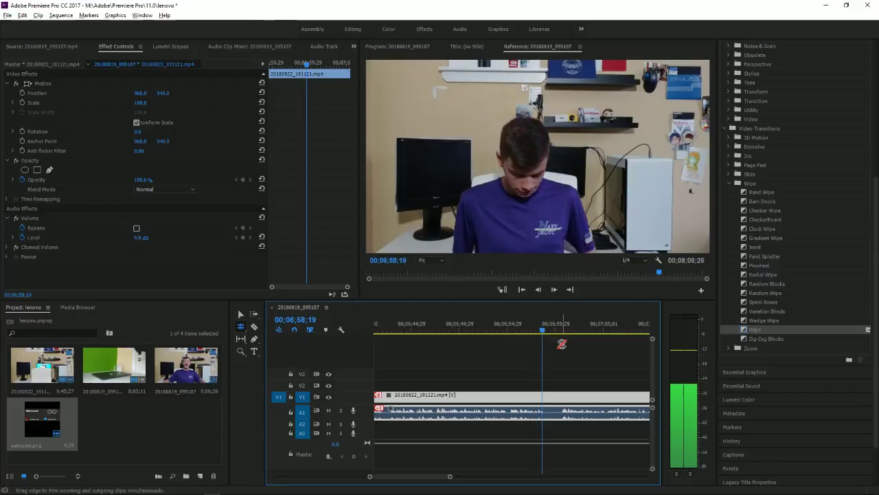
pyautogui.press('space')
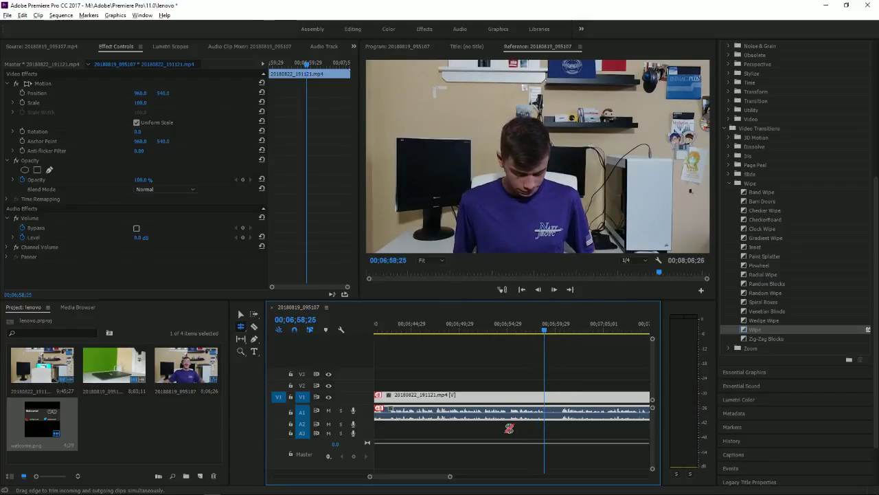
# Split the clip and its audio at 00;06;58;25 and at 00;07;00;19, on both sides of the pause
pyautogui.click(254, 326)
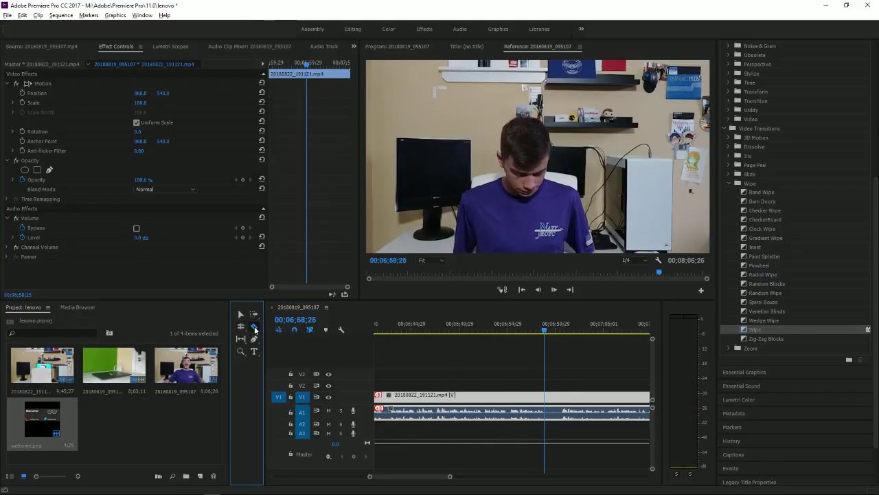
pyautogui.click(545, 396)
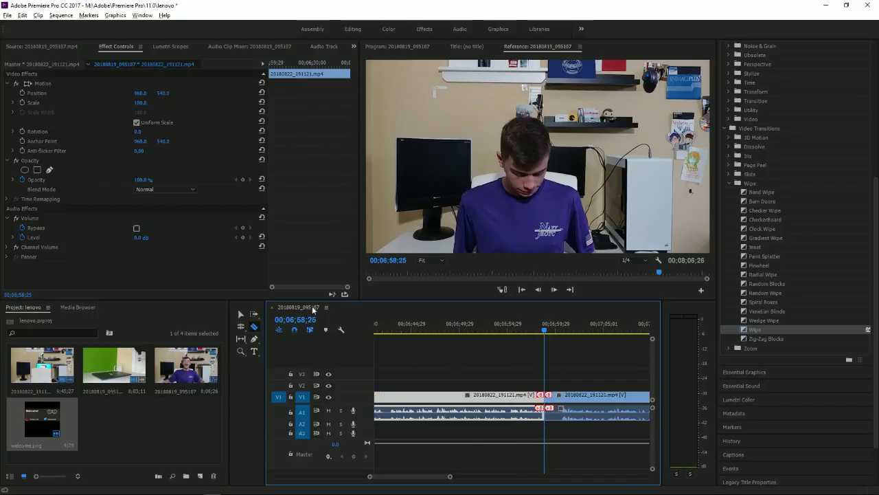
pyautogui.click(240, 313)
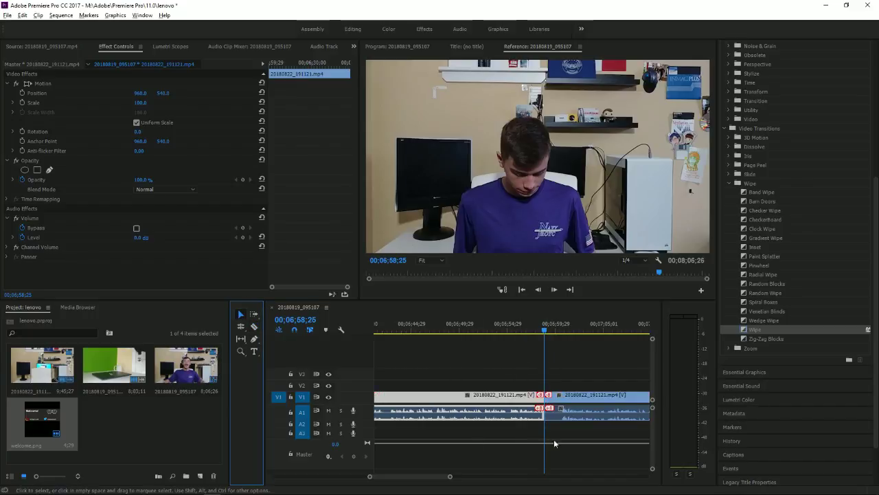
pyautogui.scroll(3, 573, 413)
pyautogui.scroll(3, 573, 413)
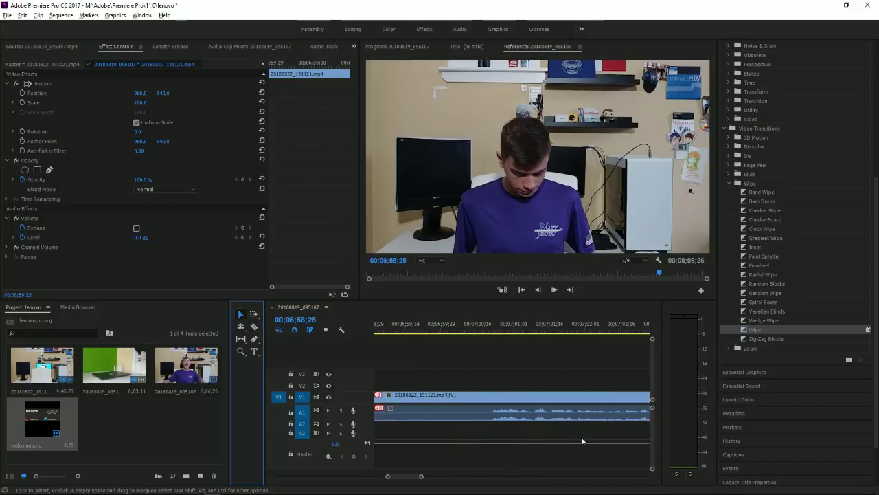
pyautogui.click(463, 324)
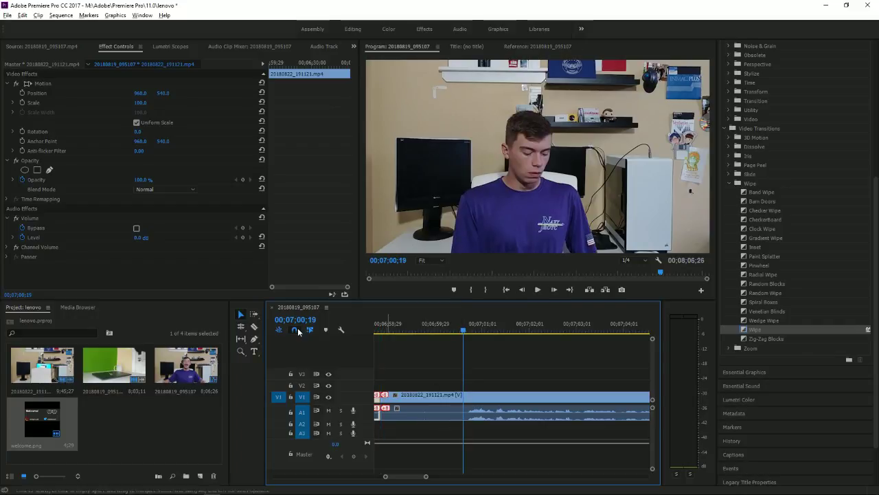
pyautogui.click(254, 327)
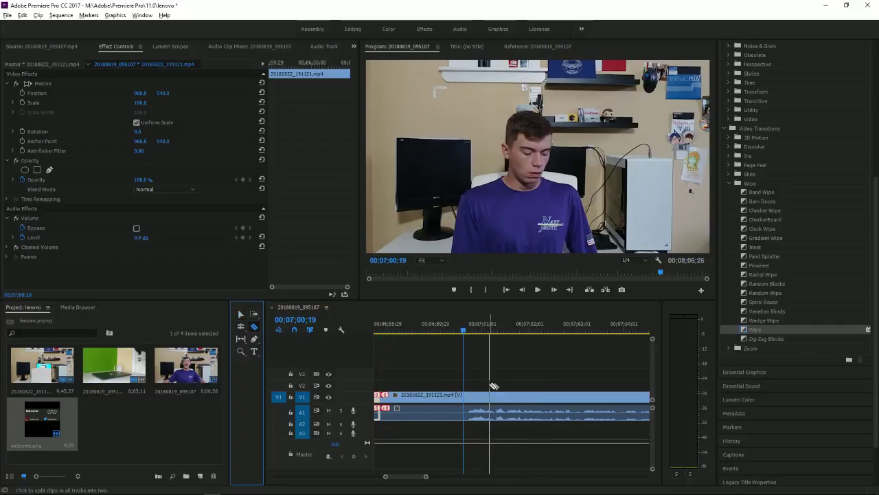
pyautogui.keyDown('shift'); pyautogui.click(467, 365); pyautogui.keyUp('shift')
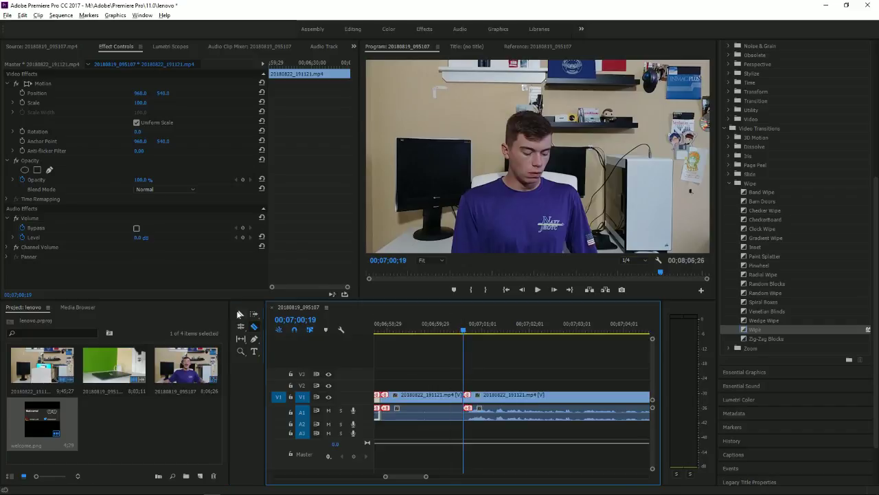
# Delete the pause between the two cuts and close the gap it leaves
pyautogui.click(240, 314)
pyautogui.click(413, 412)
pyautogui.press('Delete')
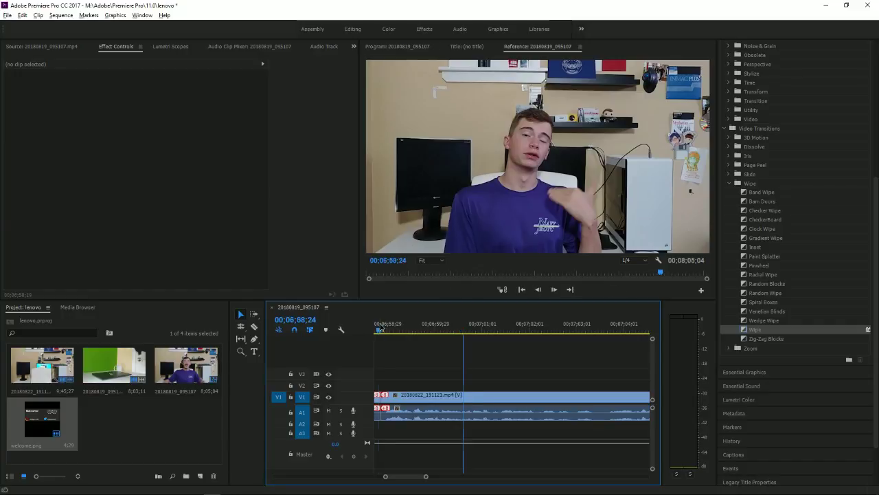
pyautogui.press('Delete')
# Play from the new join at 00;06;58;24 through the closing speech and stop at 00;07;58;21
pyautogui.press('space')
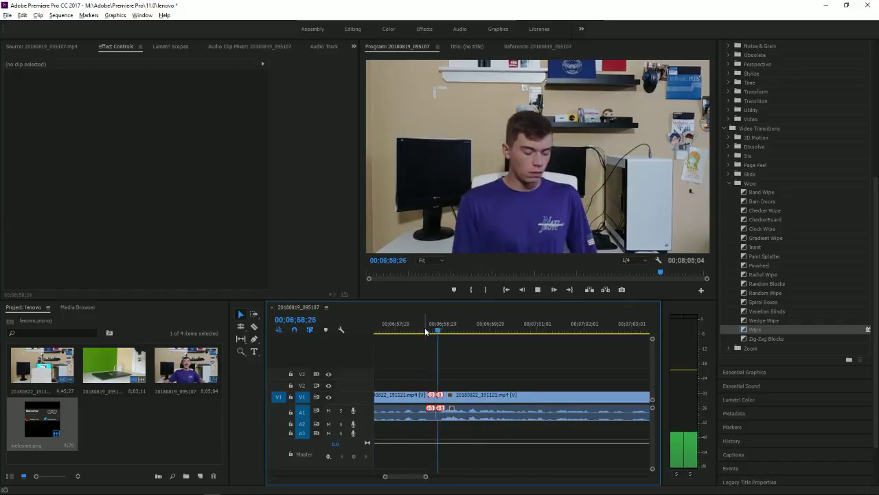
pyautogui.scroll(-5, 413, 412)
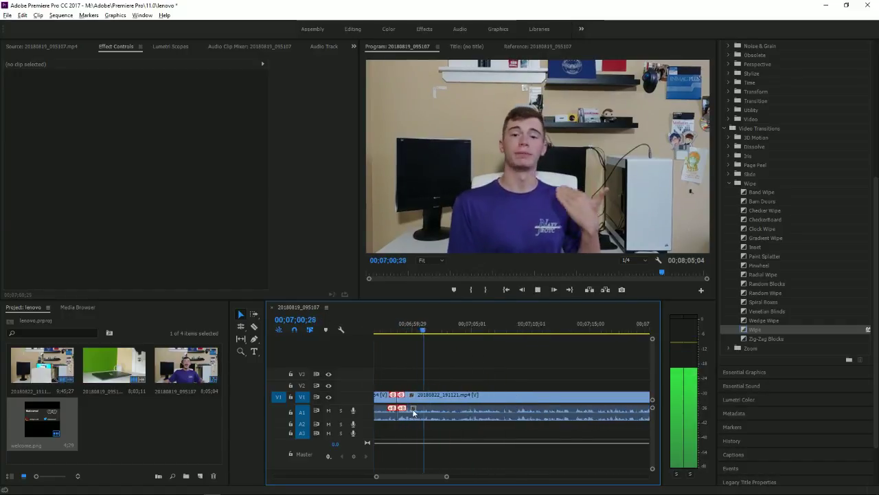
pyautogui.scroll(-2, 413, 412)
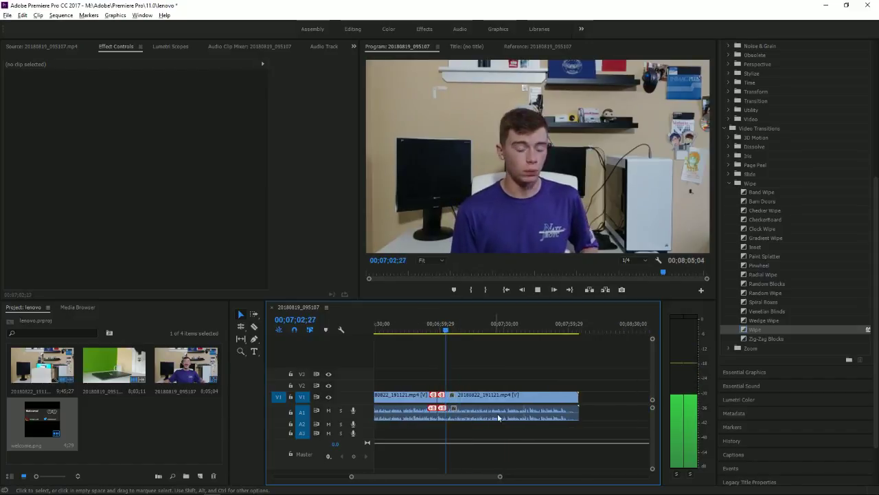
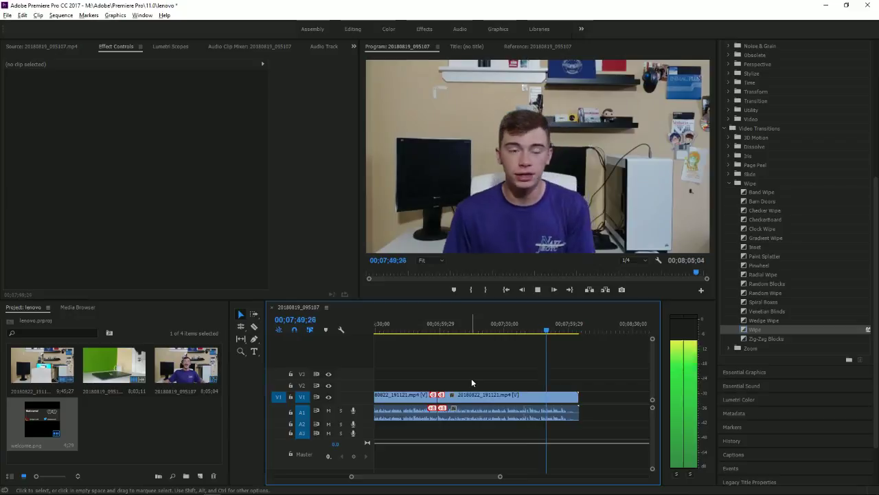
pyautogui.press('space')
pyautogui.press('space')
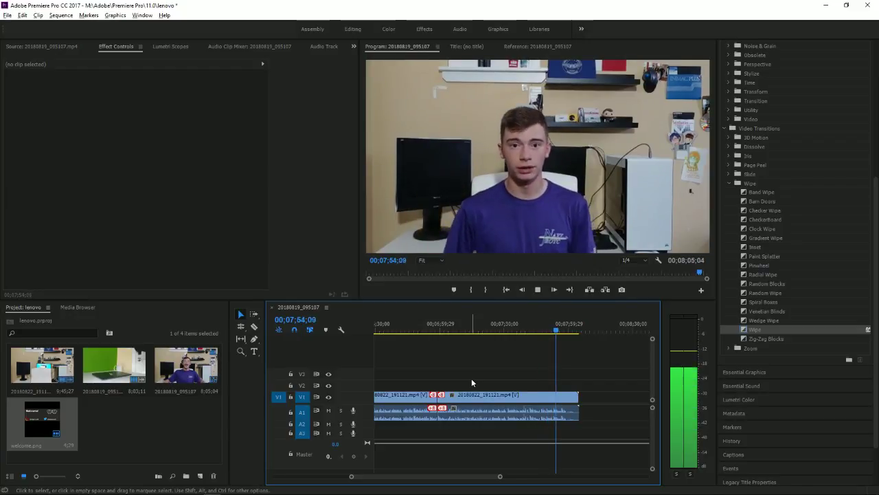
pyautogui.click(539, 290)
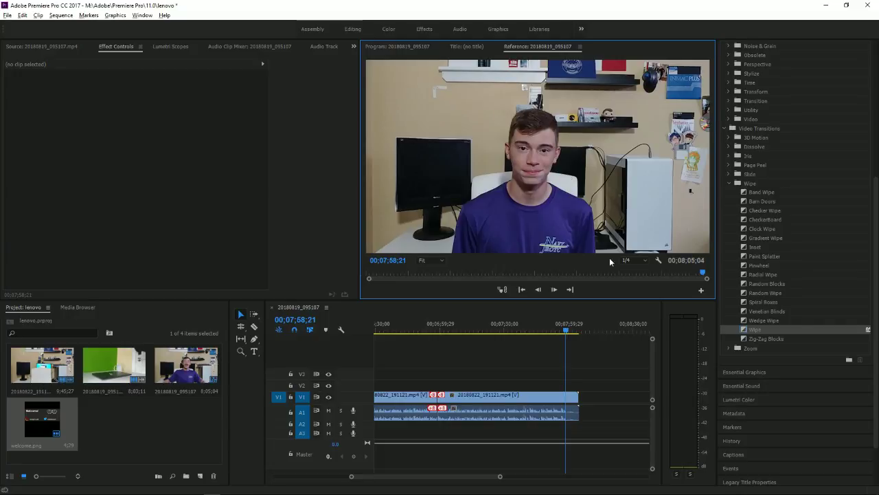
# Split the last clip at 00;07;58;21 and delete the remainder after the cut
pyautogui.scroll(6, 568, 412)
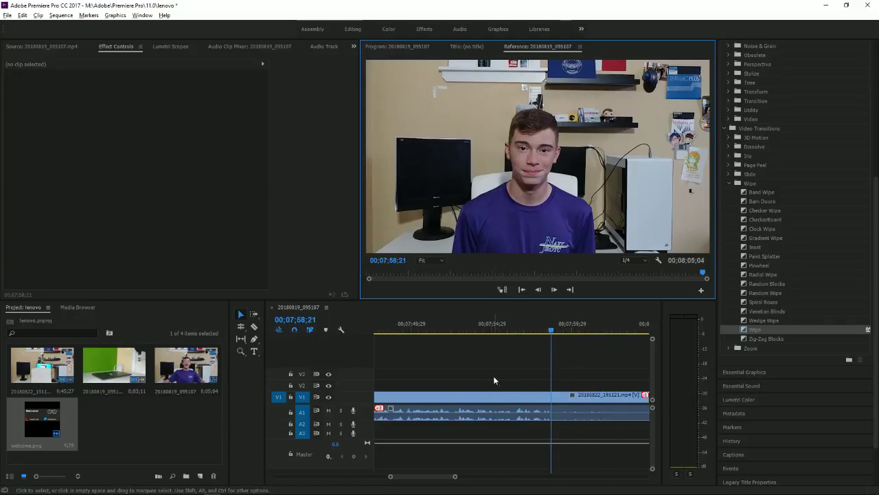
pyautogui.scroll(-3, 494, 380)
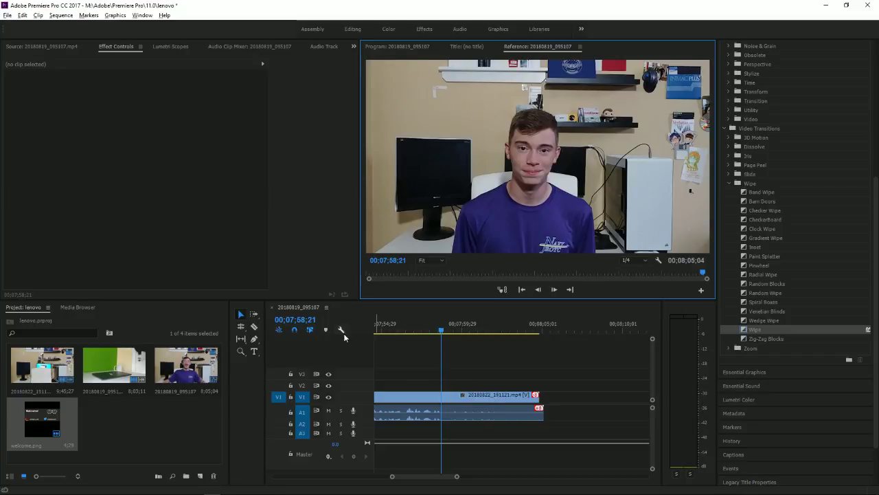
pyautogui.click(254, 327)
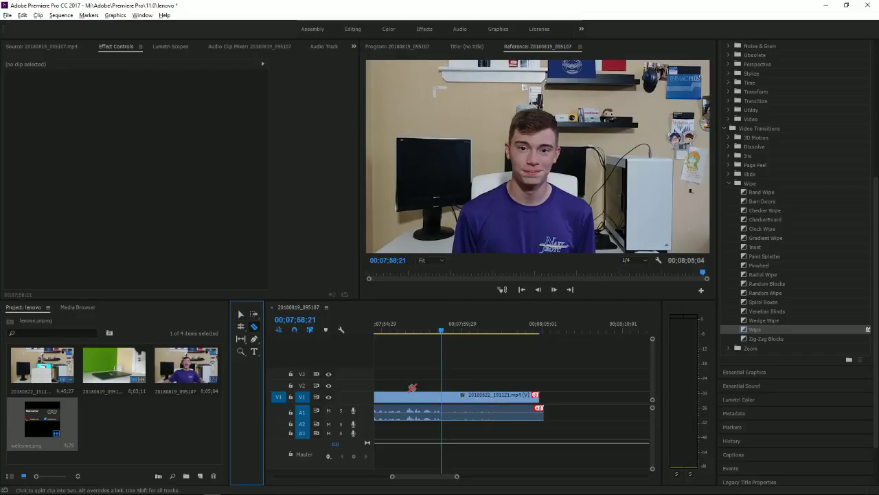
pyautogui.click(446, 397)
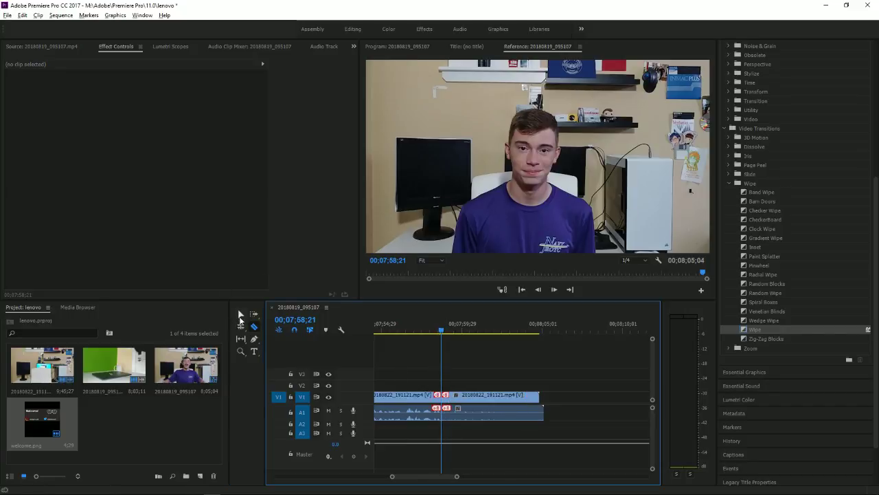
pyautogui.click(241, 315)
pyautogui.click(458, 419)
pyautogui.press('Delete')
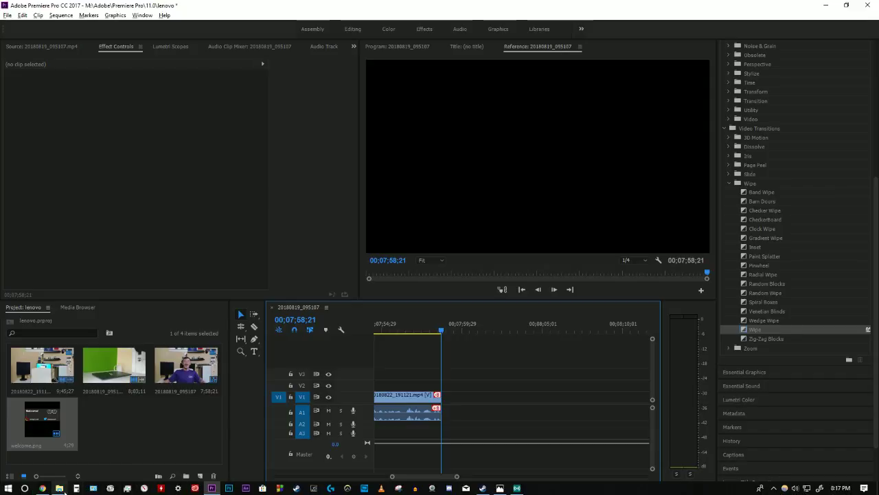
# Switch to File Explorer and open the Video Slides folder on D:\
pyautogui.click(212, 489)
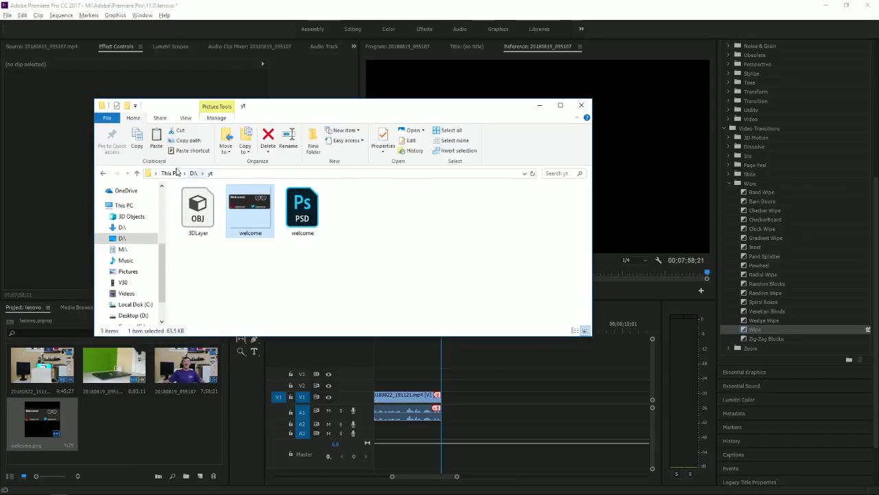
pyautogui.click(171, 173)
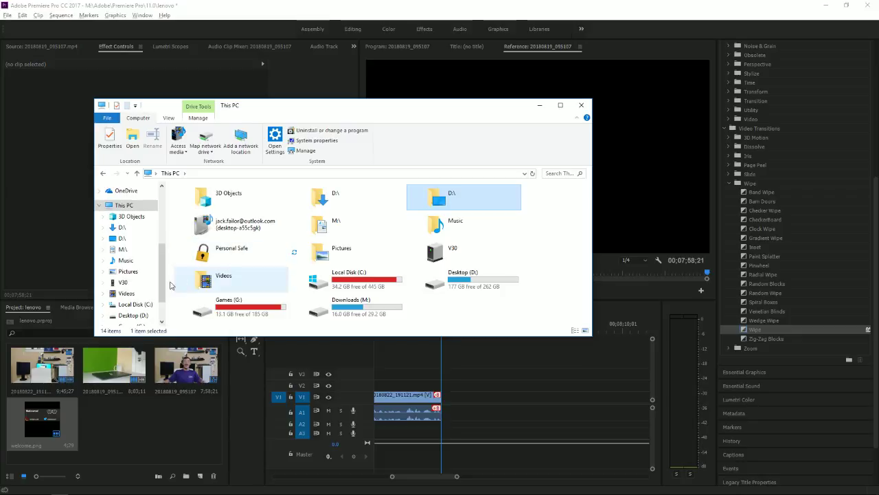
pyautogui.click(122, 238)
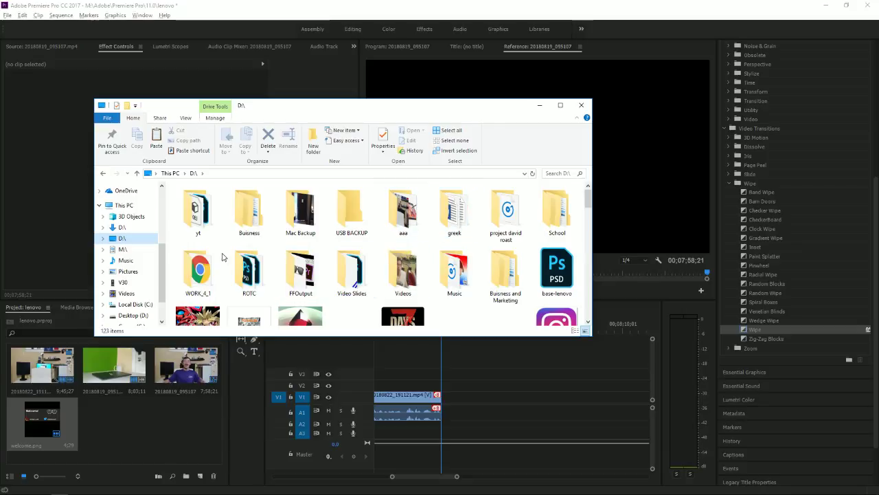
pyautogui.doubleClick(198, 207)
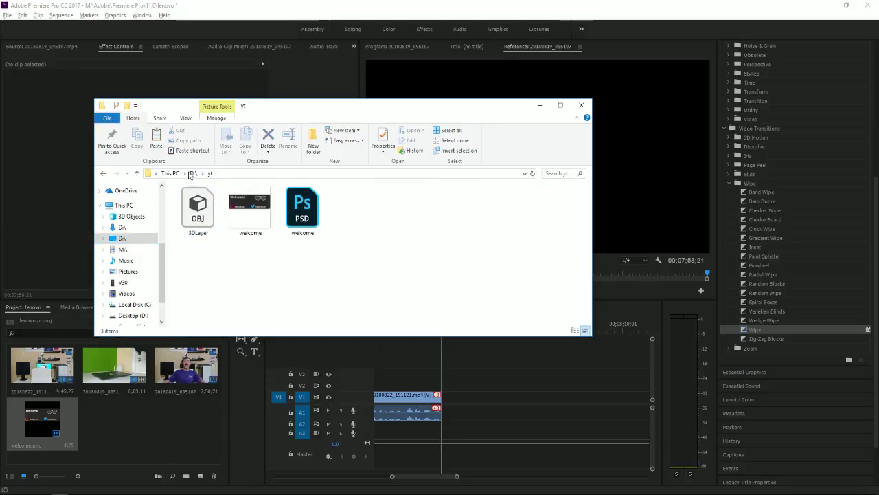
pyautogui.click(195, 173)
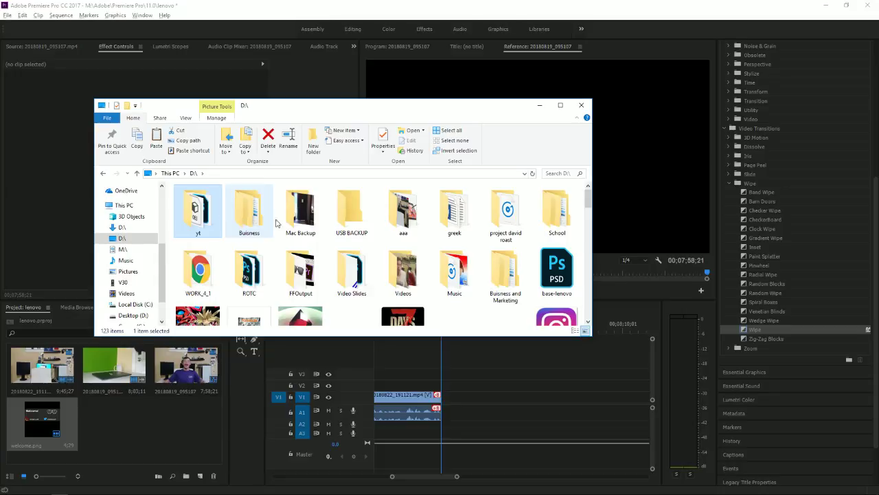
pyautogui.doubleClick(352, 273)
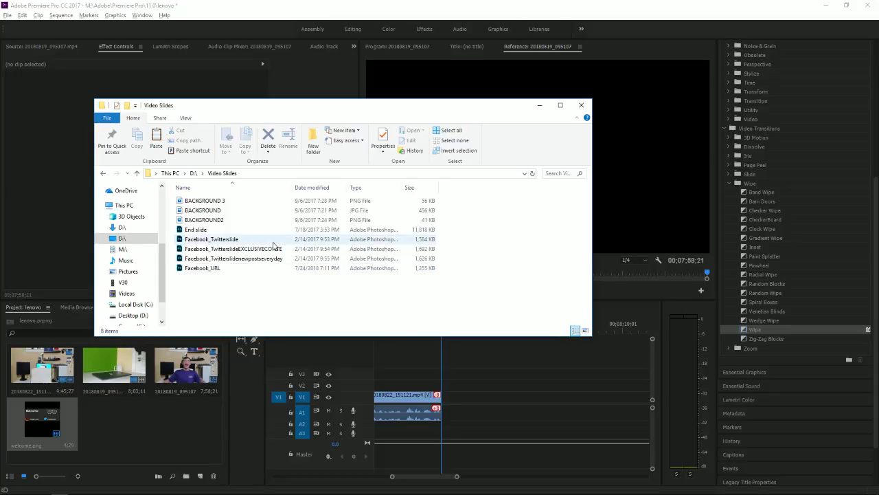
# Import the End slide, the three Facebook_Twitter slides and Facebook_URL into the Premiere Pro project, merging all layers of each file
pyautogui.click(204, 231)
pyautogui.moveTo(212, 296); pyautogui.dragTo(219, 408)
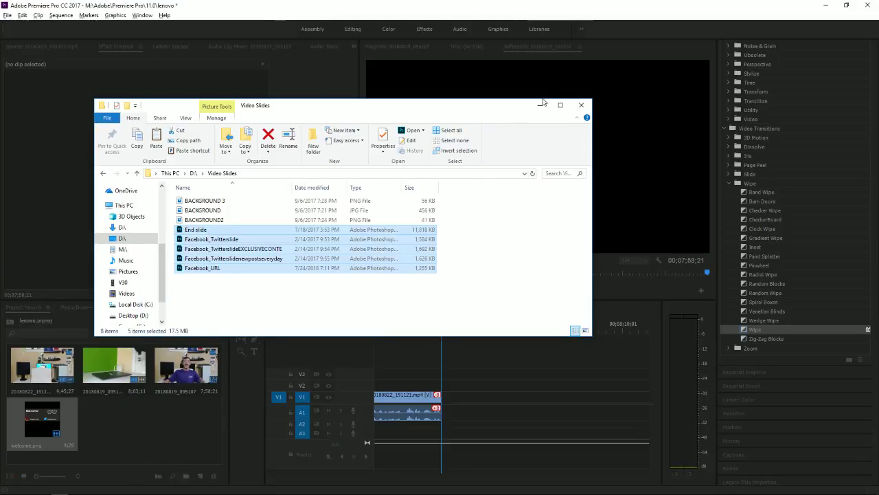
pyautogui.click(500, 396)
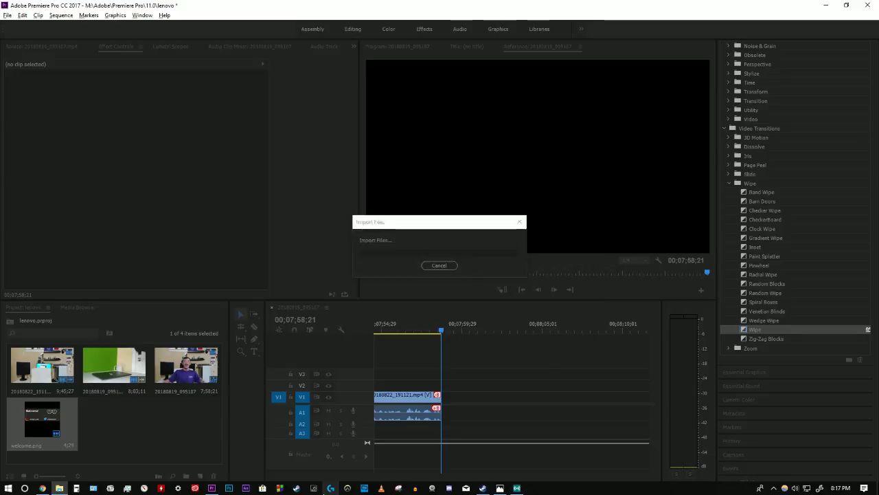
pyautogui.click(506, 197)
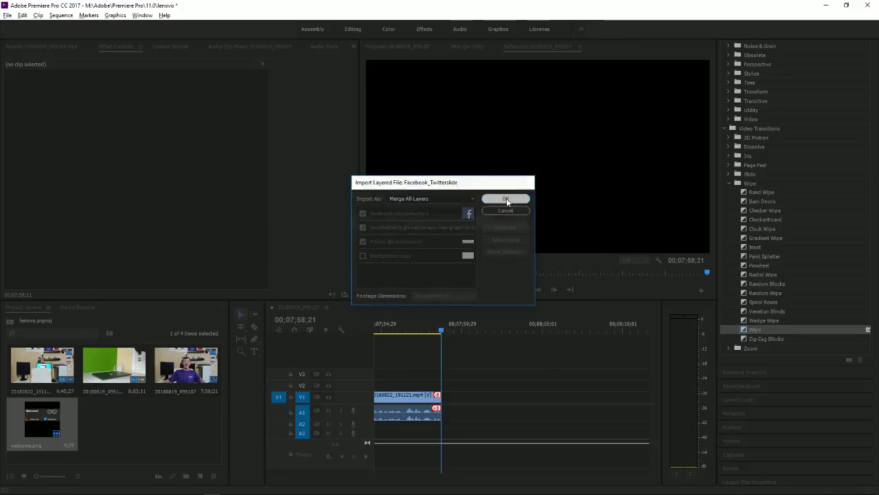
pyautogui.click(506, 198)
pyautogui.click(506, 199)
pyautogui.click(505, 199)
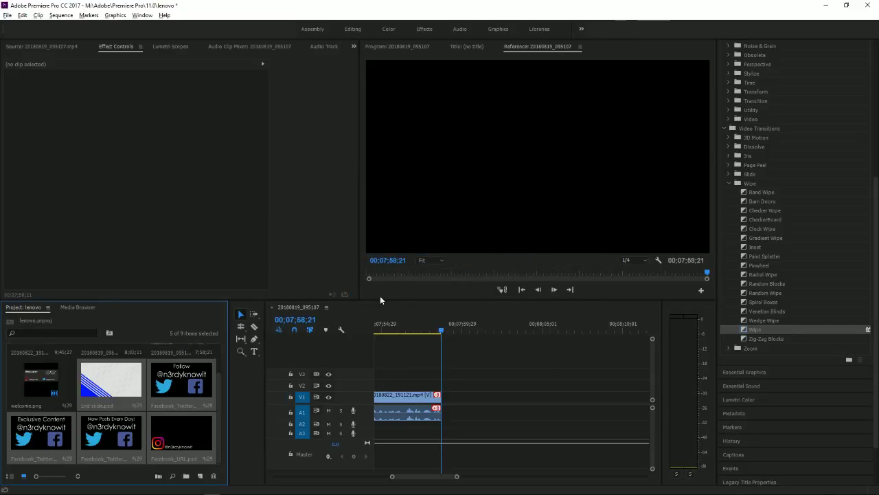
# Place End slide.psd on V1 directly after the last clip and extend it to end at 00;08;14;13
pyautogui.doubleClick(116, 376)
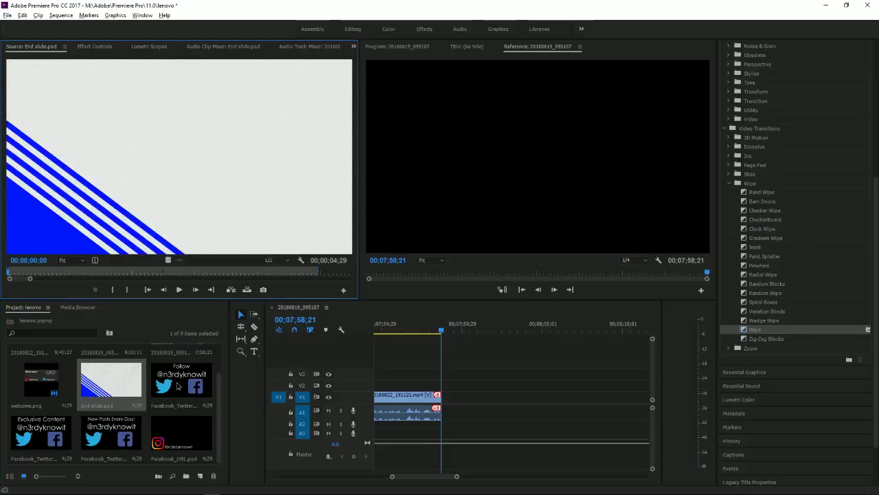
pyautogui.moveTo(177, 398); pyautogui.dragTo(448, 400)
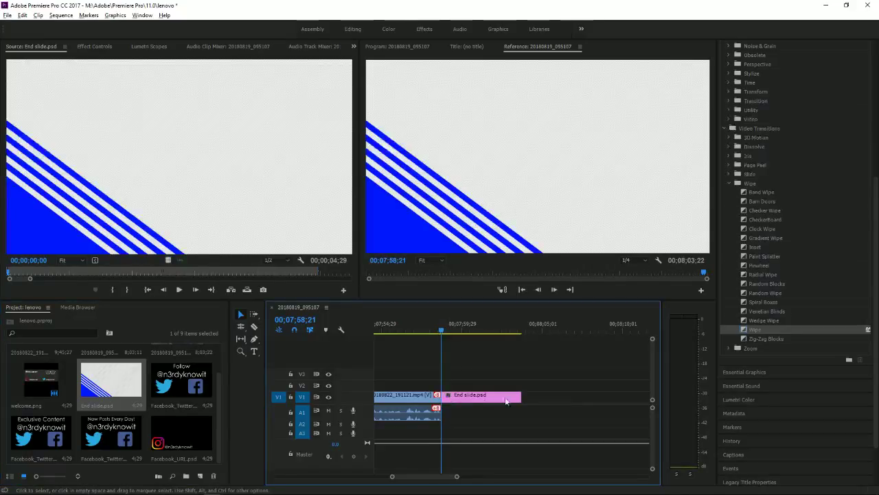
pyautogui.moveTo(525, 396); pyautogui.dragTo(627, 396)
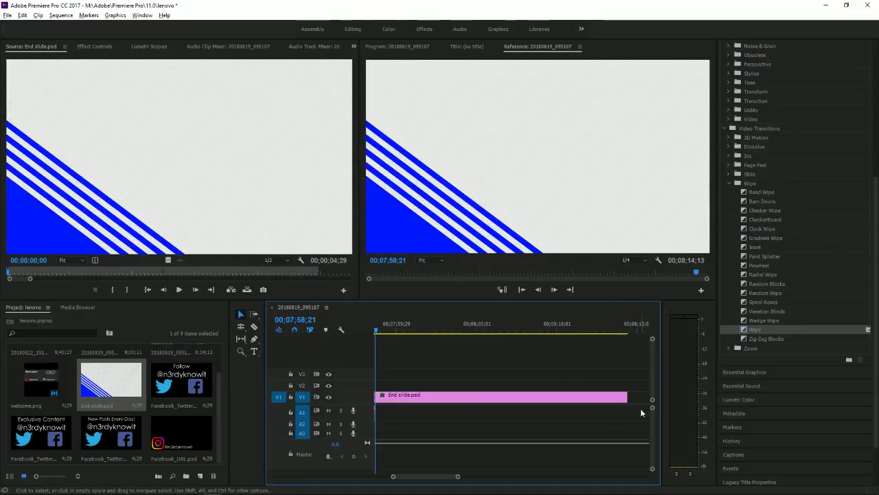
# Scrub from the end slide back to 00;06;40;10 to review the earlier clips in the sequence
pyautogui.press('-')
pyautogui.press('-')
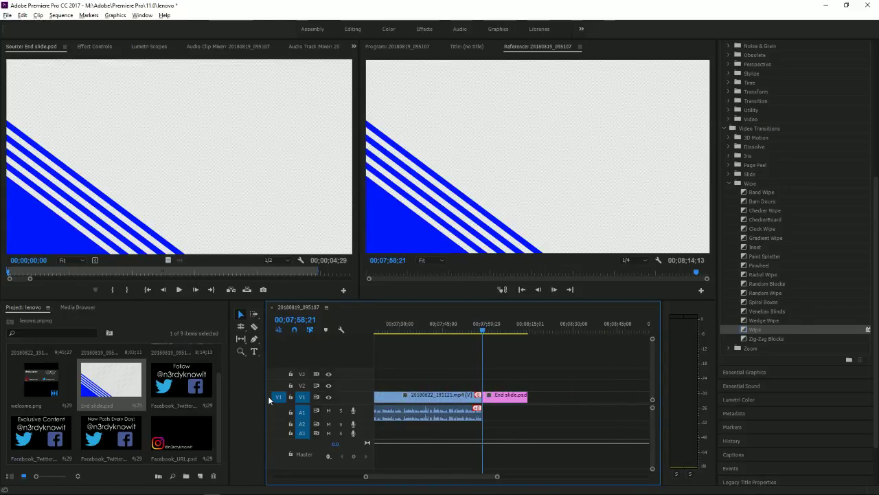
pyautogui.press('-')
pyautogui.press('-')
pyautogui.press('-')
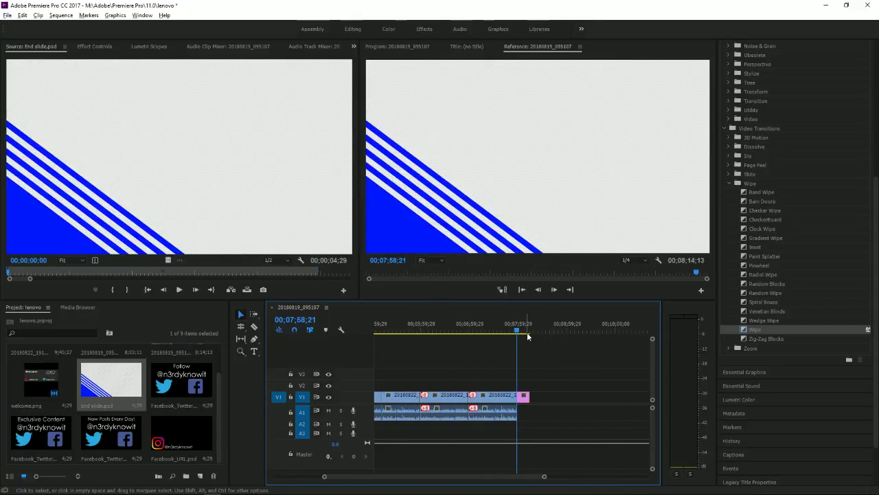
pyautogui.click(529, 333)
pyautogui.moveTo(530, 335); pyautogui.dragTo(453, 333)
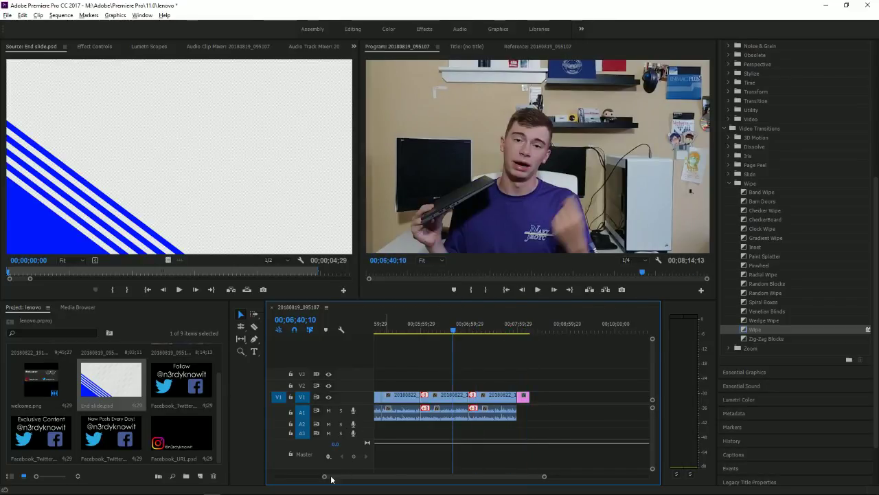
# Try placing Facebook_URL.psd at the start of V2 and welcome.png on V3 near the beginning of the sequence
pyautogui.moveTo(325, 477); pyautogui.dragTo(262, 484)
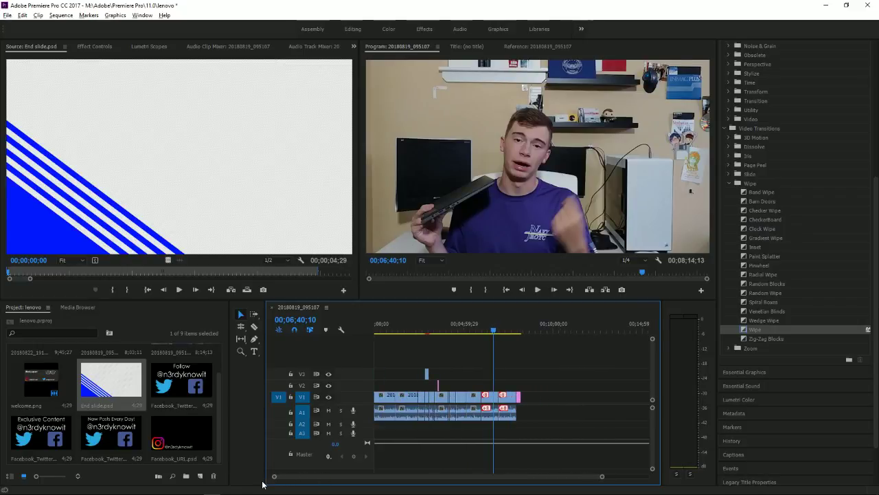
pyautogui.click(184, 443)
pyautogui.click(112, 430)
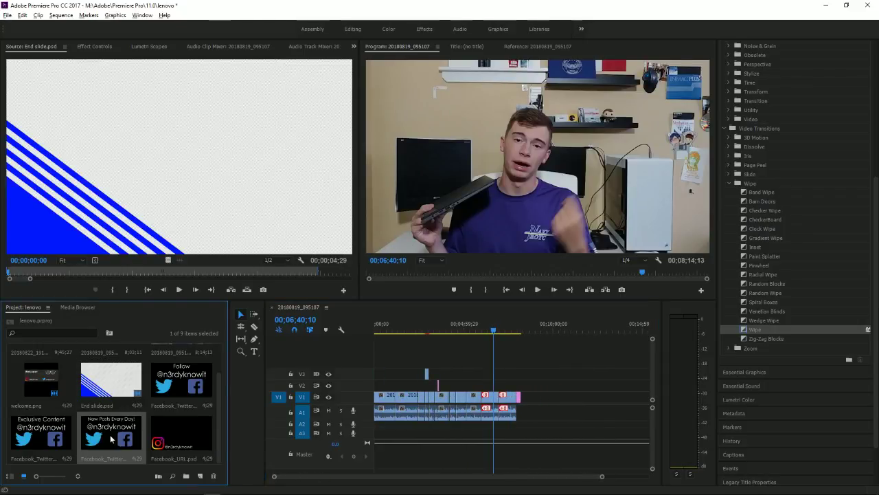
pyautogui.moveTo(158, 437); pyautogui.dragTo(440, 382)
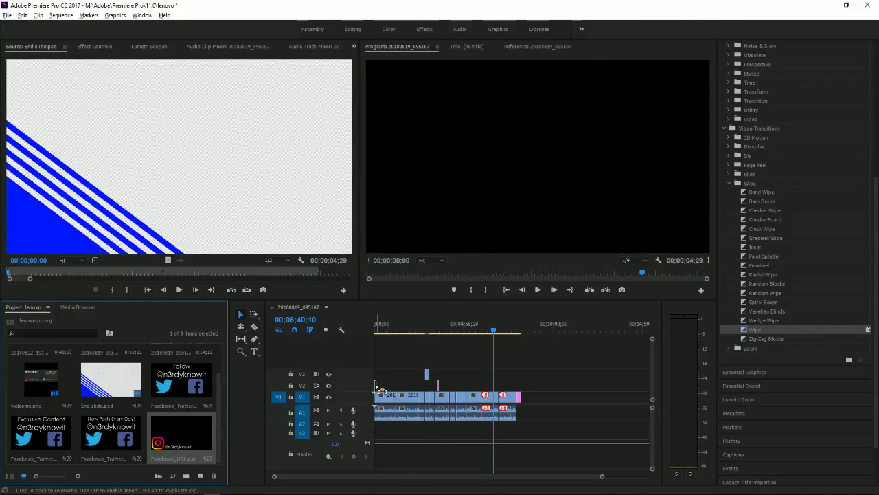
pyautogui.moveTo(376, 384); pyautogui.dragTo(376, 385)
pyautogui.scroll(3, 402, 387)
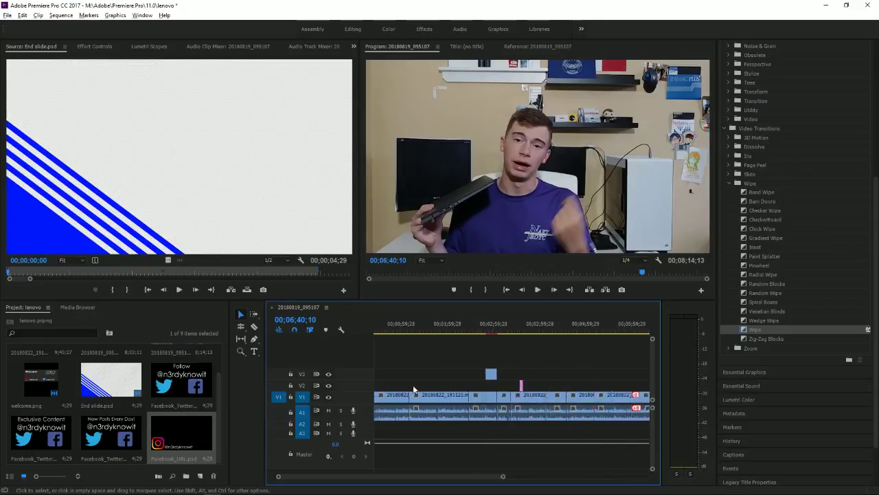
pyautogui.scroll(3, 413, 389)
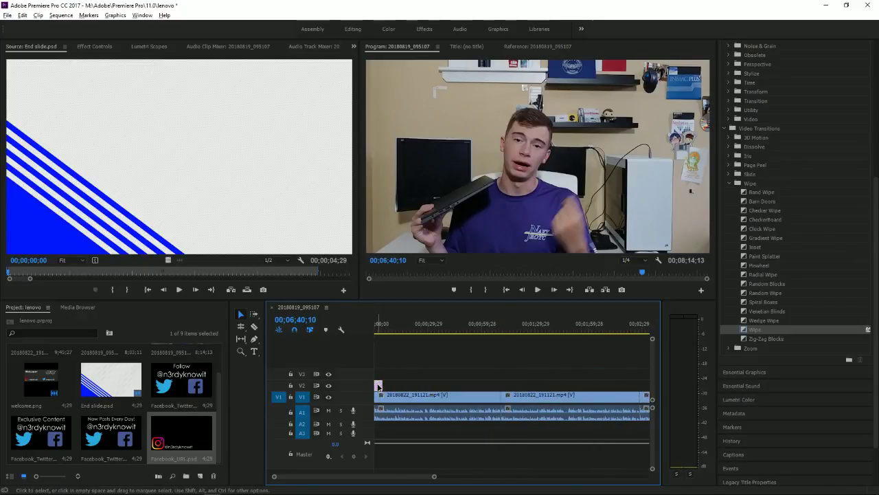
pyautogui.moveTo(43, 379); pyautogui.dragTo(426, 376)
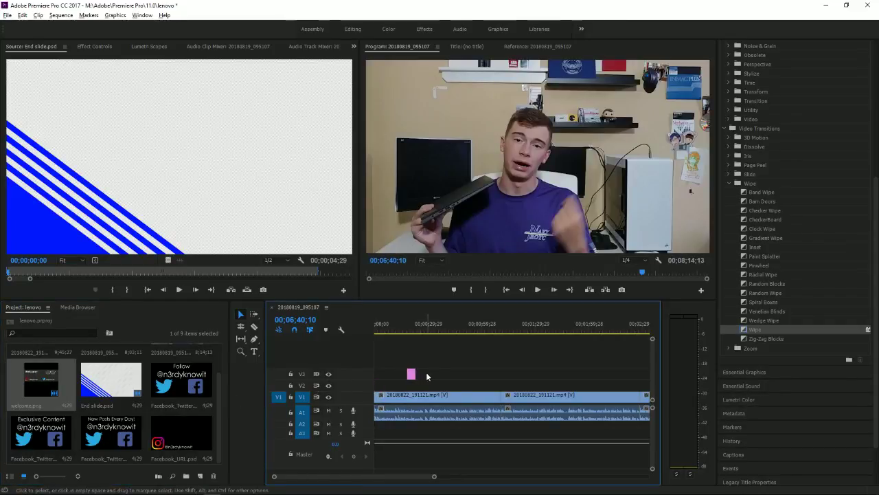
pyautogui.scroll(-3, 522, 399)
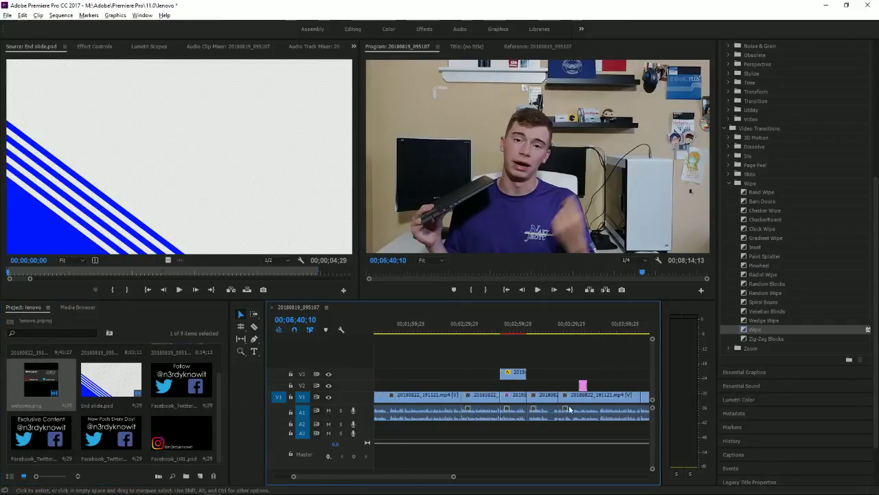
# Copy the existing slide clip on V2 near 00;03;35 and paste it at the start of the sequence
pyautogui.rightClick(583, 382)
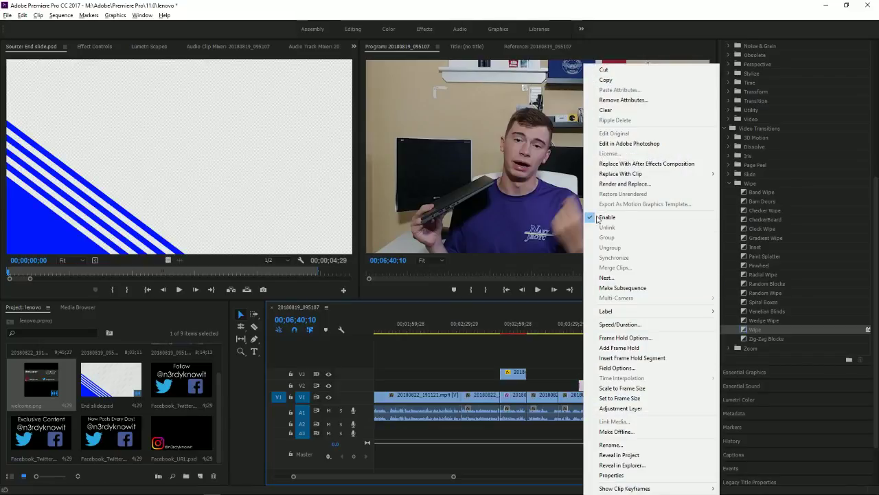
pyautogui.click(607, 80)
pyautogui.scroll(5, 475, 343)
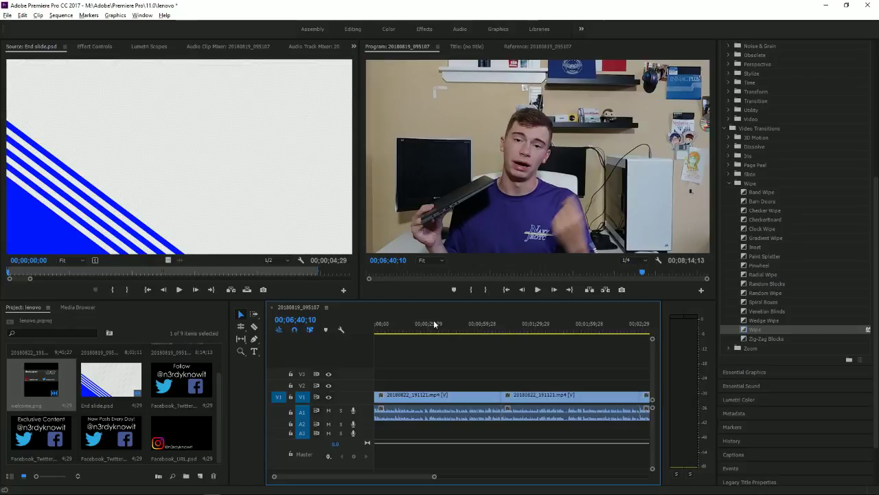
pyautogui.click(383, 332)
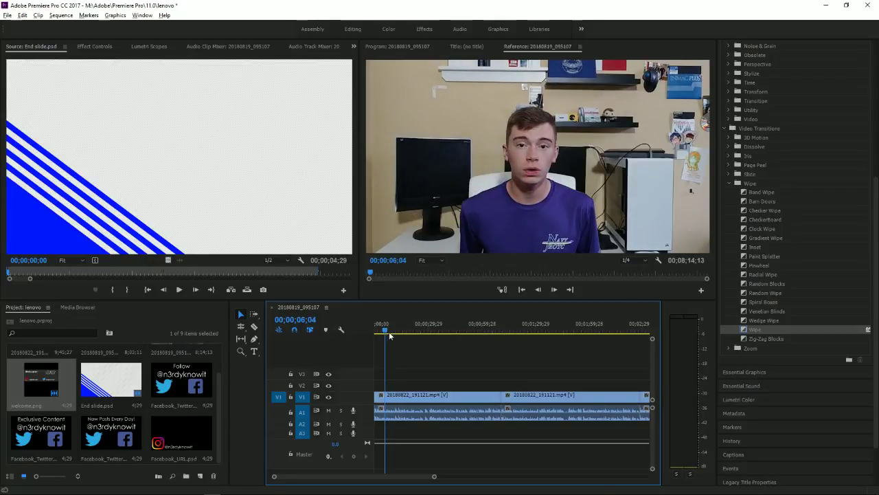
pyautogui.moveTo(389, 334); pyautogui.dragTo(352, 329)
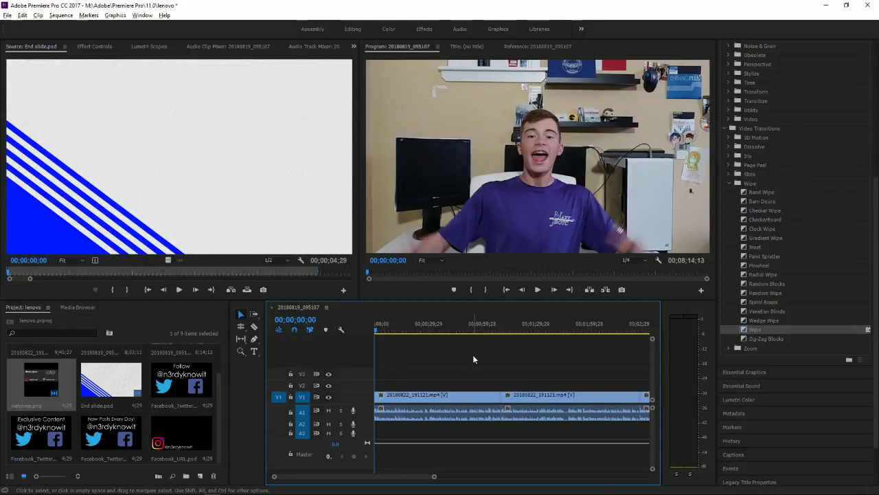
pyautogui.press('.')
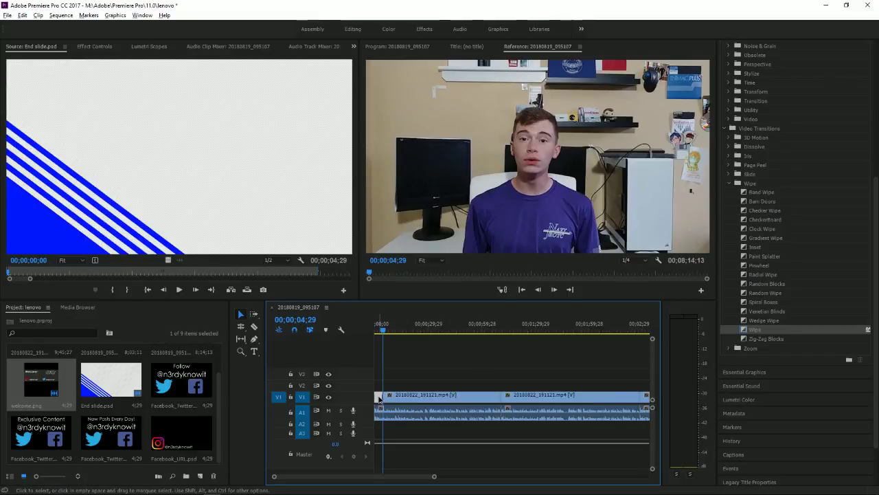
# Try moving the pasted slide from V1 up to V2, then undo the move and the paste
pyautogui.moveTo(379, 399); pyautogui.dragTo(385, 390)
pyautogui.keyDown('alt'); pyautogui.scroll(-5, 426, 405); pyautogui.keyUp('alt')
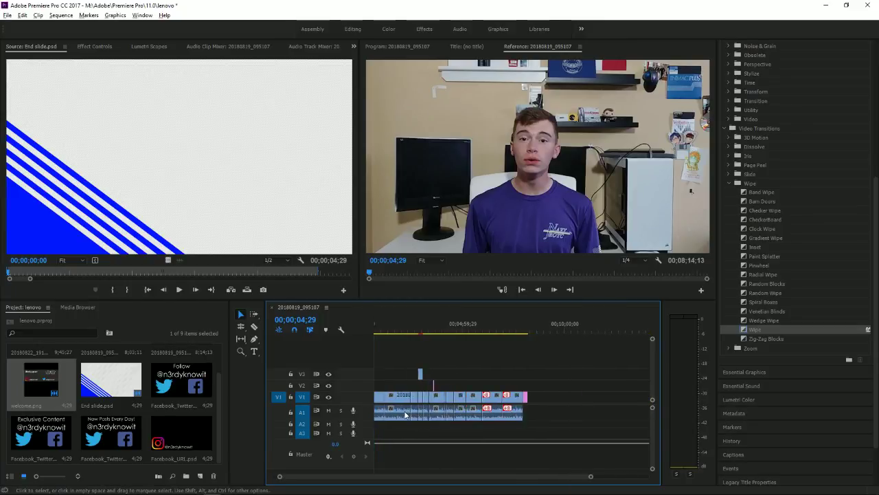
pyautogui.keyDown('alt'); pyautogui.scroll(2, 430, 422); pyautogui.keyUp('alt')
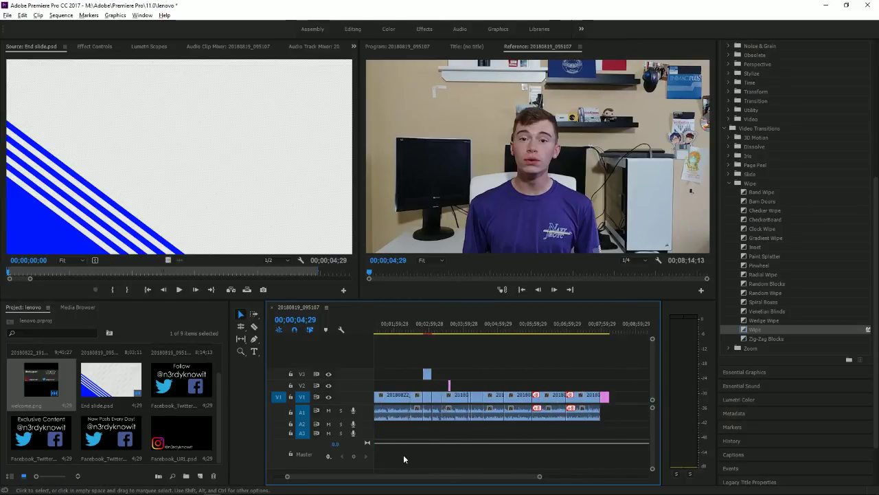
pyautogui.keyDown('alt'); pyautogui.scroll(4, 400, 445); pyautogui.keyUp('alt')
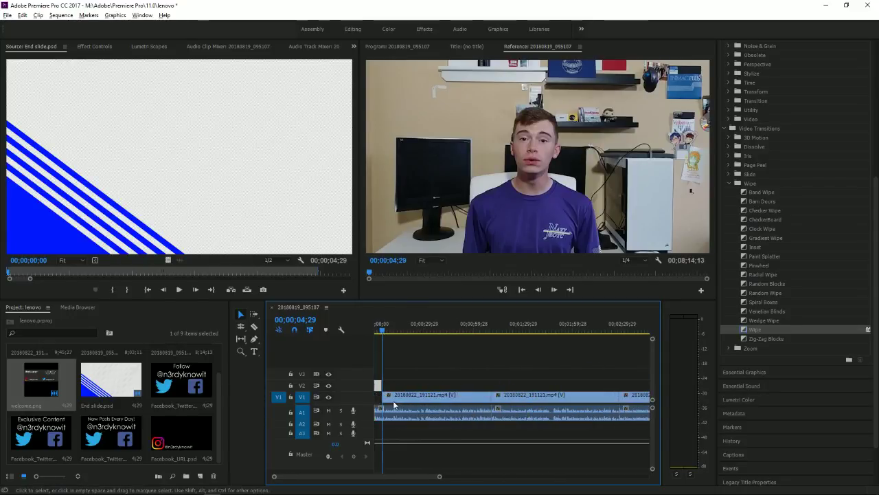
pyautogui.click(383, 396)
pyautogui.moveTo(374, 396); pyautogui.dragTo(374, 396)
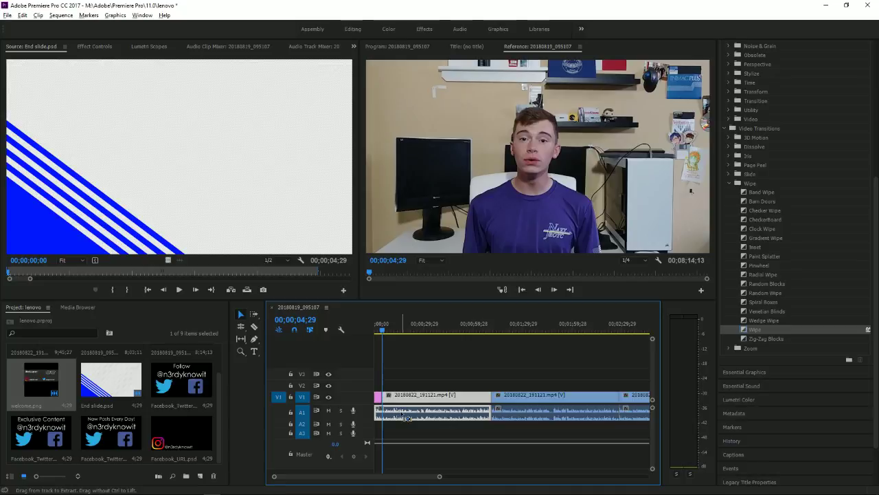
pyautogui.press('Home')
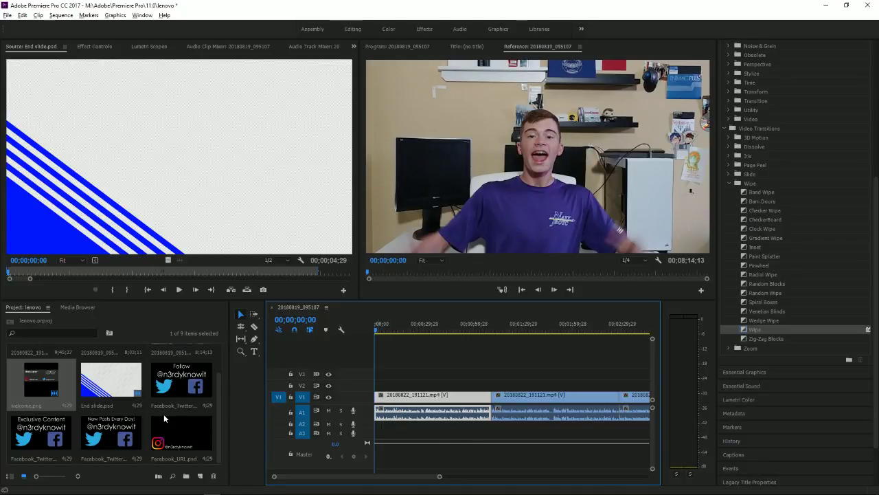
# Place welcome.png on V2 at the sequence start, set its scale to 70 and its position to 407, 998
pyautogui.moveTo(58, 378); pyautogui.dragTo(378, 385)
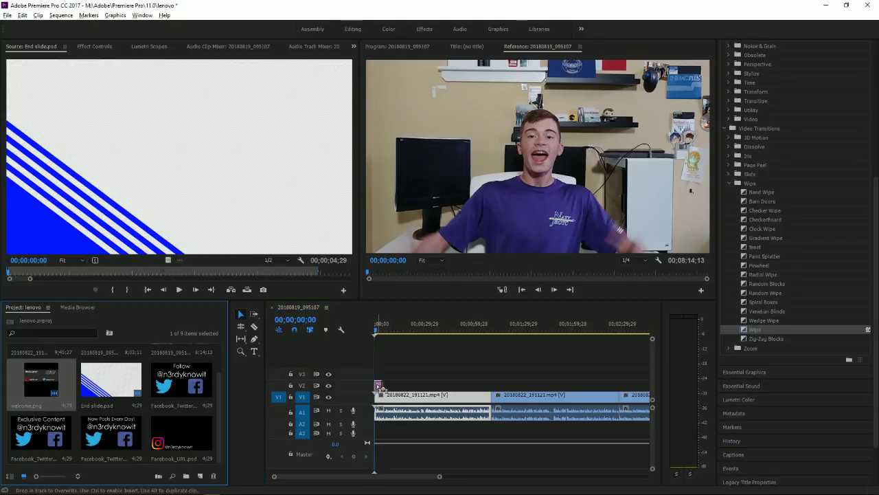
pyautogui.click(509, 126)
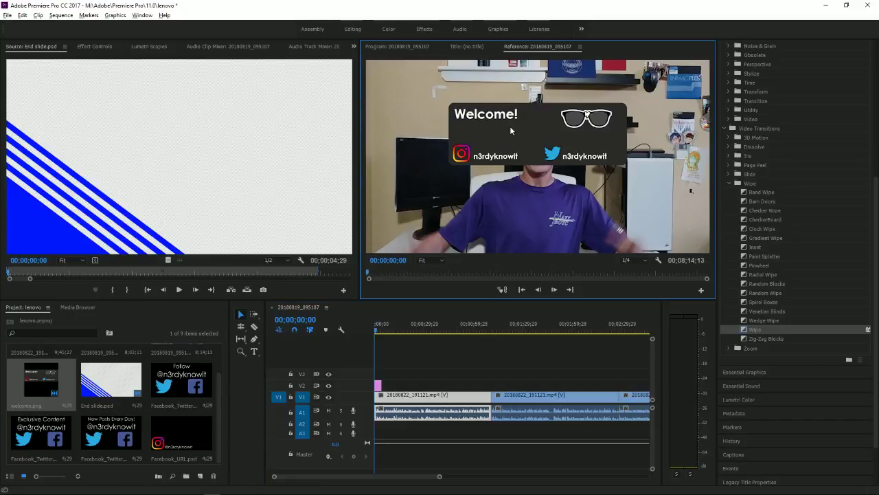
pyautogui.click(96, 46)
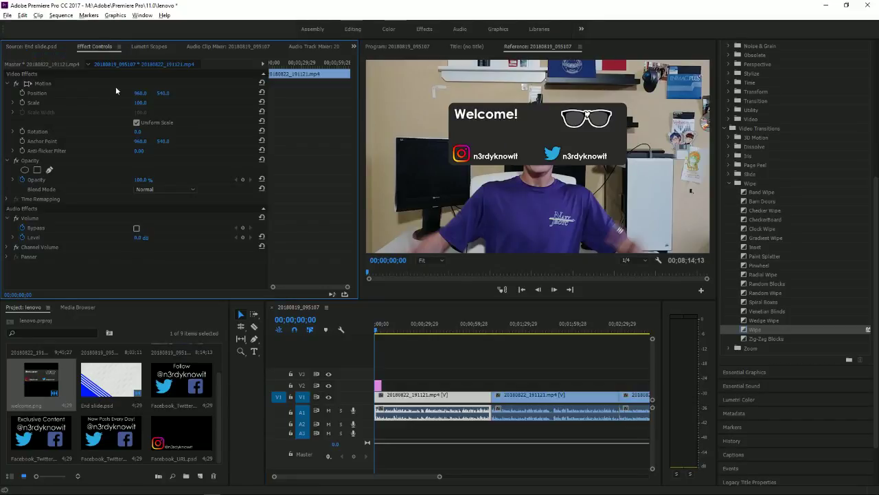
pyautogui.moveTo(145, 105)
pyautogui.mouseDown()
pyautogui.moveTo(75, 105)
pyautogui.moveTo(147, 101)
pyautogui.mouseUp()
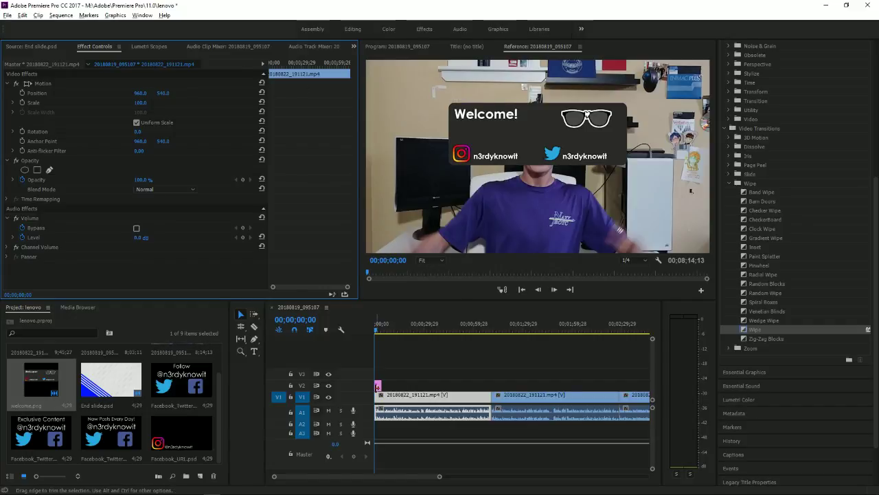
pyautogui.click(378, 386)
pyautogui.moveTo(140, 105); pyautogui.dragTo(59, 94)
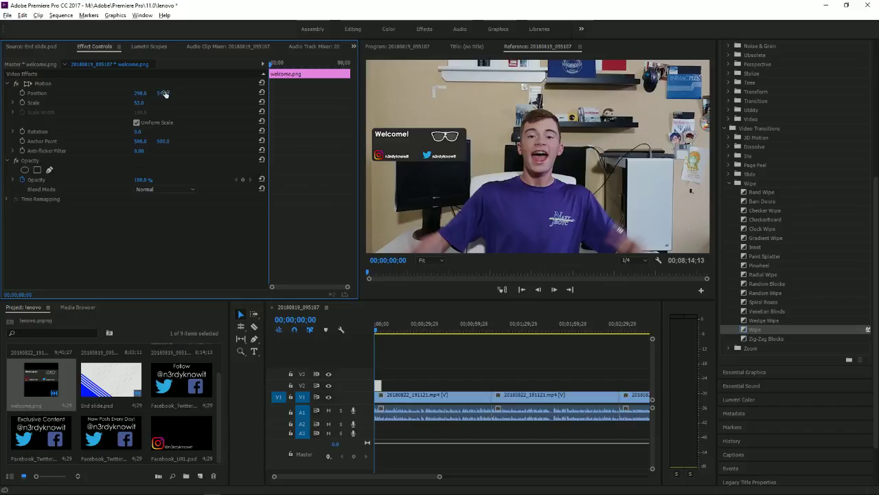
pyautogui.moveTo(163, 93); pyautogui.dragTo(210, 92)
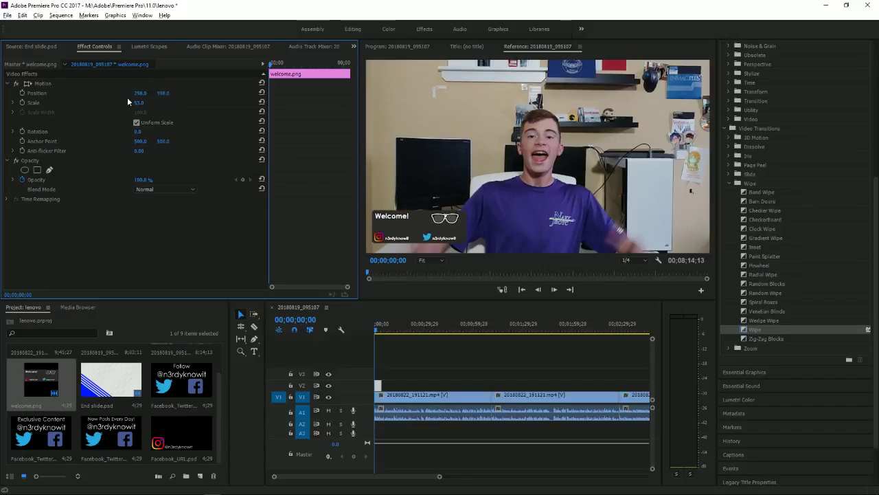
pyautogui.moveTo(138, 103); pyautogui.dragTo(190, 93)
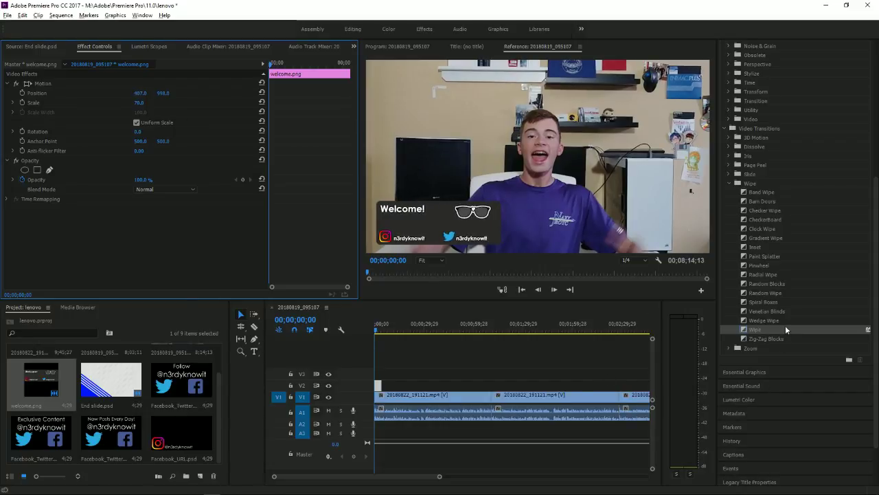
# Add the Wipe transition to both ends of the welcome.png clip and shift the clip to start about 3 seconds in
pyautogui.moveTo(786, 329); pyautogui.dragTo(378, 386)
pyautogui.moveTo(776, 331); pyautogui.dragTo(383, 389)
pyautogui.press('space')
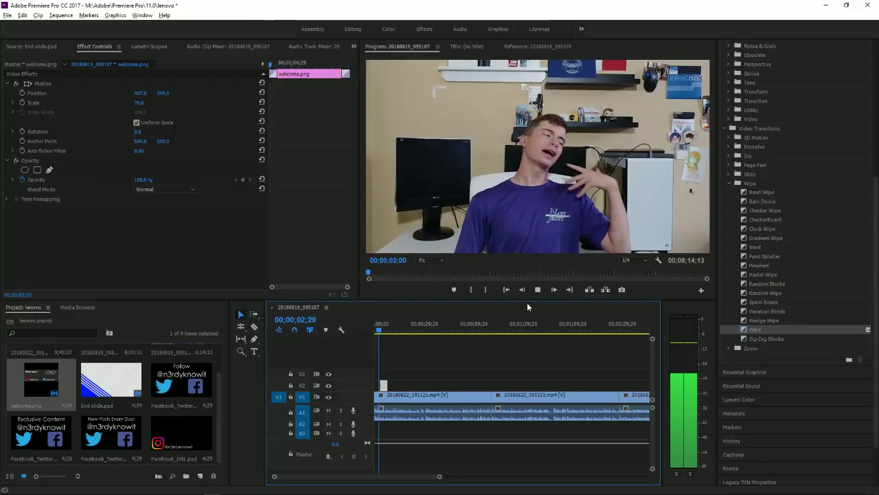
pyautogui.click(379, 330)
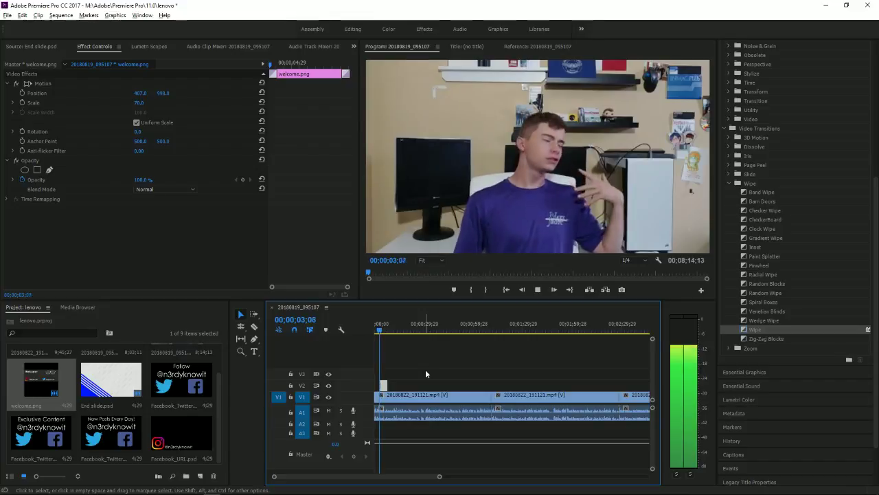
pyautogui.press('space')
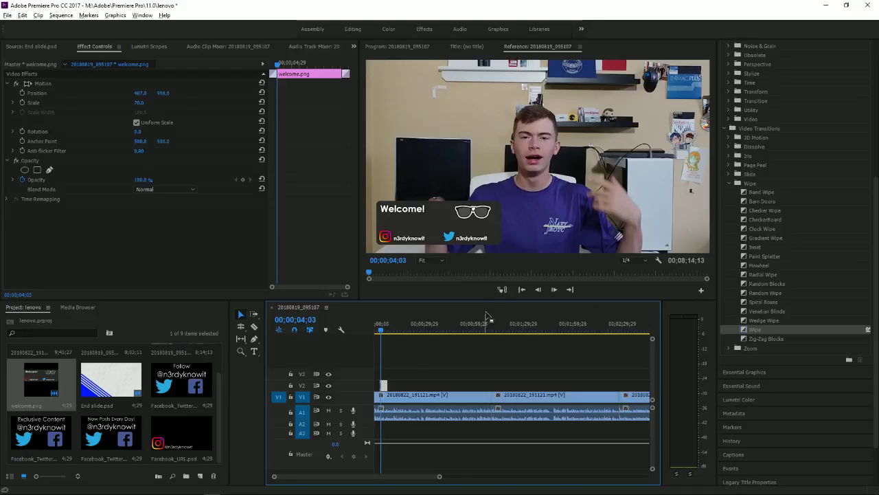
pyautogui.click(380, 334)
pyautogui.press('space')
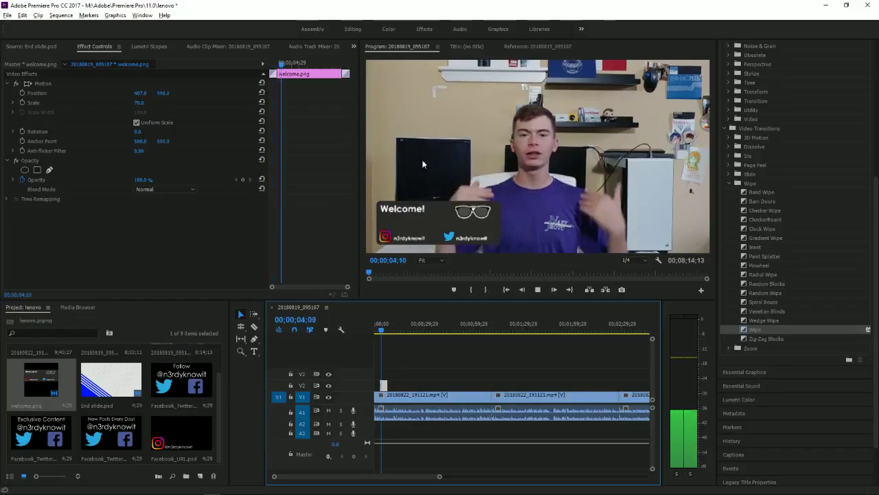
pyautogui.press('space')
# Place the Follow slide Facebook_Twitterslide.psd on V2 at about 00;01;33 and play that section
pyautogui.press('-')
pyautogui.press('-')
pyautogui.press('-')
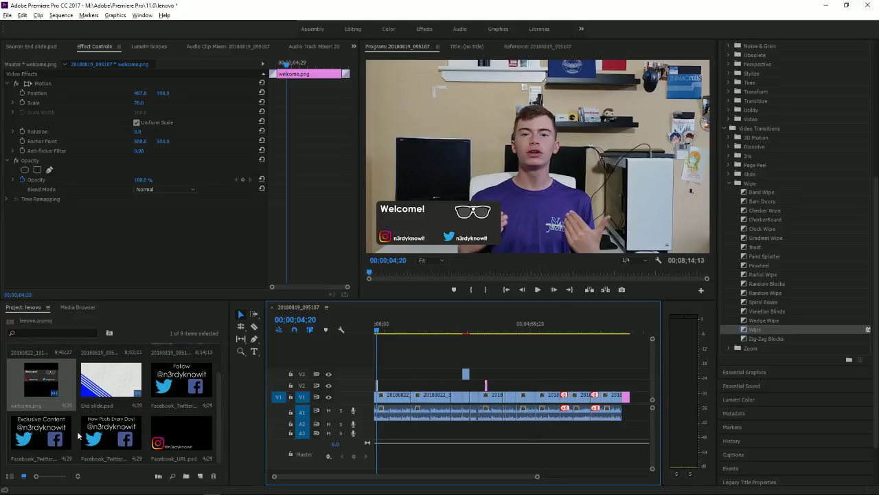
pyautogui.moveTo(171, 375); pyautogui.dragTo(423, 386)
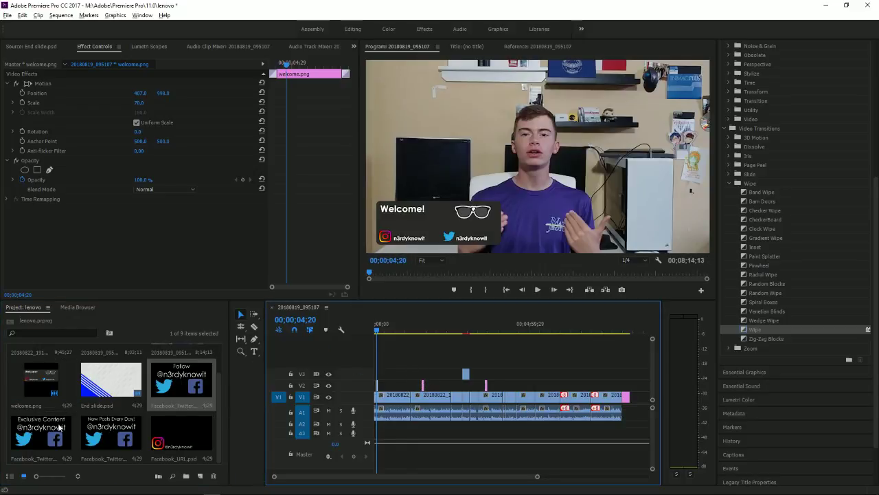
pyautogui.click(421, 329)
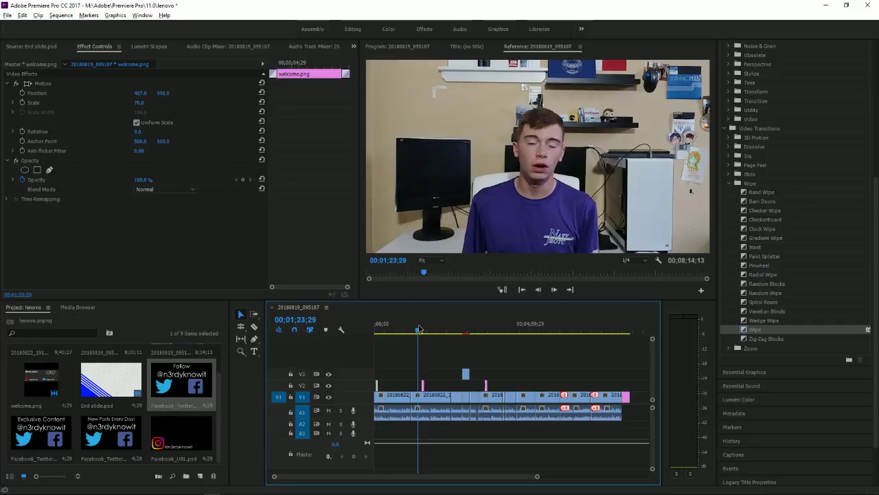
pyautogui.press('space')
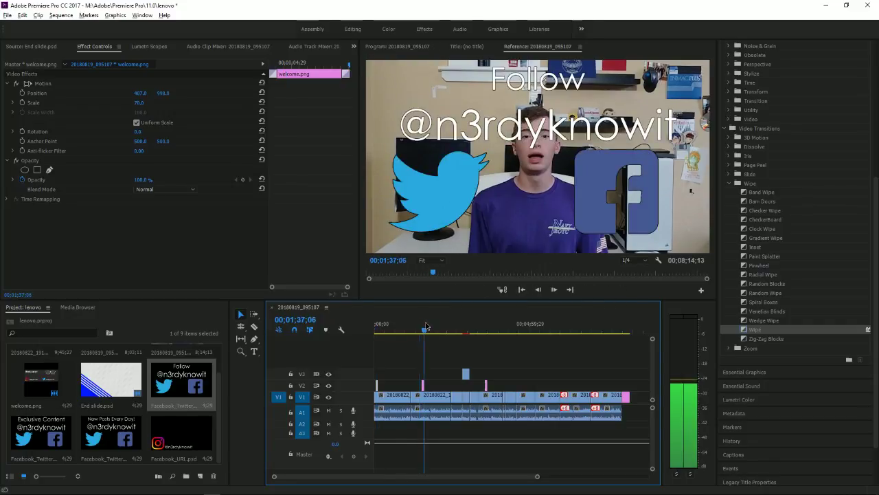
pyautogui.press('space')
# Scale the Follow slide to about 34.6, place it in the frame's lower-left corner, and add the Wipe transition to its start
pyautogui.click(465, 190)
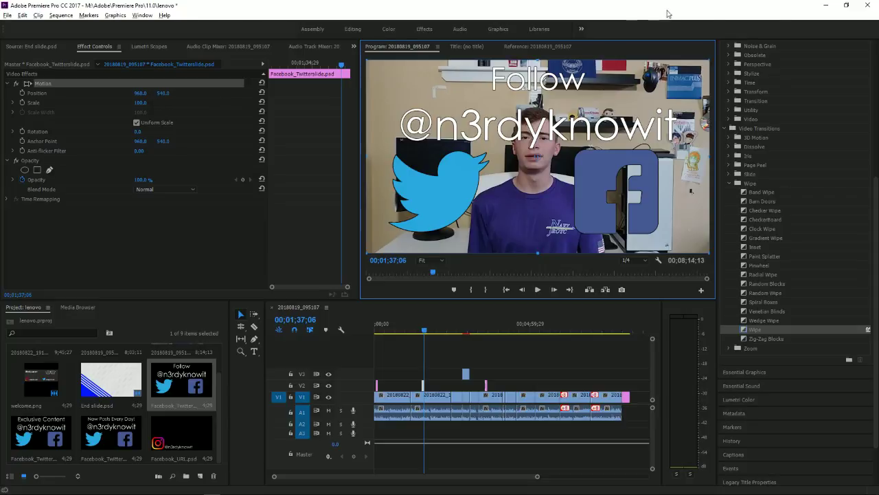
pyautogui.moveTo(710, 60); pyautogui.dragTo(467, 209)
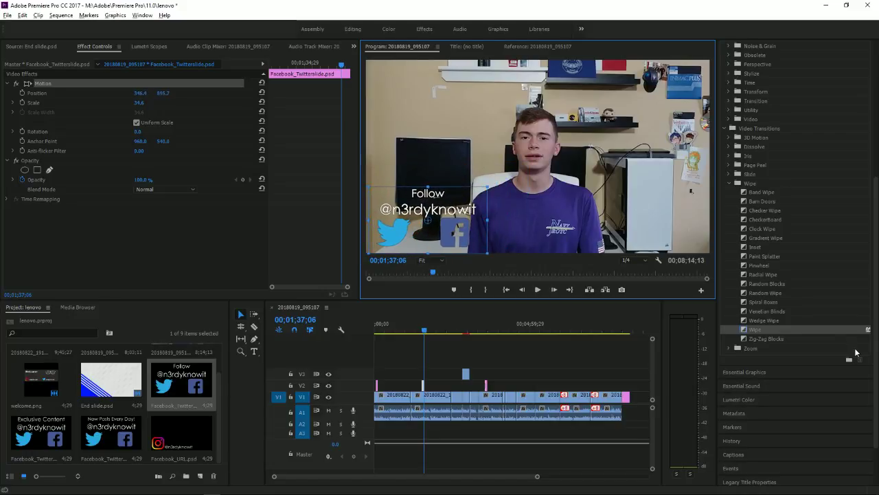
pyautogui.moveTo(769, 330); pyautogui.dragTo(637, 336)
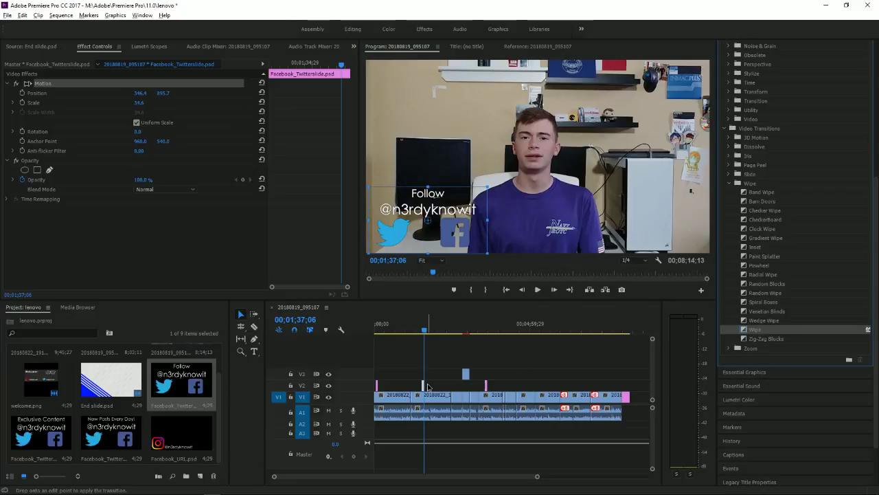
pyautogui.moveTo(425, 393); pyautogui.dragTo(332, 388)
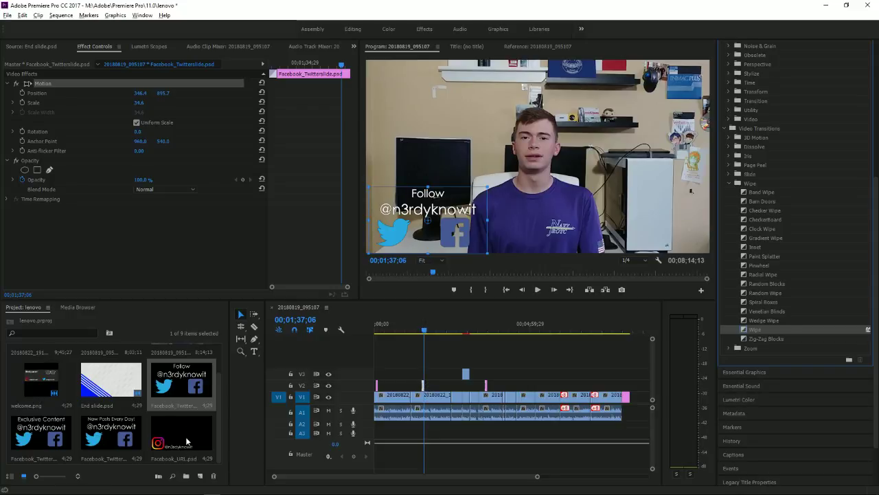
# Place the Instagram slide Facebook_URL.psd on V2 at about 00;05;33
pyautogui.click(185, 436)
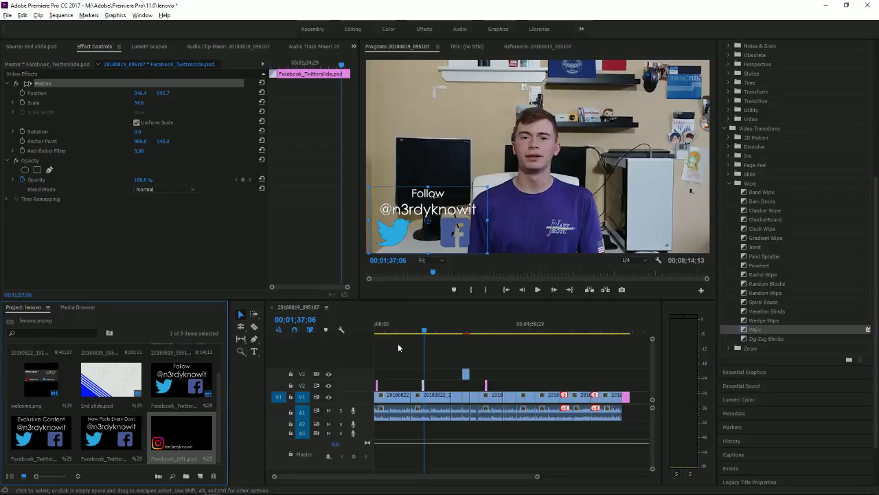
pyautogui.moveTo(194, 434); pyautogui.dragTo(579, 352)
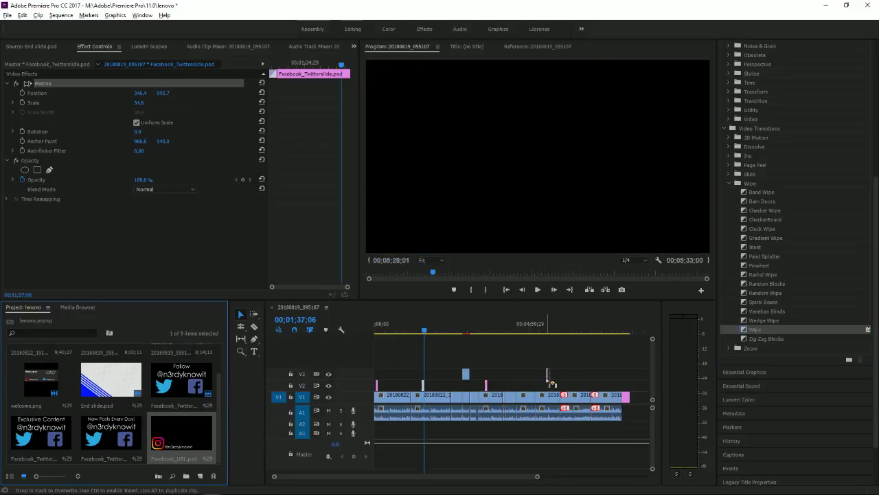
pyautogui.moveTo(550, 385); pyautogui.dragTo(550, 384)
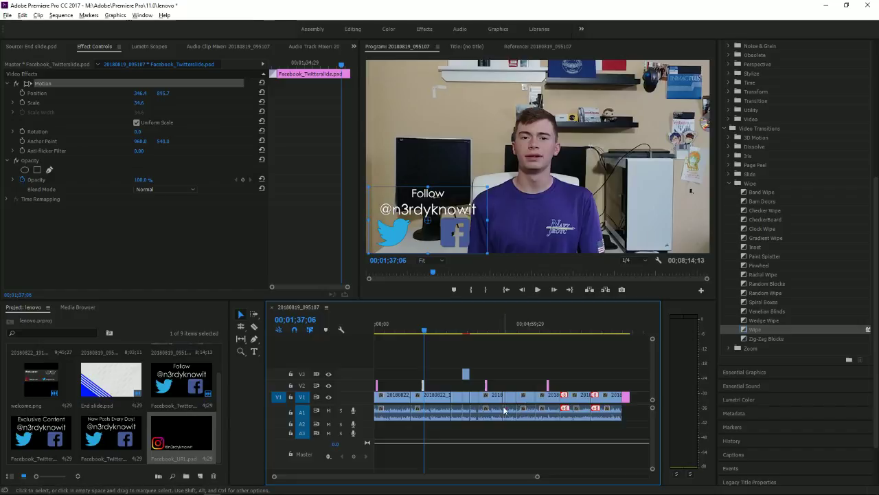
# Set the Instagram slide's scale to 67 and reposition it in the frame's lower-left corner at about 661, 719
pyautogui.scroll(5, 546, 410)
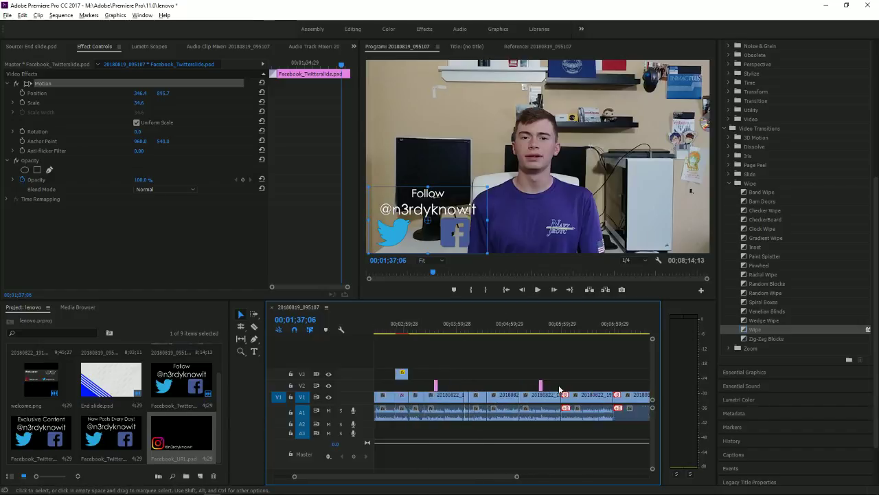
pyautogui.click(518, 330)
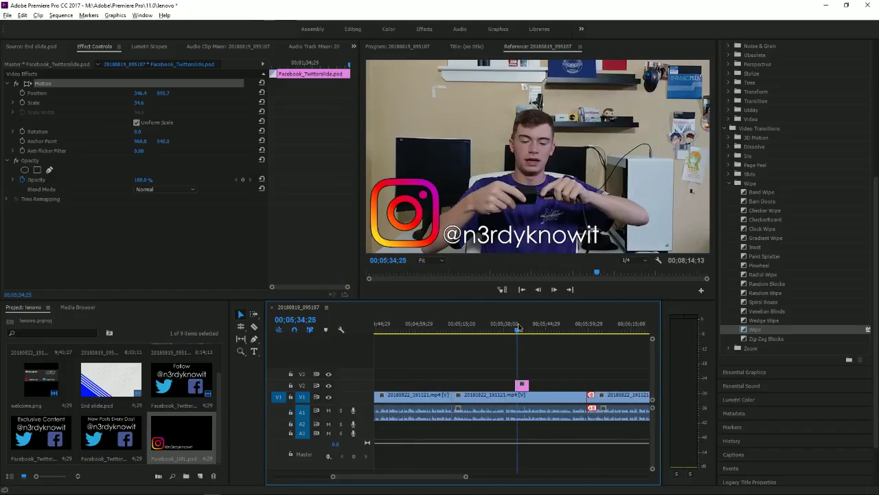
pyautogui.click(550, 237)
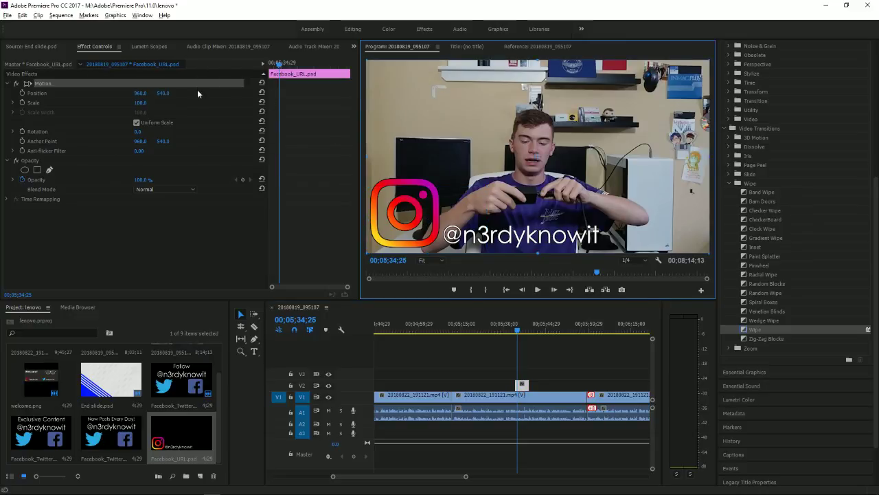
pyautogui.moveTo(141, 105); pyautogui.dragTo(201, 107)
pyautogui.moveTo(445, 209); pyautogui.dragTo(406, 237)
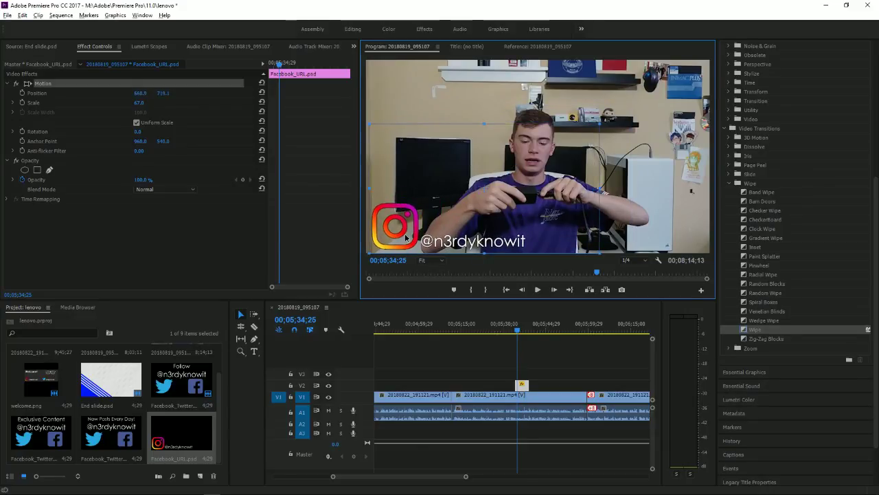
# Add the Wipe transition to both the start and end of the Facebook_URL.psd clip
pyautogui.moveTo(755, 330); pyautogui.dragTo(520, 386)
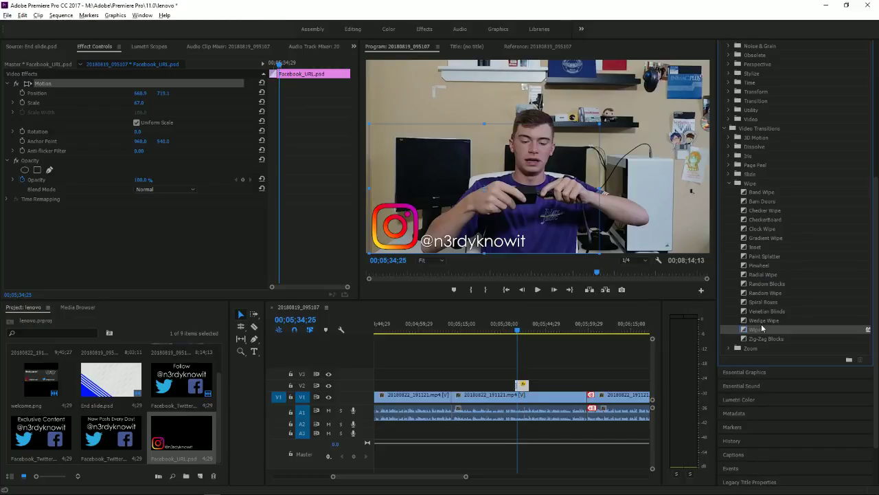
pyautogui.moveTo(762, 329); pyautogui.dragTo(580, 355)
pyautogui.moveTo(531, 390); pyautogui.dragTo(523, 386)
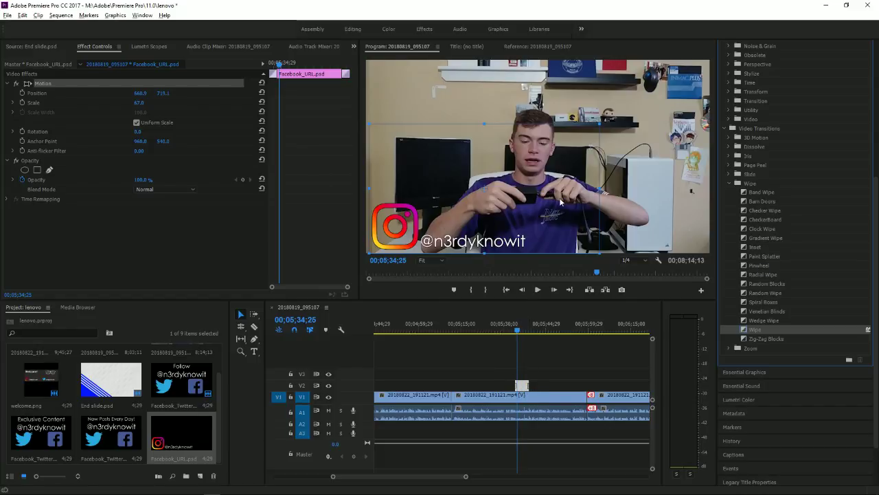
# Play the section containing the Instagram overlay from about 00;05;32
pyautogui.click(510, 328)
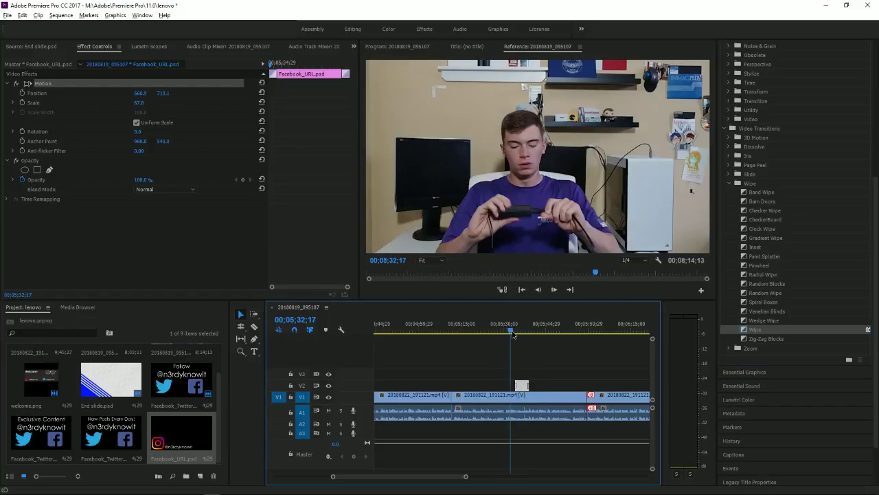
pyautogui.click(537, 290)
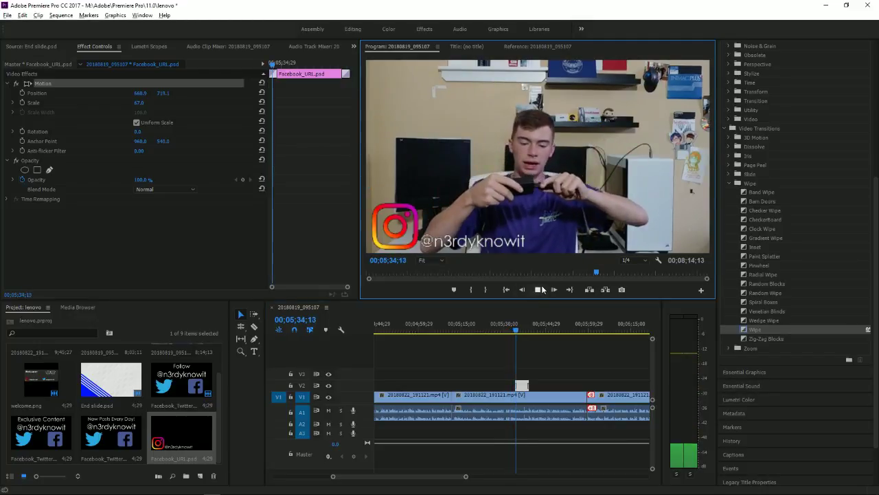
pyautogui.press('space')
pyautogui.press('-')
pyautogui.press('-')
pyautogui.press('-')
pyautogui.press('-')
pyautogui.press('-')
pyautogui.press('-')
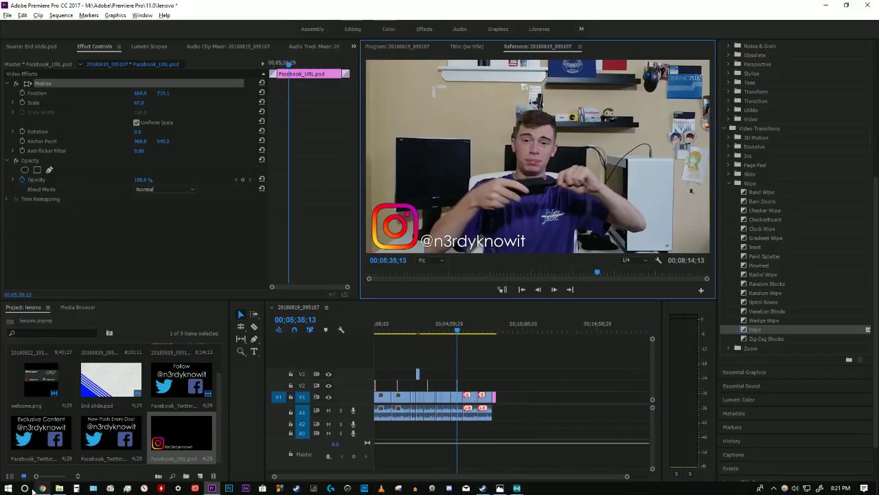
# Switch to File Explorer and open the Music folder on the D: drive
pyautogui.click(59, 489)
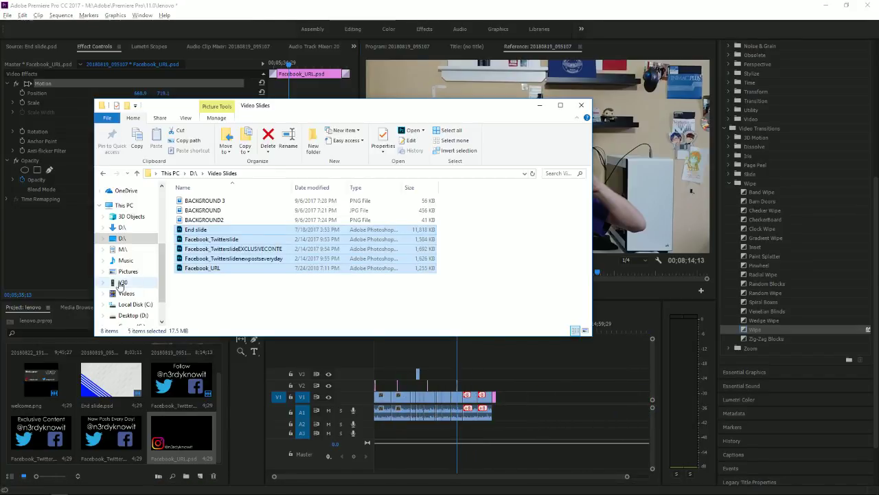
pyautogui.click(122, 237)
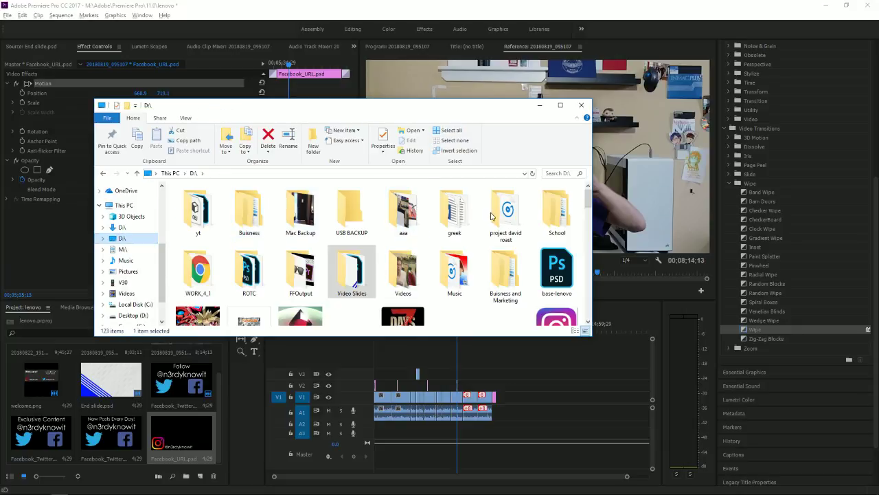
pyautogui.doubleClick(454, 271)
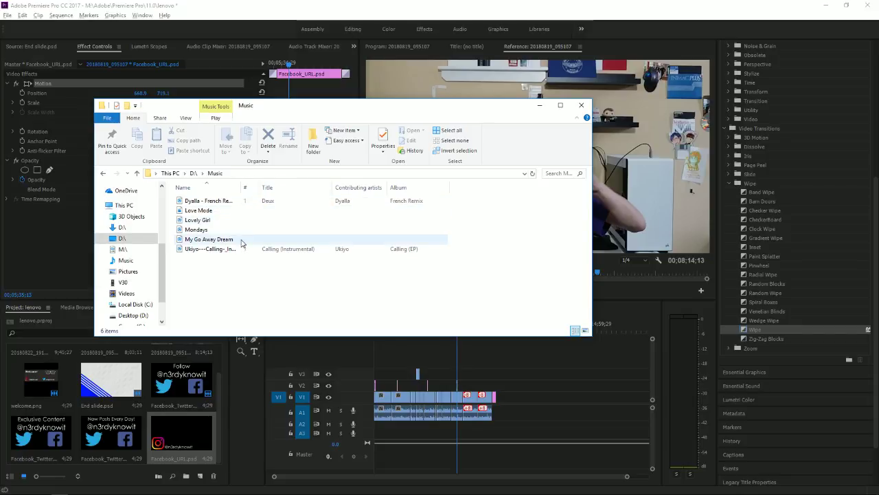
# Preview the Mondays and My Go Away Dream tracks, closing the music player after each
pyautogui.doubleClick(219, 232)
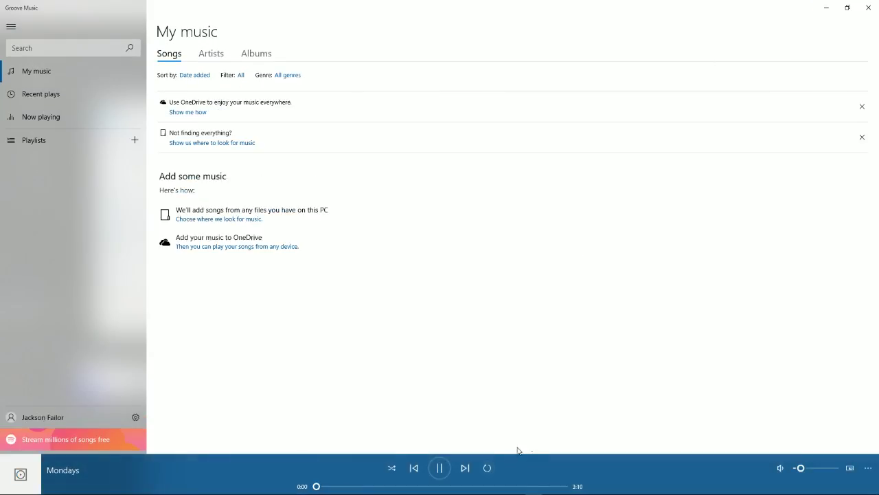
pyautogui.click(418, 485)
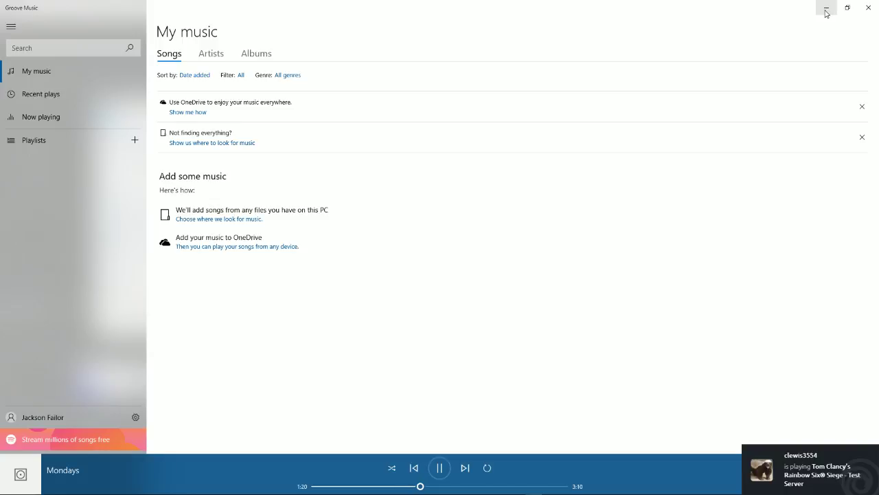
pyautogui.click(867, 6)
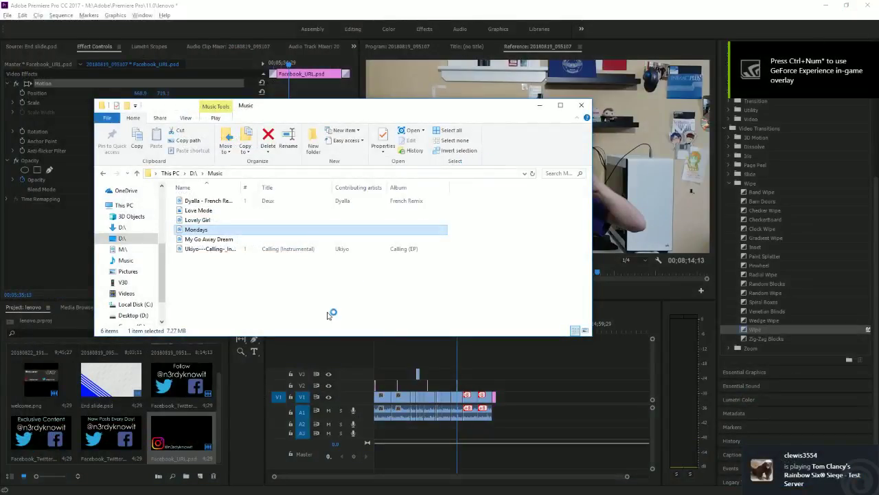
pyautogui.doubleClick(209, 239)
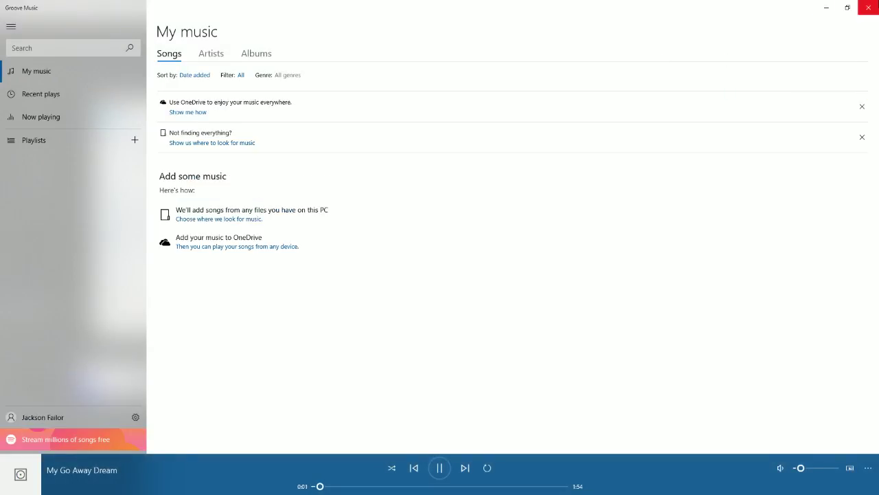
pyautogui.click(869, 7)
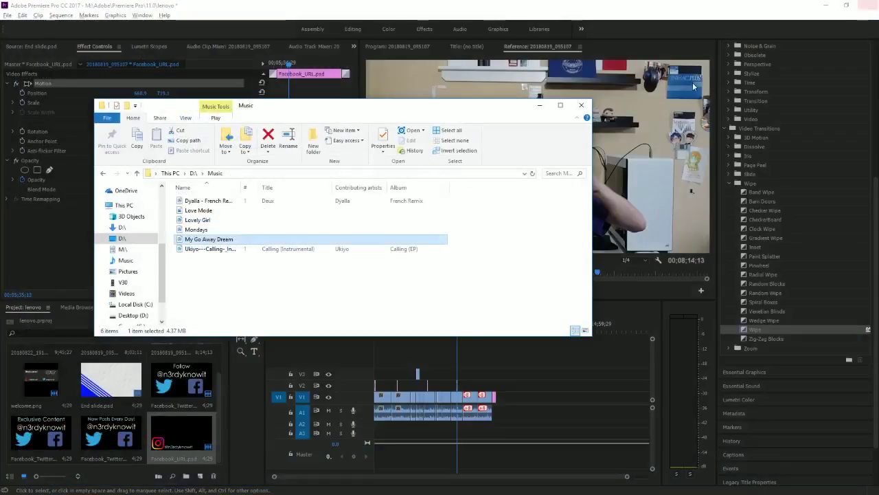
# Bring the Dyalla - French Remix track from the Music folder onto audio track A2 and minimize File Explorer
pyautogui.click(304, 201)
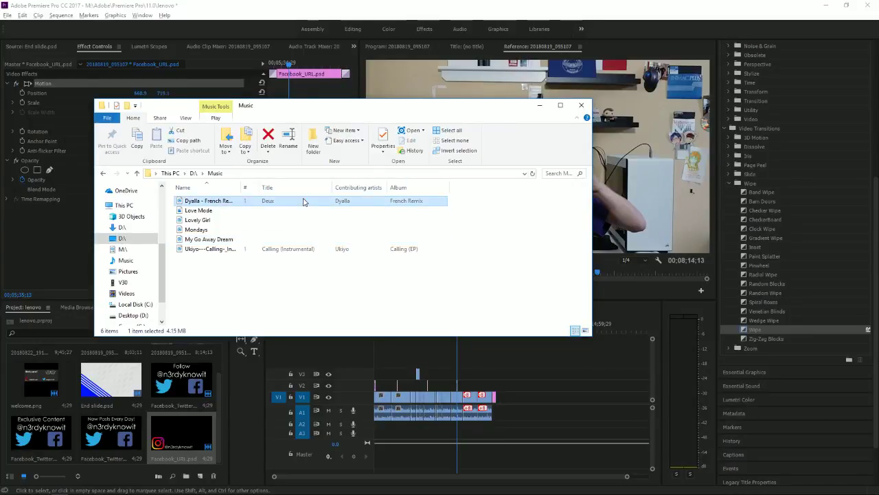
pyautogui.rightClick(304, 201)
pyautogui.click(356, 199)
pyautogui.moveTo(347, 204); pyautogui.dragTo(386, 427)
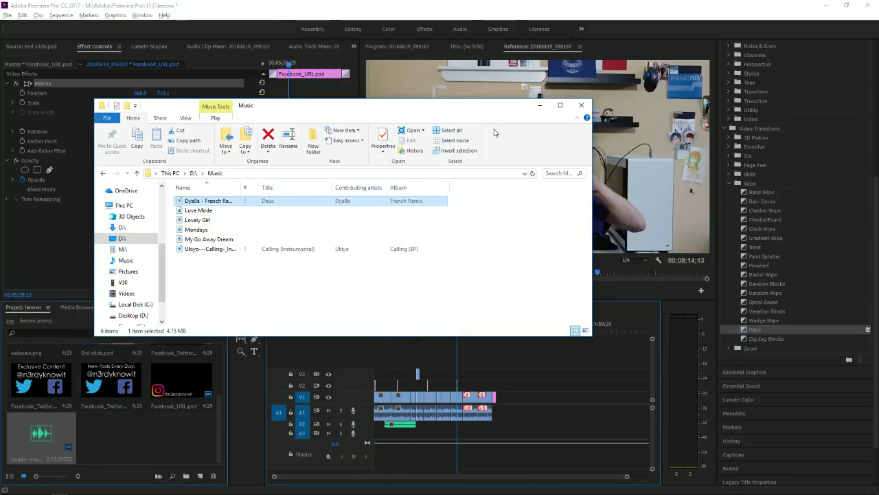
pyautogui.click(540, 105)
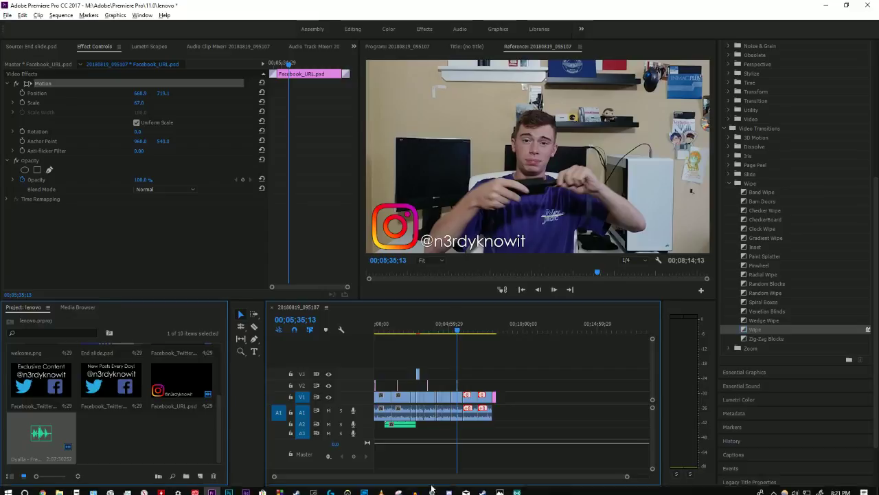
# Move the Dyalla music clip on A2 to the start of the sequence
pyautogui.scroll(2, 410, 421)
pyautogui.scroll(2, 410, 420)
pyautogui.moveTo(410, 420); pyautogui.dragTo(391, 426)
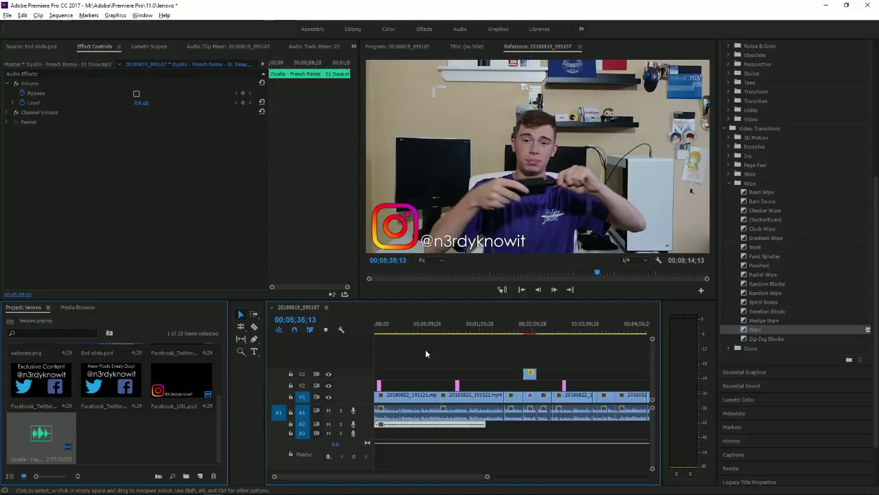
# Split the music clip on A2 at 00;01;08;11 with the Razor tool and return to the Selection tool
pyautogui.click(434, 330)
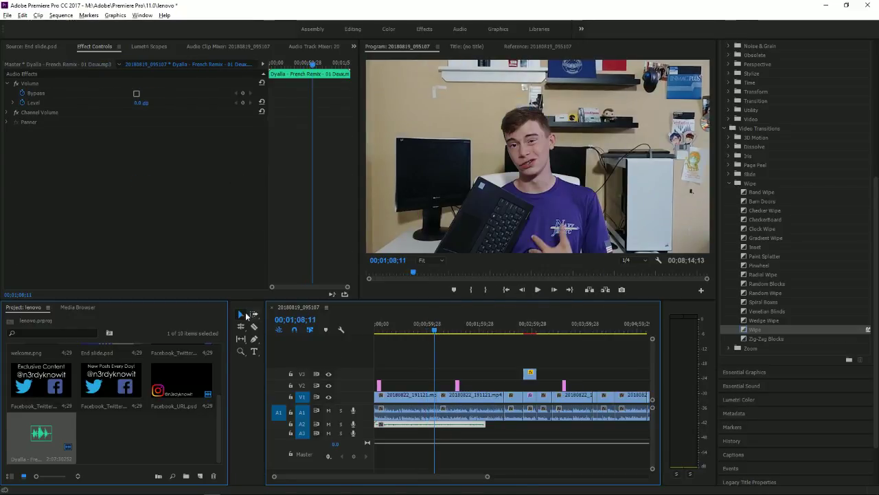
pyautogui.click(254, 326)
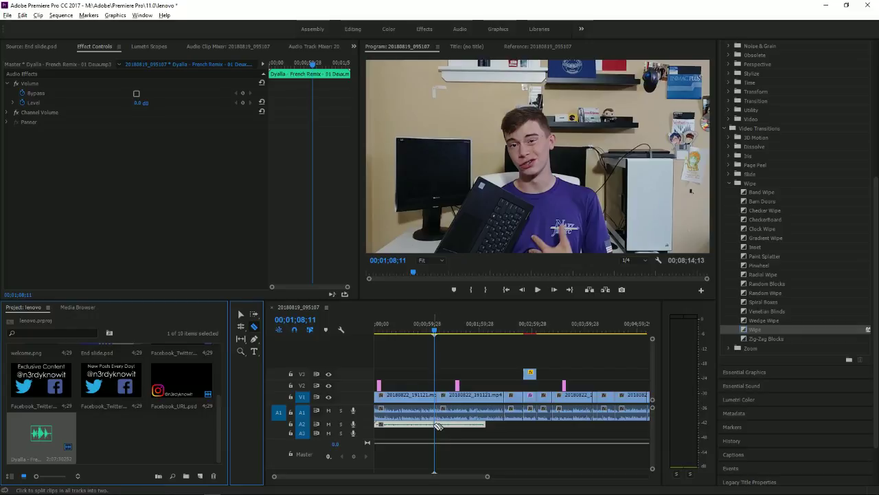
pyautogui.click(436, 424)
pyautogui.click(240, 316)
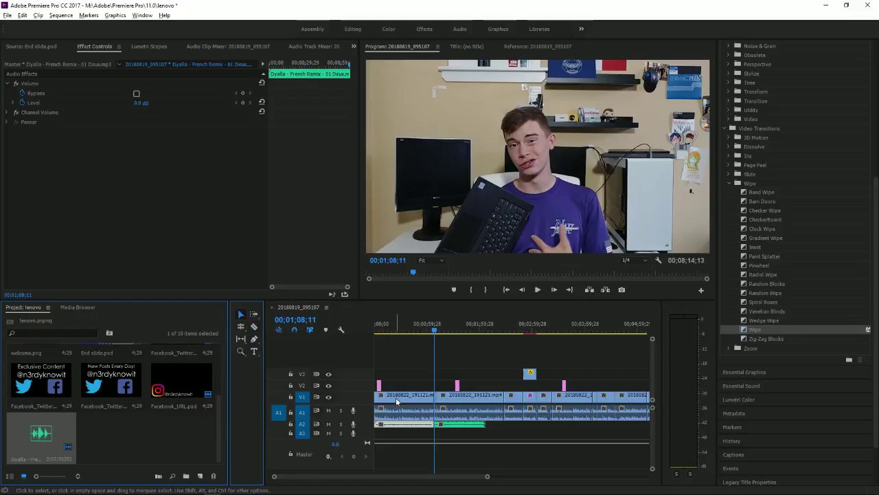
# Move the second piece of the music clip along A2 so it finishes with the end slide
pyautogui.click(488, 476)
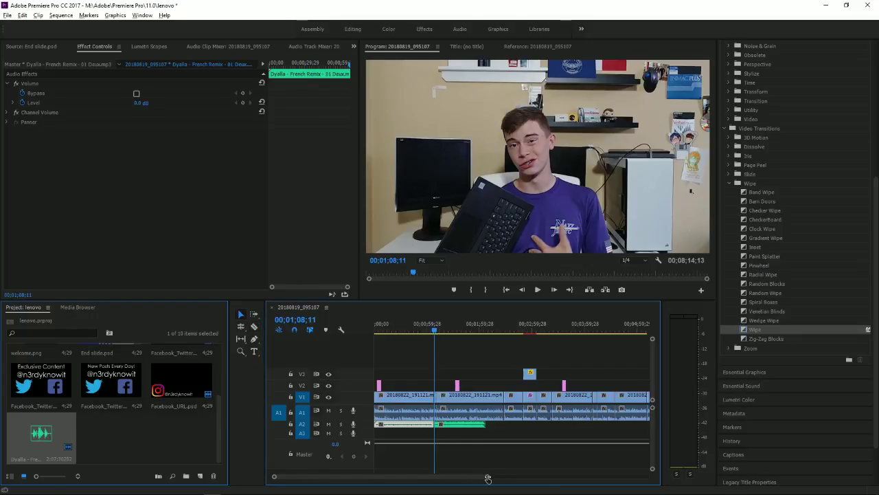
pyautogui.moveTo(488, 477); pyautogui.dragTo(581, 476)
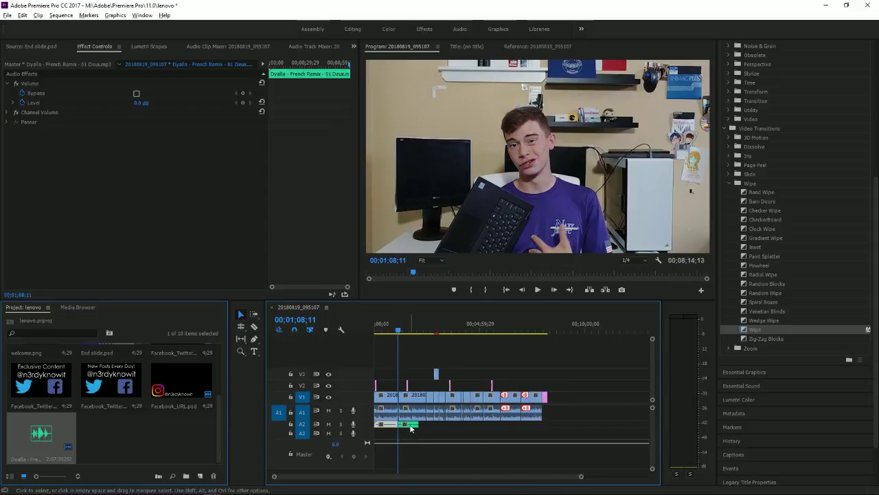
pyautogui.moveTo(411, 428); pyautogui.dragTo(545, 422)
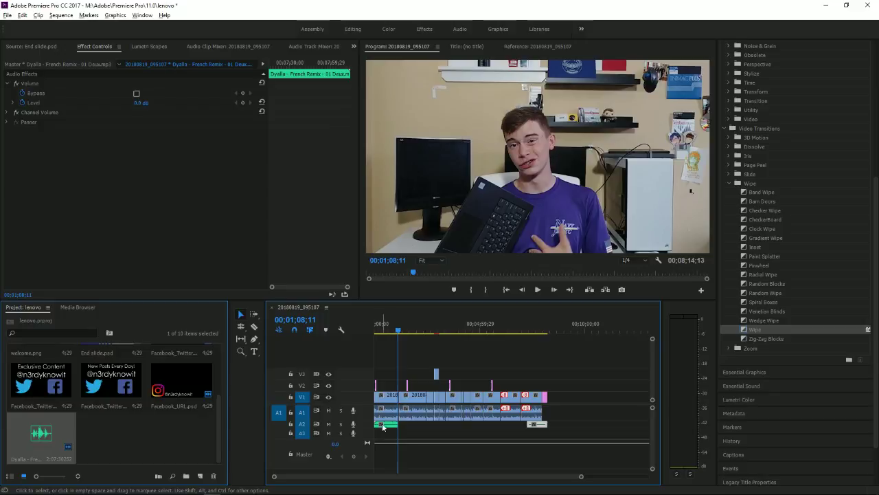
# Extend the opening music clip on A2 to its full length and copy it
pyautogui.moveTo(398, 424); pyautogui.dragTo(418, 424)
pyautogui.rightClick(410, 426)
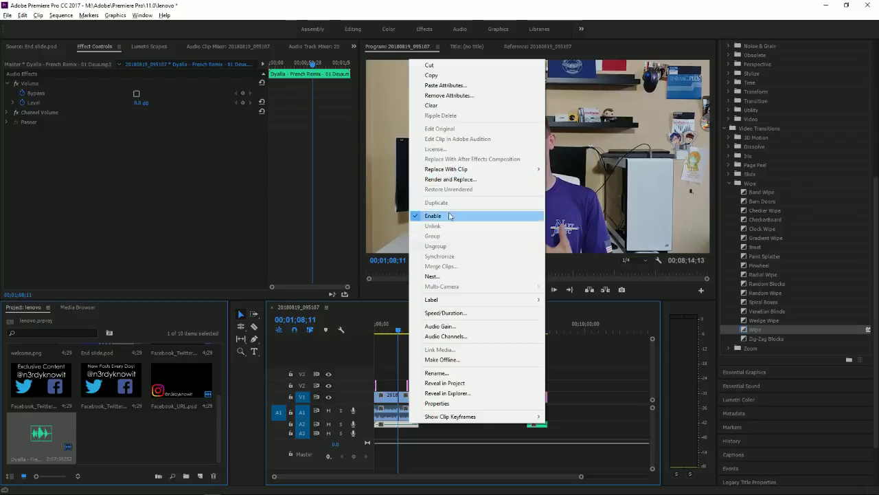
pyautogui.click(449, 75)
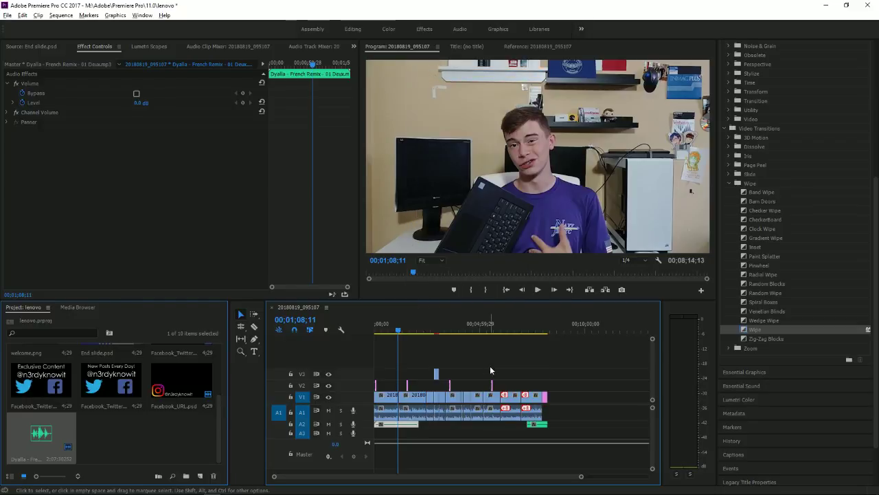
# Paste a copy of the music beyond the end of the sequence and move it onto A2, overlapping the end of the opening clip
pyautogui.click(569, 329)
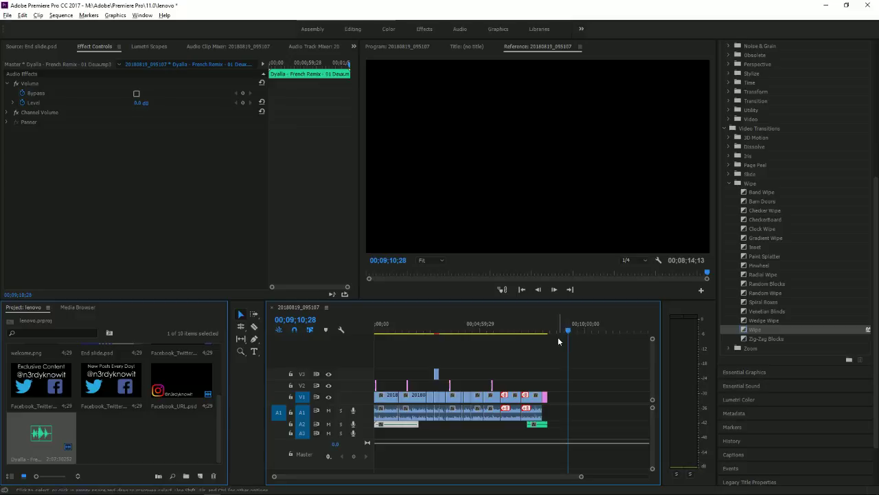
pyautogui.hotkey('ctrl', 'v')
pyautogui.doubleClick(588, 412)
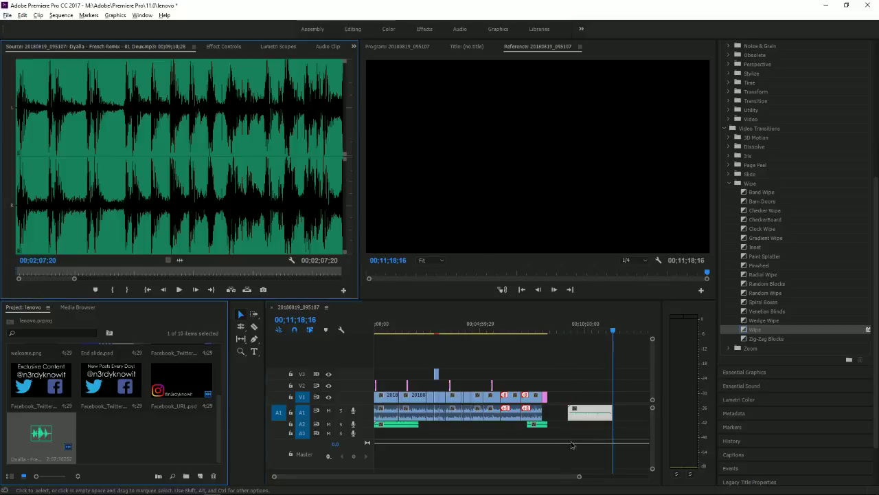
pyautogui.moveTo(599, 415); pyautogui.dragTo(436, 429)
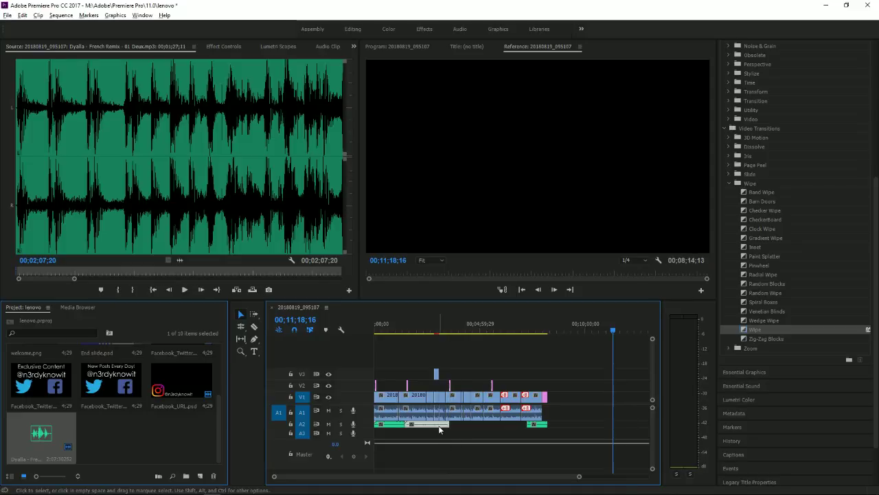
# Paste two more copies of the music and place them on A2 to fill the gap up to the closing music clip
pyautogui.hotkey('ctrl', 'z')
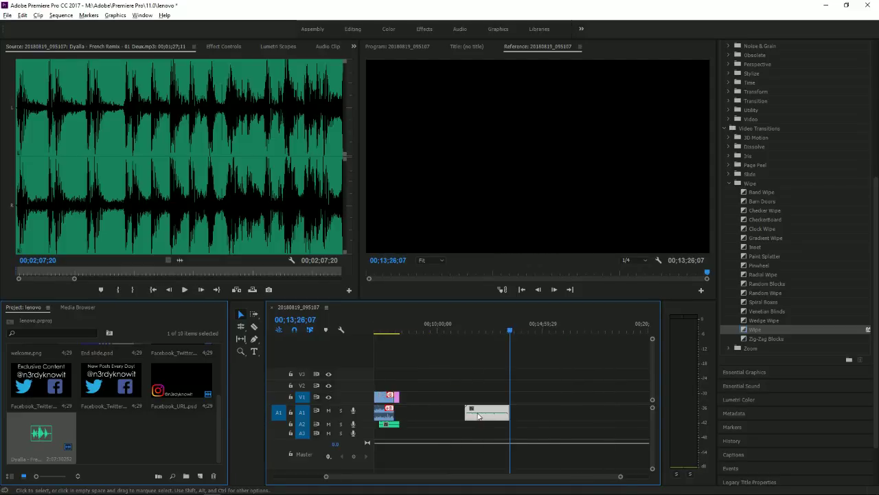
pyautogui.scroll(5, 479, 416)
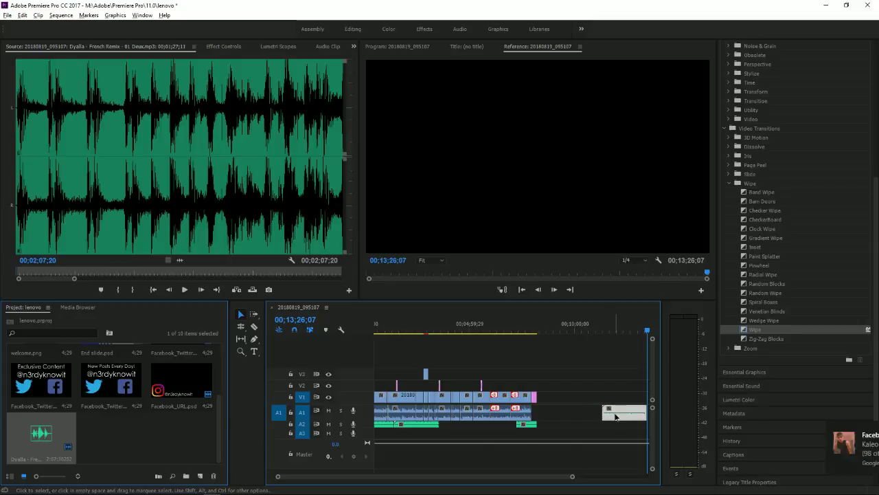
pyautogui.moveTo(616, 416); pyautogui.dragTo(456, 428)
pyautogui.press('.')
pyautogui.doubleClick(431, 424)
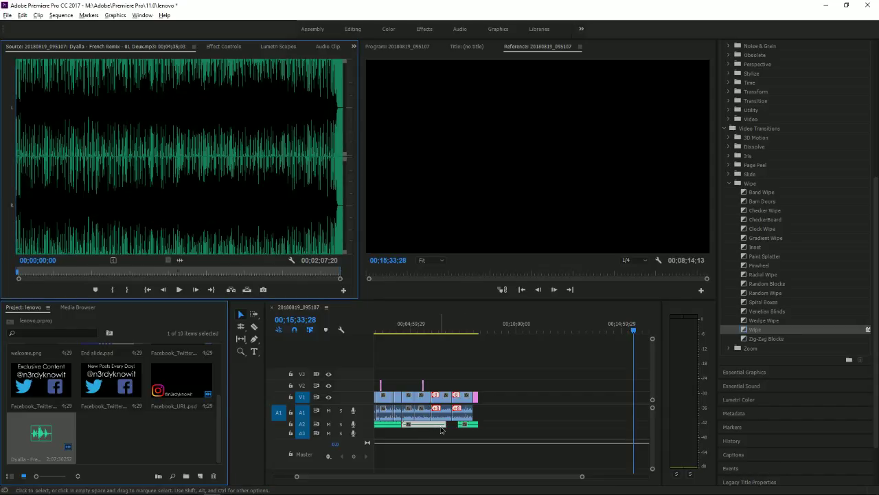
pyautogui.moveTo(437, 428); pyautogui.dragTo(415, 424)
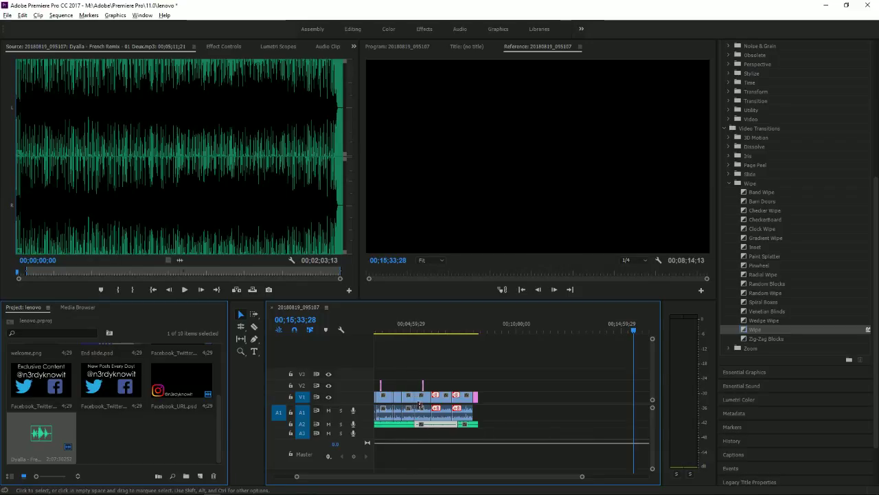
pyautogui.scroll(3, 402, 448)
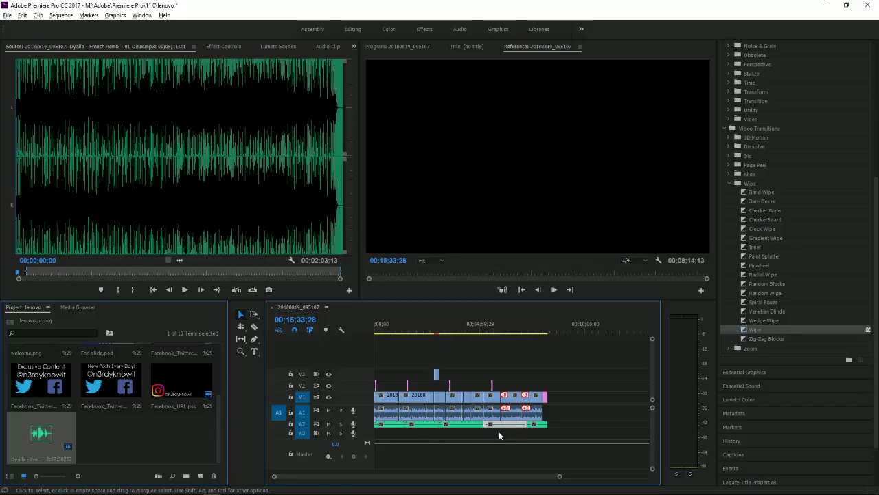
# Group all the music clips on A2 and nest them into one sequence with the default name
pyautogui.moveTo(562, 434); pyautogui.dragTo(387, 425)
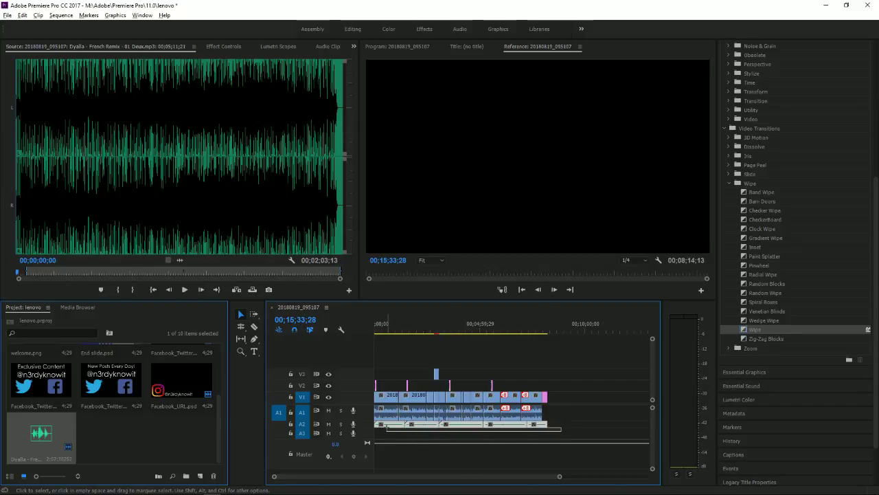
pyautogui.rightClick(446, 430)
pyautogui.click(469, 252)
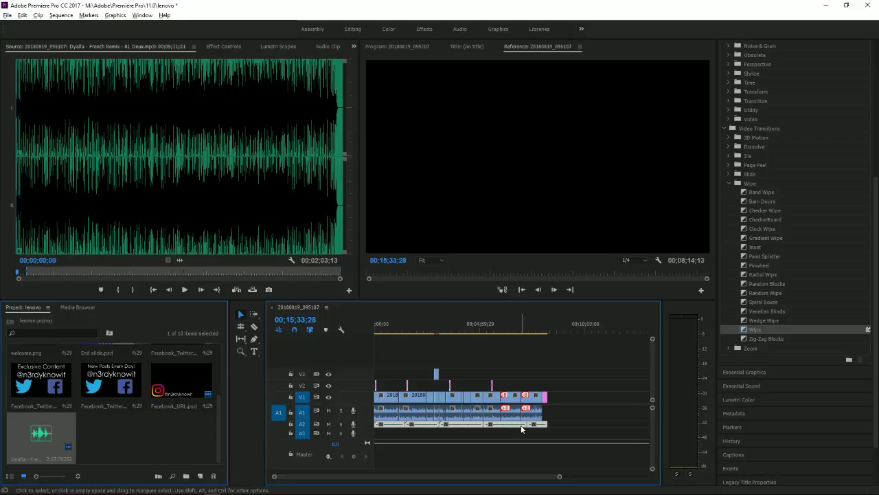
pyautogui.rightClick(475, 432)
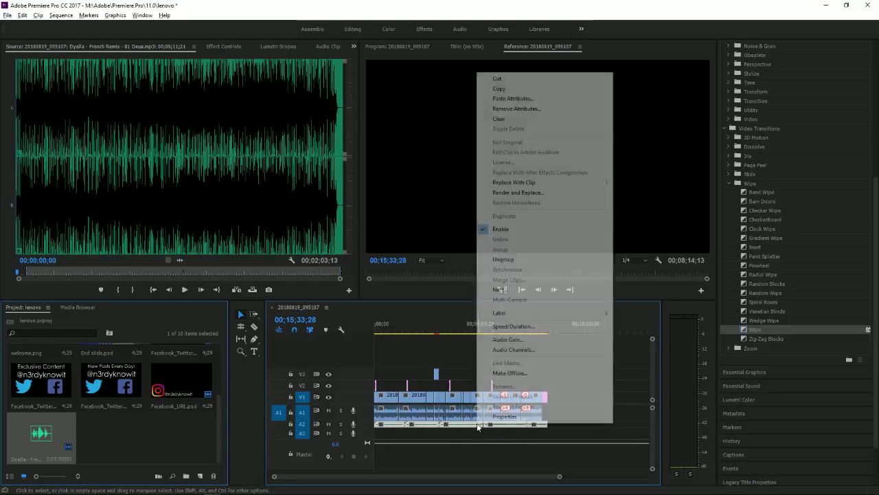
pyautogui.click(498, 290)
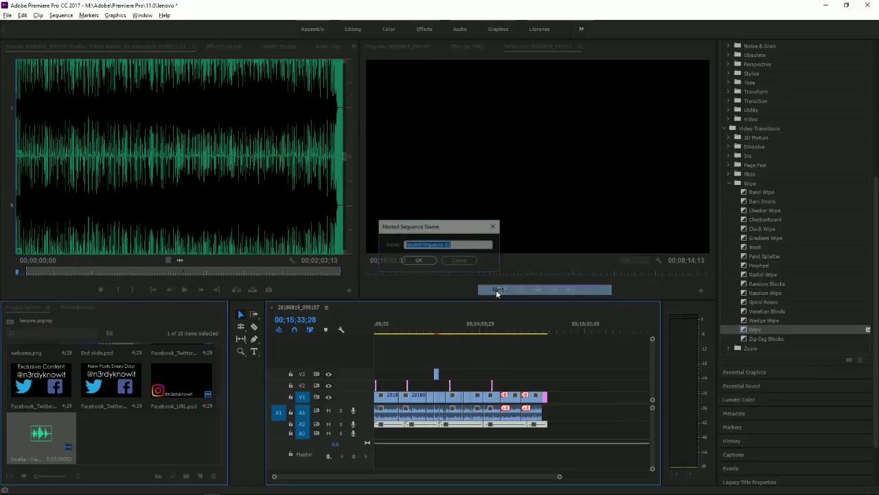
pyautogui.click(417, 261)
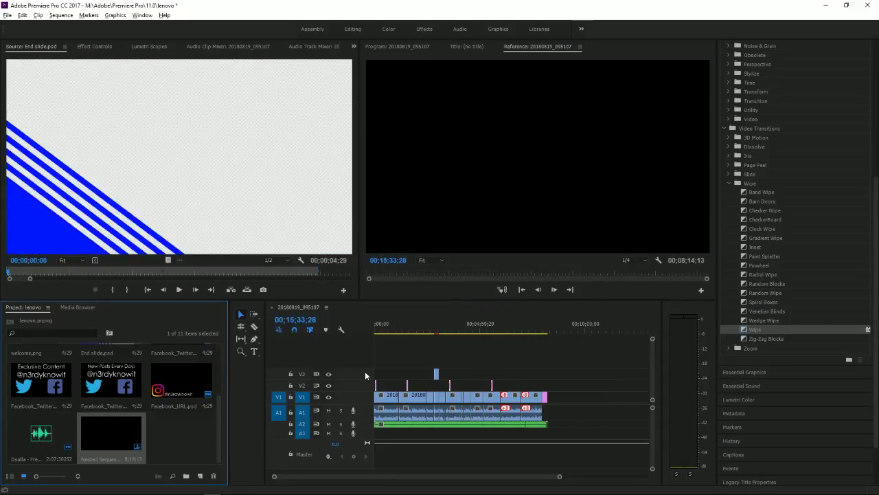
# Play the sequence from 00;00;41;19 and lower the A2 music to about -36.8 dB in the Audio Clip Mixer
pyautogui.click(201, 47)
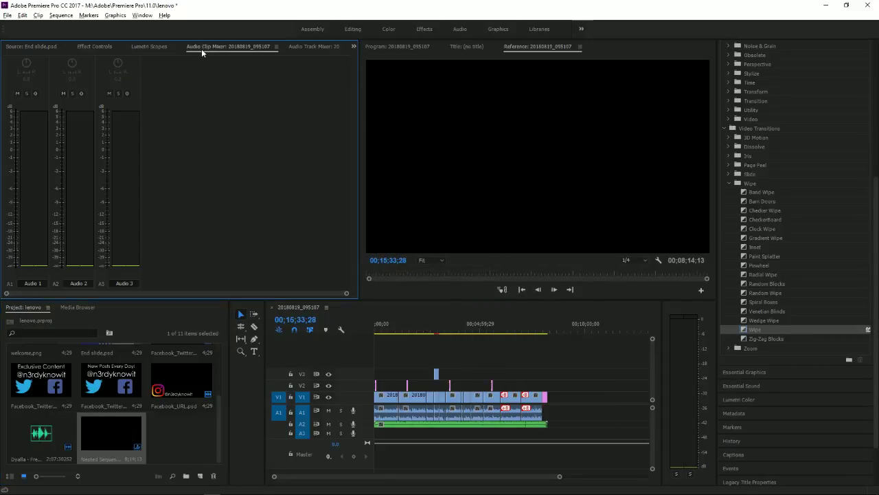
pyautogui.click(389, 324)
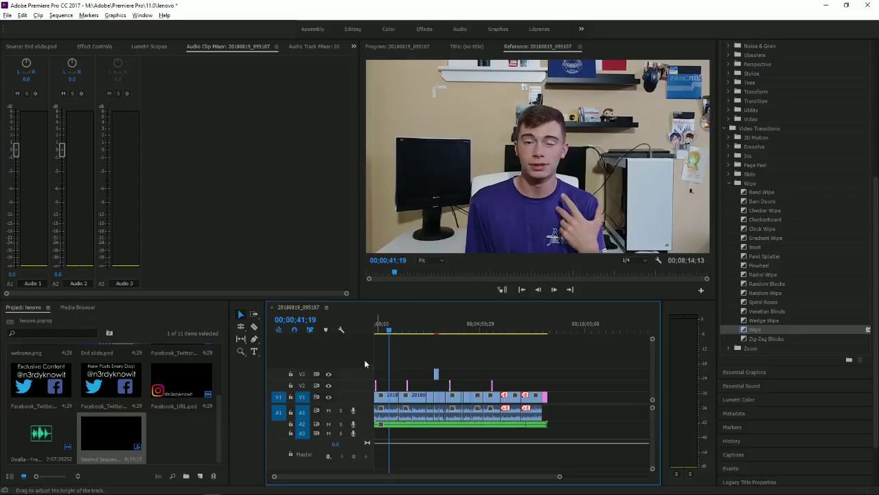
pyautogui.press('space')
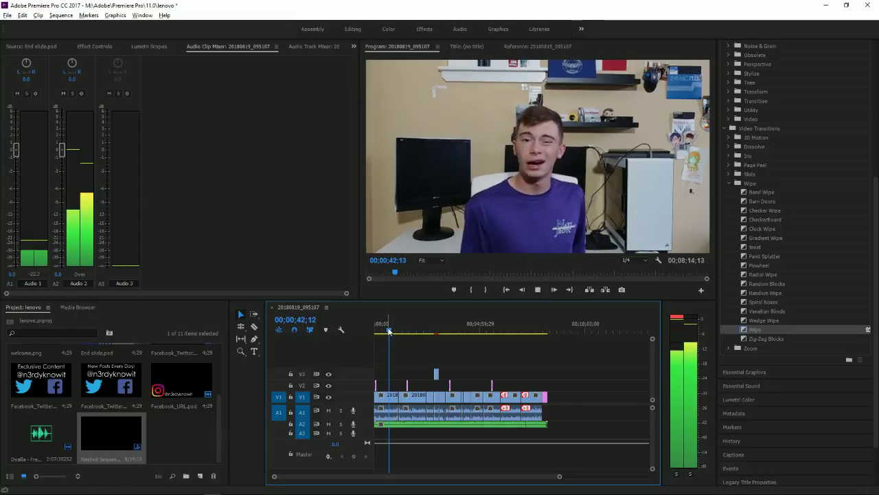
pyautogui.press('space')
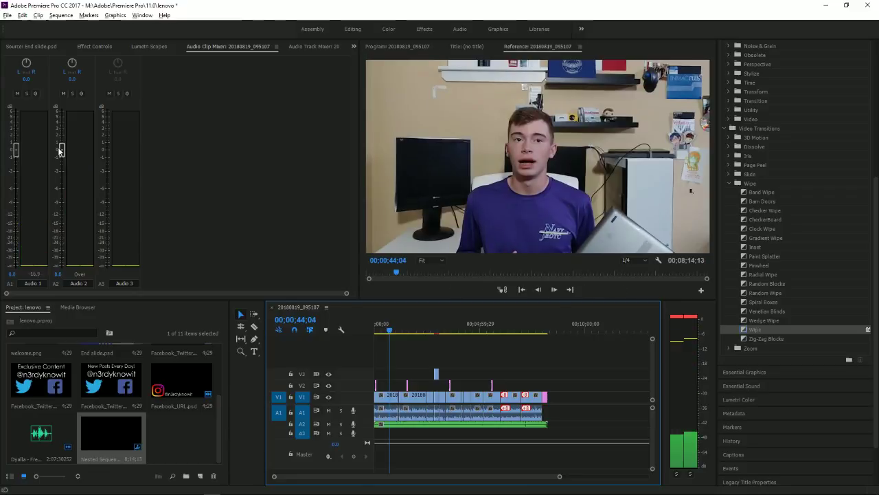
pyautogui.click(62, 153)
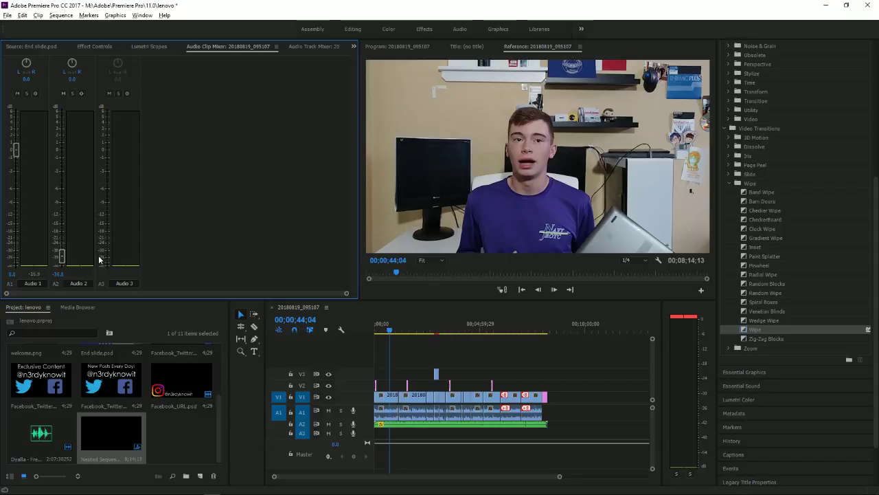
# Play the opening of the sequence and raise the A2 music level to about -32.5 dB
pyautogui.click(384, 332)
pyautogui.press('space')
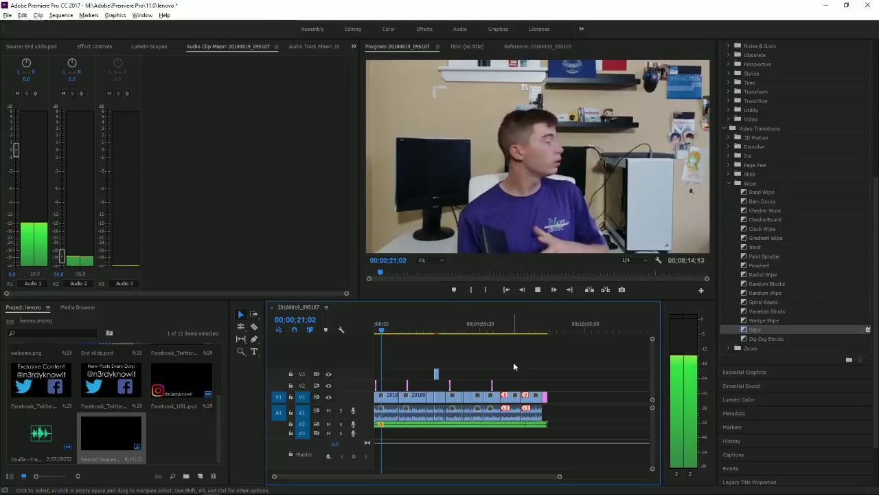
pyautogui.click(376, 324)
pyautogui.click(362, 311)
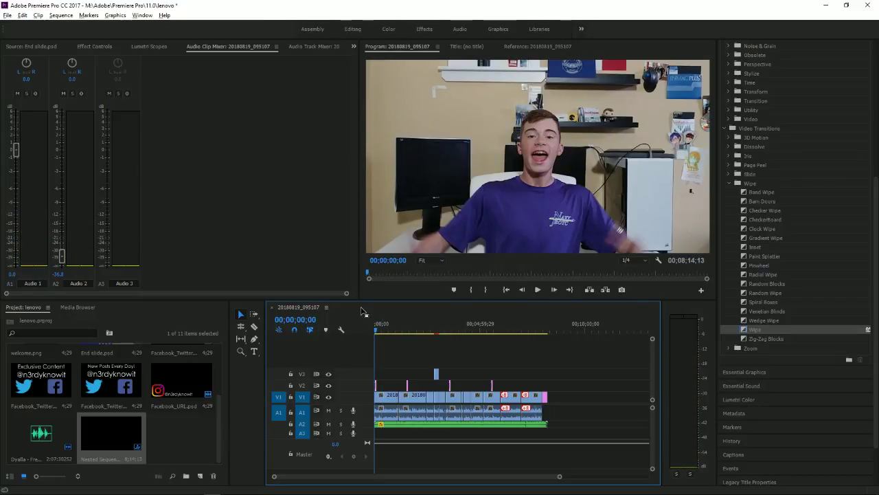
pyautogui.press('space')
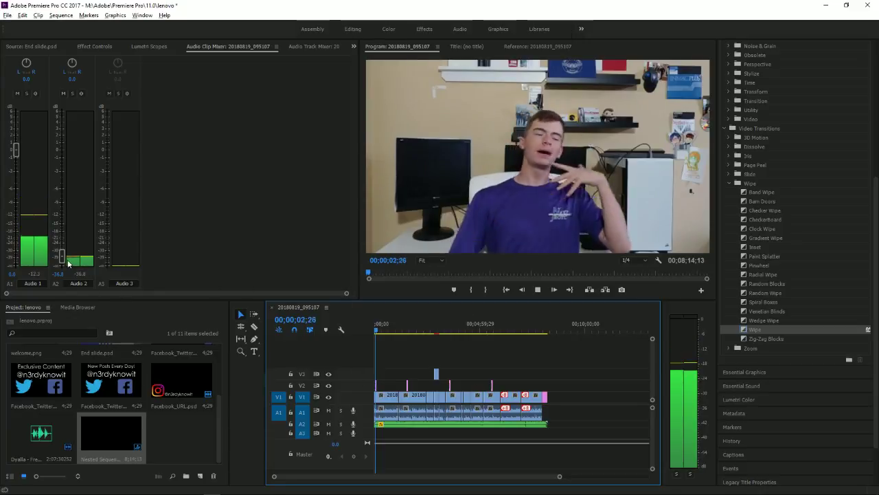
pyautogui.moveTo(61, 256); pyautogui.dragTo(61, 255)
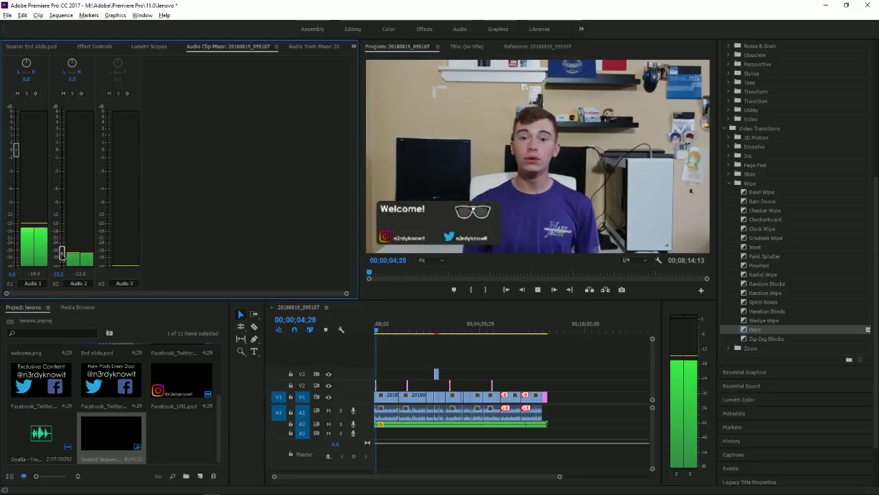
# Listen to the music and voice balance at several points of the sequence, including the V3 overlay clip, and return to the start
pyautogui.click(386, 329)
pyautogui.click(424, 330)
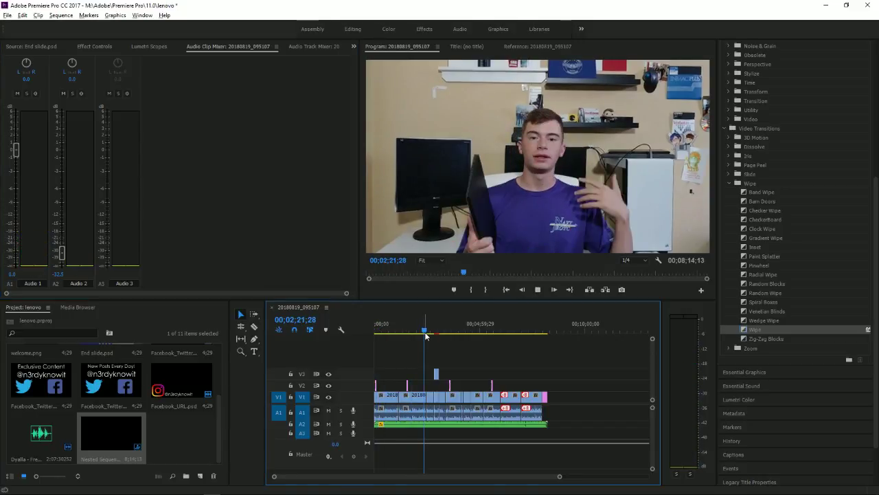
pyautogui.click(502, 329)
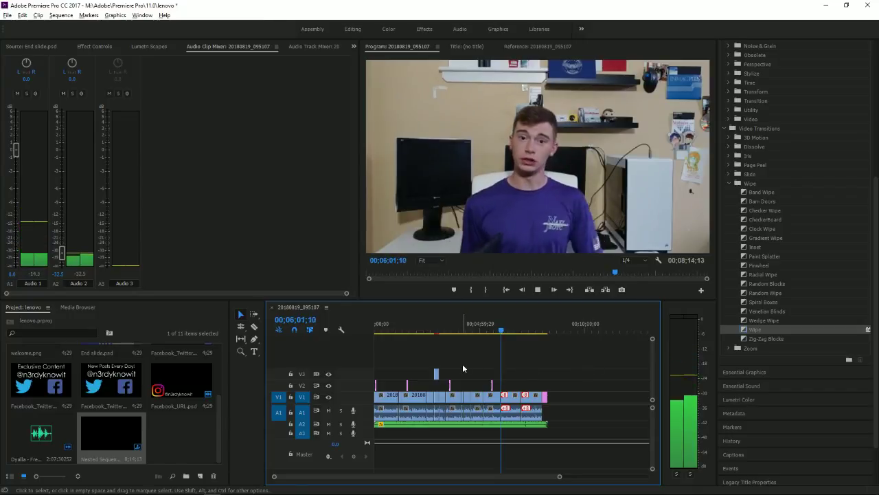
pyautogui.click(436, 329)
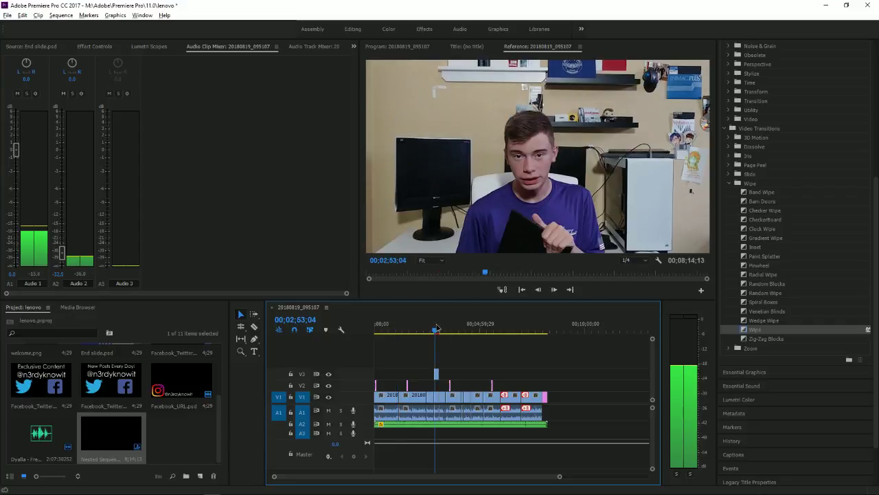
pyautogui.moveTo(437, 328)
pyautogui.mouseDown()
pyautogui.moveTo(541, 330)
pyautogui.moveTo(547, 313)
pyautogui.moveTo(473, 318)
pyautogui.moveTo(497, 321)
pyautogui.moveTo(438, 313)
pyautogui.mouseUp()
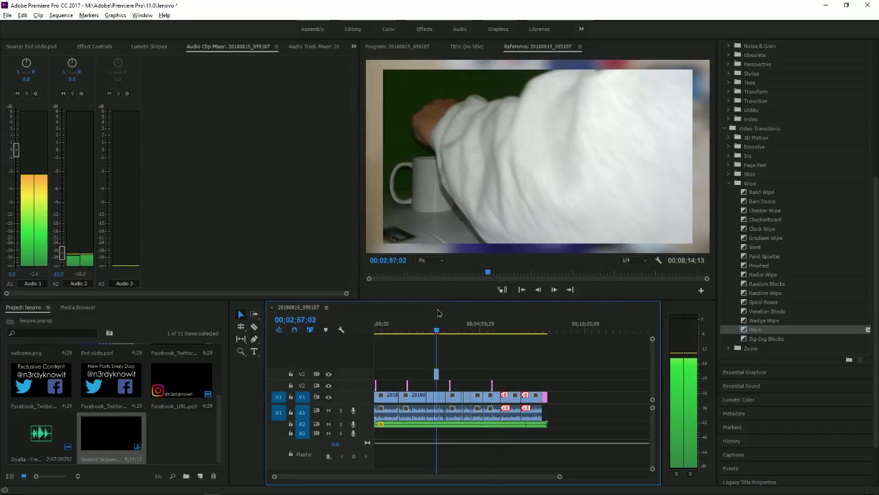
pyautogui.click(437, 321)
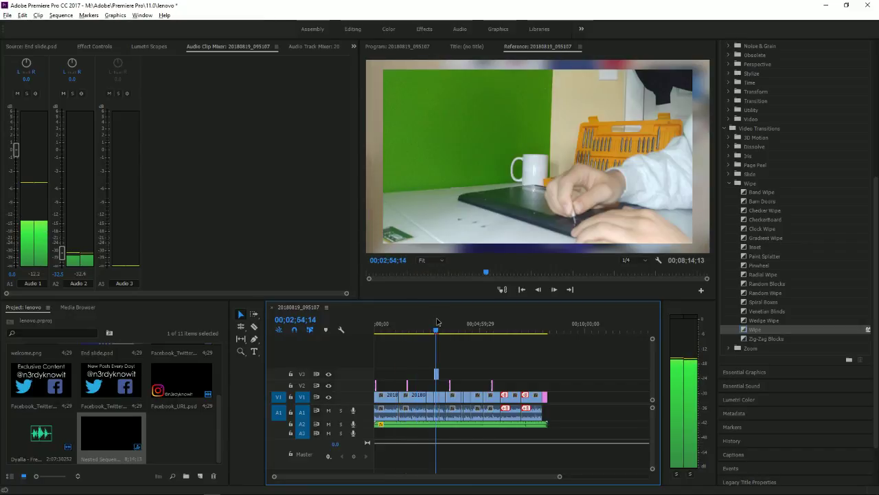
pyautogui.moveTo(437, 321); pyautogui.dragTo(334, 337)
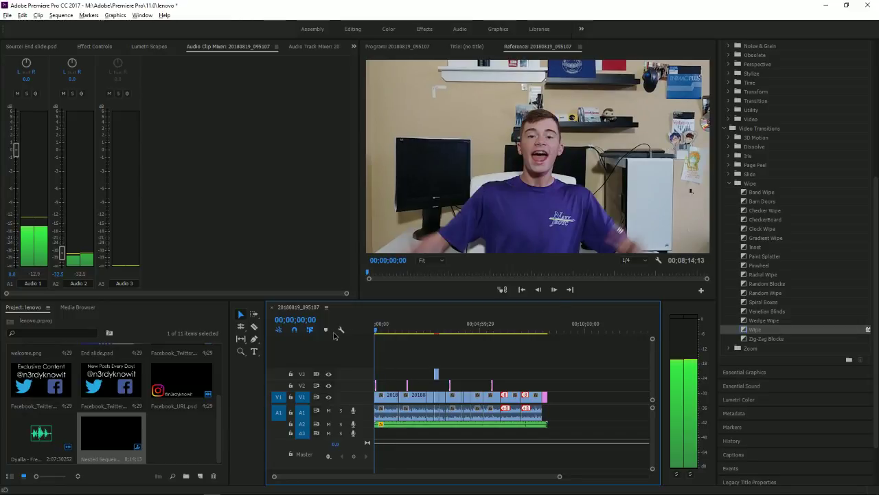
# Play the section just after the second V2 overlay, up to 00;01;49;08, to check the voice against the music
pyautogui.scroll(3, 406, 428)
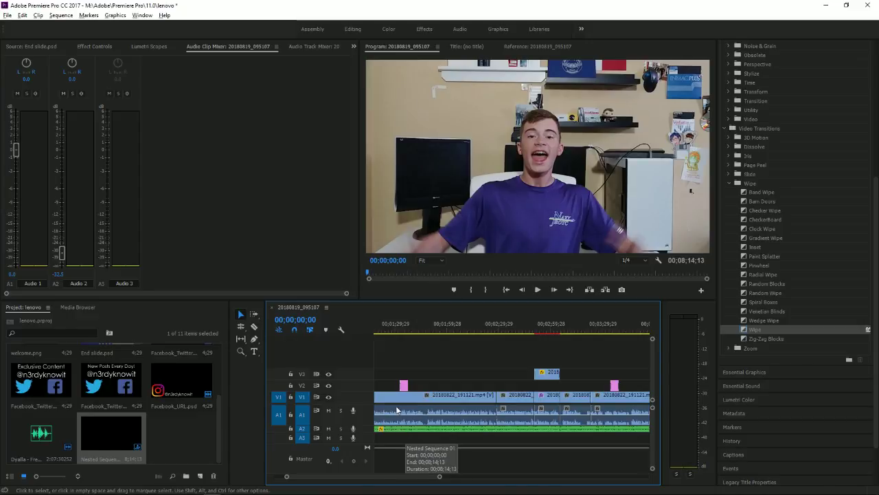
pyautogui.scroll(3, 342, 472)
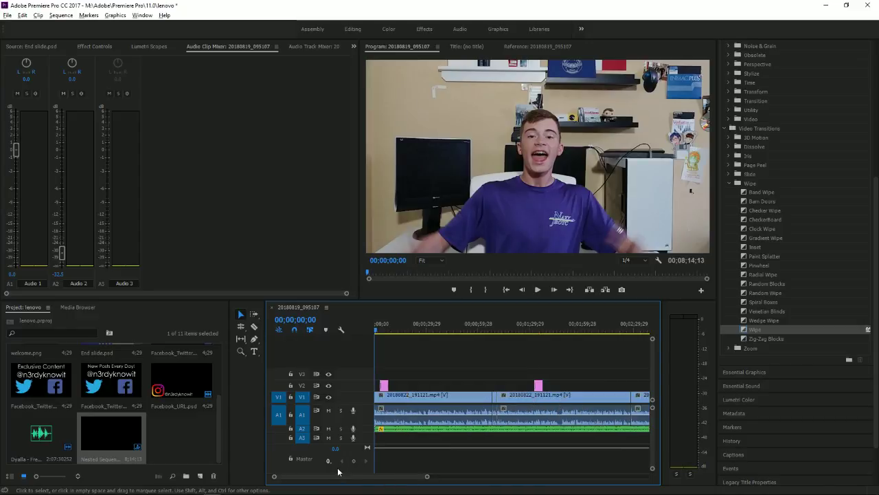
pyautogui.scroll(-2, 494, 414)
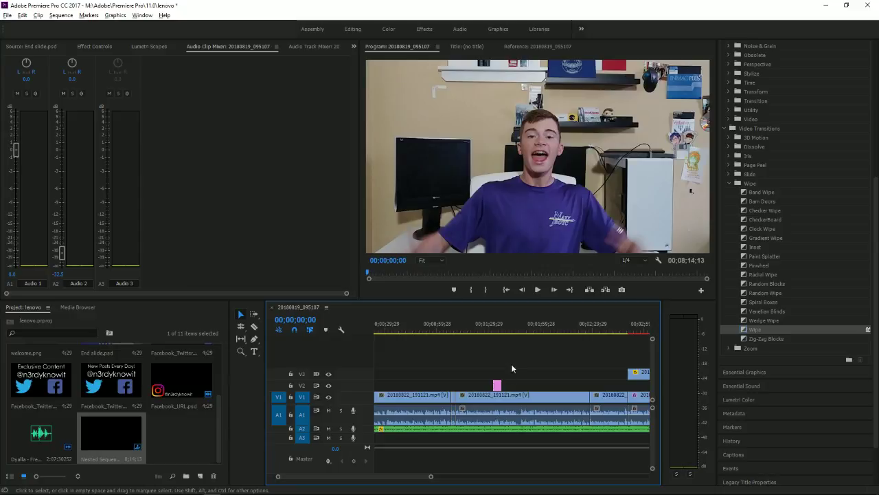
pyautogui.click(514, 328)
pyautogui.press('space')
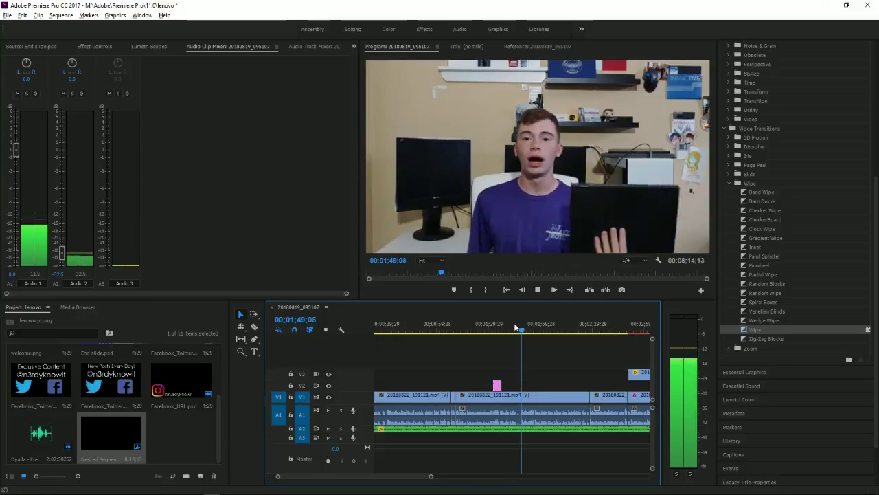
pyautogui.press('space')
pyautogui.keyDown('alt'); pyautogui.scroll(4, 526, 408); pyautogui.keyUp('alt')
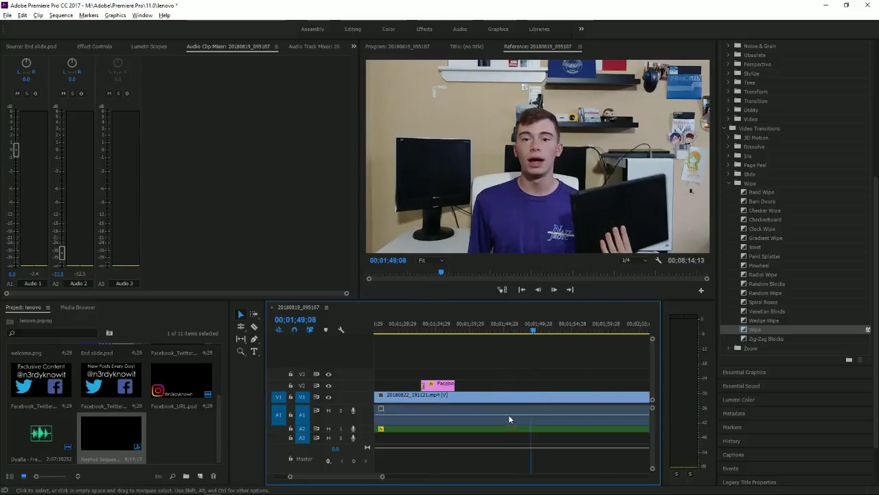
# Play the section around 00;01;45;00 to find the end of the sentence and split all tracks at 00;01;46;09
pyautogui.click(510, 332)
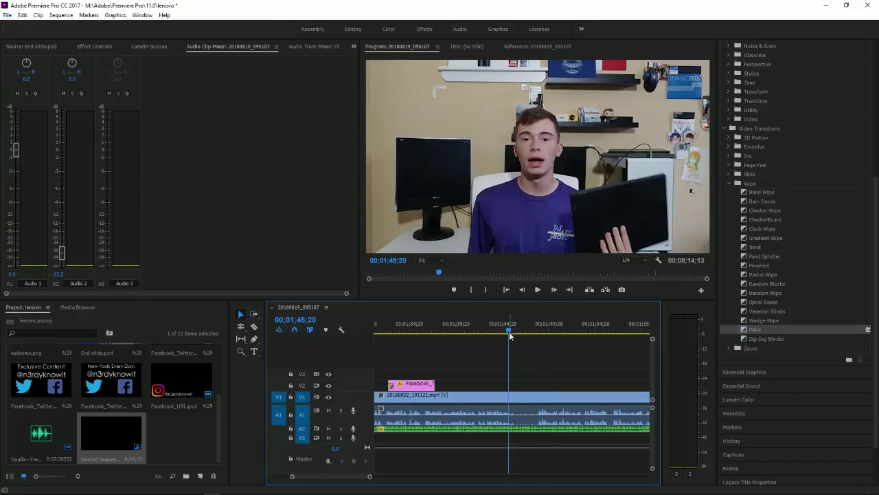
pyautogui.press('space')
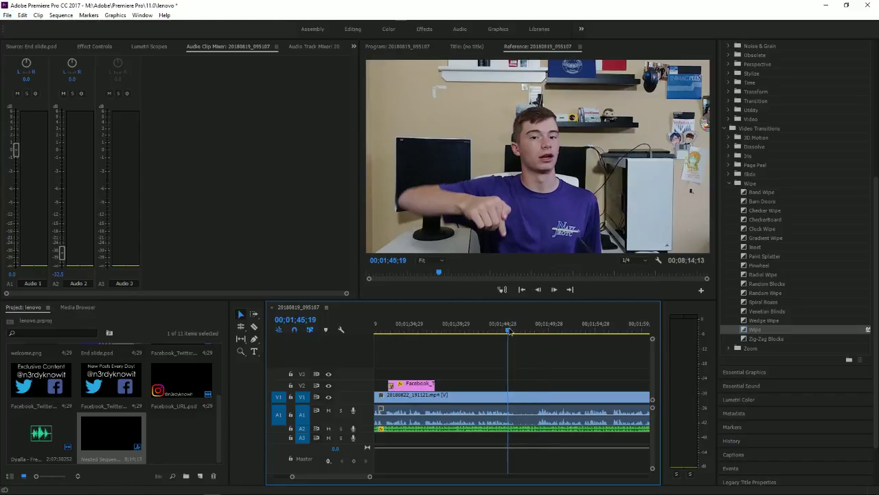
pyautogui.moveTo(523, 323); pyautogui.dragTo(496, 315)
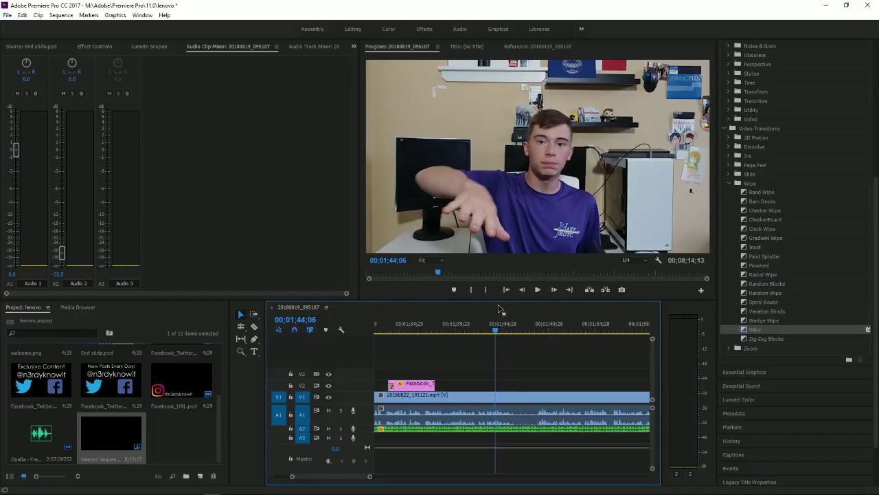
pyautogui.press('space')
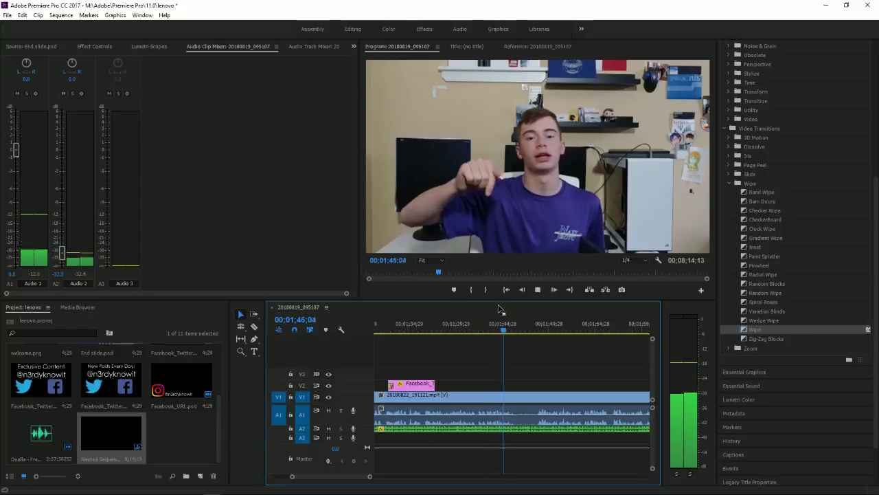
pyautogui.press('space')
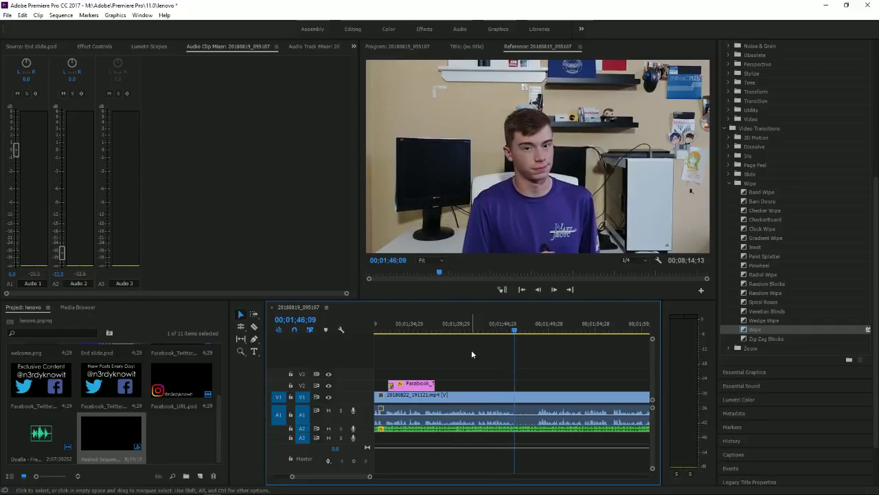
pyautogui.click(254, 326)
pyautogui.click(515, 396)
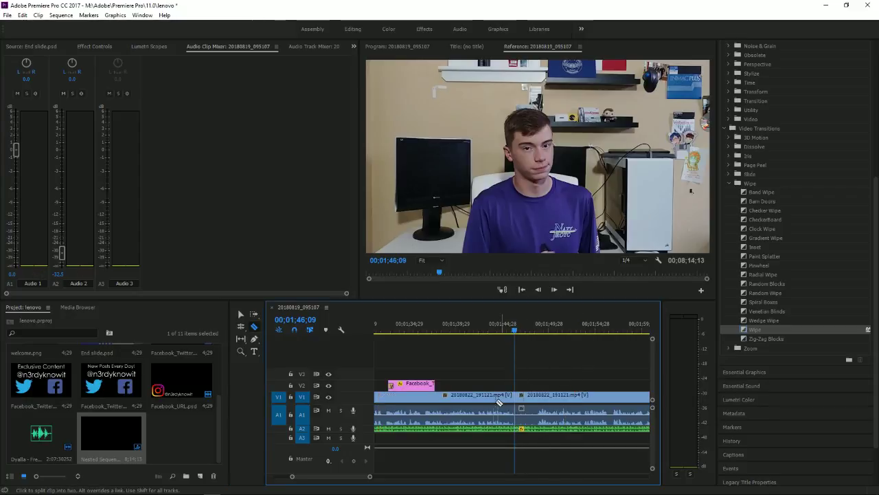
# Cut all tracks where the speech resumes and delete the silent V1 and A1 piece between the two cuts
pyautogui.scroll(-2, 505, 390)
pyautogui.scroll(3, 526, 379)
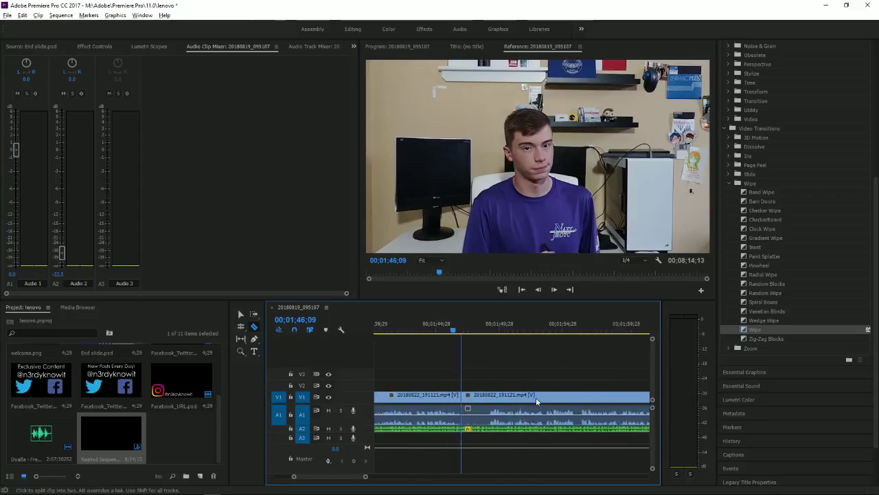
pyautogui.press('shift')
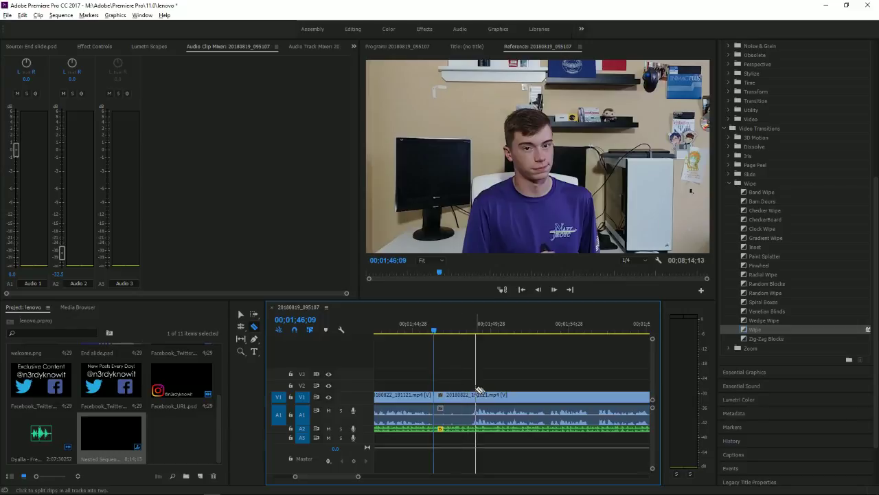
pyautogui.scroll(-5, 515, 349)
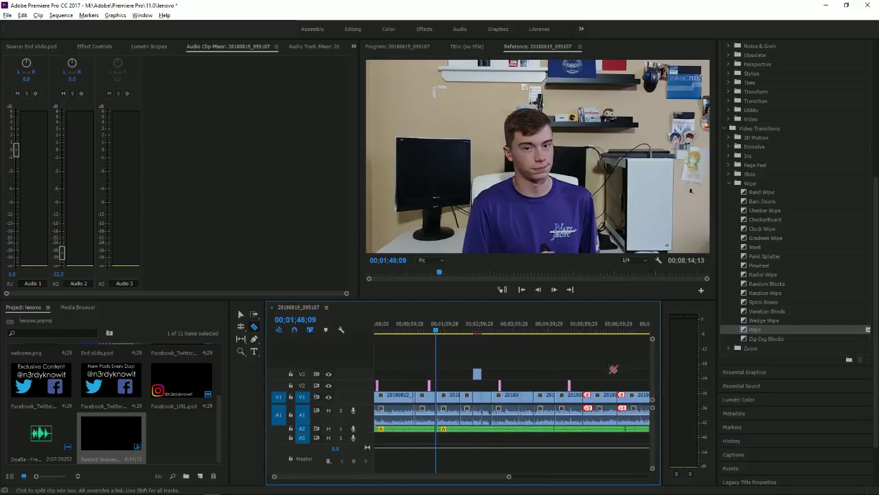
pyautogui.scroll(5, 532, 355)
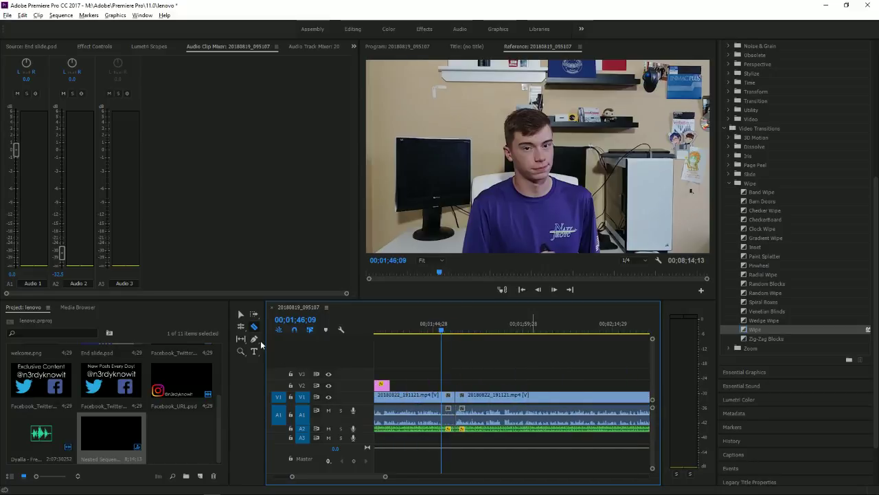
pyautogui.click(241, 314)
pyautogui.click(444, 374)
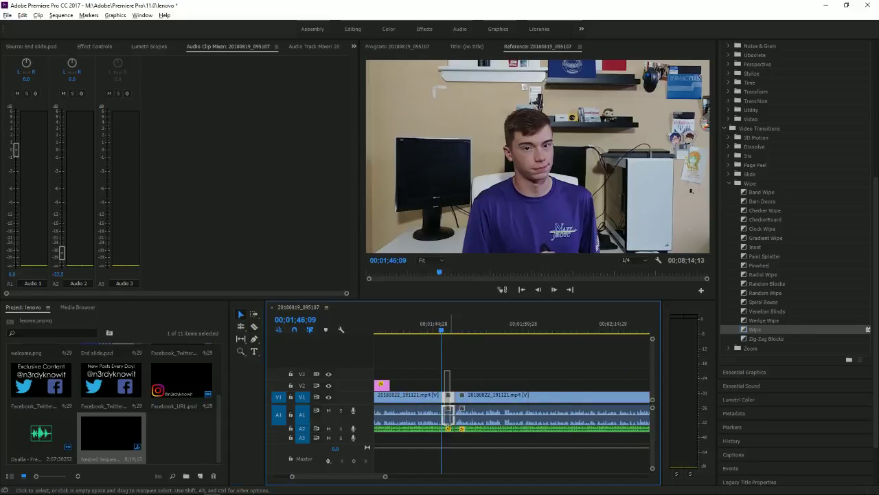
pyautogui.press('Delete')
# Select all video and voice clips after 00;01;46;09, leaving out the A2 music, and move them earlier to close the gap
pyautogui.scroll(-8, 449, 398)
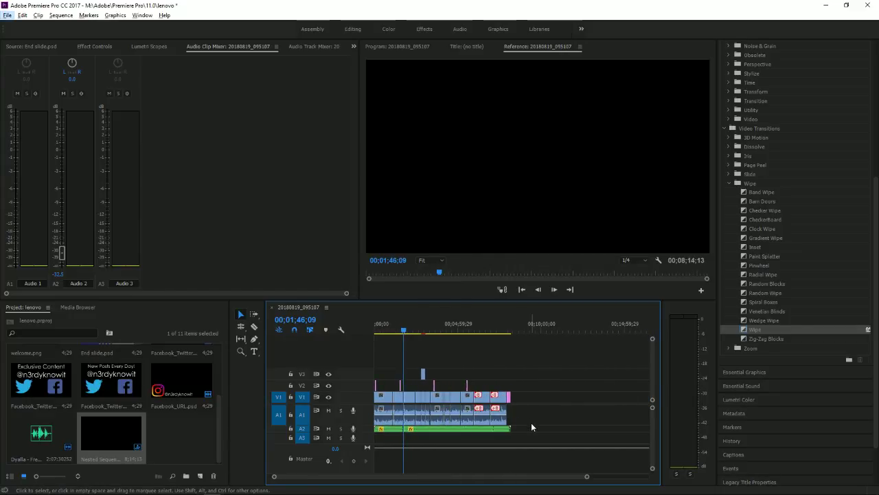
pyautogui.moveTo(531, 422); pyautogui.dragTo(421, 383)
pyautogui.moveTo(410, 383)
pyautogui.mouseDown()
pyautogui.moveTo(394, 371)
pyautogui.moveTo(405, 369)
pyautogui.mouseUp()
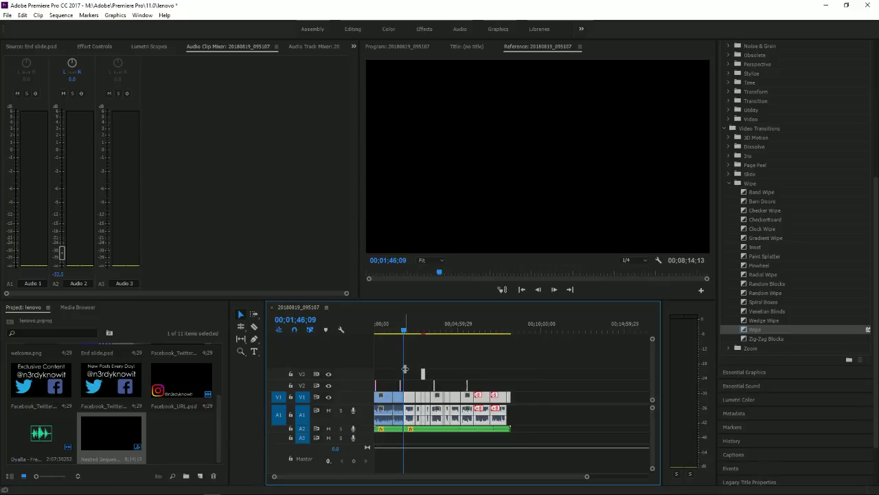
pyautogui.press('=')
pyautogui.press('=')
pyautogui.press('=')
pyautogui.press('-')
pyautogui.press('-')
pyautogui.press('-')
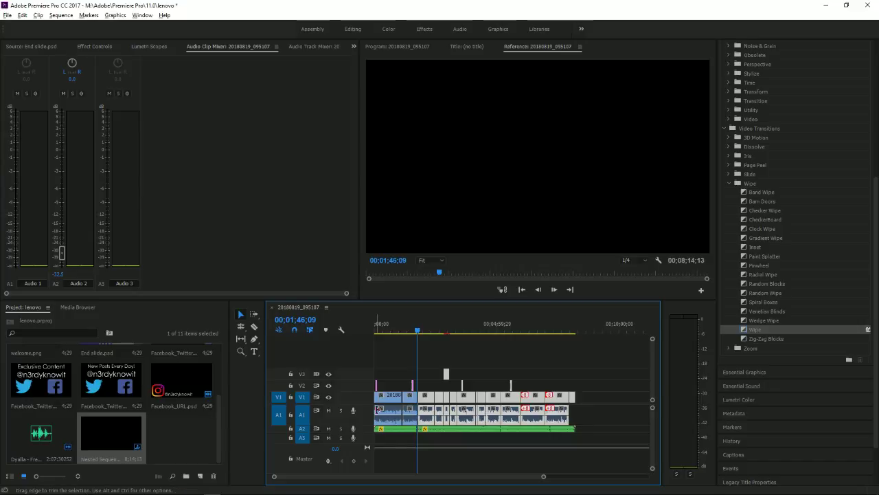
pyautogui.press('=')
pyautogui.press('=')
pyautogui.press('=')
pyautogui.press('=')
pyautogui.press('=')
pyautogui.press('=')
pyautogui.press('=')
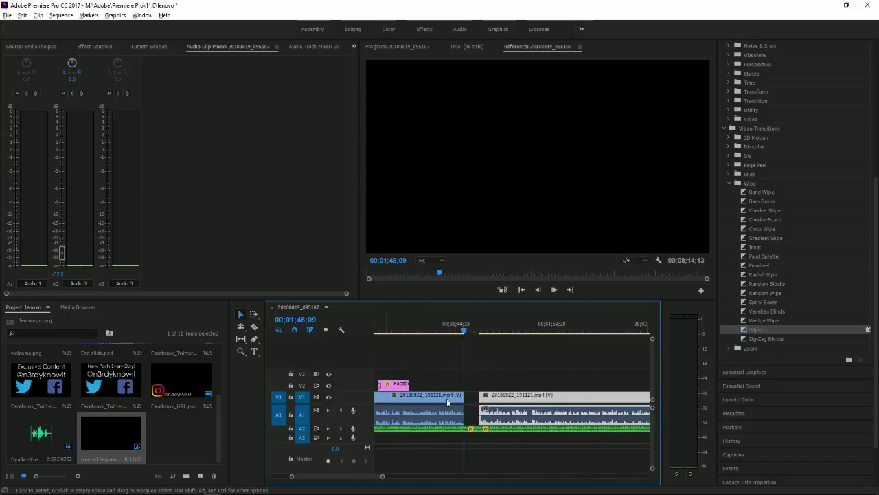
pyautogui.moveTo(558, 398); pyautogui.dragTo(510, 398)
pyautogui.press('-')
pyautogui.press('-')
pyautogui.press('-')
pyautogui.press('-')
pyautogui.press('-')
pyautogui.press('-')
pyautogui.press('-')
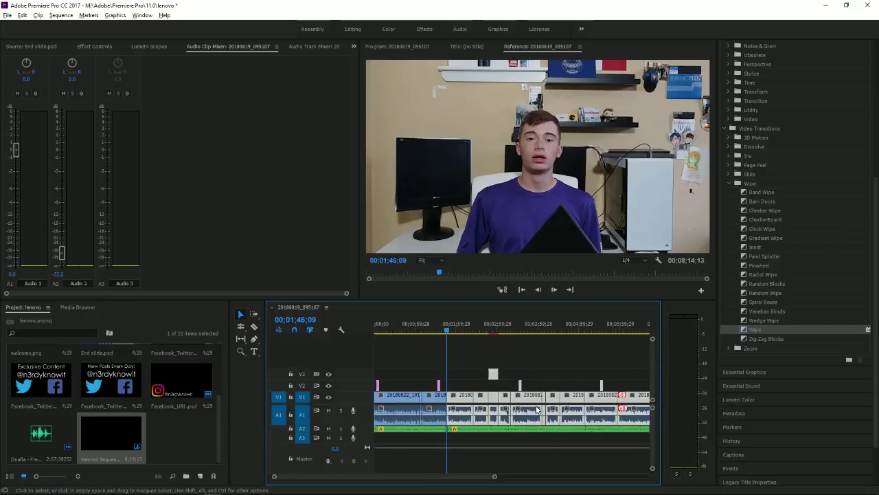
# Play the sequence from 00;02;43;23 to the start of the V3 overlay clip to check it for pauses
pyautogui.click(425, 332)
pyautogui.click(420, 332)
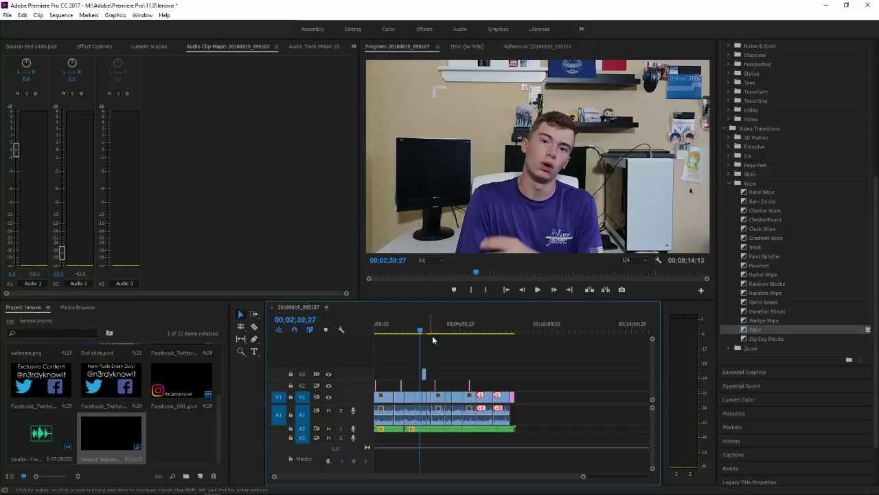
pyautogui.press('=')
pyautogui.press('=')
pyautogui.press('=')
pyautogui.press('=')
pyautogui.click(429, 331)
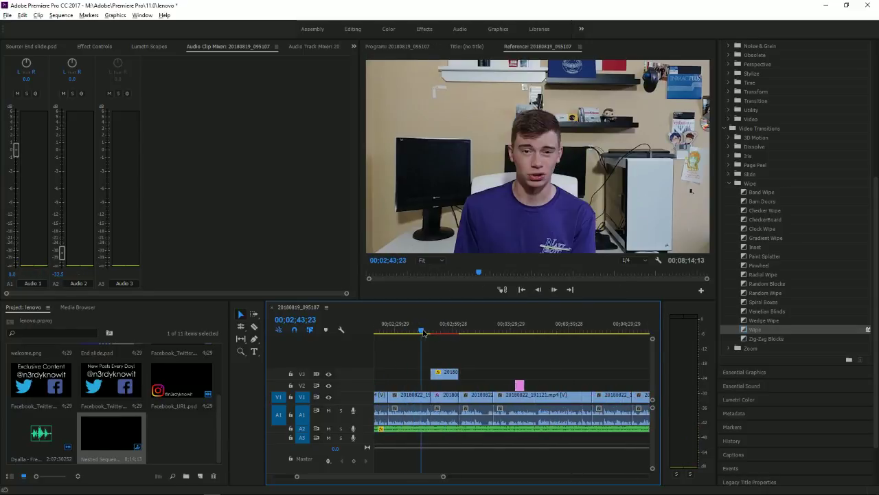
pyautogui.press('space')
pyautogui.click(448, 284)
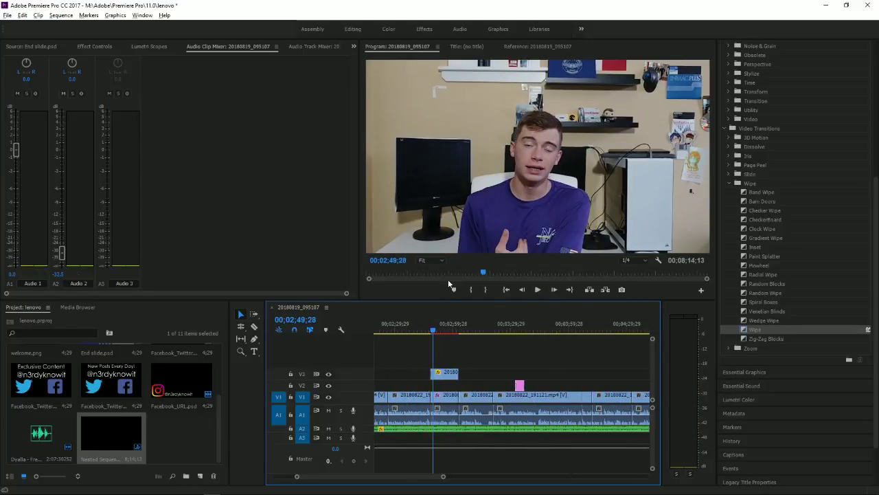
pyautogui.press('-')
pyautogui.press('-')
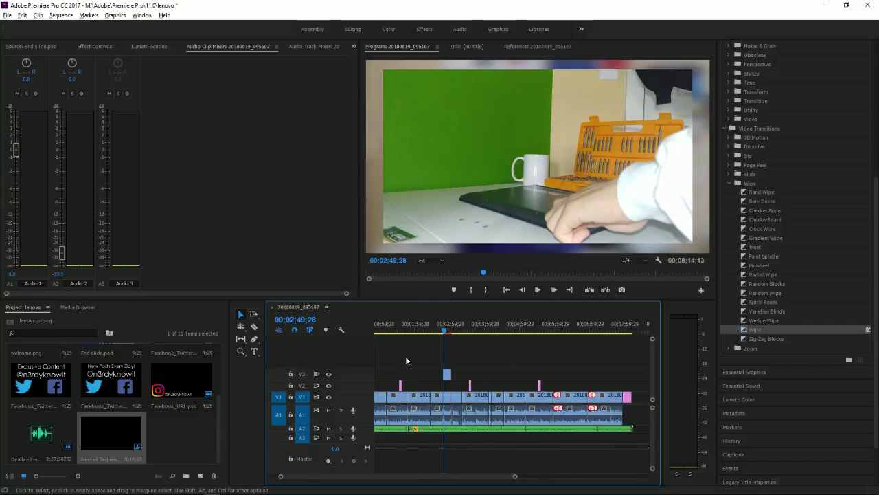
# Check the frame at 00;01;34;10 and play the sequence from 00;02;05;27 to review the speech
pyautogui.click(399, 330)
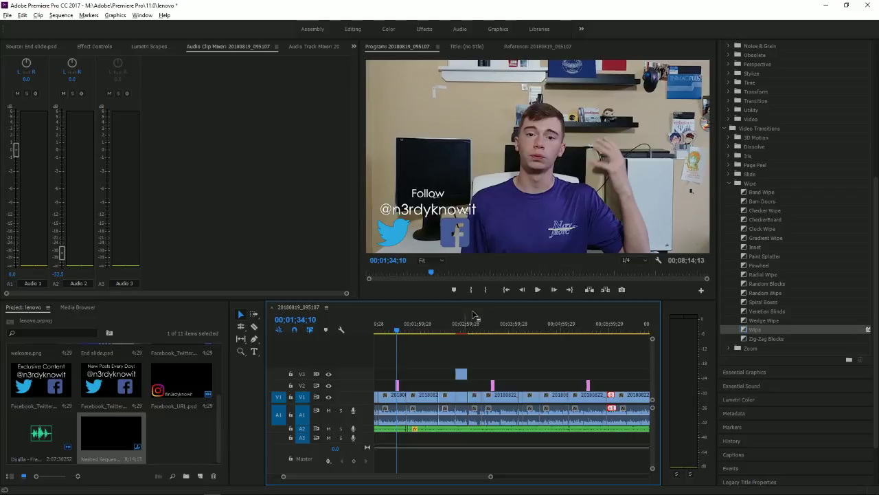
pyautogui.click(423, 333)
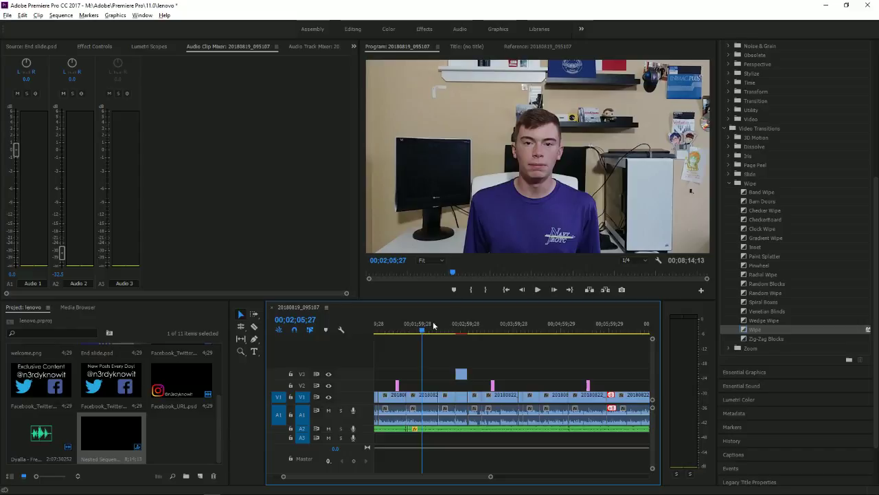
pyautogui.press('space')
pyautogui.scroll(2, 460, 417)
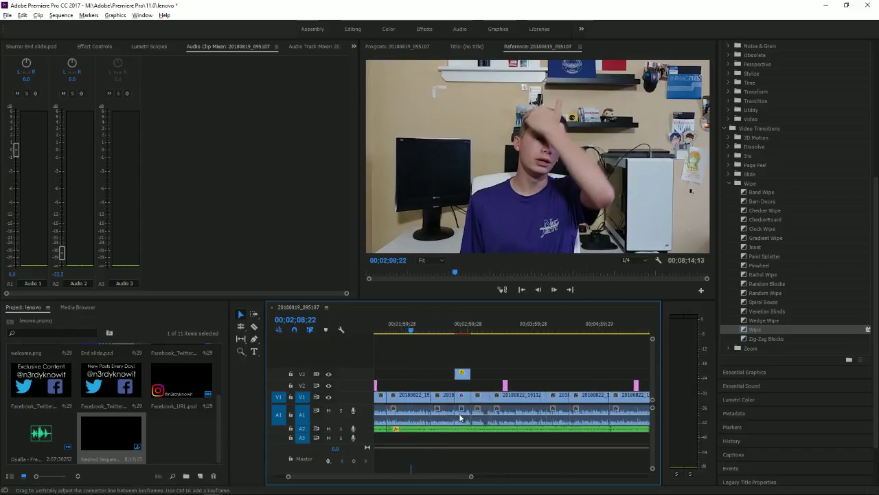
pyautogui.scroll(3, 460, 417)
# Play across the end of the V3 overlay and trim the start of the following V1 and A1 clip to 00;03;04;01
pyautogui.click(557, 332)
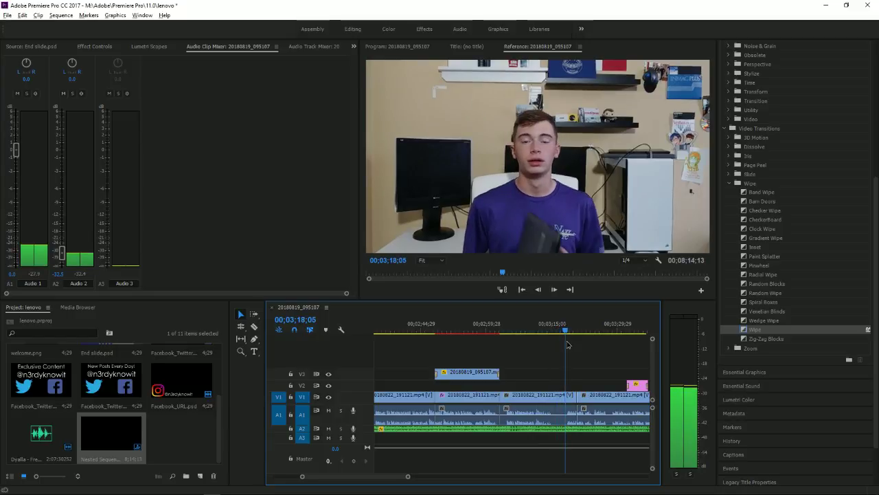
pyautogui.click(503, 332)
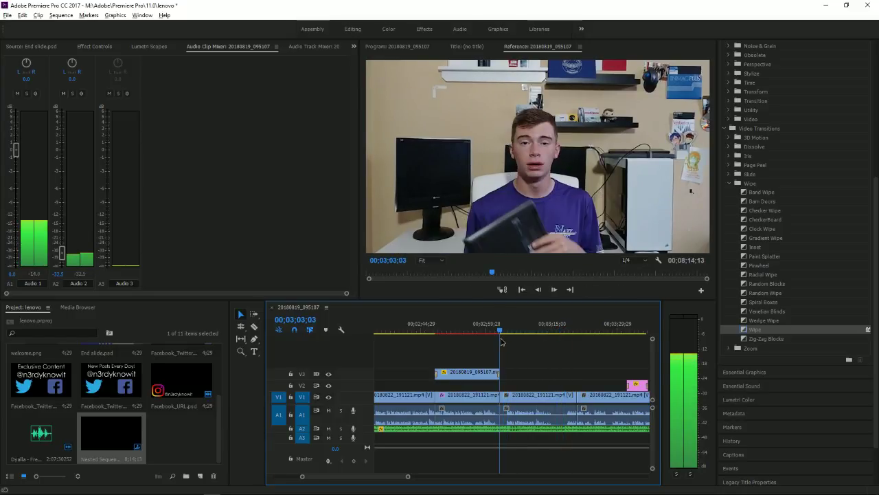
pyautogui.click(496, 335)
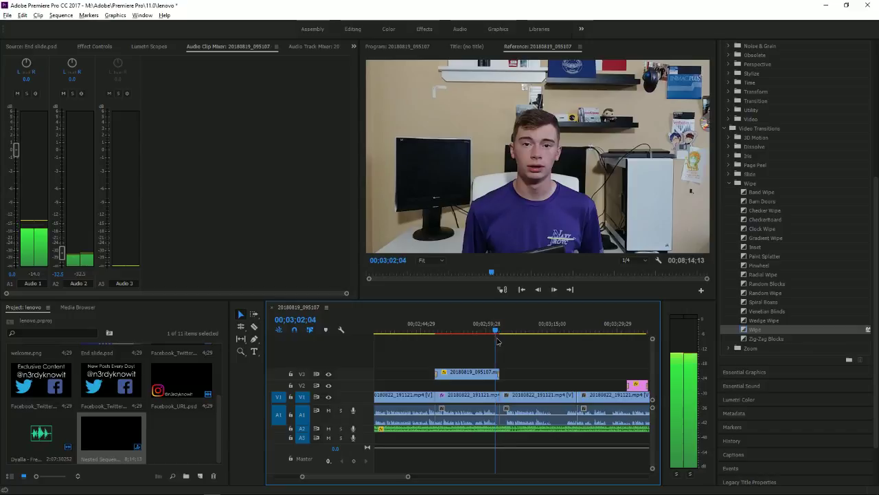
pyautogui.click(496, 337)
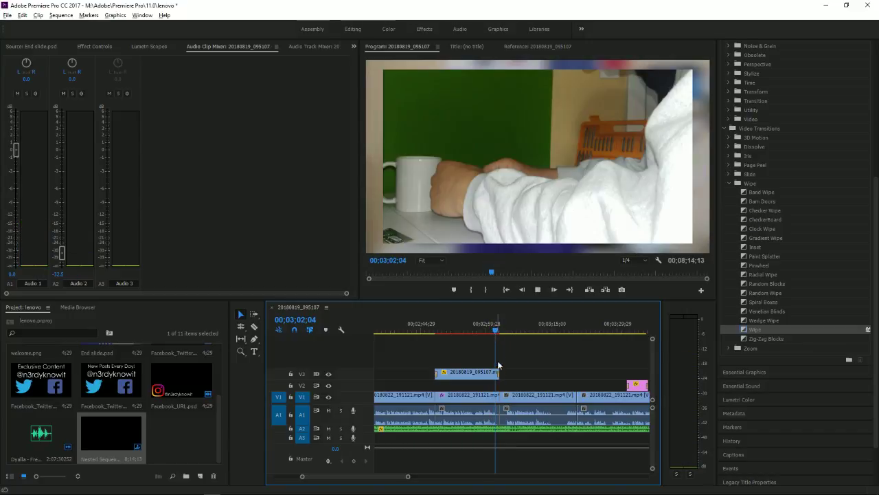
pyautogui.press('=')
pyautogui.press('=')
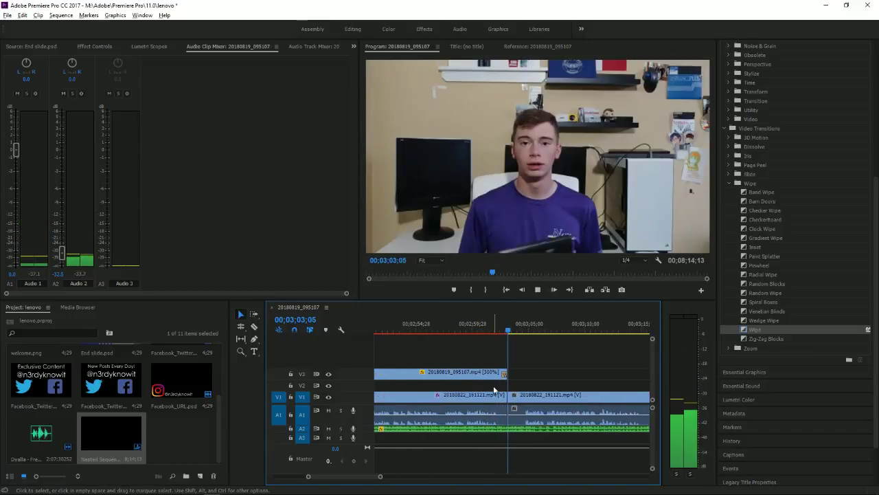
pyautogui.hotkey('alt', 'space')
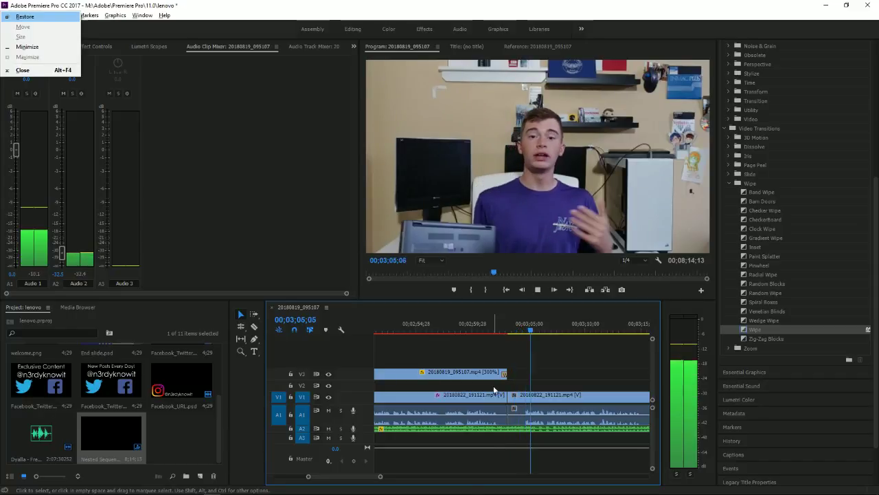
pyautogui.press('Escape')
pyautogui.click(518, 327)
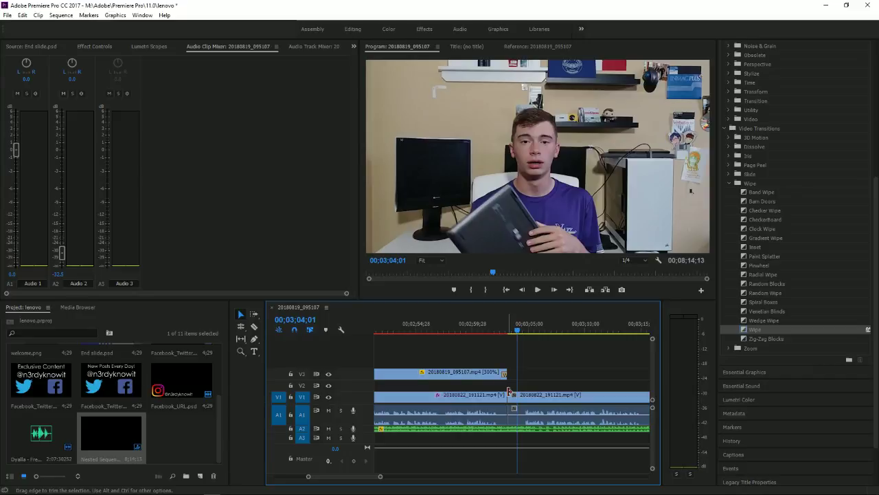
pyautogui.moveTo(508, 392); pyautogui.dragTo(514, 394)
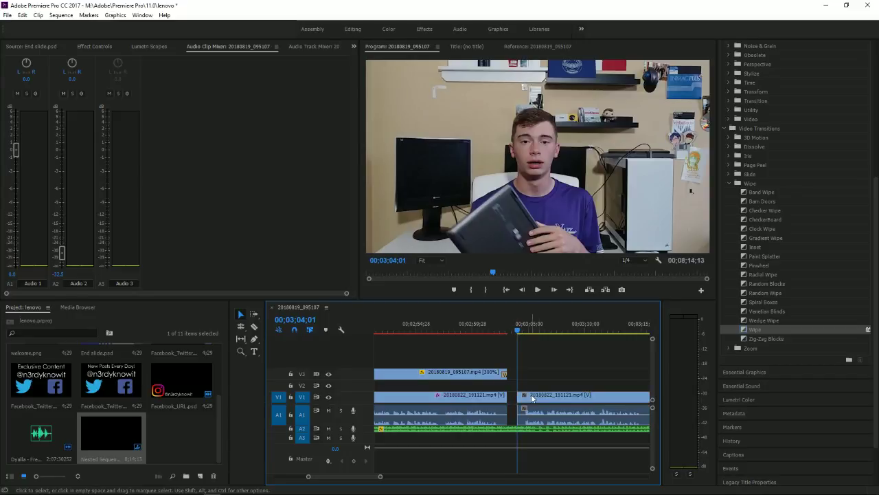
# Select all video and voice clips from 00;03;04;01 onward, without the A2 music, and move them back against the preceding clip
pyautogui.press('-')
pyautogui.press('-')
pyautogui.press('-')
pyautogui.press('-')
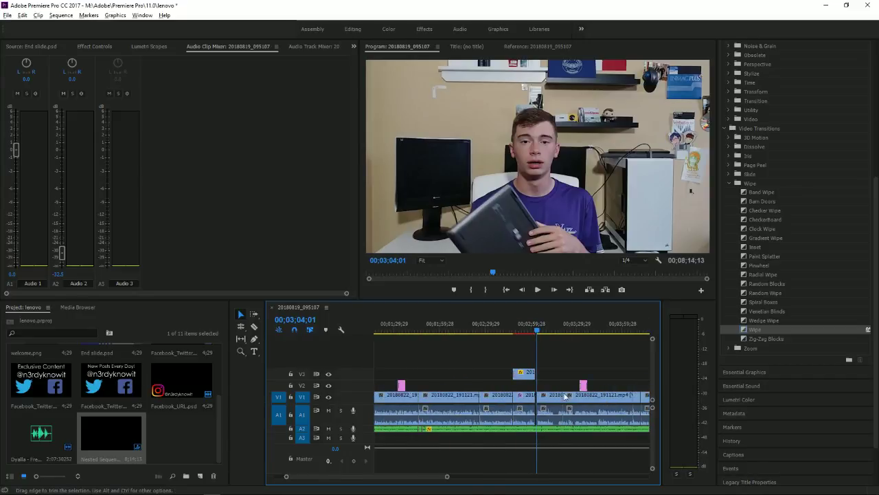
pyautogui.press('-')
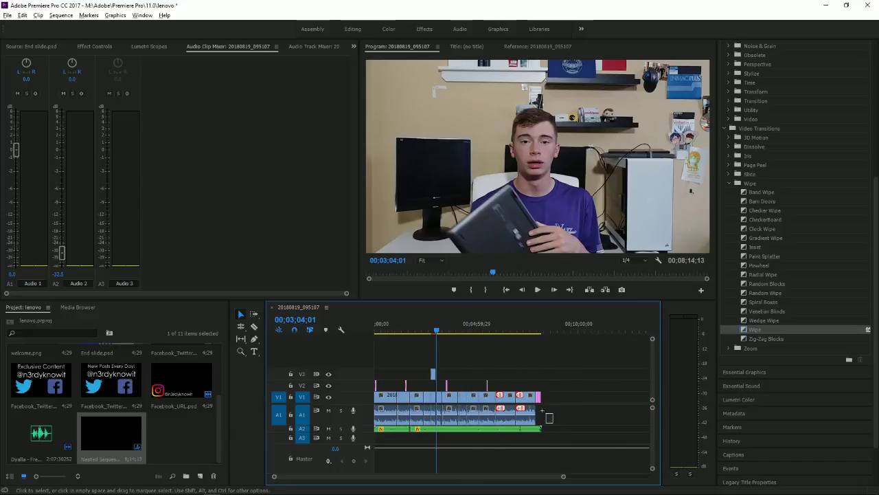
pyautogui.moveTo(553, 424); pyautogui.dragTo(442, 351)
pyautogui.press('=')
pyautogui.press('=')
pyautogui.press('=')
pyautogui.press('=')
pyautogui.press('=')
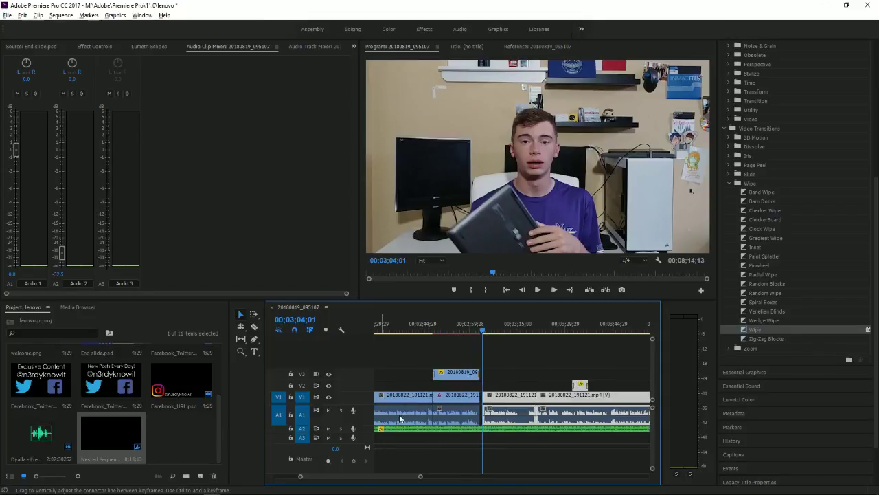
pyautogui.moveTo(599, 406); pyautogui.dragTo(599, 406)
pyautogui.press('-')
pyautogui.press('-')
pyautogui.press('-')
pyautogui.press('-')
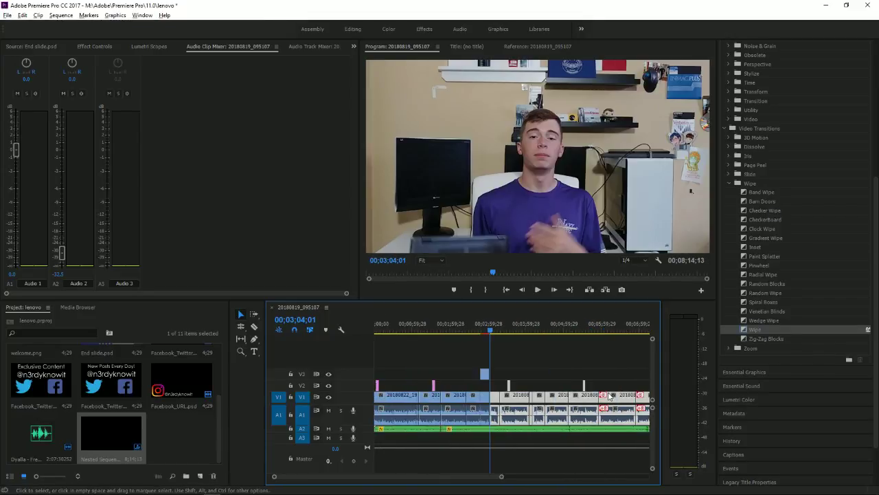
# Play the speech from 00;03;13;04 and split the clips on all tracks at 00;03;14;09, where the pause starts
pyautogui.press('=')
pyautogui.press('=')
pyautogui.press('=')
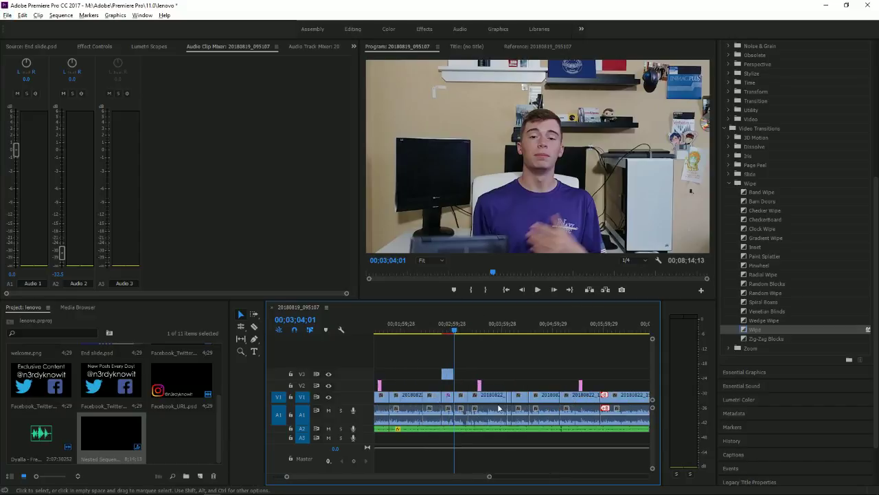
pyautogui.press('=')
pyautogui.click(469, 333)
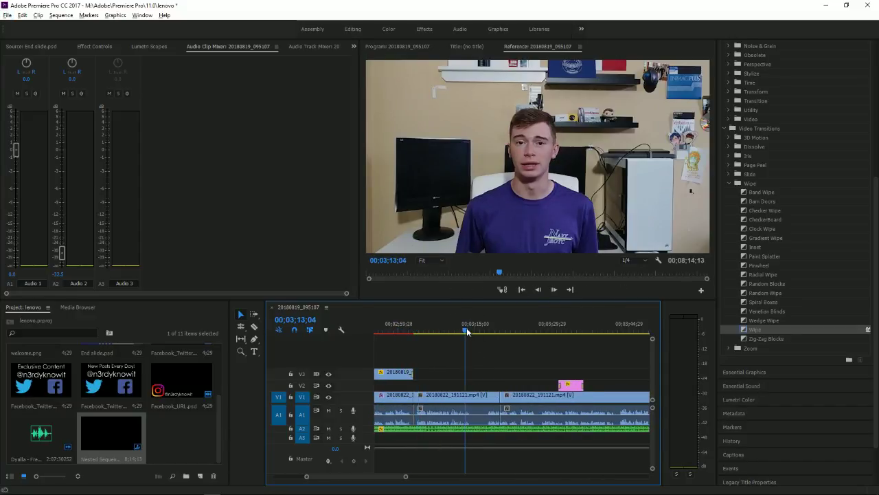
pyautogui.press('space')
pyautogui.press('space')
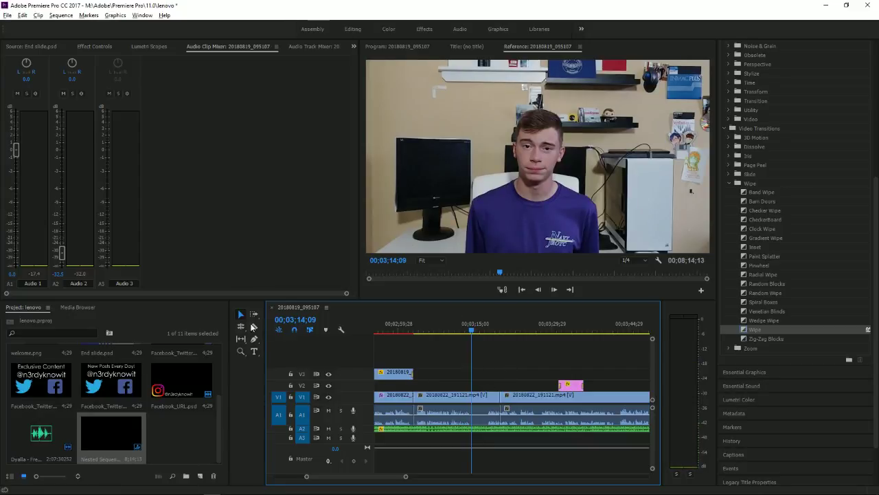
pyautogui.click(253, 327)
pyautogui.keyDown('shift'); pyautogui.click(476, 369); pyautogui.keyUp('shift')
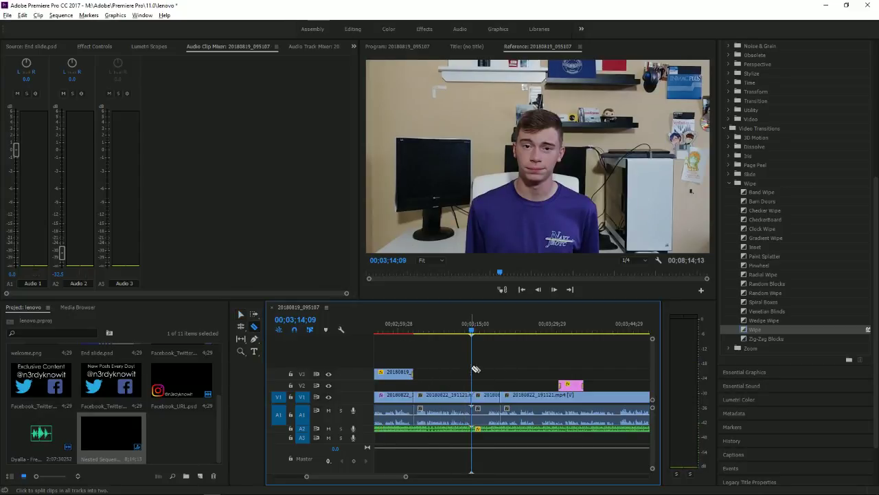
# Split the V1 and A1 clip again where the pause ends and delete the silent piece after 00;03;14;09
pyautogui.click(240, 314)
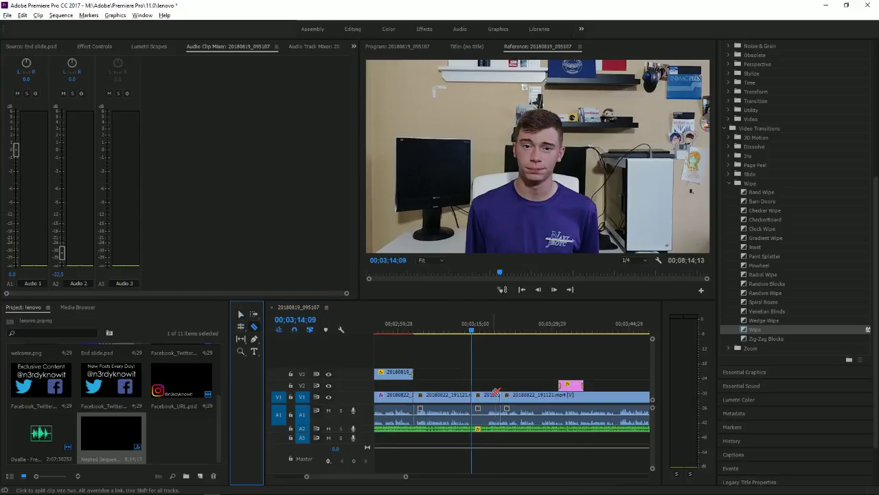
pyautogui.click(490, 395)
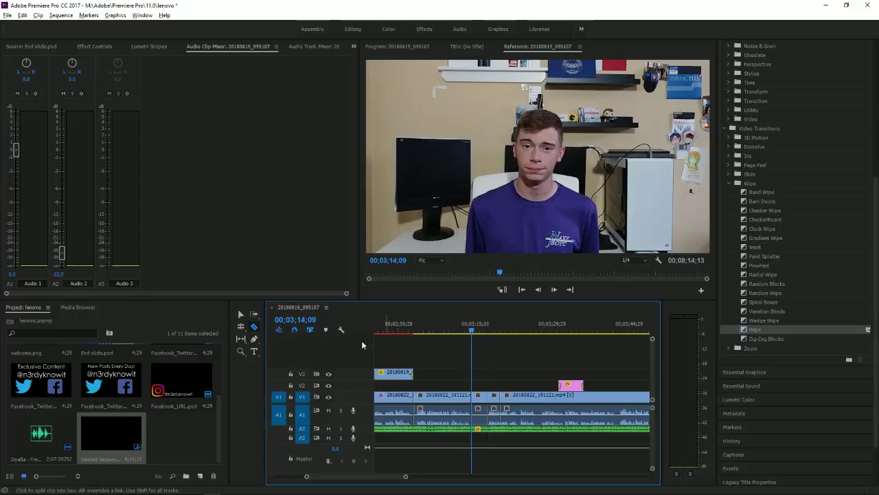
pyautogui.click(240, 314)
pyautogui.click(480, 402)
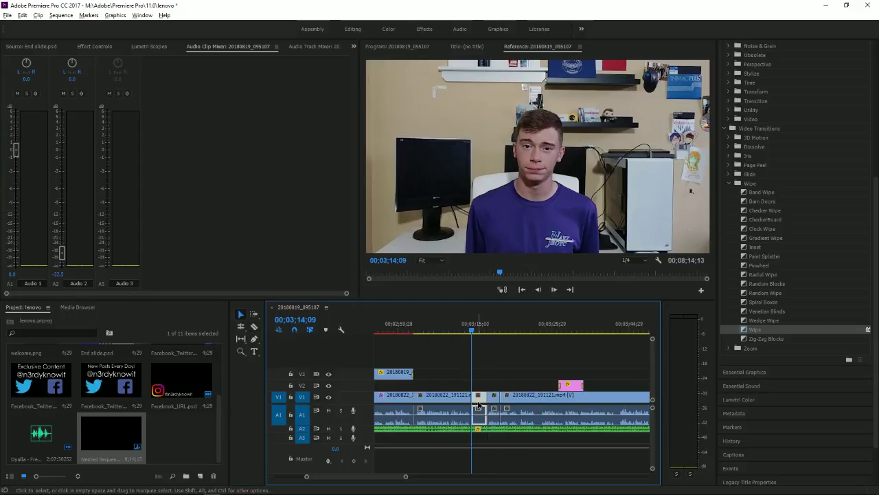
pyautogui.press('Delete')
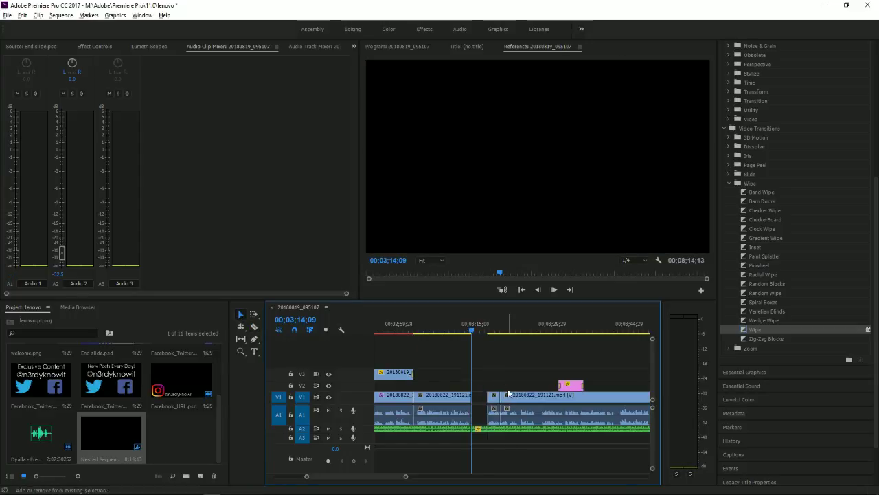
# Select all video and voice clips after the gap at 00;03;14;09, without the A2 music, and move them back to close it
pyautogui.press('-')
pyautogui.press('-')
pyautogui.press('-')
pyautogui.press('-')
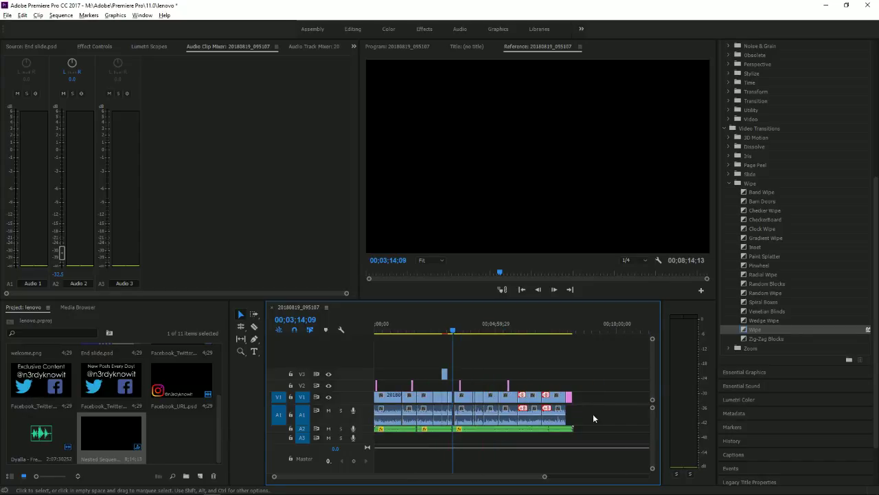
pyautogui.moveTo(587, 419); pyautogui.dragTo(460, 378)
pyautogui.press('=')
pyautogui.press('=')
pyautogui.press('=')
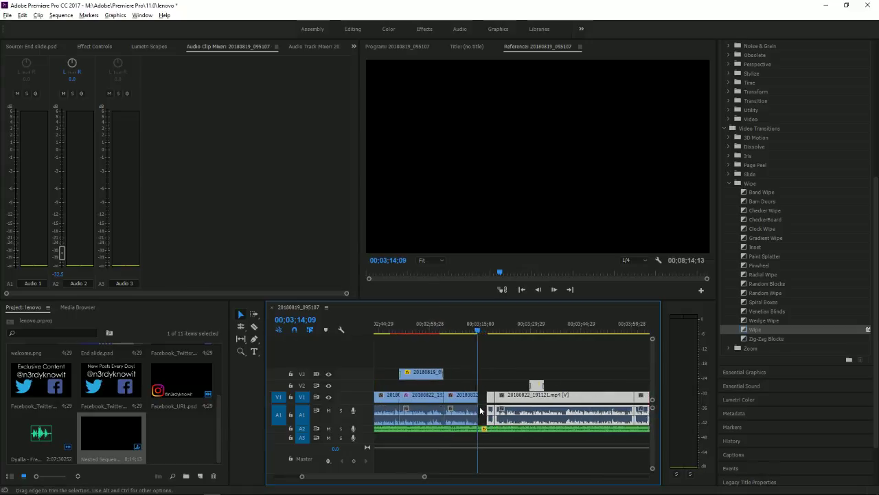
pyautogui.moveTo(522, 404); pyautogui.dragTo(511, 403)
# Look over the whole timeline and scrub through the sequence from the start to check the edited clips
pyautogui.scroll(-10, 537, 360)
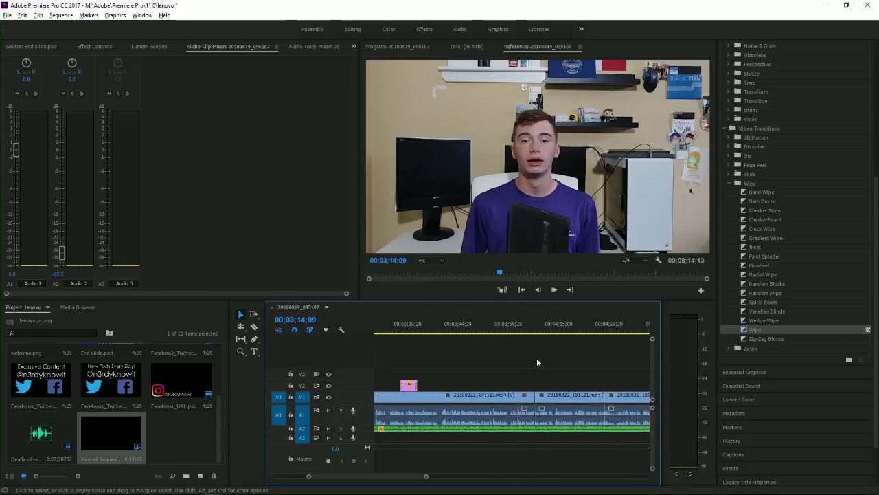
pyautogui.scroll(-2, 538, 362)
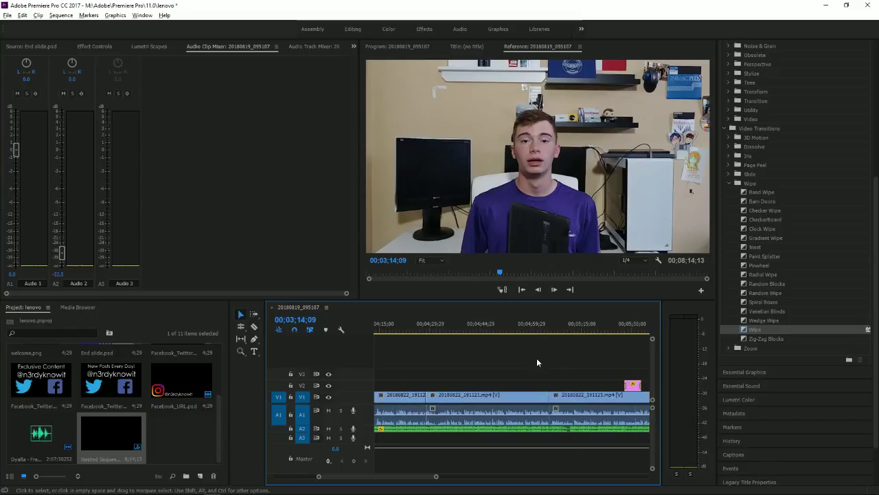
pyautogui.press('-')
pyautogui.press('-')
pyautogui.press('-')
pyautogui.press('-')
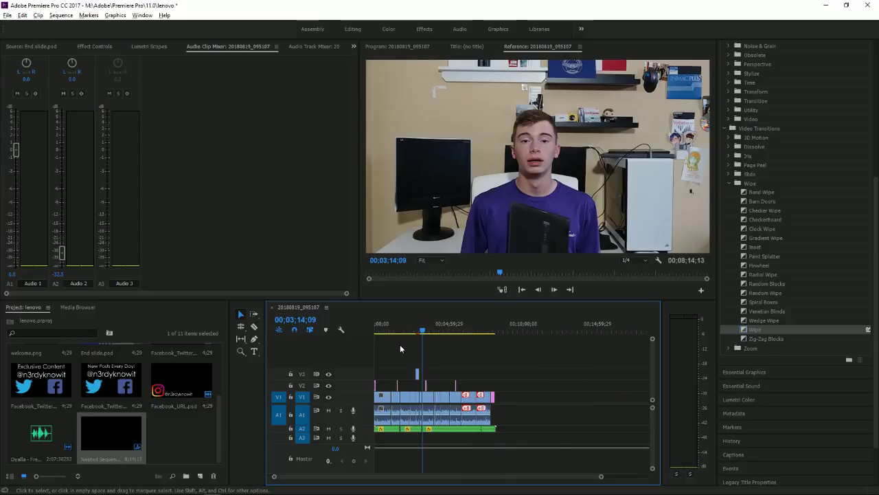
pyautogui.click(382, 324)
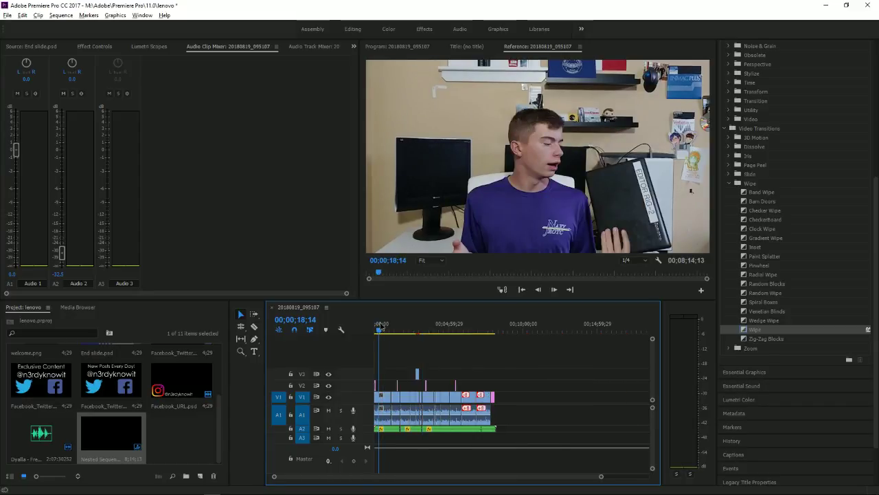
pyautogui.moveTo(376, 328); pyautogui.dragTo(469, 200)
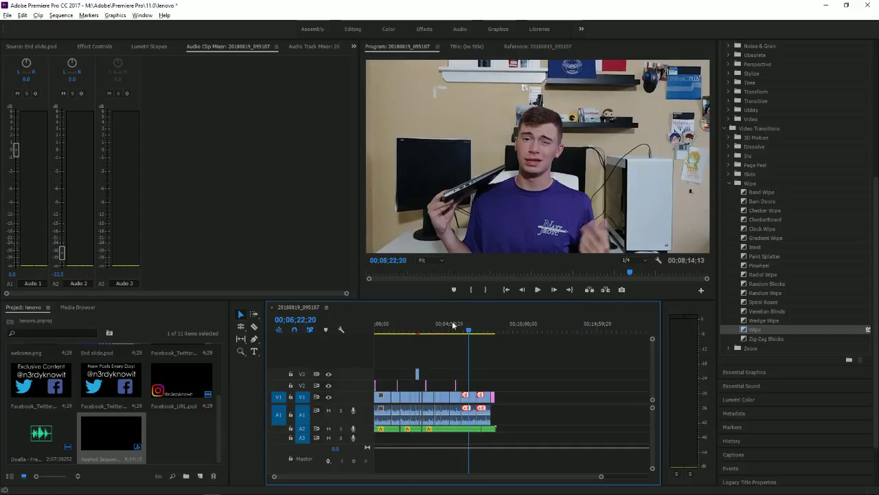
pyautogui.click(415, 325)
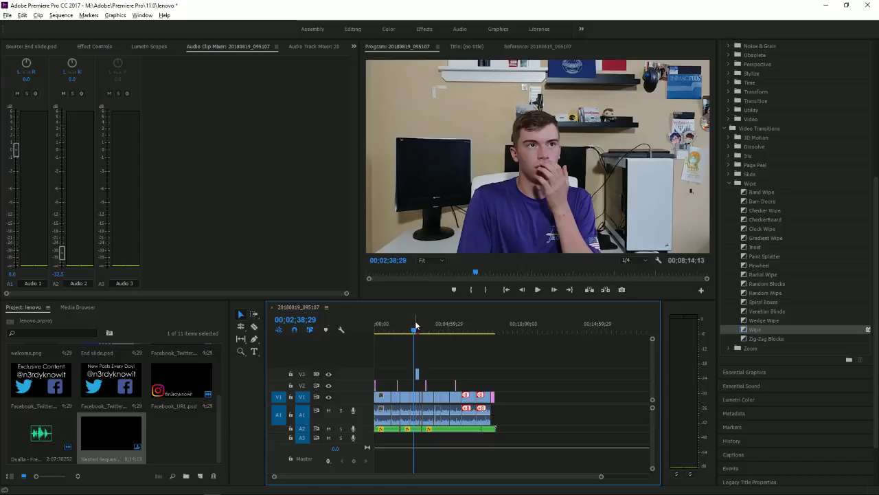
pyautogui.click(428, 324)
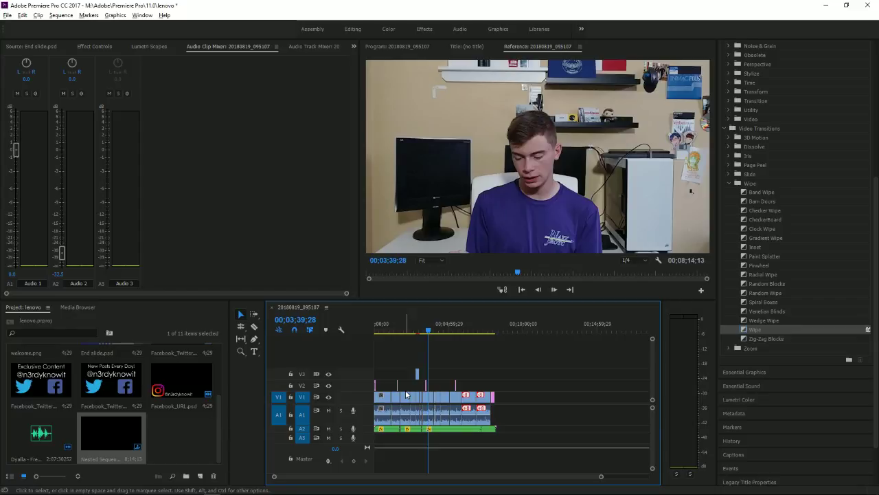
# Play the end of the last talking clip into the end slide to review the closing section
pyautogui.scroll(3, 415, 398)
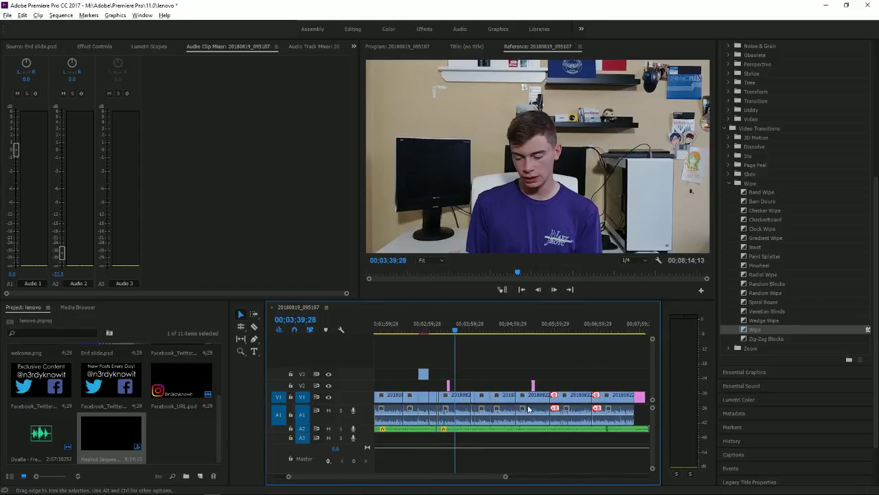
pyautogui.scroll(3, 645, 432)
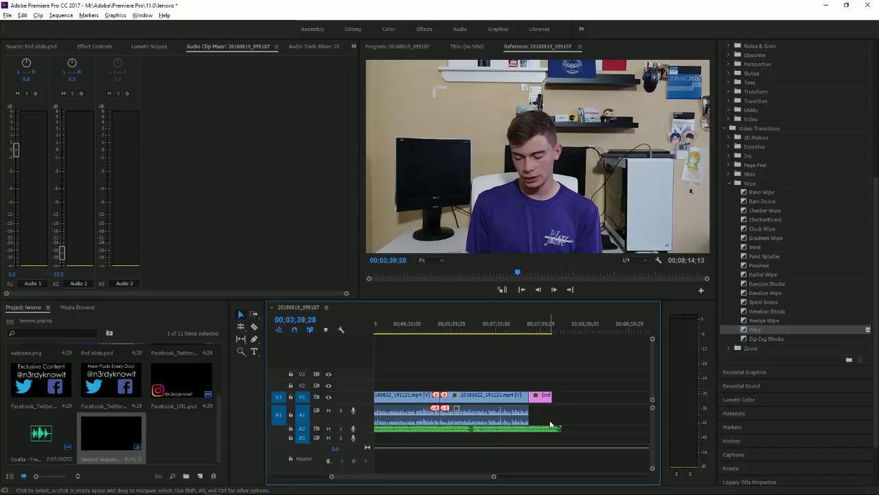
pyautogui.scroll(2, 557, 424)
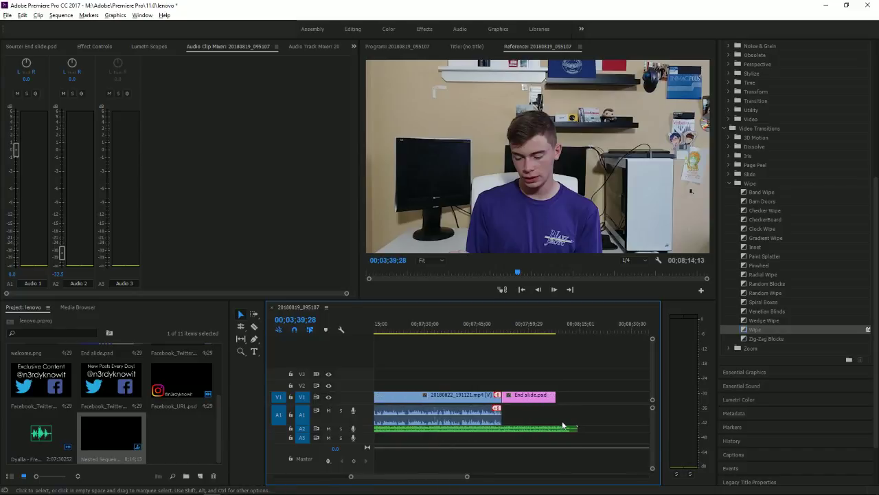
pyautogui.click(483, 331)
pyautogui.press('space')
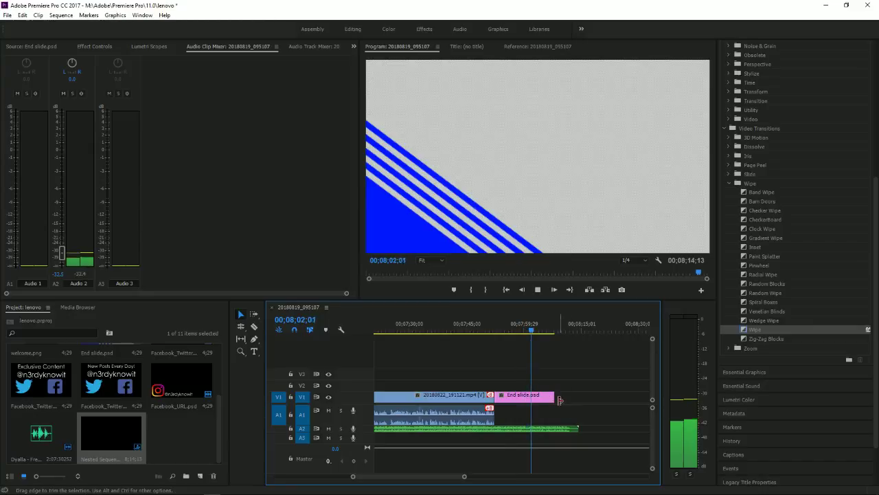
# Select the last A2 music clip and compare its end with the end slide while playback runs to 00;08;12;01
pyautogui.click(538, 428)
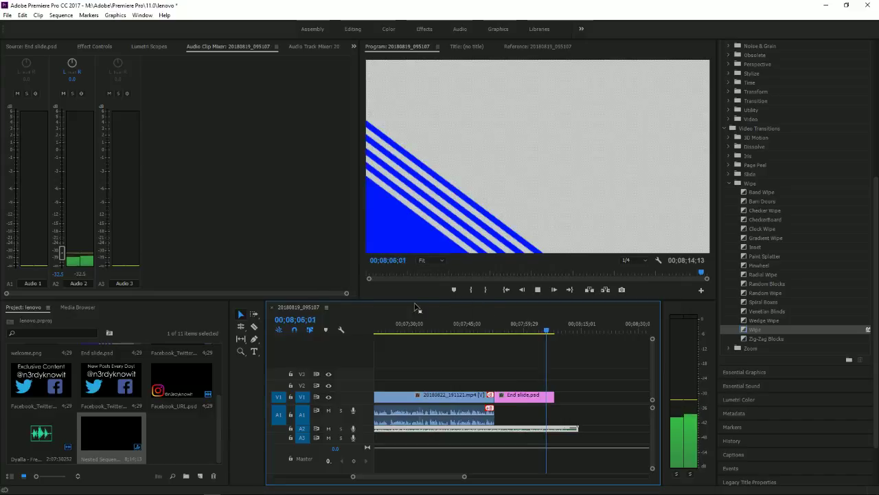
pyautogui.press('-')
pyautogui.press('-')
pyautogui.press('-')
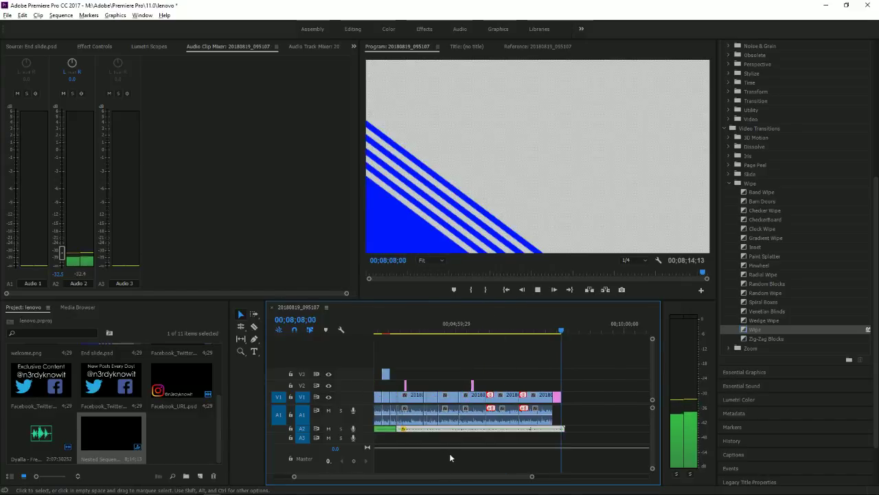
pyautogui.press('=')
pyautogui.press('=')
pyautogui.press('=')
pyautogui.press('-')
pyautogui.press('-')
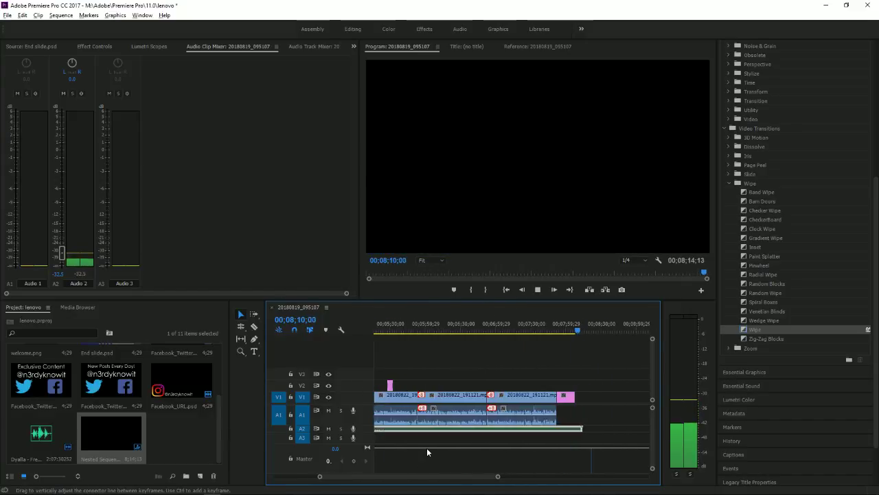
pyautogui.press('=')
pyautogui.press('=')
pyautogui.press('-')
pyautogui.press('=')
pyautogui.press('-')
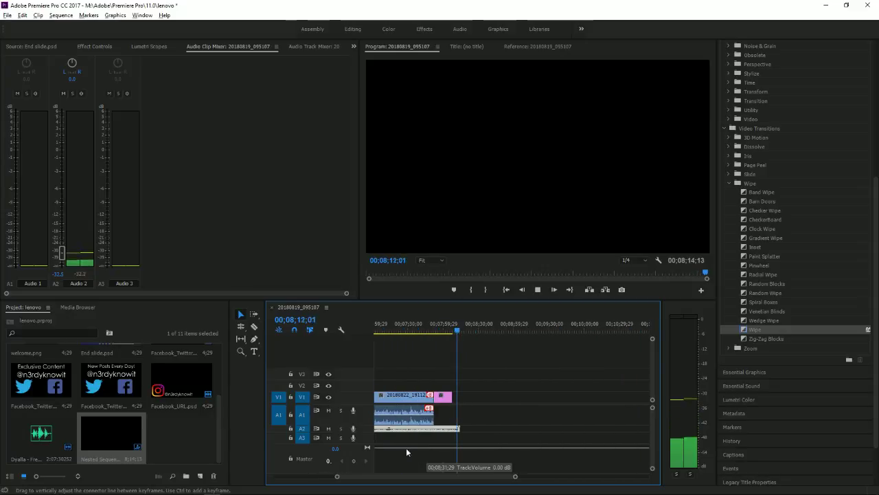
# Stop at 00;07;21;17 and try to trim the start of the last A2 music clip to a later point
pyautogui.click(398, 319)
pyautogui.press('-')
pyautogui.press('-')
pyautogui.press('-')
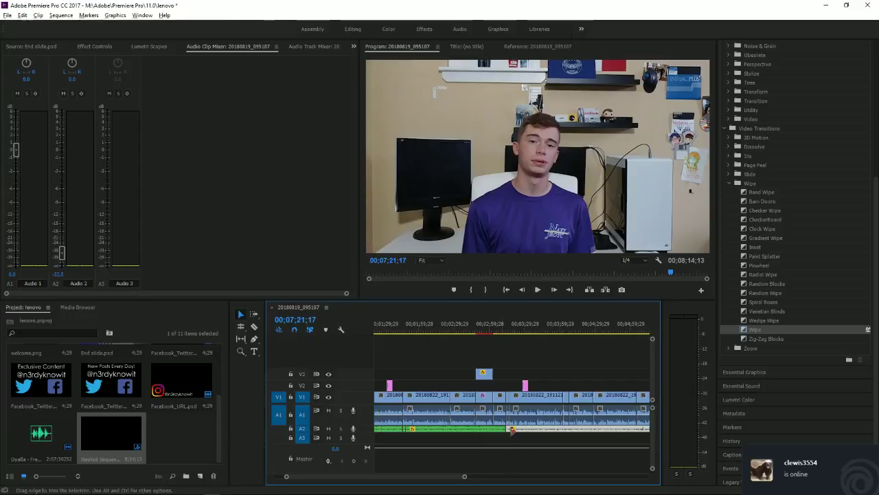
pyautogui.moveTo(510, 430); pyautogui.dragTo(524, 431)
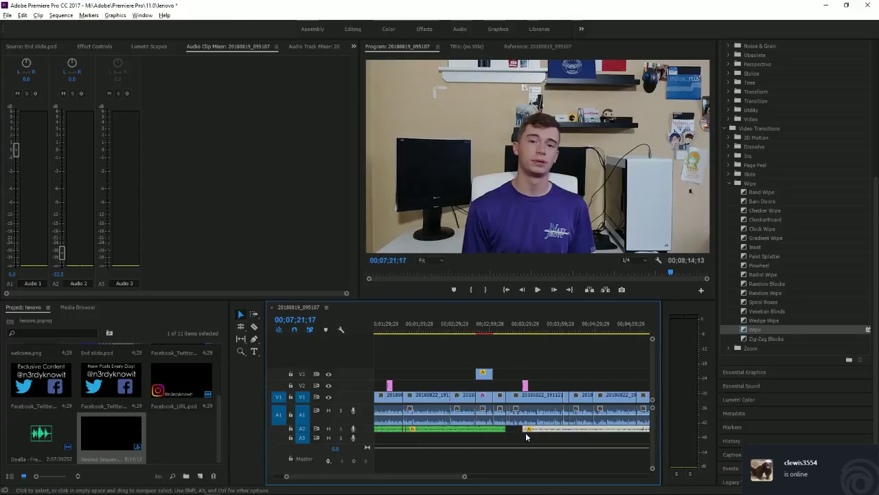
# Open Nested Sequence 01 from the A2 music clip to examine its audio clips, then return to the main sequence
pyautogui.doubleClick(528, 431)
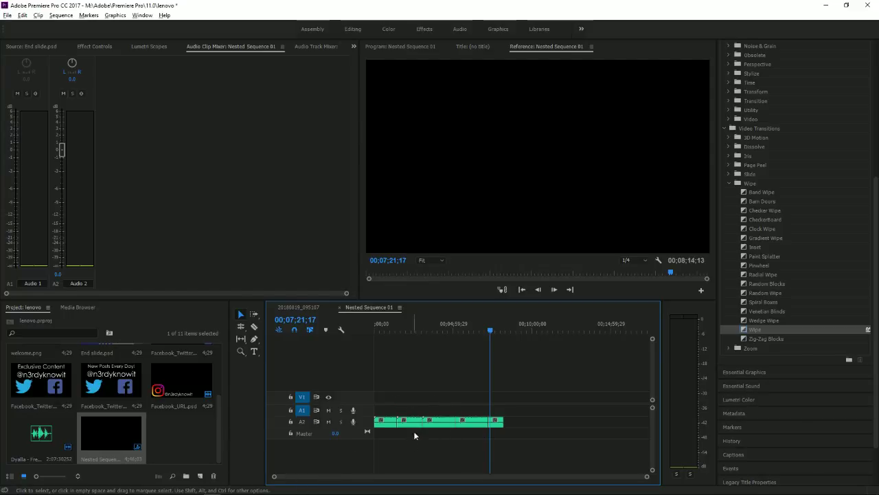
pyautogui.click(247, 328)
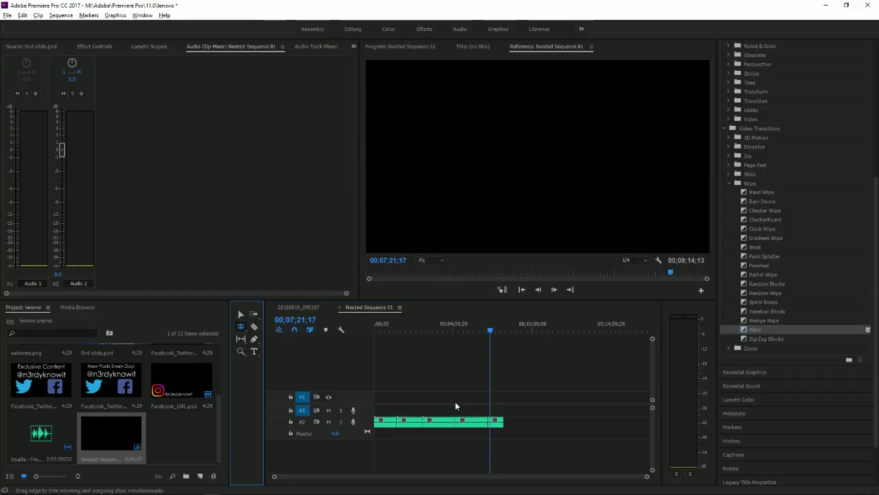
pyautogui.click(302, 307)
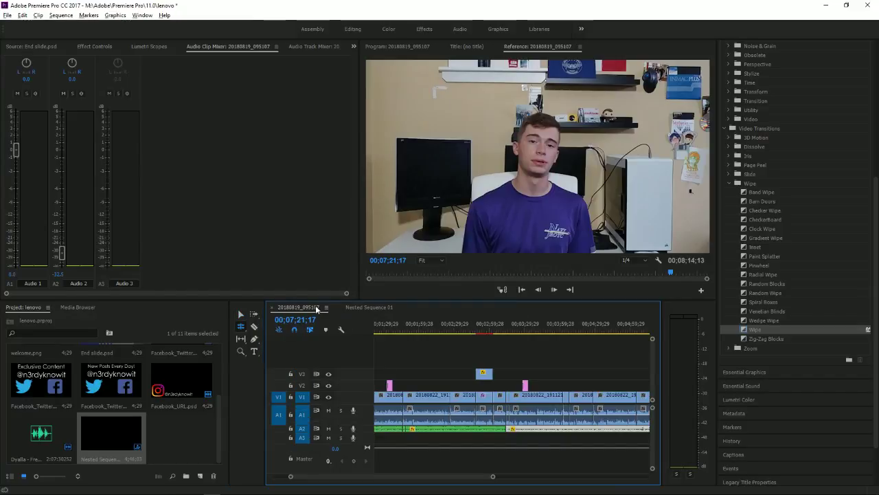
pyautogui.click(371, 307)
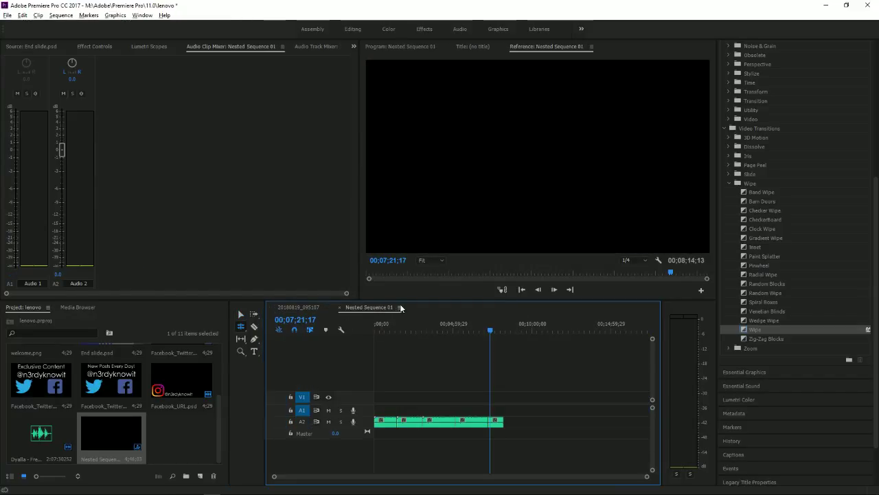
pyautogui.click(314, 307)
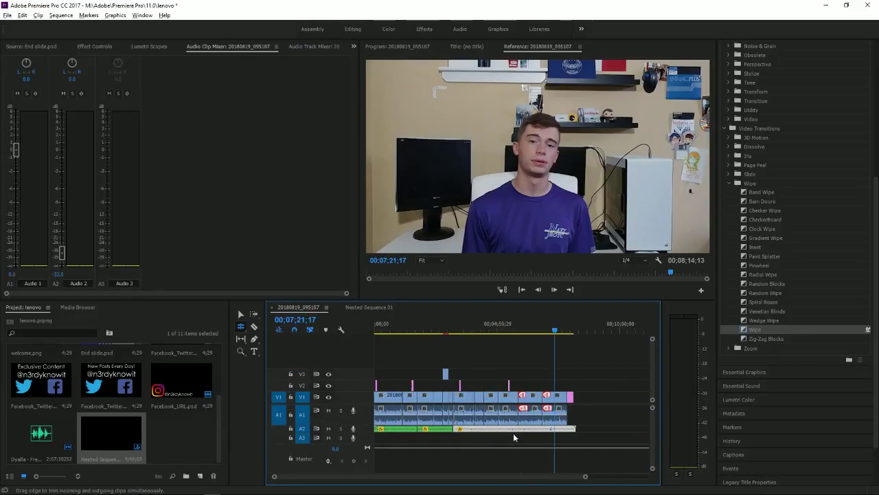
# Examine where the last A2 music clip starts and how far it runs past the end slide
pyautogui.press('-')
pyautogui.press('=')
pyautogui.press('=')
pyautogui.press('=')
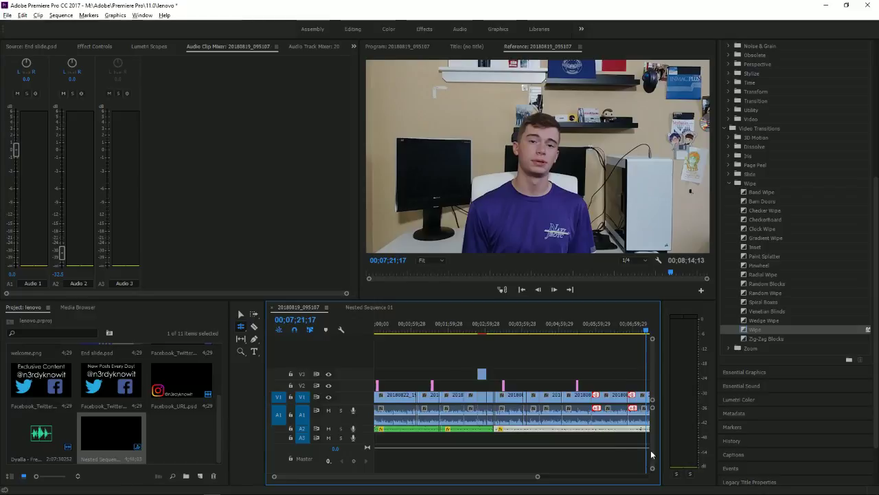
pyautogui.scroll(-3, 557, 420)
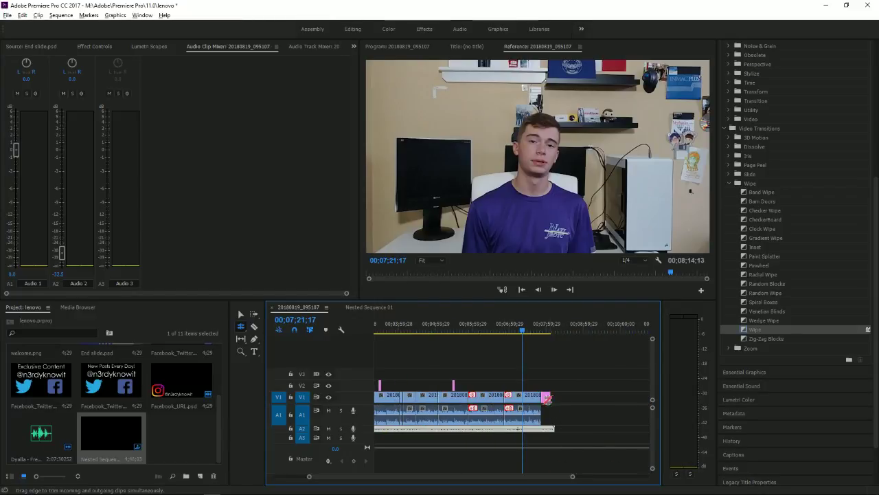
pyautogui.scroll(4, 547, 401)
pyautogui.scroll(-5, 481, 415)
pyautogui.scroll(3, 440, 422)
pyautogui.scroll(4, 460, 436)
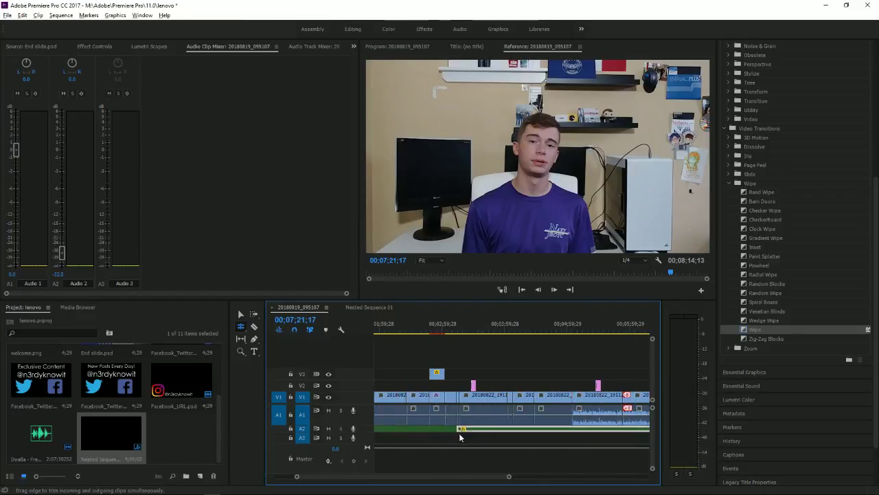
# Trim the start of the last A2 music clip and keep it butted against the preceding music clip
pyautogui.scroll(5, 460, 436)
pyautogui.click(240, 314)
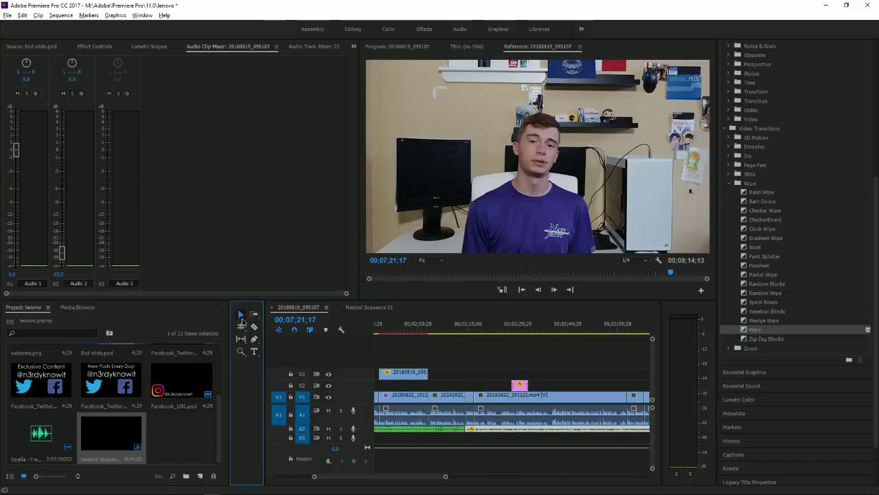
pyautogui.moveTo(471, 428); pyautogui.dragTo(484, 429)
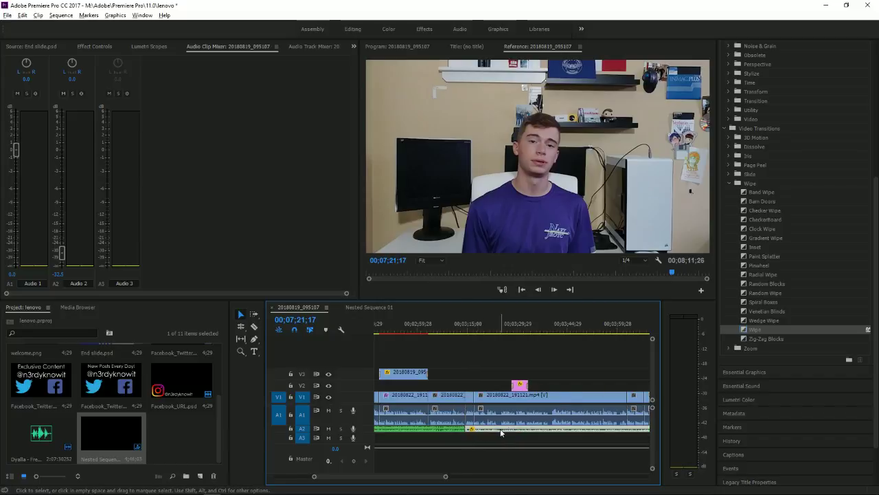
# Play past the end slide and trim the end of the last A2 music clip to 00;08;09;15
pyautogui.scroll(-5, 515, 421)
pyautogui.scroll(8, 601, 418)
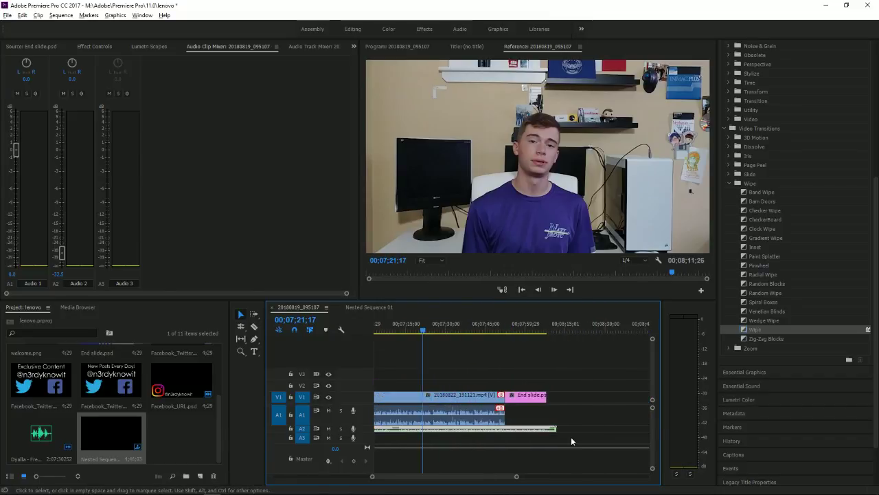
pyautogui.press('space')
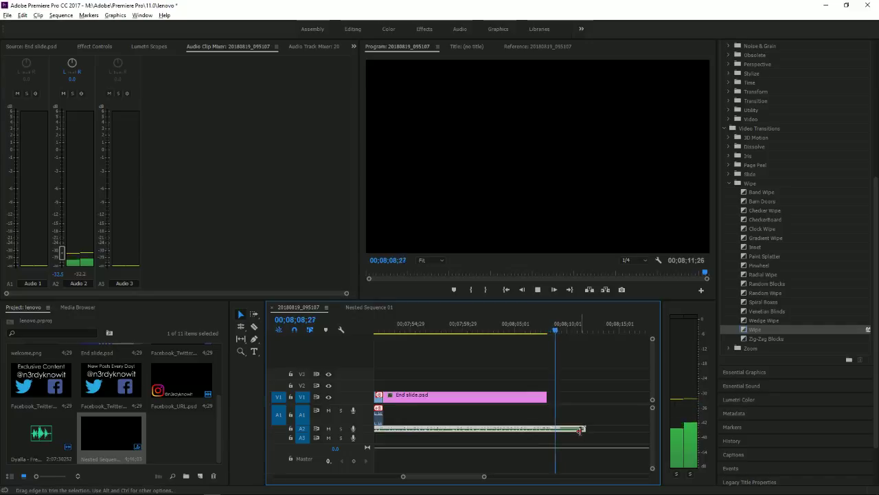
pyautogui.moveTo(580, 430); pyautogui.dragTo(562, 428)
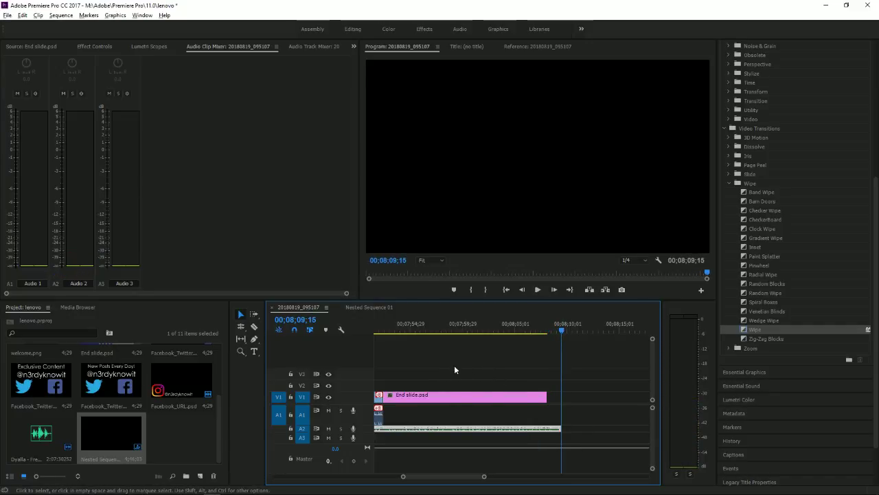
# Return to the start of the sequence and examine its clips up to the start of the last A2 music clip
pyautogui.press('-')
pyautogui.press('-')
pyautogui.press('-')
pyautogui.press('-')
pyautogui.press('-')
pyautogui.press('-')
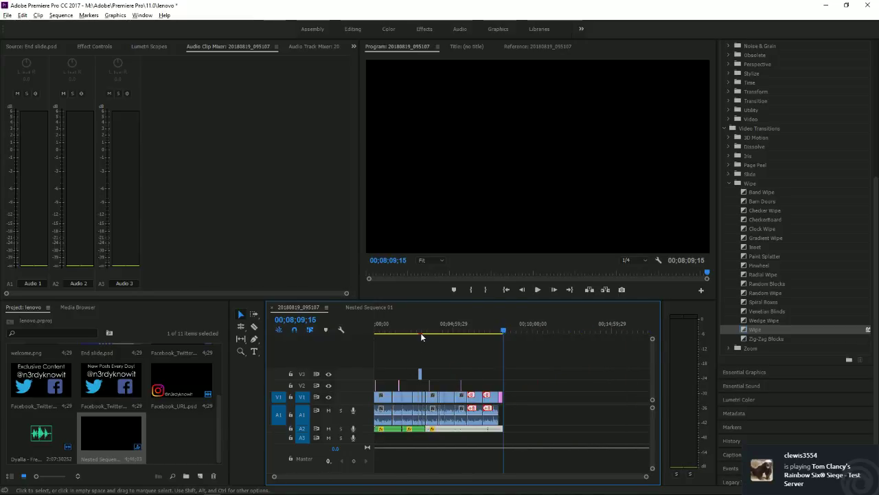
pyautogui.press('Home')
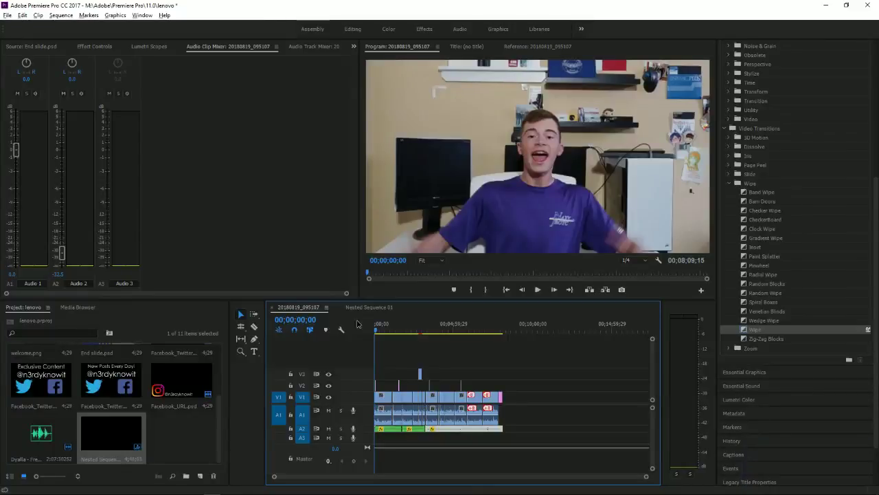
pyautogui.moveTo(376, 327)
pyautogui.mouseDown()
pyautogui.moveTo(502, 334)
pyautogui.moveTo(375, 334)
pyautogui.mouseUp()
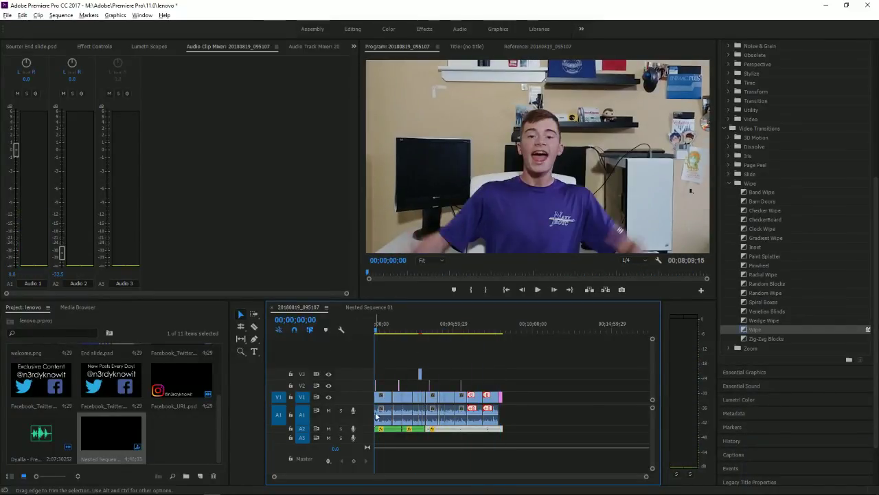
pyautogui.scroll(5, 376, 418)
pyautogui.scroll(3, 376, 417)
pyautogui.scroll(-3, 376, 418)
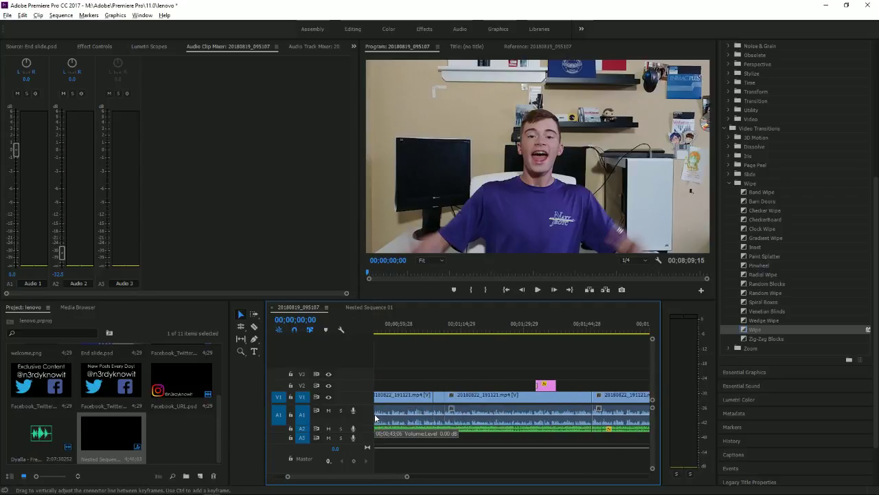
pyautogui.scroll(-5, 376, 417)
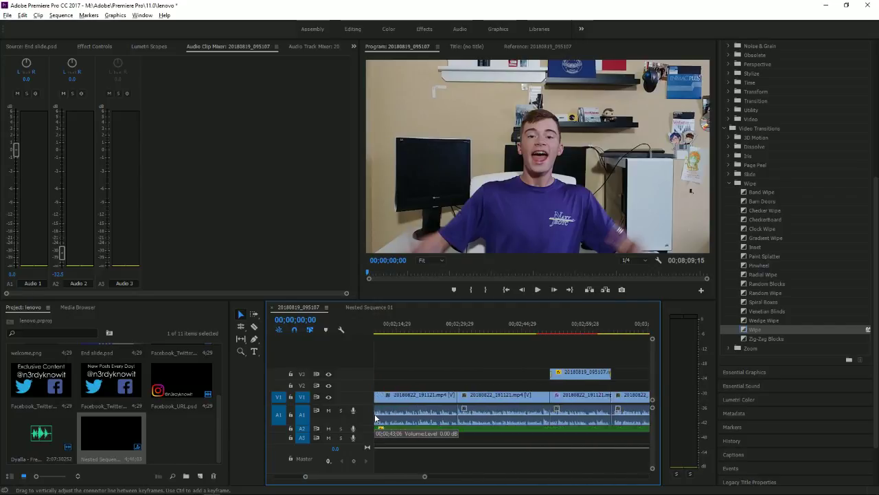
pyautogui.scroll(-3, 376, 417)
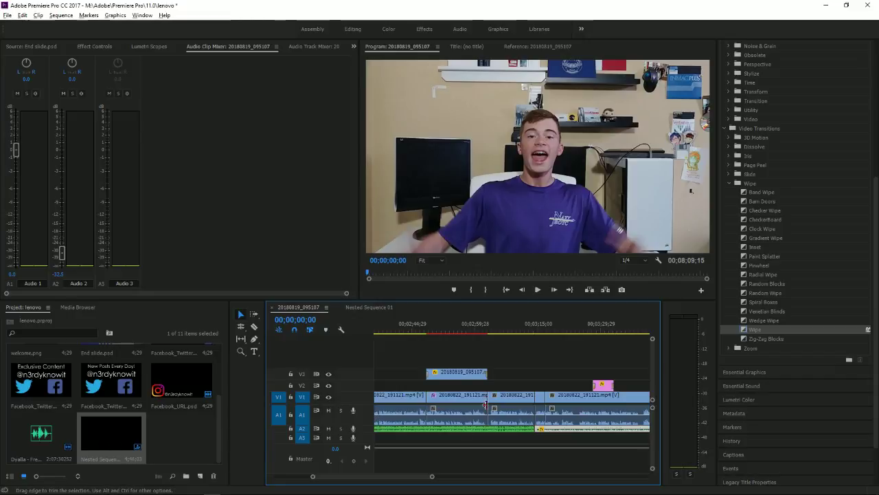
pyautogui.scroll(-2, 496, 426)
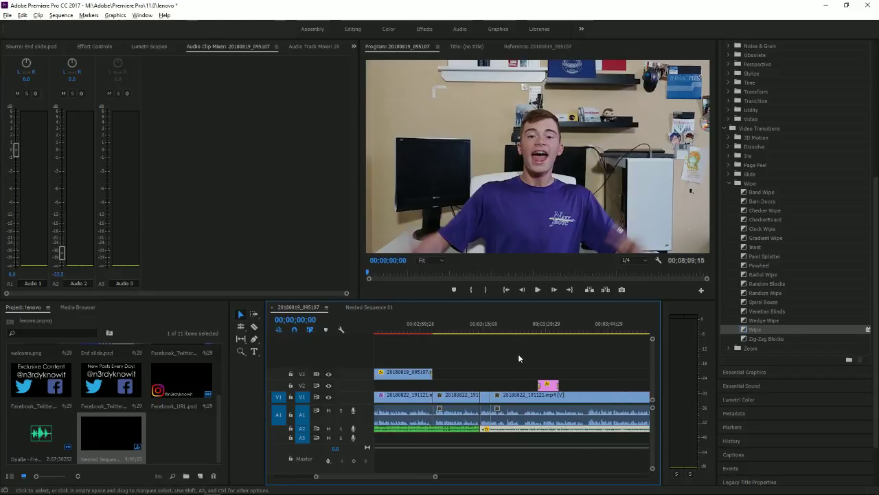
# Play the sequence from 00;03;12;20 across the join into the last music clip and stop at 00;03;39;26
pyautogui.moveTo(522, 330); pyautogui.dragTo(517, 323)
pyautogui.click(473, 324)
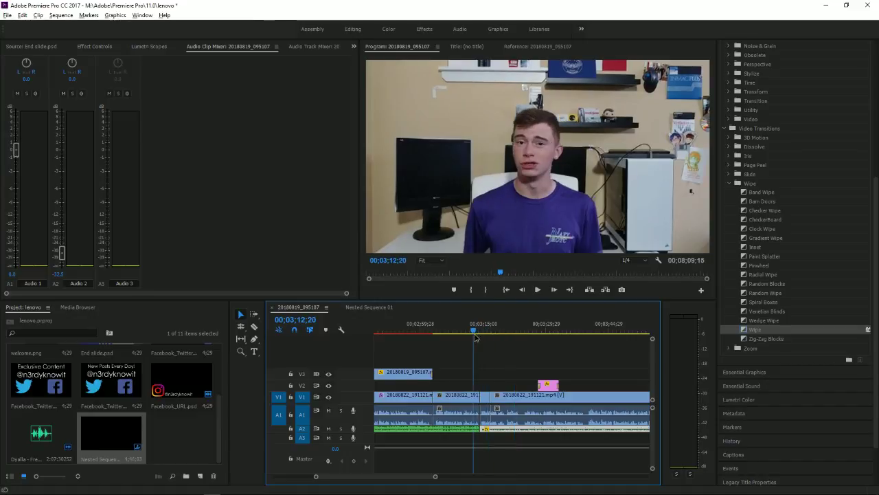
pyautogui.click(536, 292)
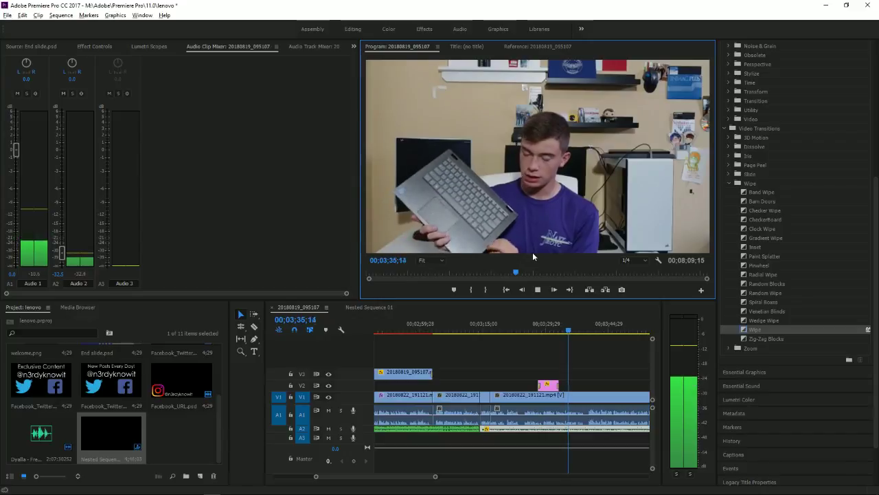
pyautogui.click(539, 289)
# Examine the layout of the whole edited sequence from its first clip to the end slide
pyautogui.press('-')
pyautogui.press('-')
pyautogui.press('-')
pyautogui.press('-')
pyautogui.press('-')
pyautogui.press('-')
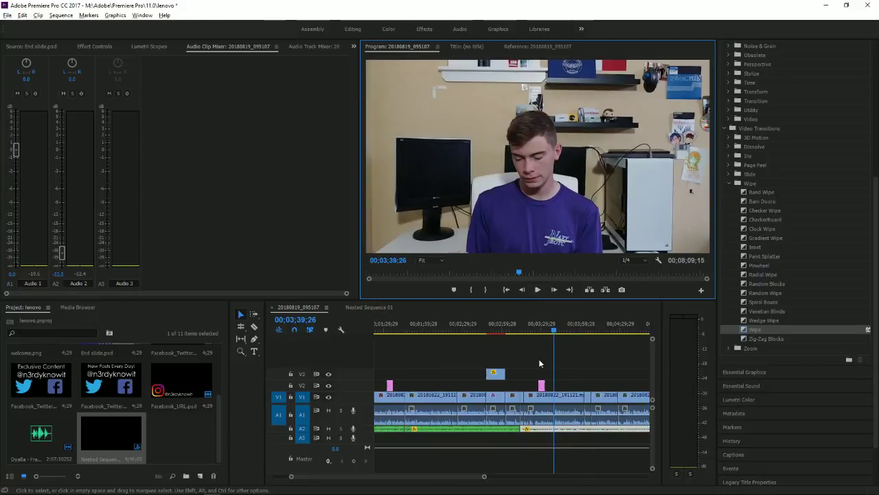
pyautogui.write('+')
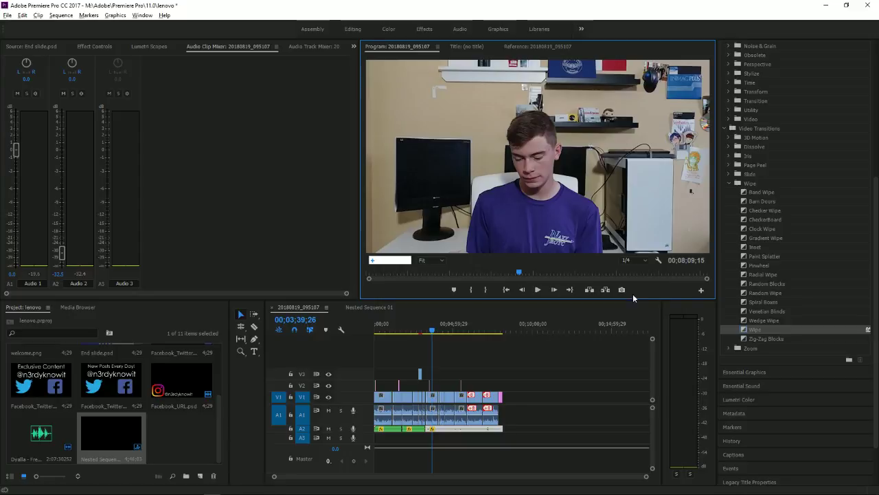
pyautogui.press('=')
pyautogui.press('=')
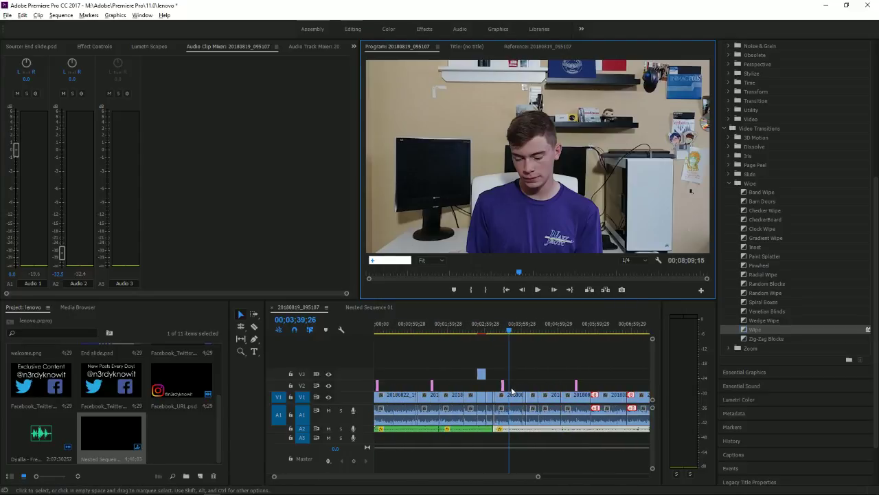
pyautogui.press('-')
pyautogui.press('-')
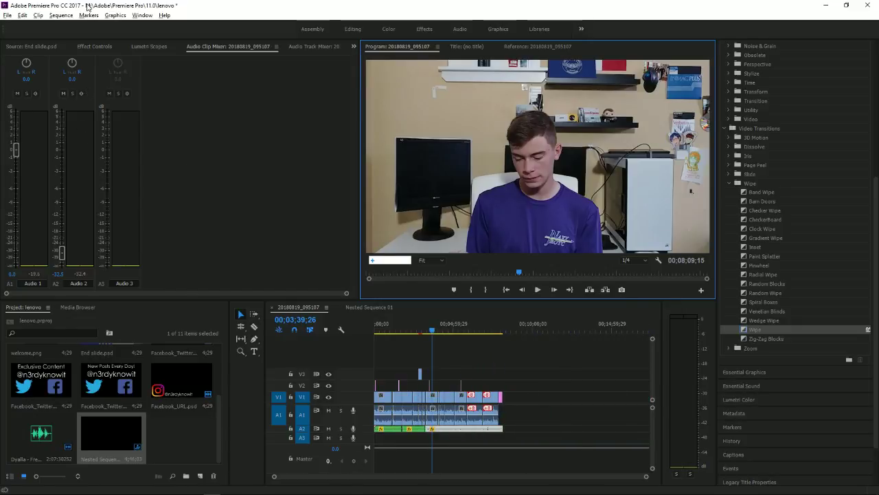
# Export the sequence as H.264 media with the output file named lenovo.mp4 in the D:\Videos\today folder
pyautogui.click(8, 16)
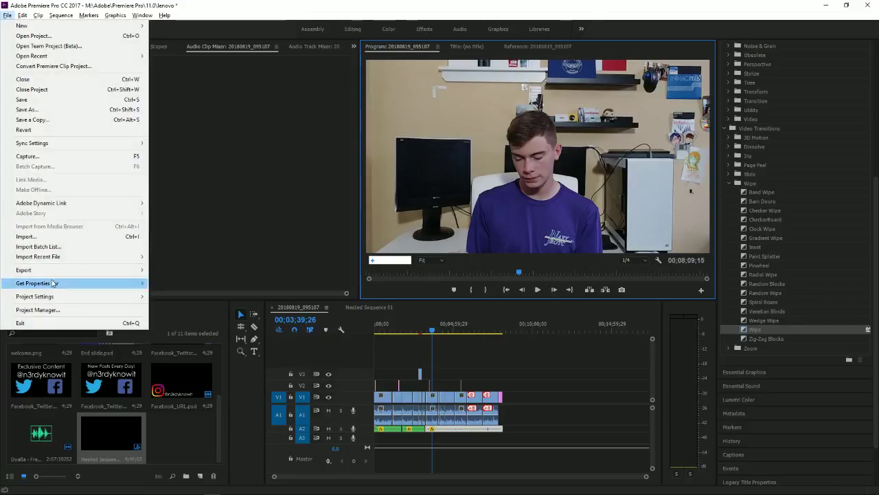
pyautogui.moveTo(47, 275)
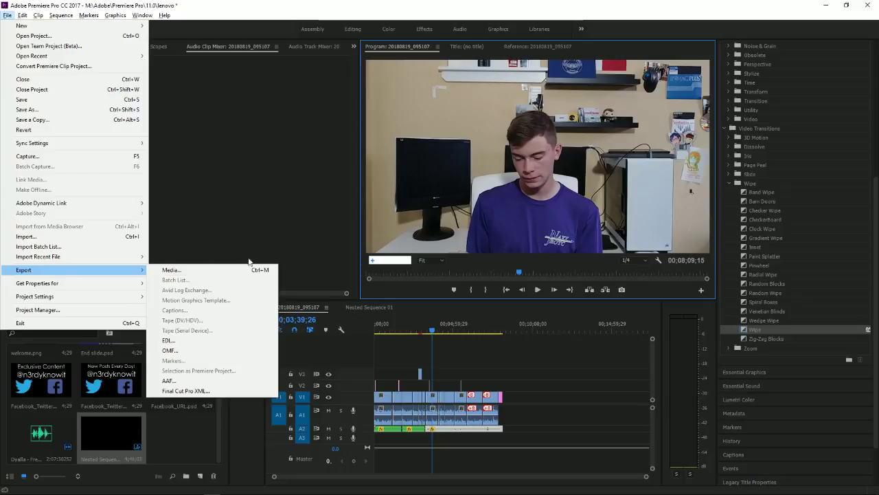
pyautogui.click(178, 271)
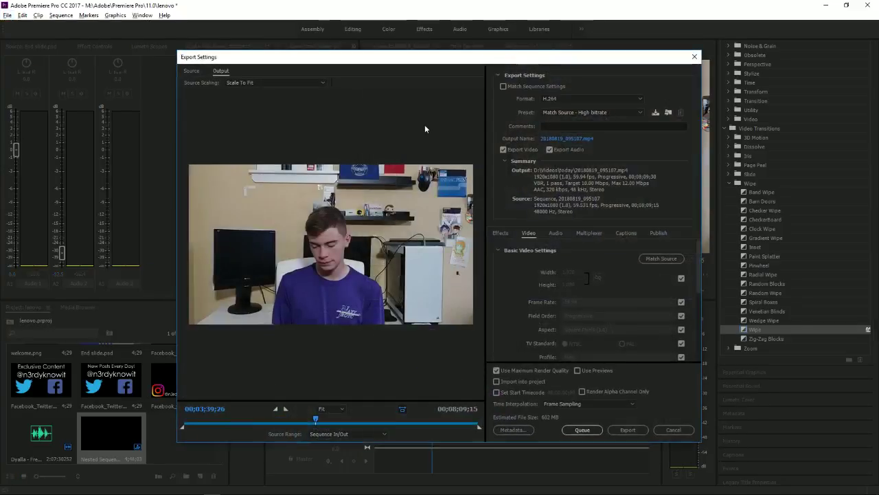
pyautogui.click(553, 139)
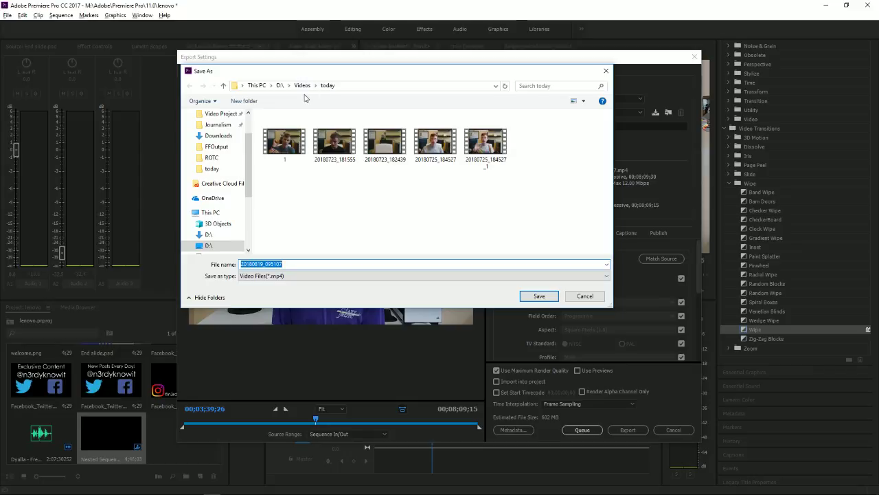
pyautogui.press('BackSpace')
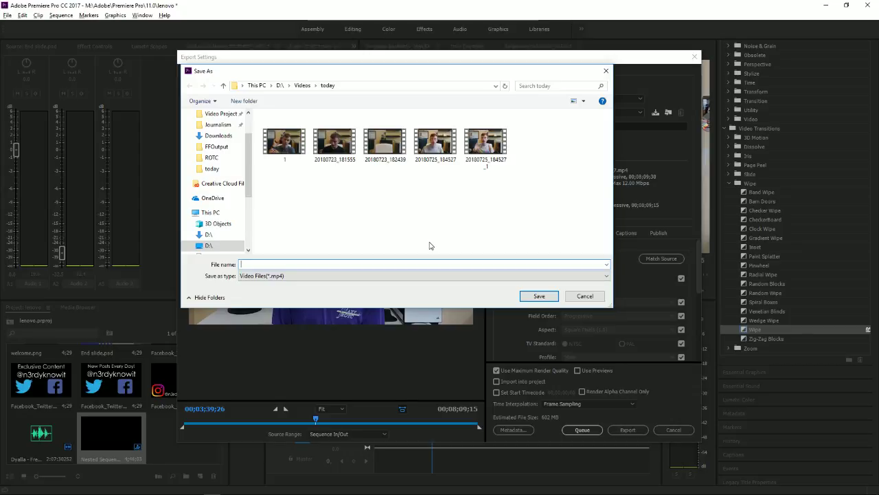
pyautogui.press('BackSpace')
pyautogui.press('BackSpace')
pyautogui.click(539, 296)
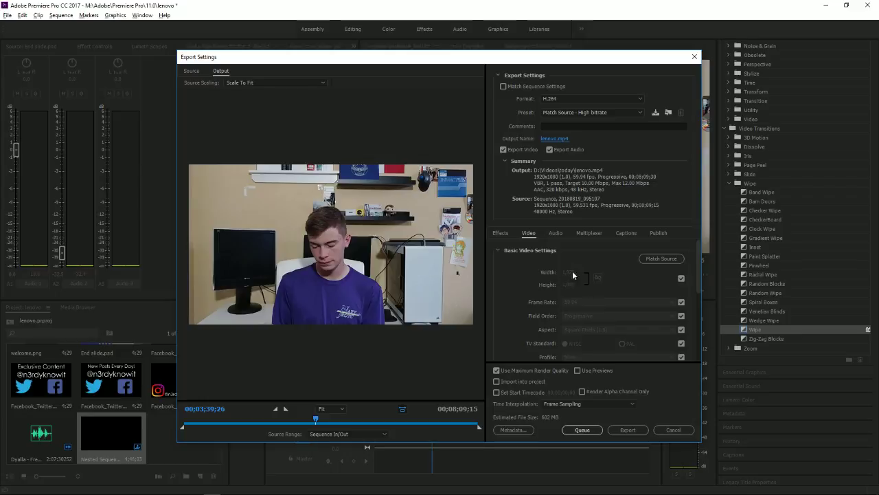
pyautogui.scroll(-8, 572, 271)
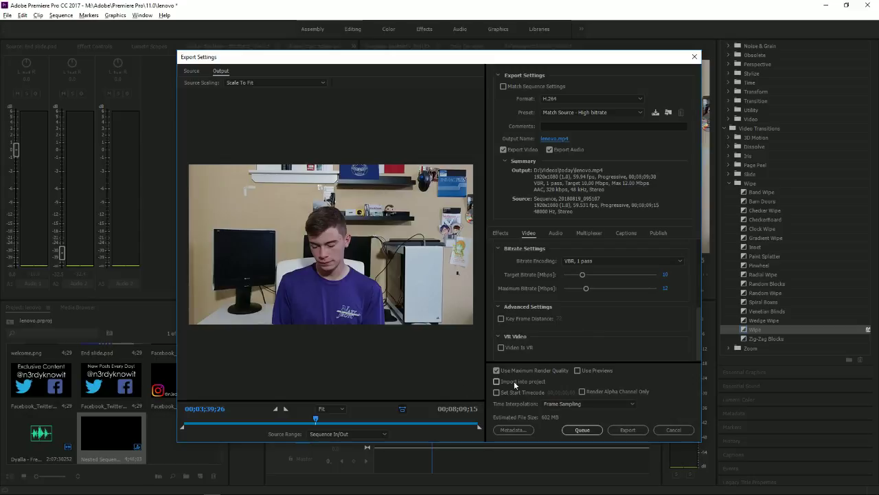
pyautogui.click(628, 430)
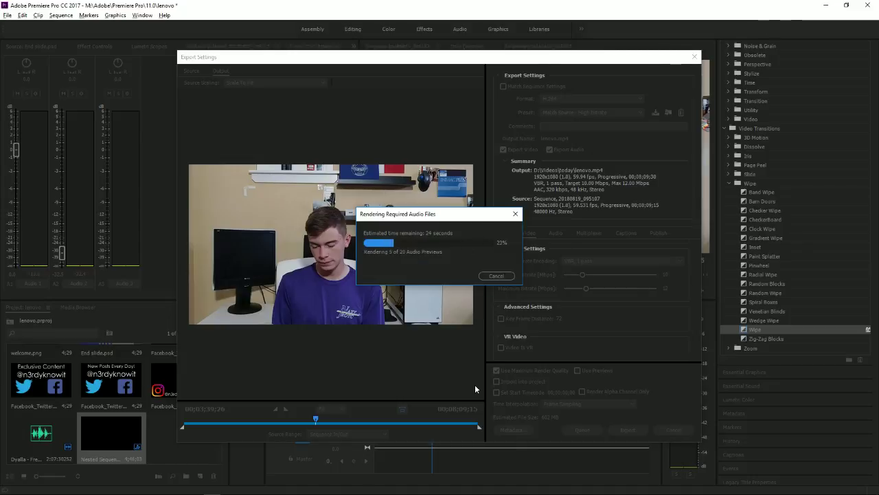
# Switch to File Explorer and look through the files on the D: drive while the export renders
pyautogui.click(212, 489)
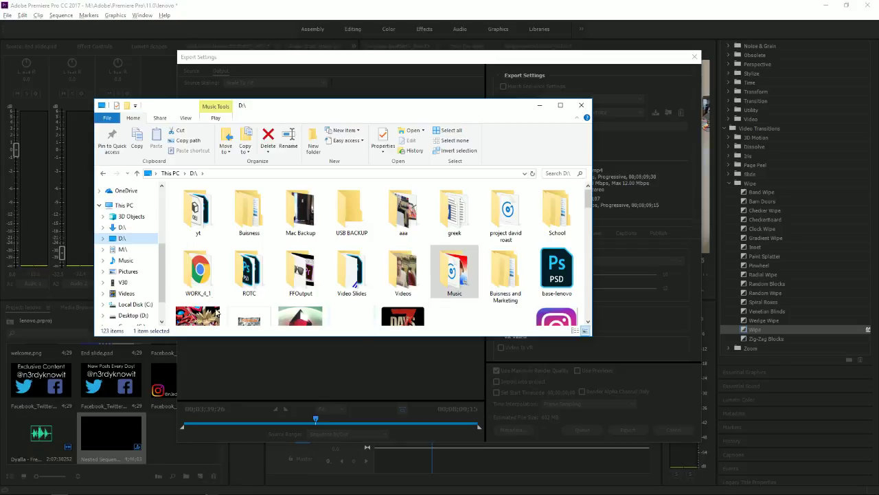
pyautogui.scroll(-1, 317, 257)
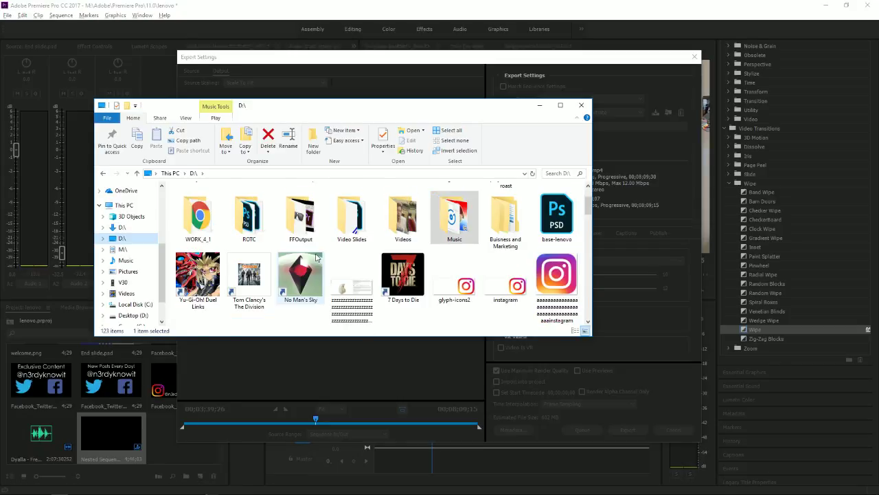
pyautogui.scroll(-4, 317, 256)
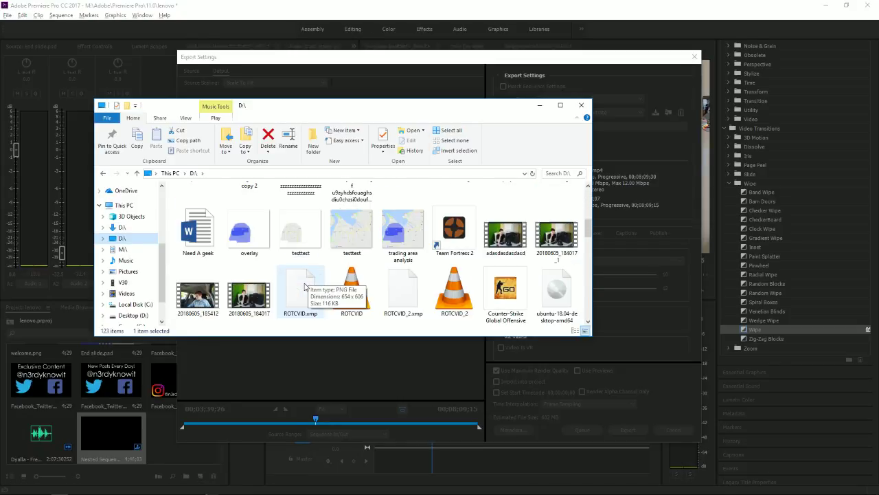
pyautogui.scroll(-3, 309, 275)
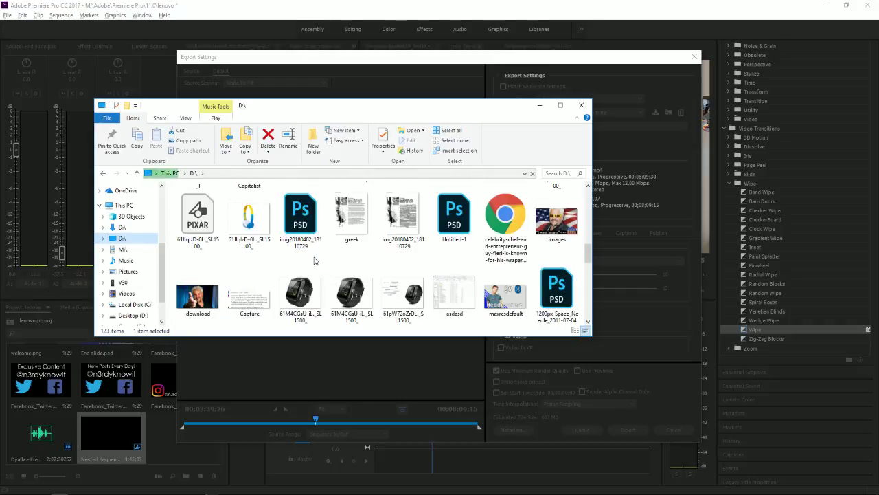
pyautogui.scroll(-1, 306, 258)
pyautogui.scroll(-1, 306, 259)
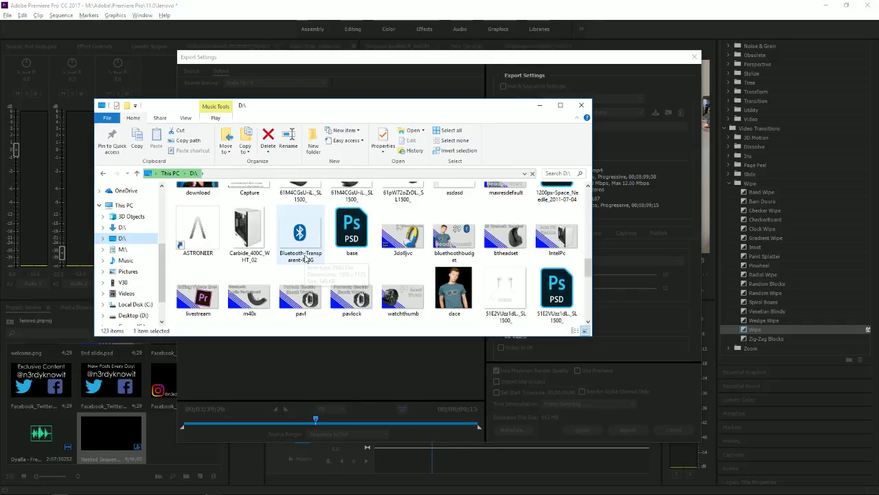
pyautogui.scroll(-6, 466, 283)
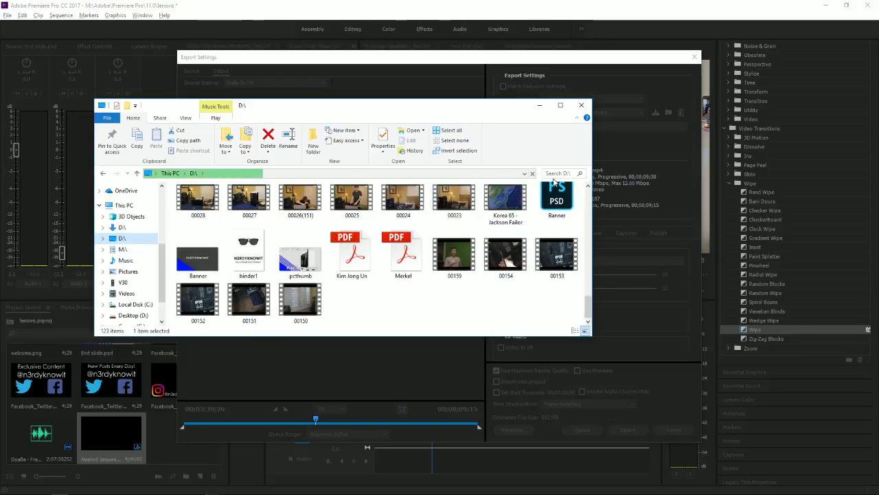
# Search the D: drive for "base" and open the base-lenovo Photoshop file
pyautogui.click(557, 173)
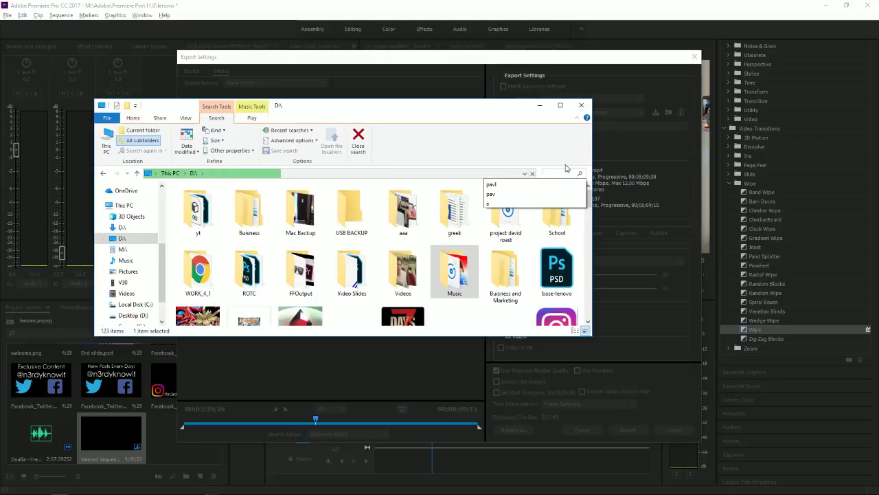
pyautogui.write('base')
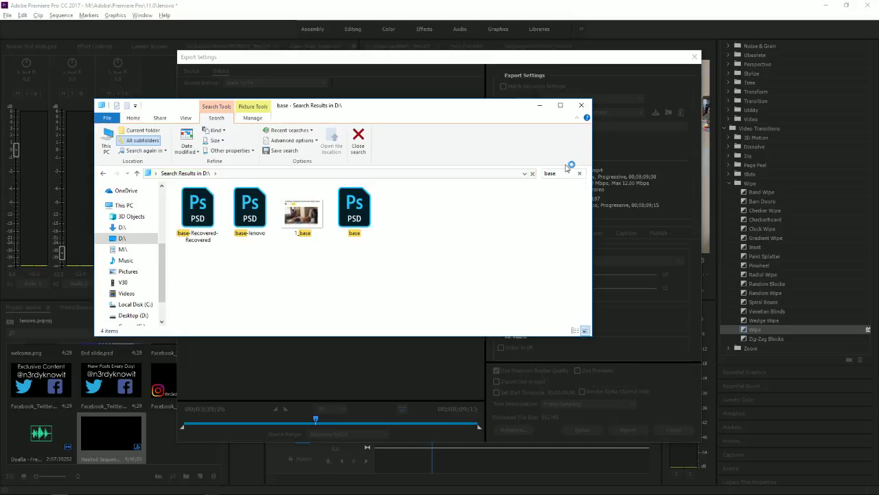
pyautogui.click(247, 213)
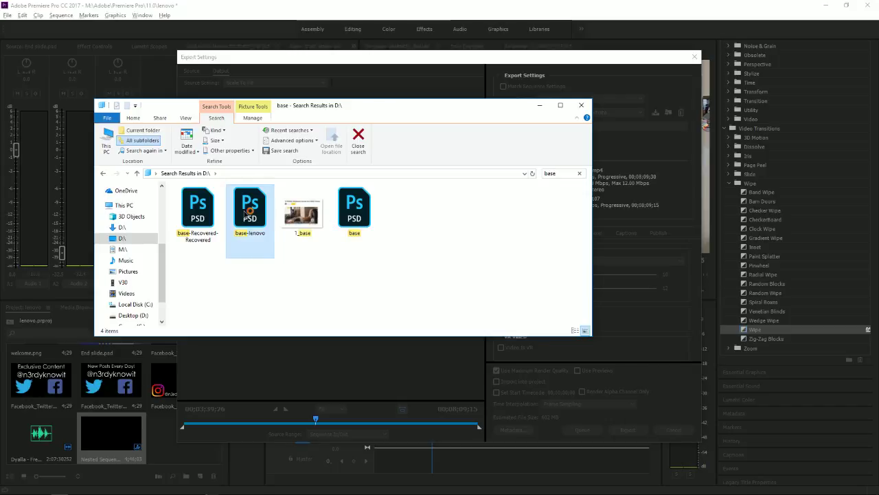
# Switch to Photoshop with the base-lenovo file, moving File Explorer out of the way and dismissing the Adobe product survey without answering
pyautogui.click(541, 103)
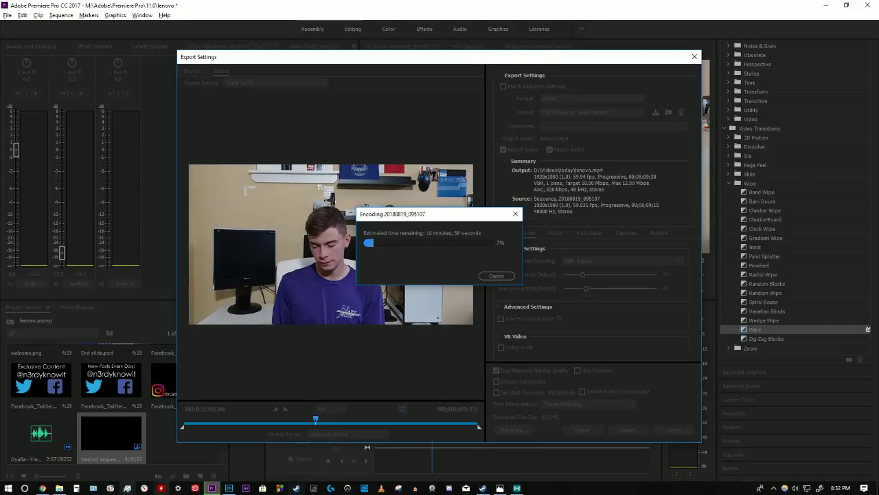
pyautogui.click(59, 490)
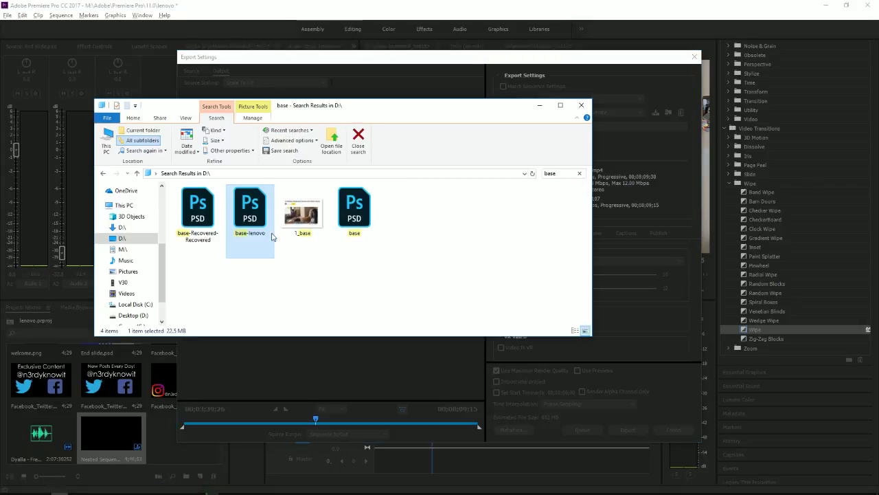
pyautogui.click(228, 491)
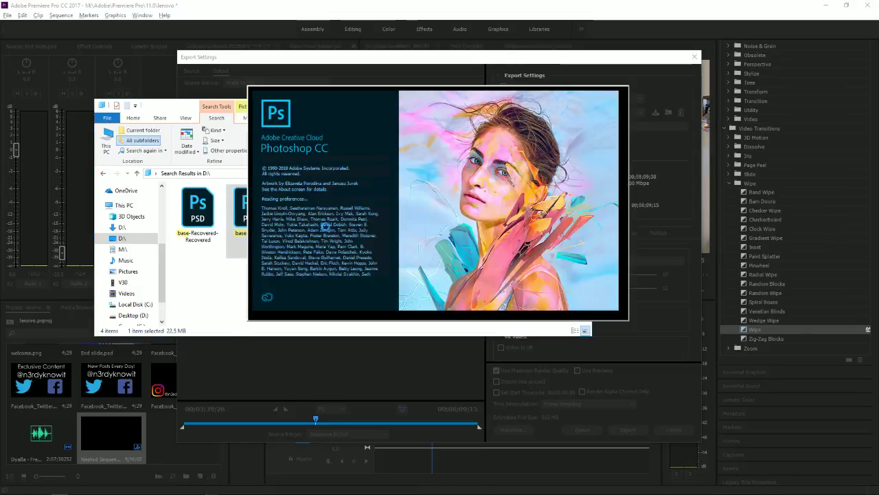
pyautogui.moveTo(176, 108); pyautogui.dragTo(127, 147)
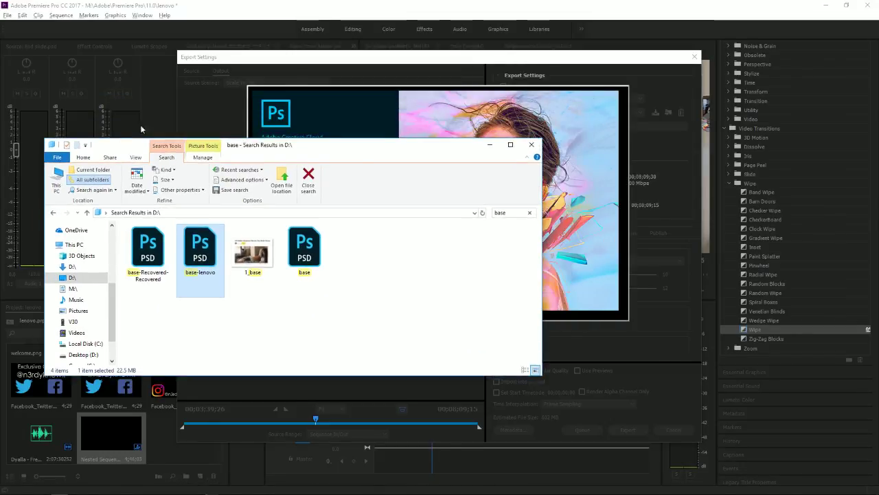
pyautogui.click(485, 146)
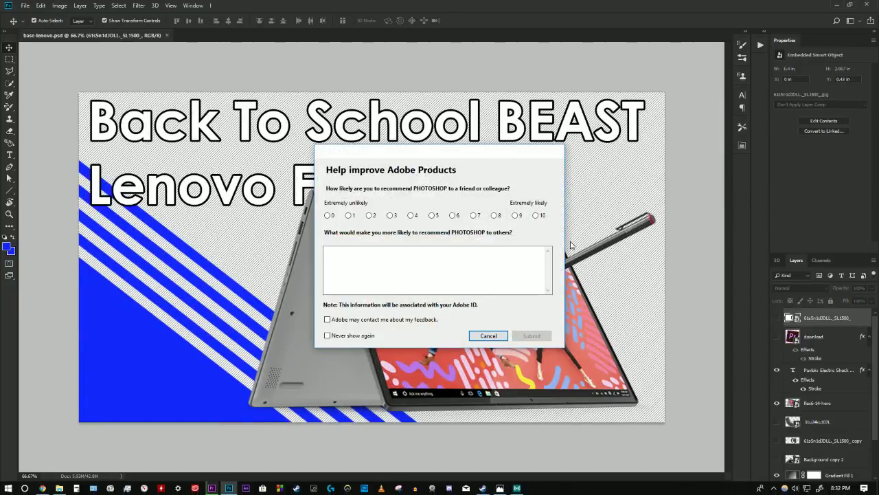
pyautogui.click(488, 336)
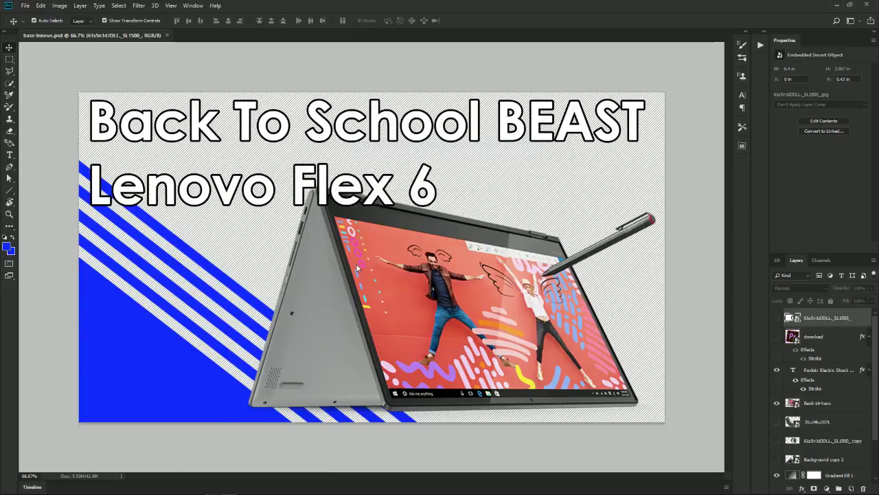